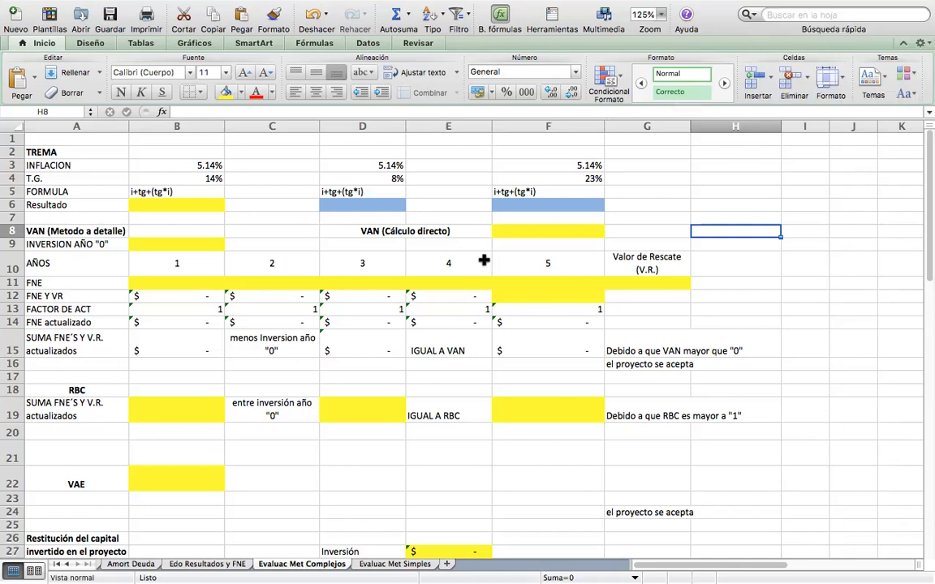
# Review the income, expense, investment, depreciation, balance, debt and income statement sheets, and return to the Evaluac Met Complejos sheet.
pyautogui.click(669, 215)
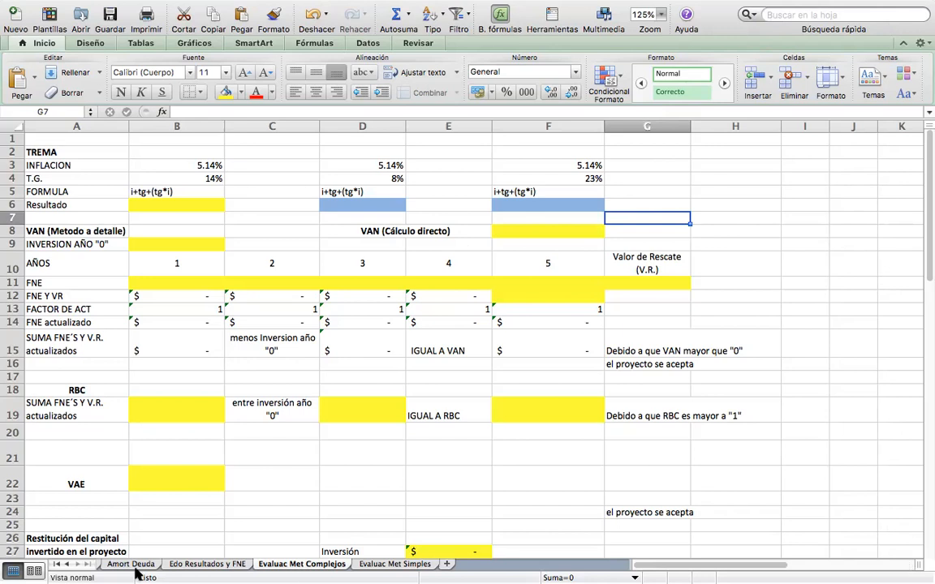
pyautogui.click(56, 564)
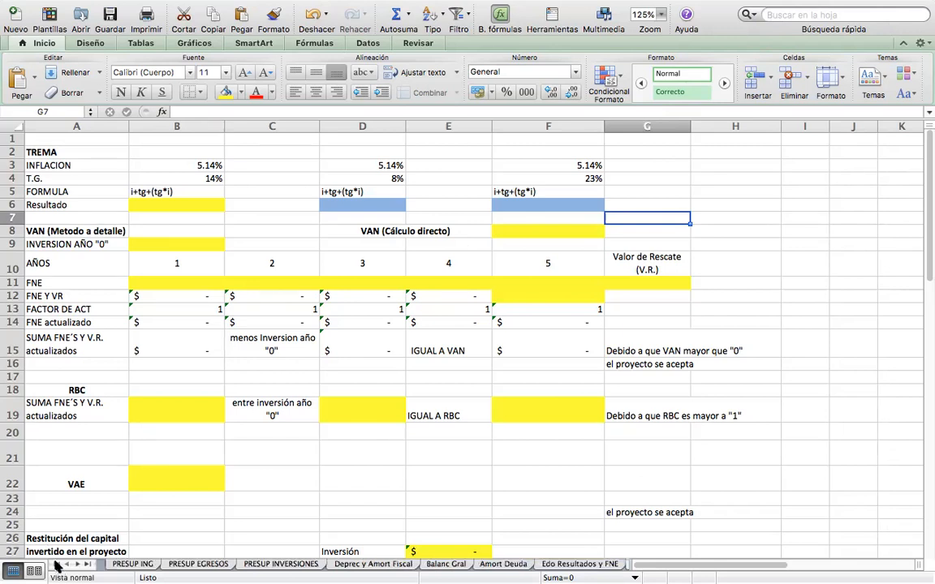
pyautogui.click(134, 564)
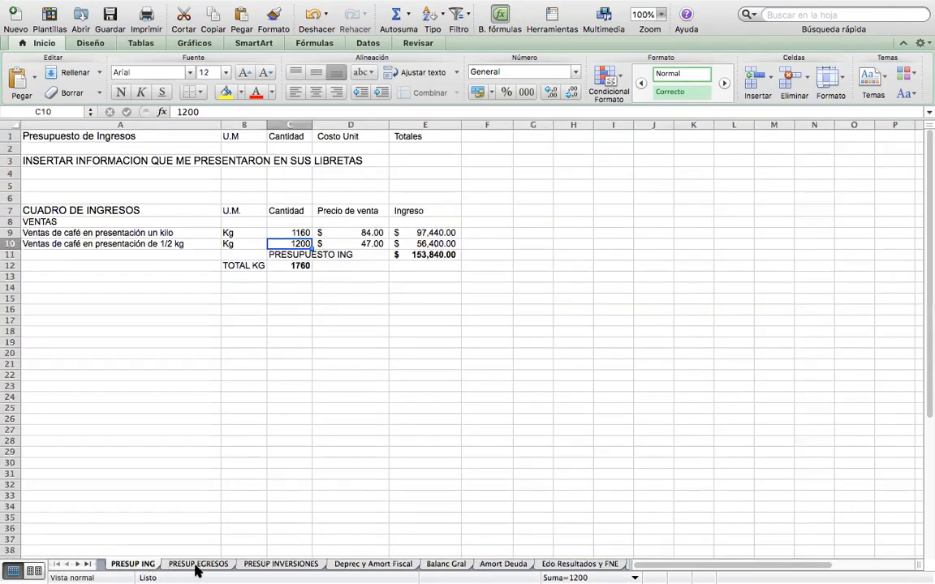
pyautogui.click(197, 564)
pyautogui.click(257, 564)
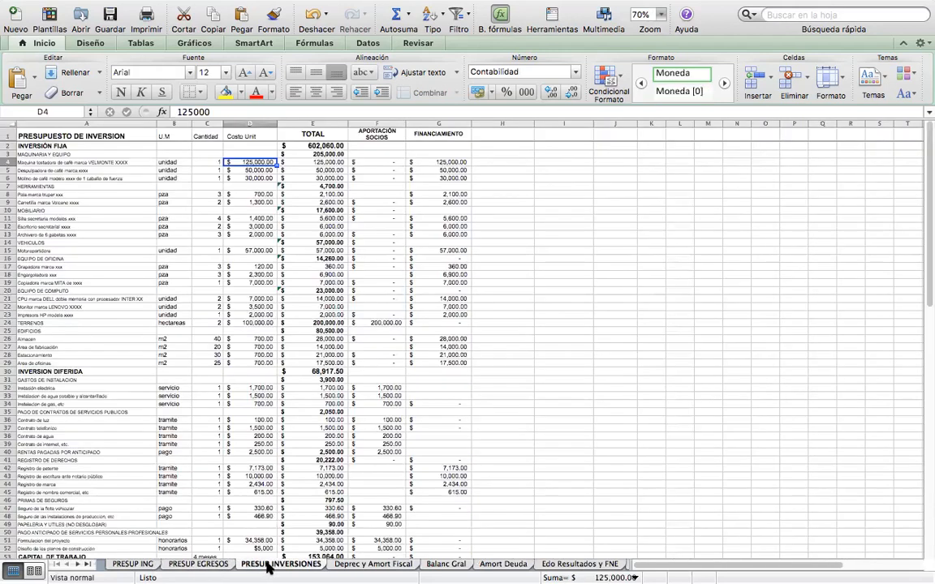
pyautogui.click(377, 564)
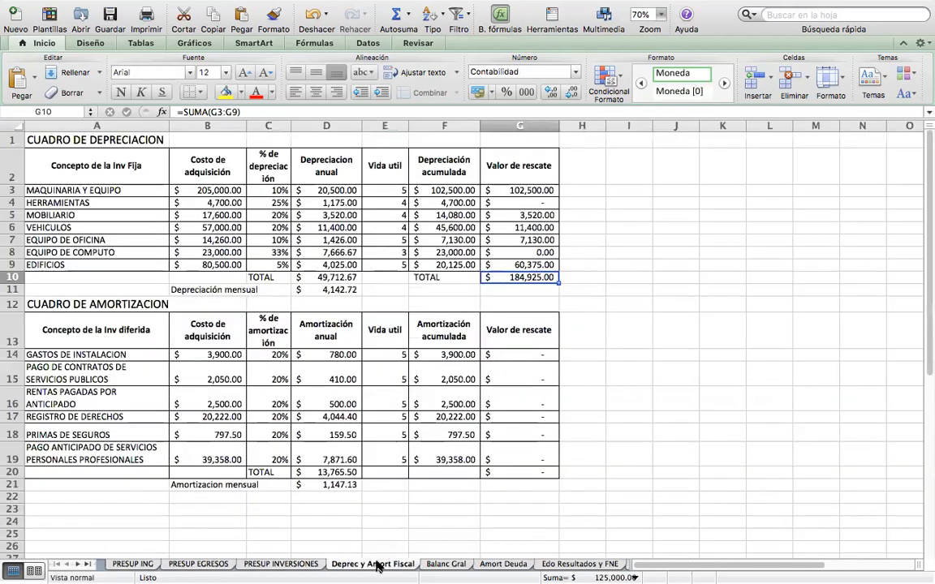
pyautogui.click(446, 563)
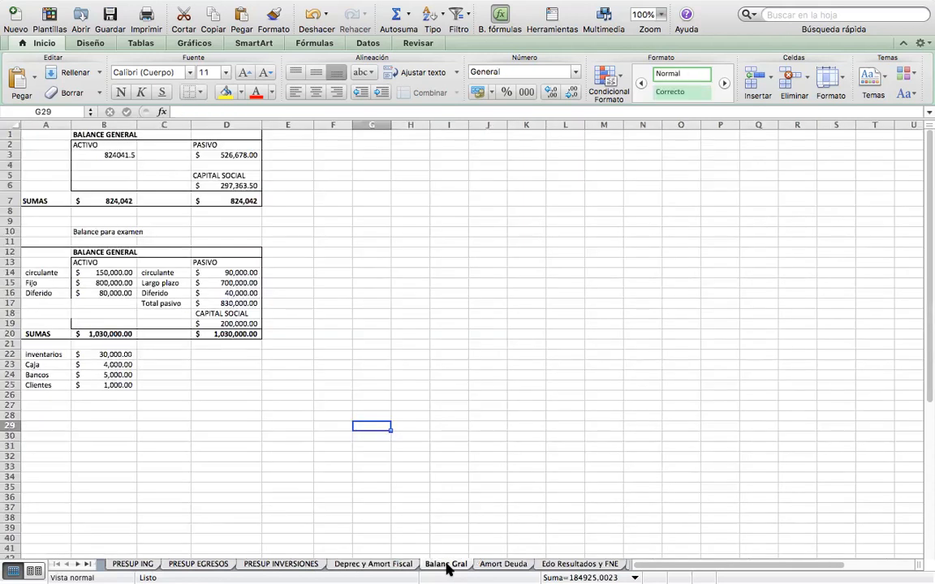
pyautogui.click(500, 566)
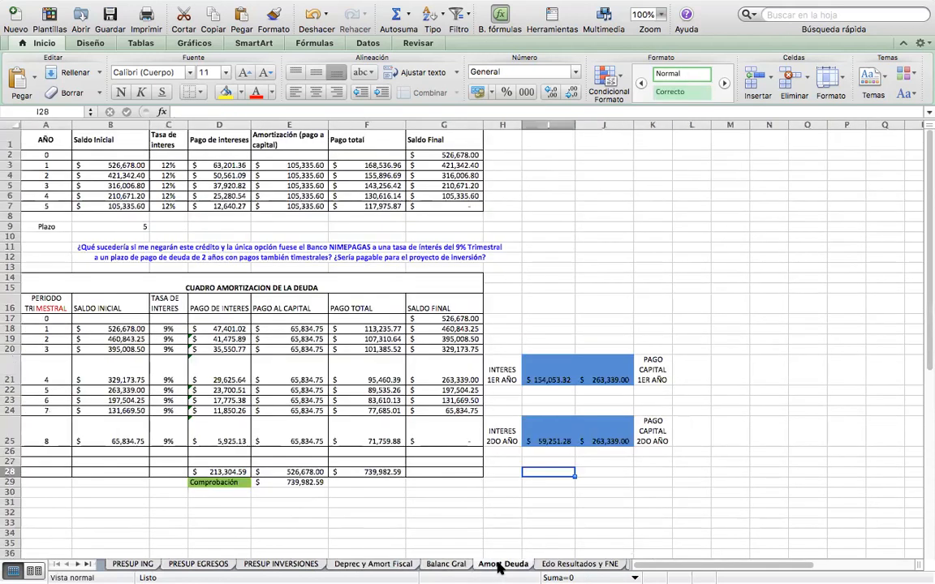
pyautogui.click(577, 564)
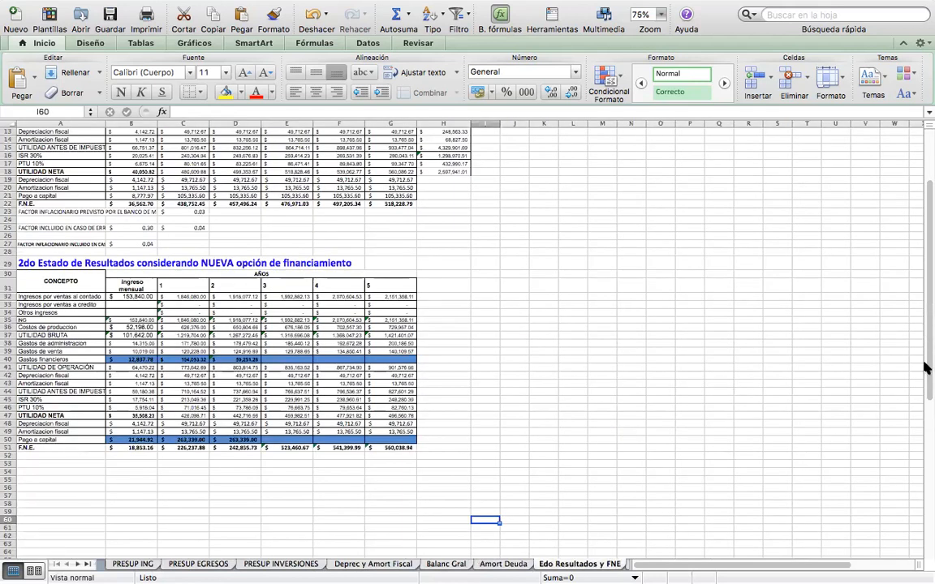
pyautogui.moveTo(925, 294); pyautogui.dragTo(916, 237)
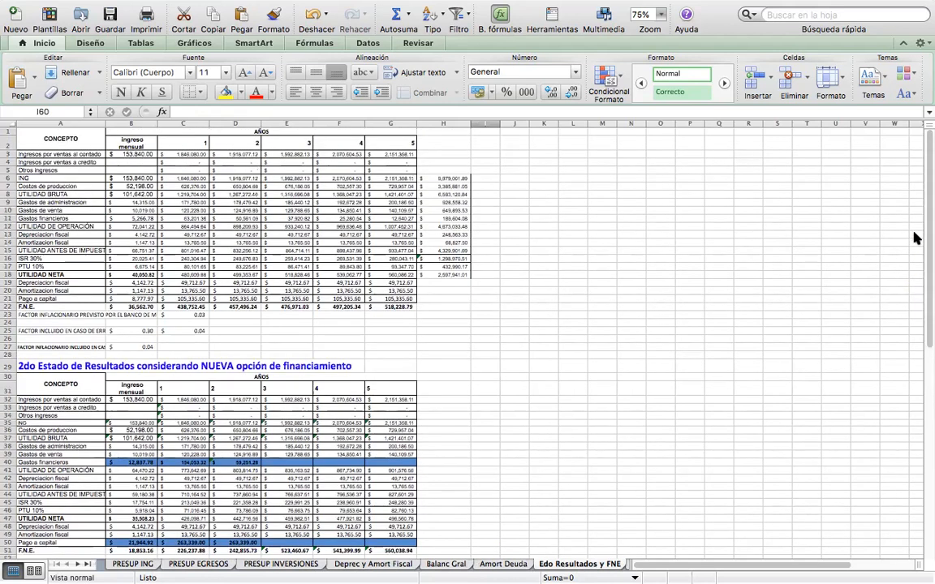
pyautogui.click(77, 564)
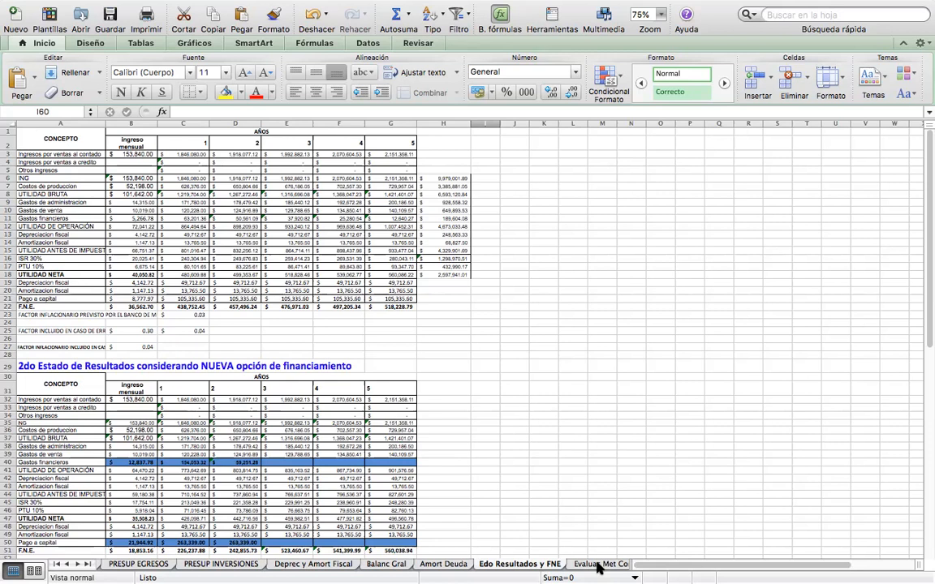
pyautogui.click(598, 565)
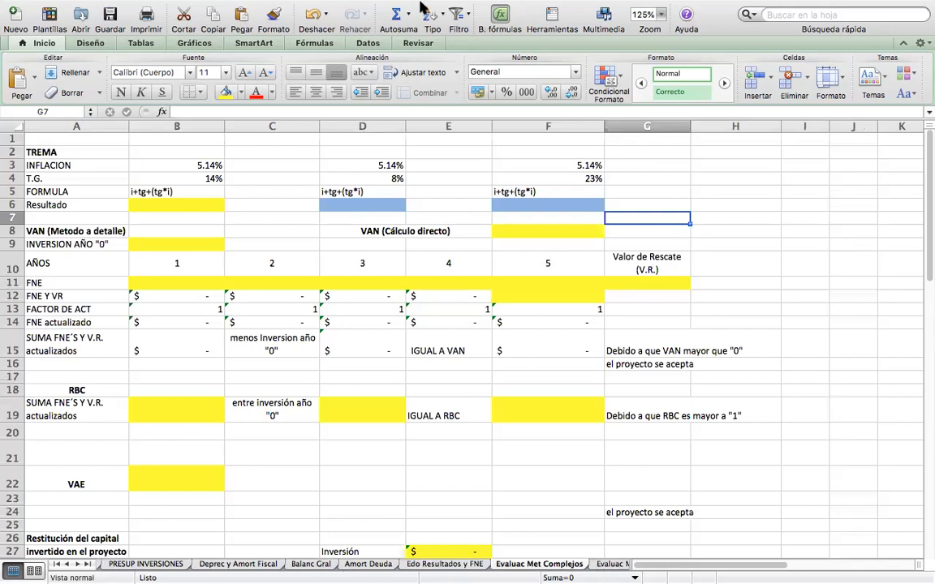
# Calculate the first TREMA result in B6 with the formula =B3+B4+(B4*B3).
pyautogui.click(284, 205)
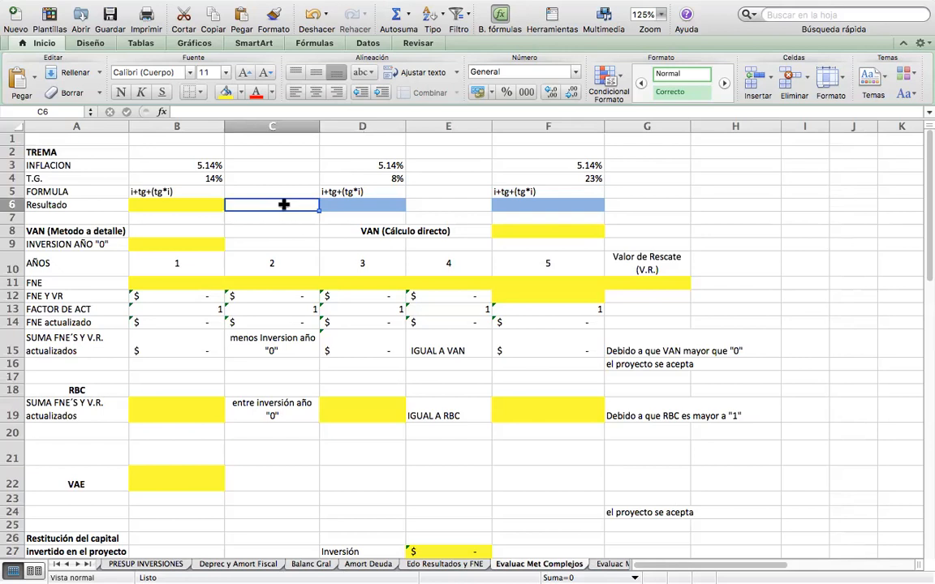
pyautogui.click(195, 203)
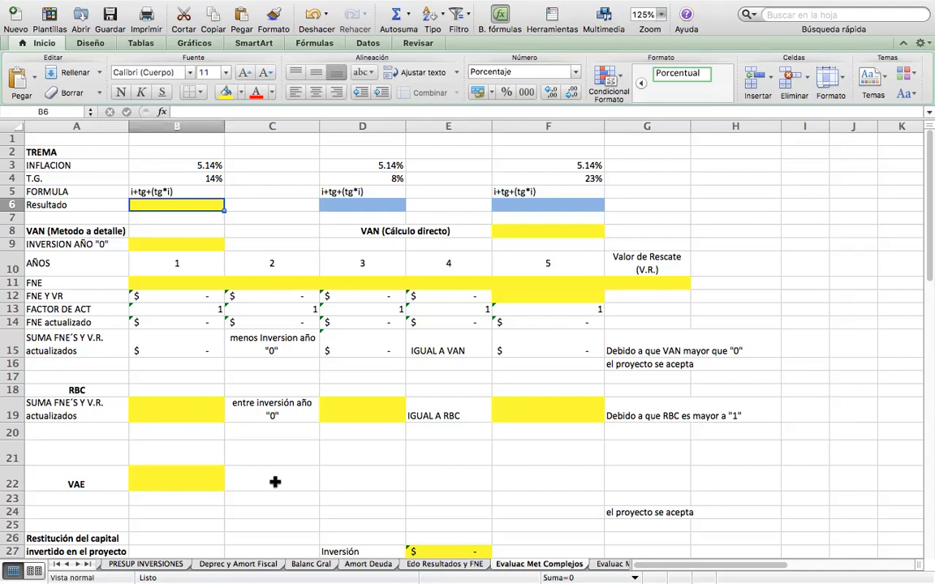
pyautogui.write('=')
pyautogui.click(275, 482)
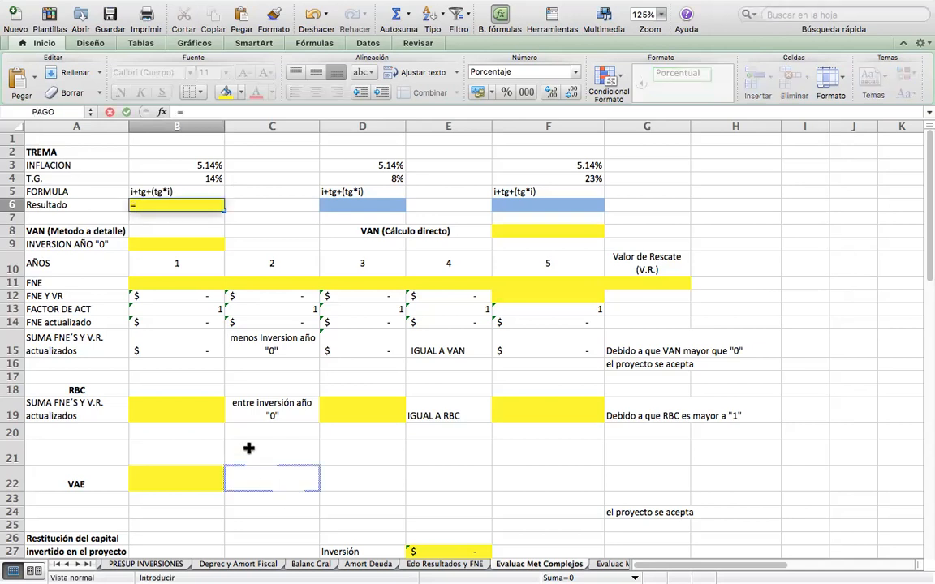
pyautogui.click(173, 165)
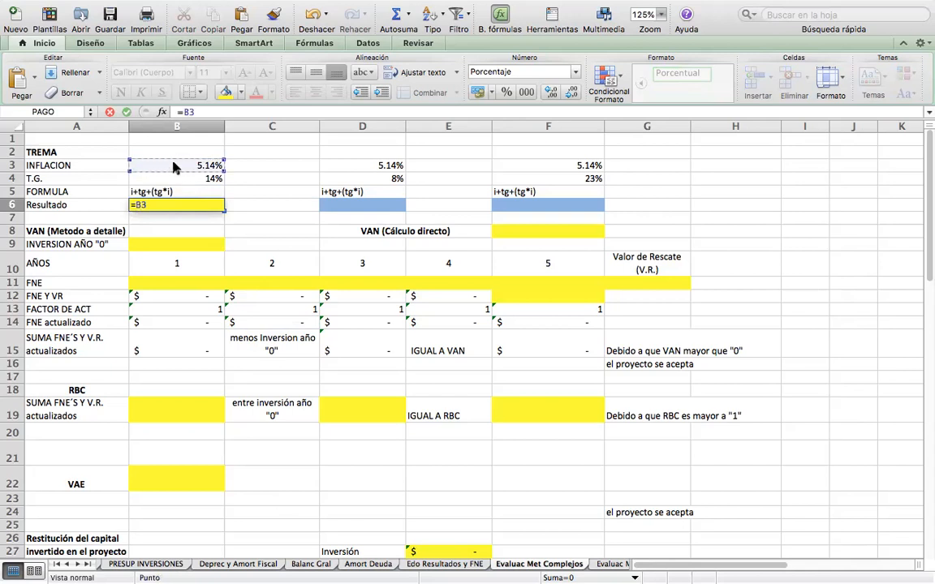
pyautogui.write('+')
pyautogui.click(163, 177)
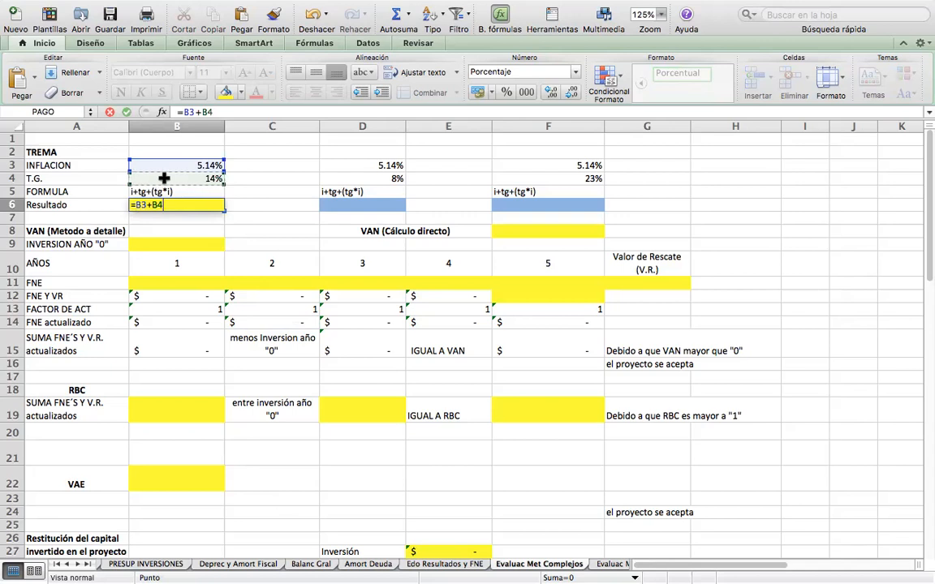
pyautogui.write('+(')
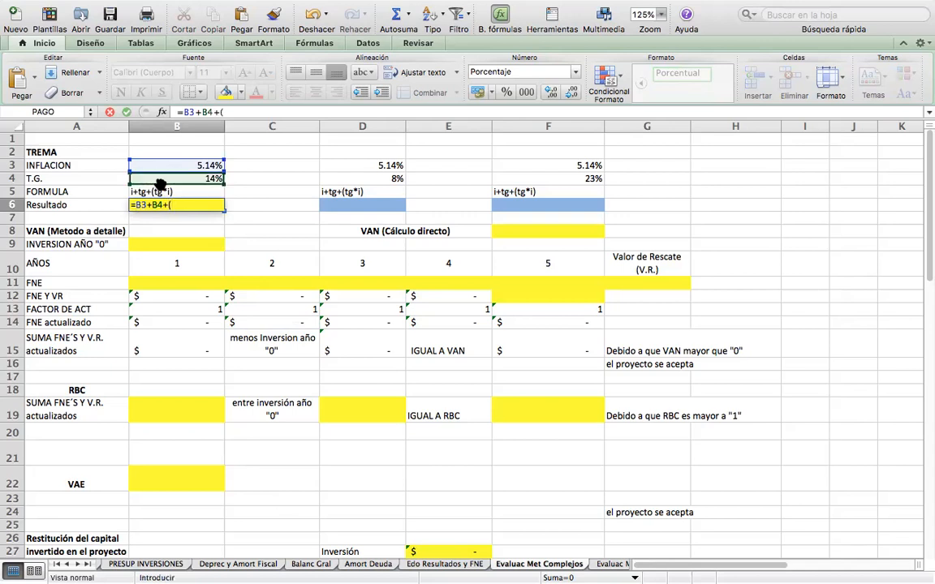
pyautogui.click(157, 181)
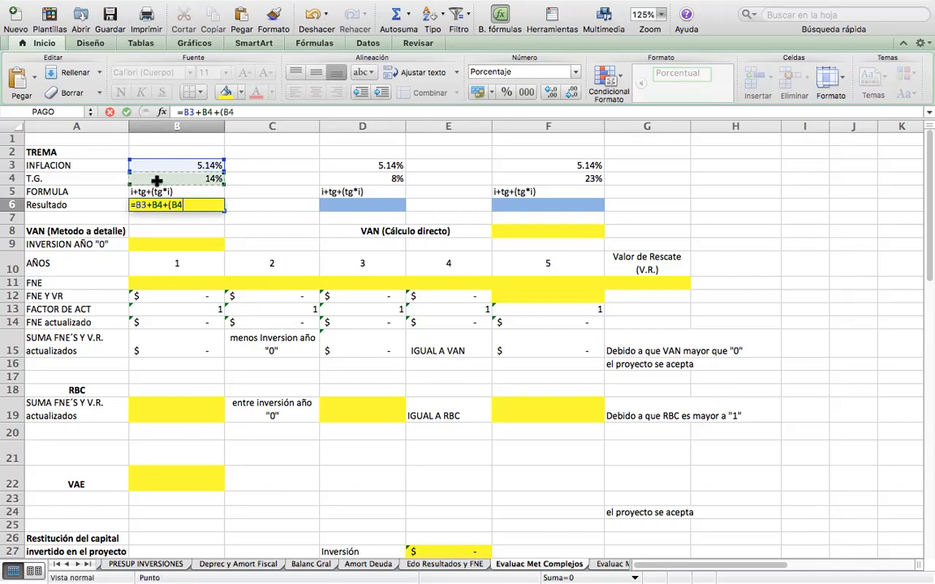
pyautogui.write('*')
pyautogui.click(152, 164)
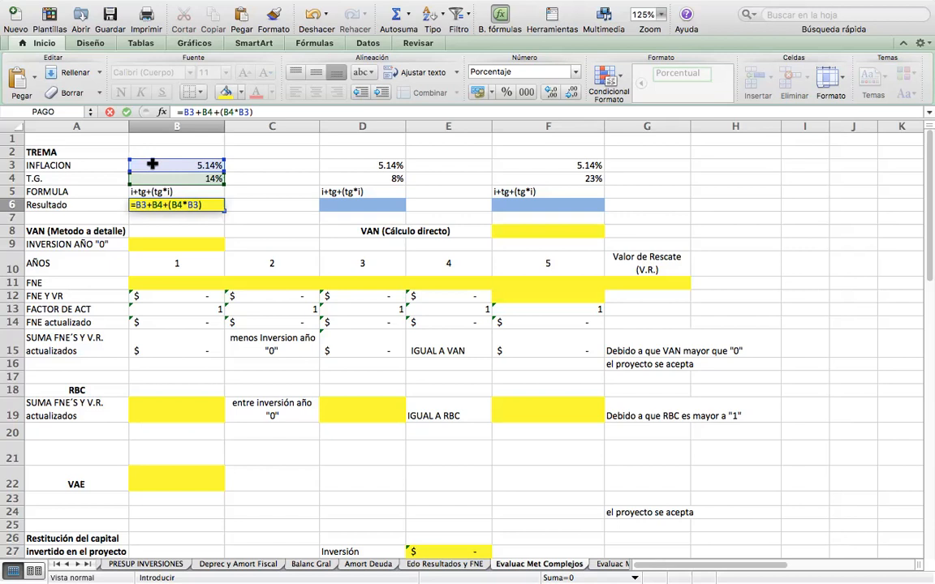
pyautogui.press('Return')
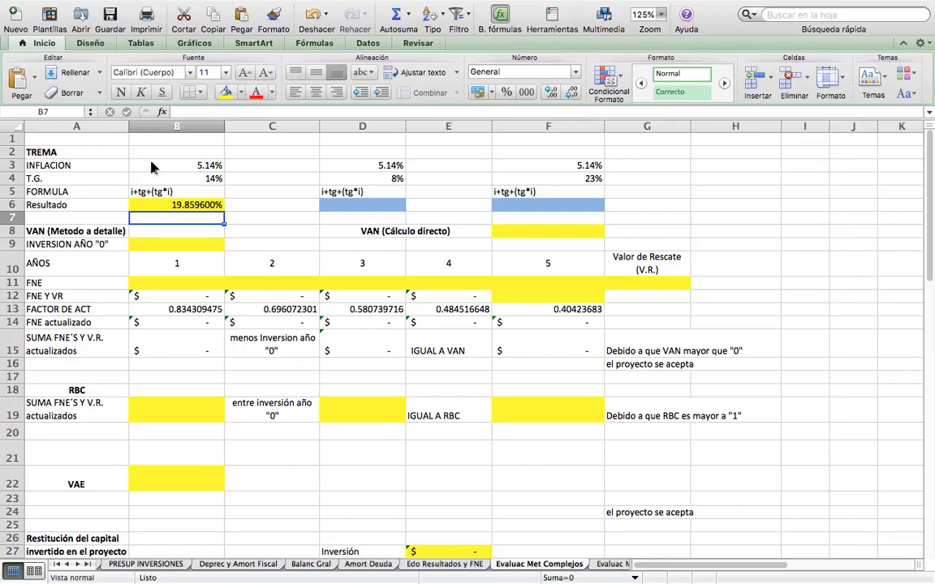
# Format the TREMA result in B6 to show two decimal places.
pyautogui.press('Up')
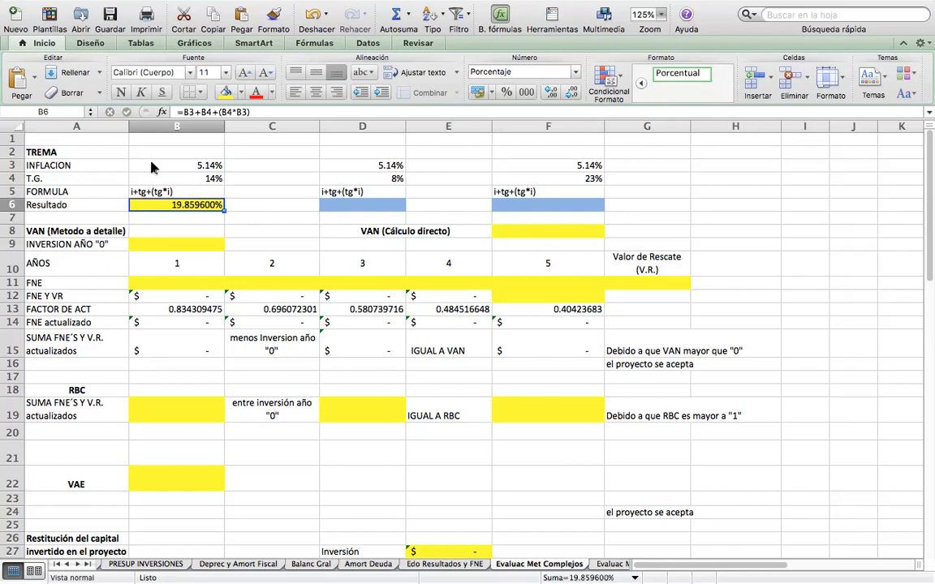
pyautogui.click(551, 92)
pyautogui.click(572, 92)
pyautogui.click(572, 91)
pyautogui.click(572, 92)
pyautogui.click(572, 92)
pyautogui.click(572, 92)
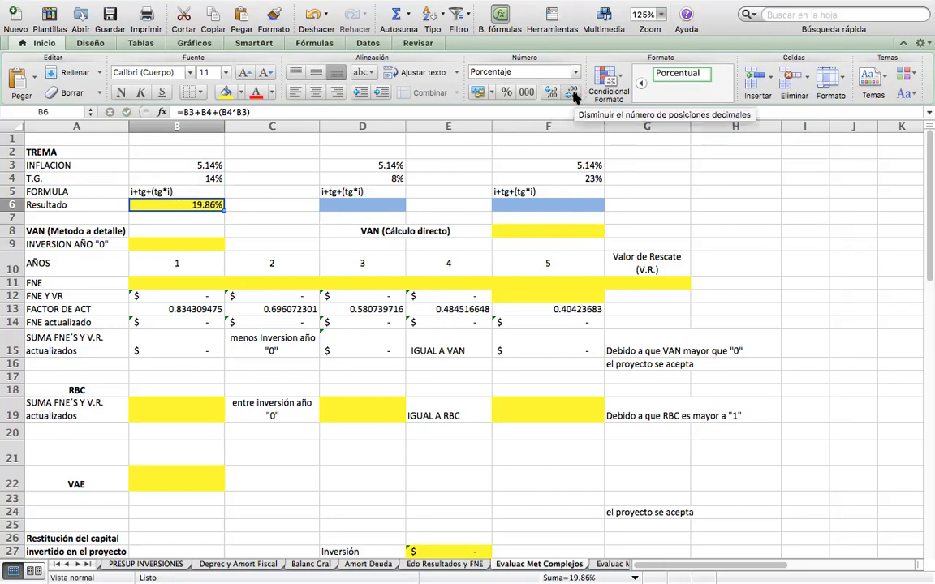
pyautogui.click(269, 203)
pyautogui.press('Down')
pyautogui.press('Down')
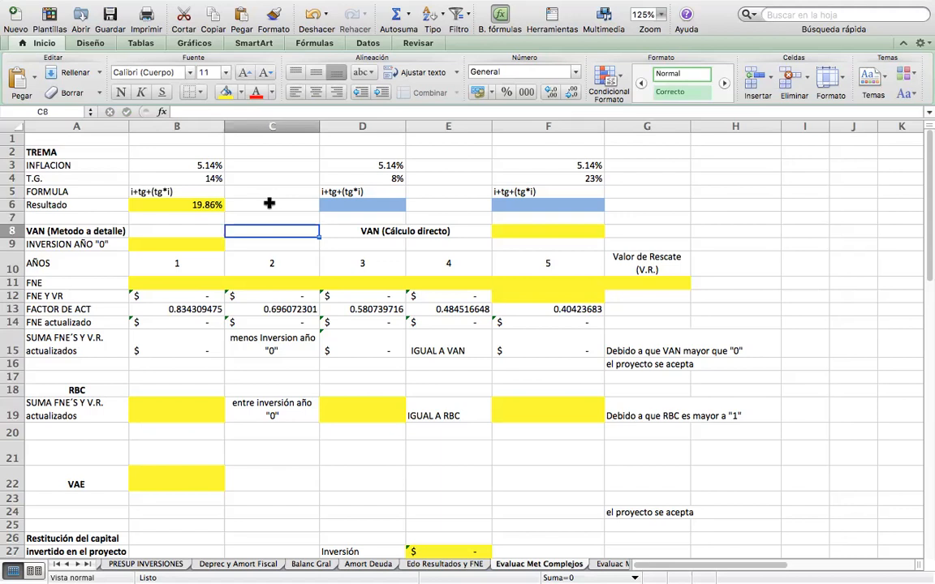
pyautogui.press('Down')
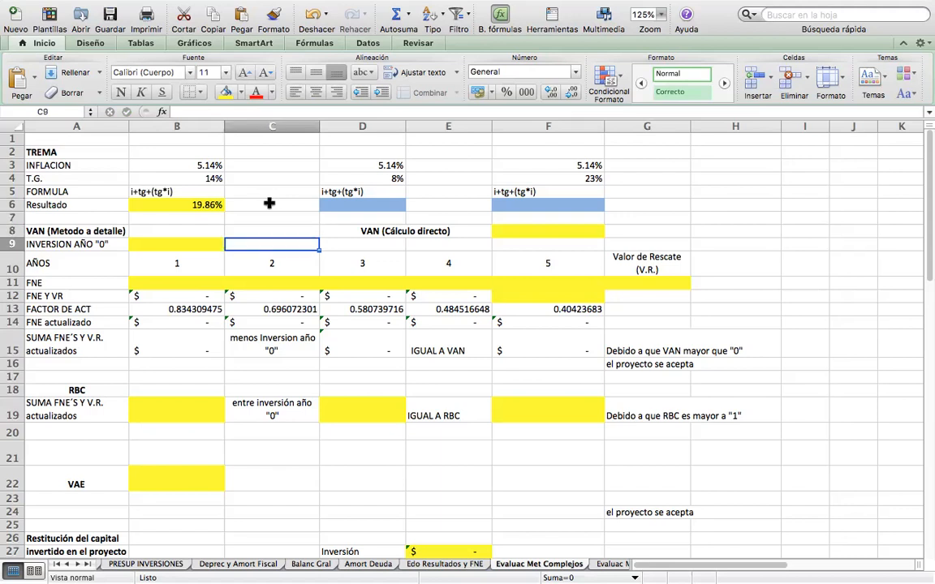
pyautogui.press('Left')
pyautogui.press('Up')
pyautogui.press('Up')
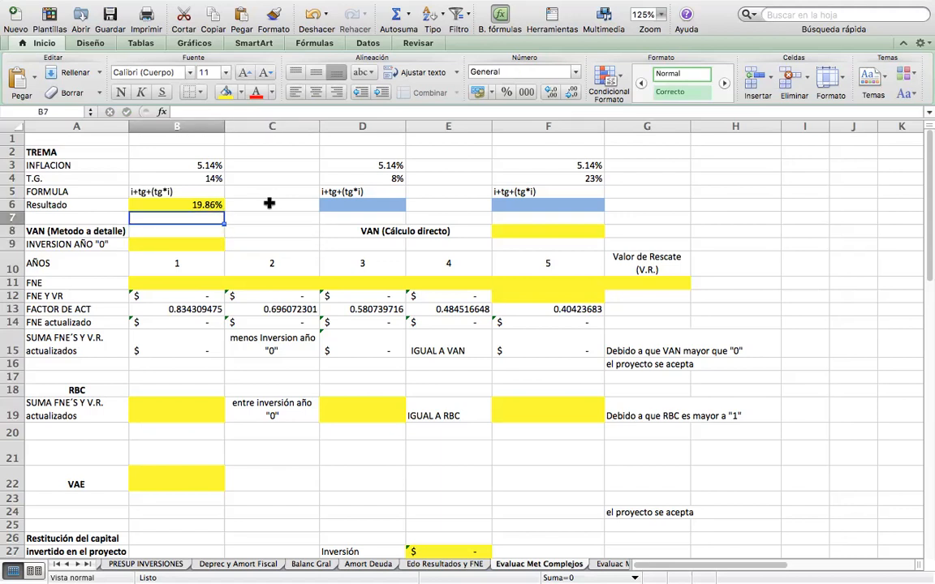
pyautogui.press('Right')
pyautogui.press('Down')
pyautogui.press('Down')
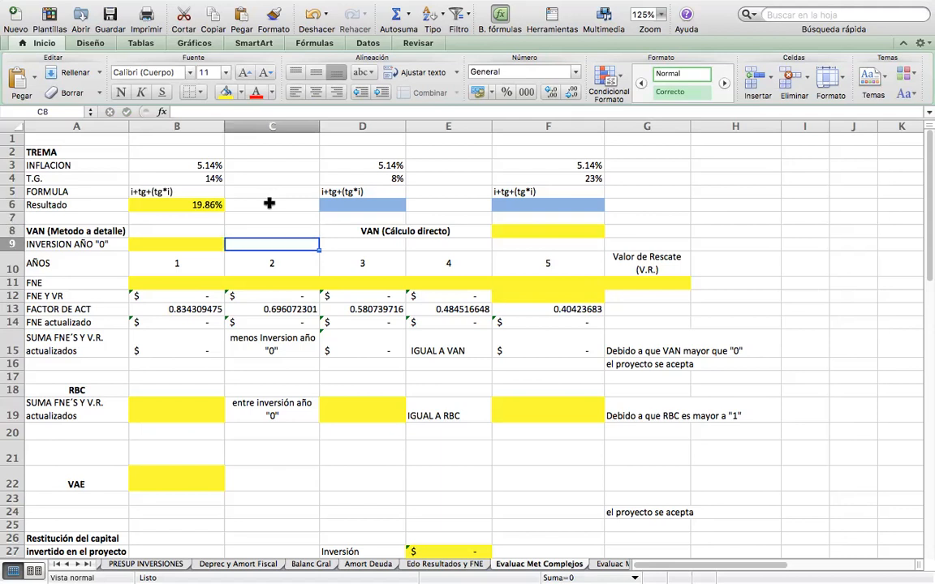
pyautogui.press('Left')
pyautogui.press('Down')
pyautogui.press('Up')
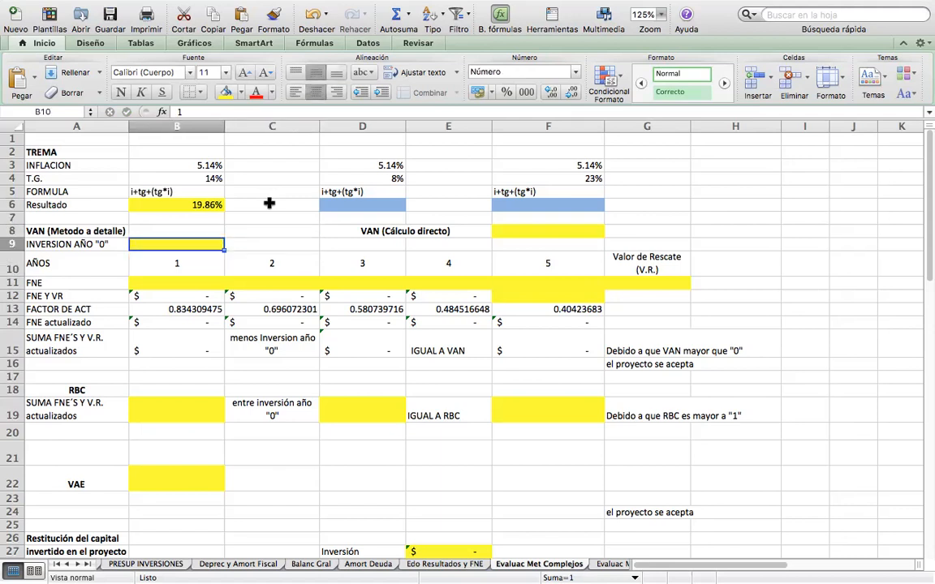
pyautogui.press('Right')
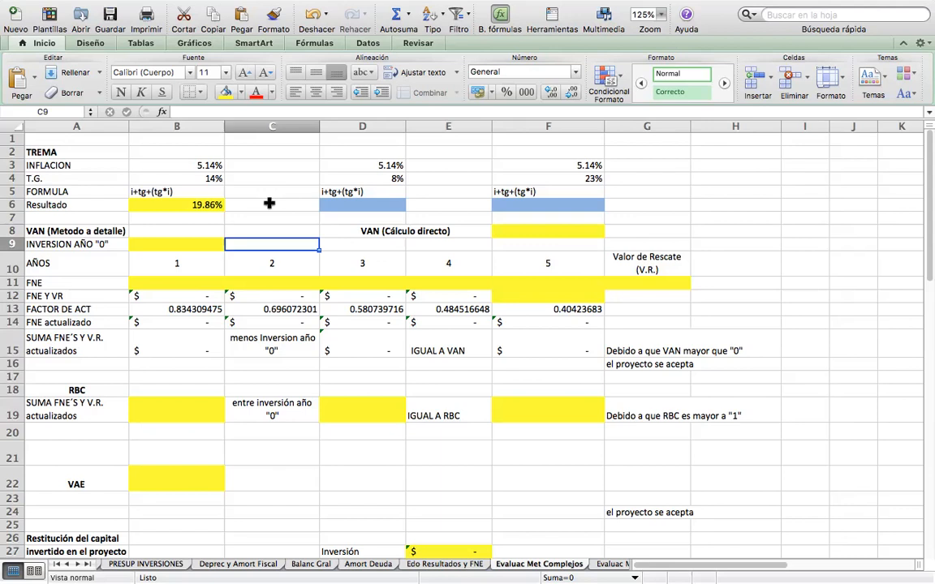
# Link the INVERSION AÑO "0" cell B9 to the total investment budget with ='PRESUP INVERSIONES'!E69.
pyautogui.press('Left')
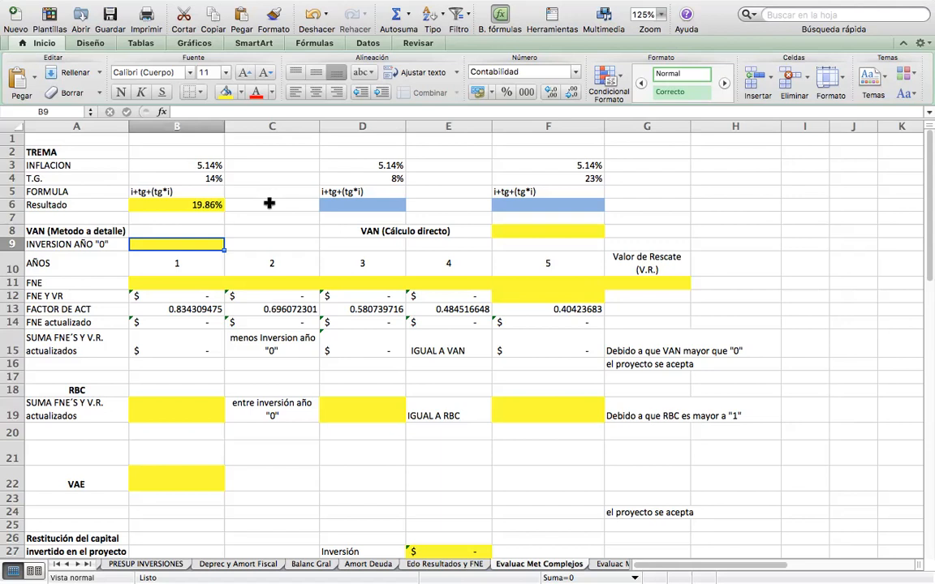
pyautogui.write('=')
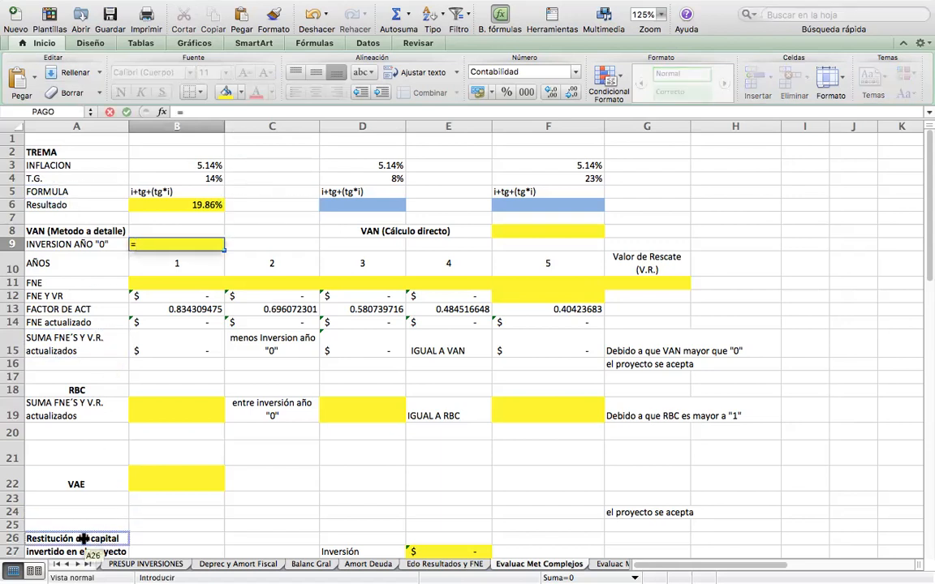
pyautogui.click(137, 564)
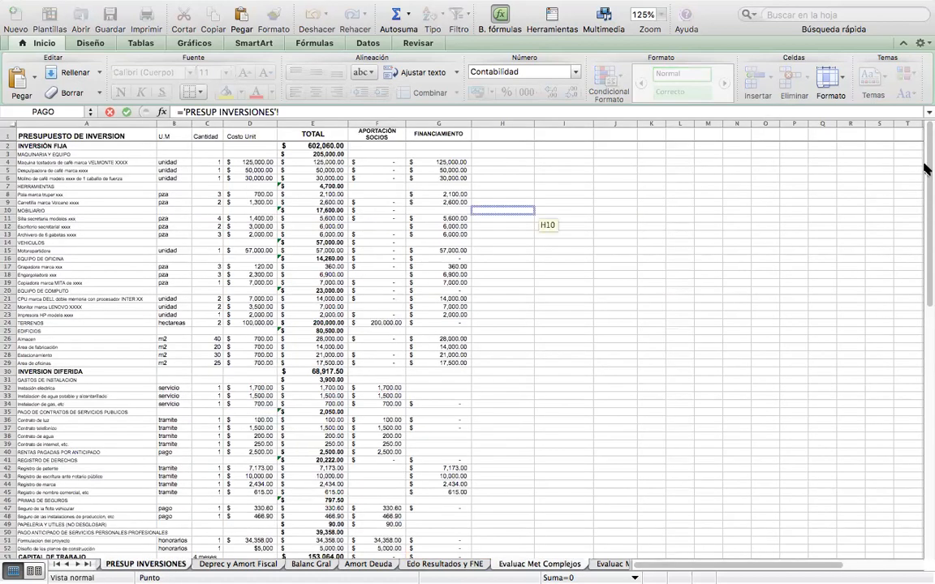
pyautogui.moveTo(924, 184); pyautogui.dragTo(922, 296)
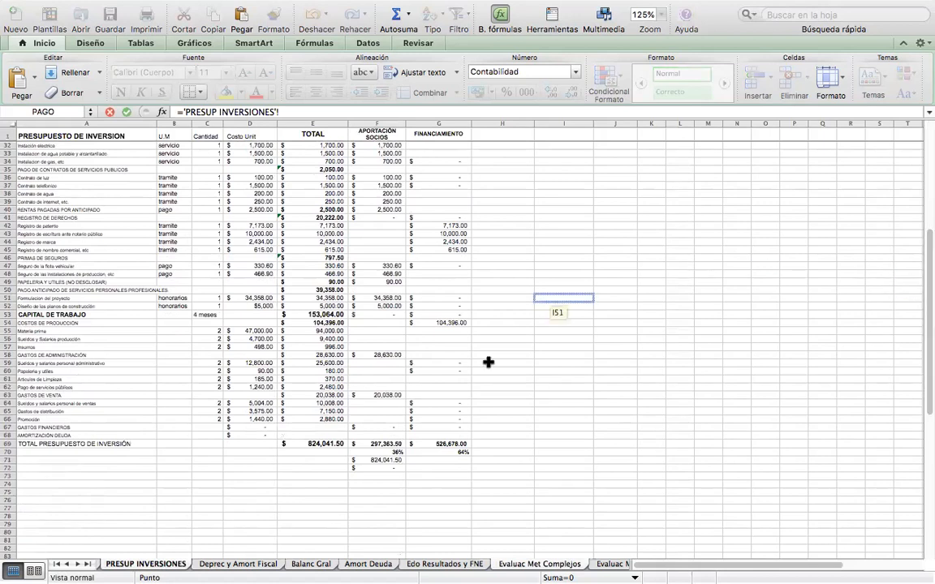
pyautogui.click(323, 444)
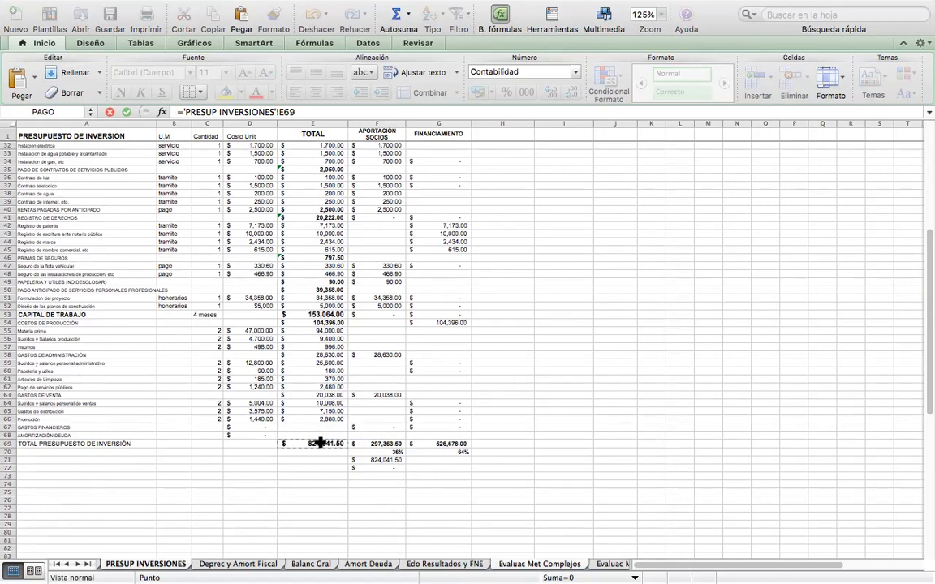
pyautogui.press('Return')
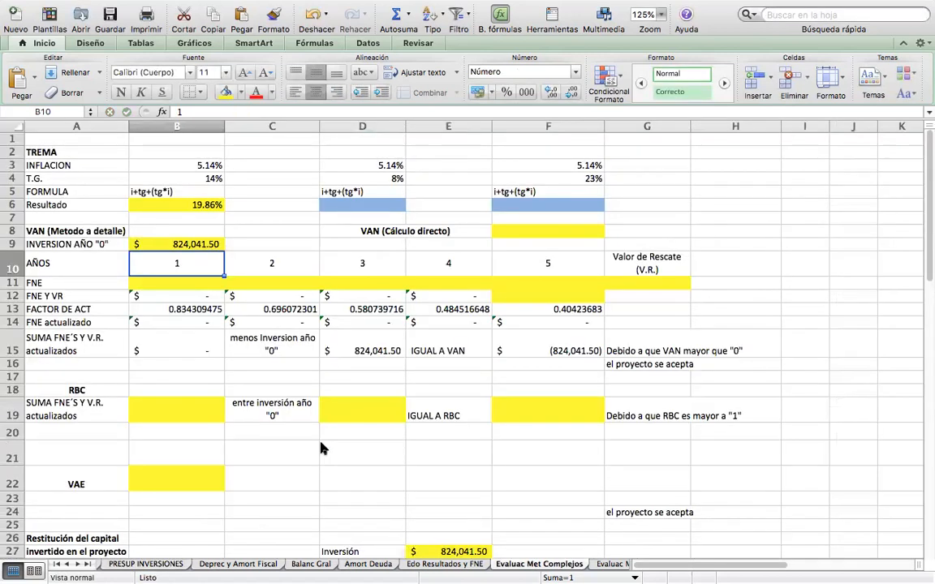
pyautogui.press('Down')
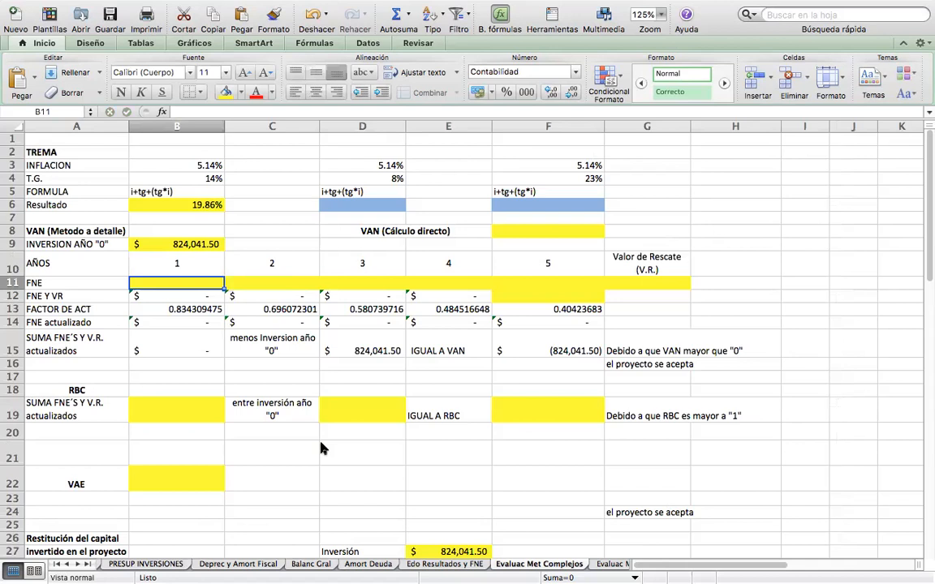
# Link the year 1 FNE cell B11 to ='Edo Resultados y FNE'!C22 and fill the formula across to year 5 in F11.
pyautogui.write('=')
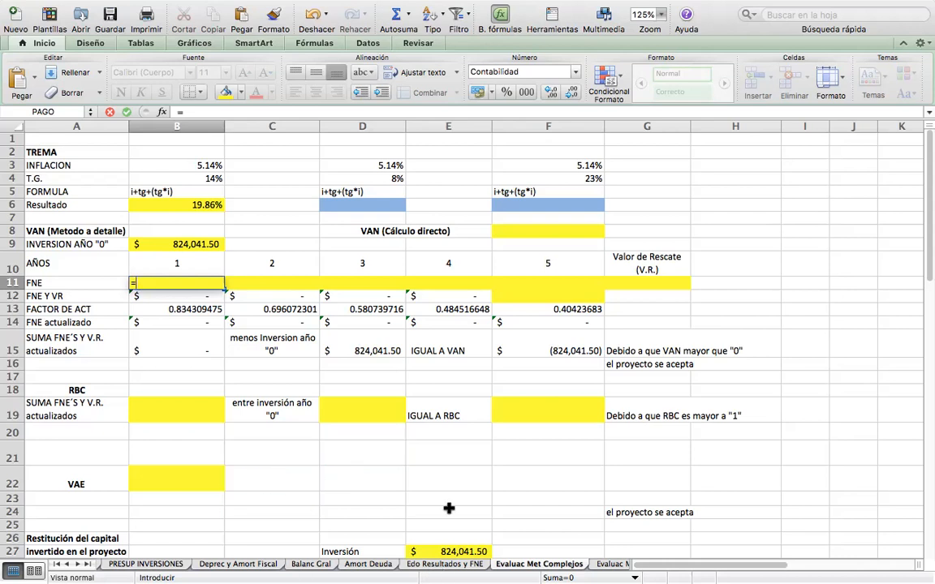
pyautogui.click(444, 564)
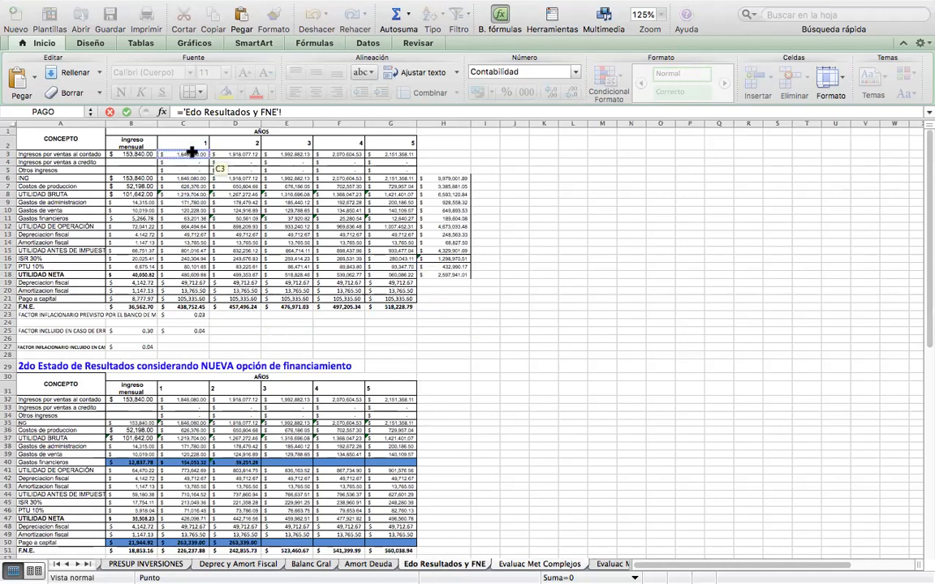
pyautogui.click(182, 307)
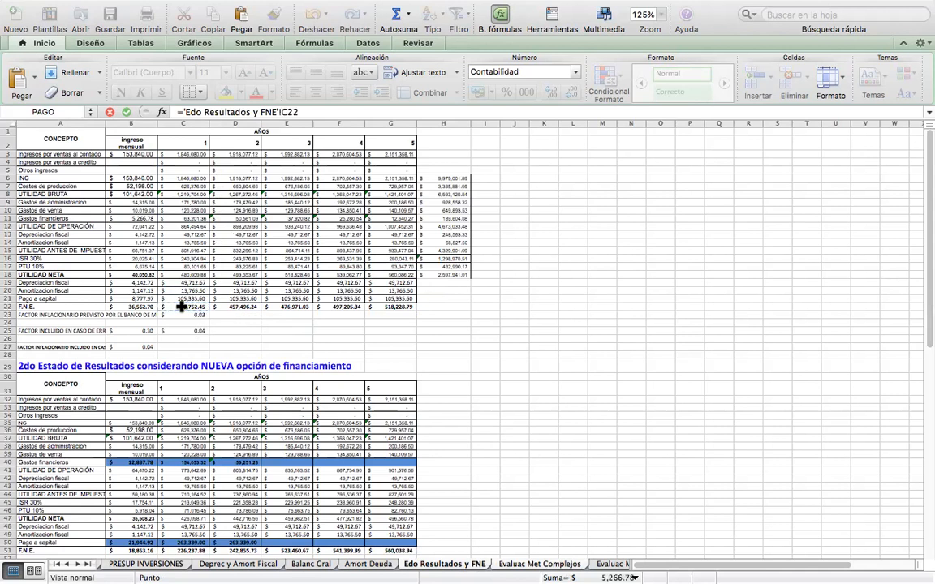
pyautogui.press('Return')
pyautogui.press('Up')
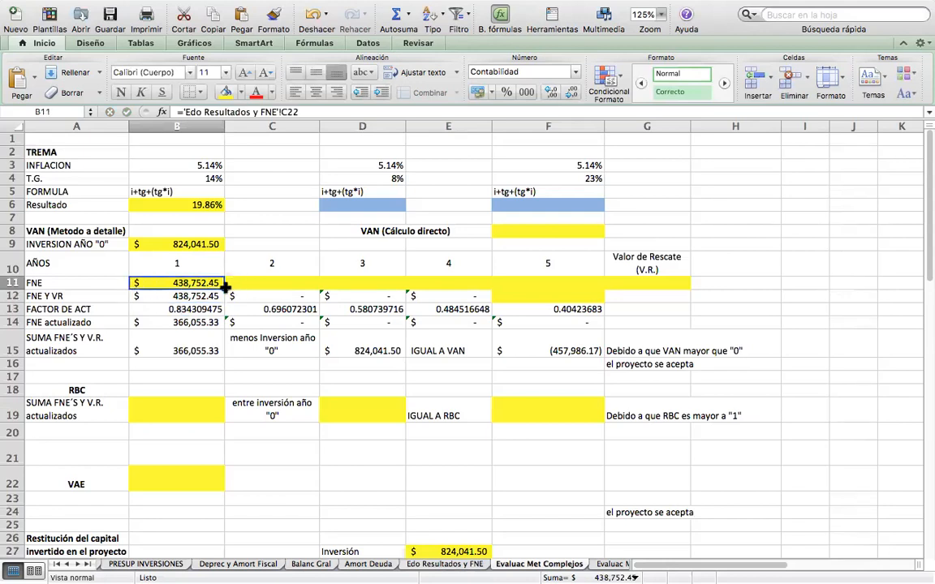
pyautogui.moveTo(225, 284); pyautogui.dragTo(558, 282)
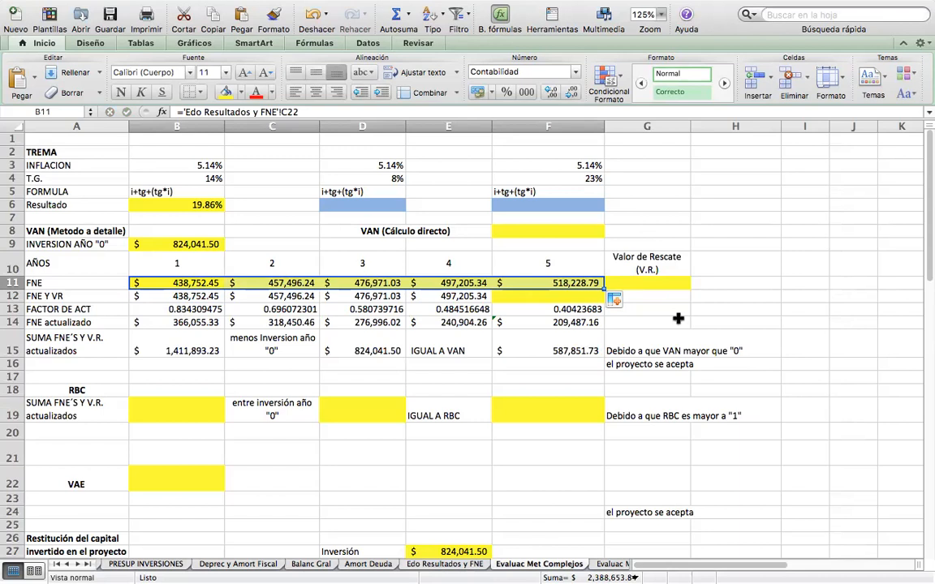
# Calculate the Valor de Rescate in G11 as the sum of both salvage totals, ='Deprec y Amort Fiscal'!G10+'Deprec y Amort Fiscal'!G20.
pyautogui.click(646, 283)
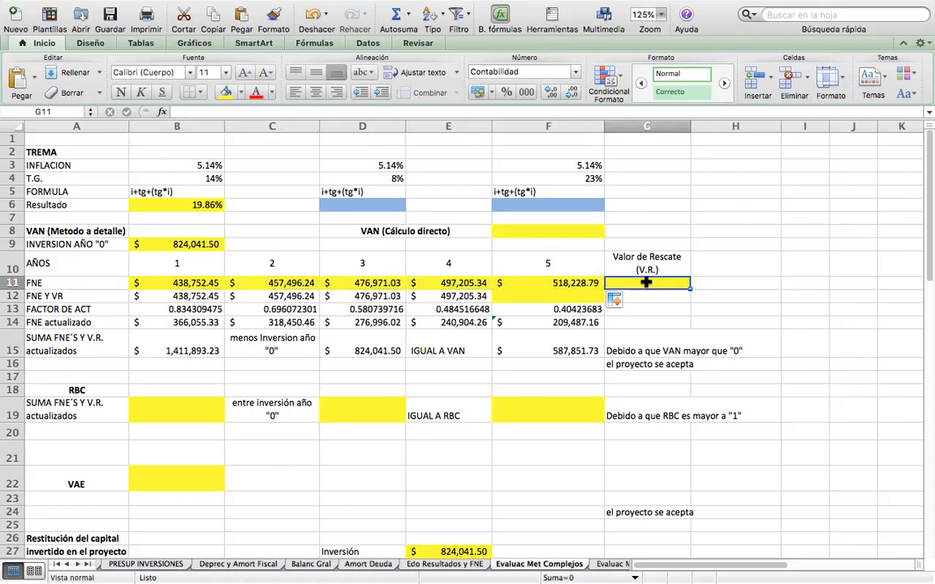
pyautogui.write('=')
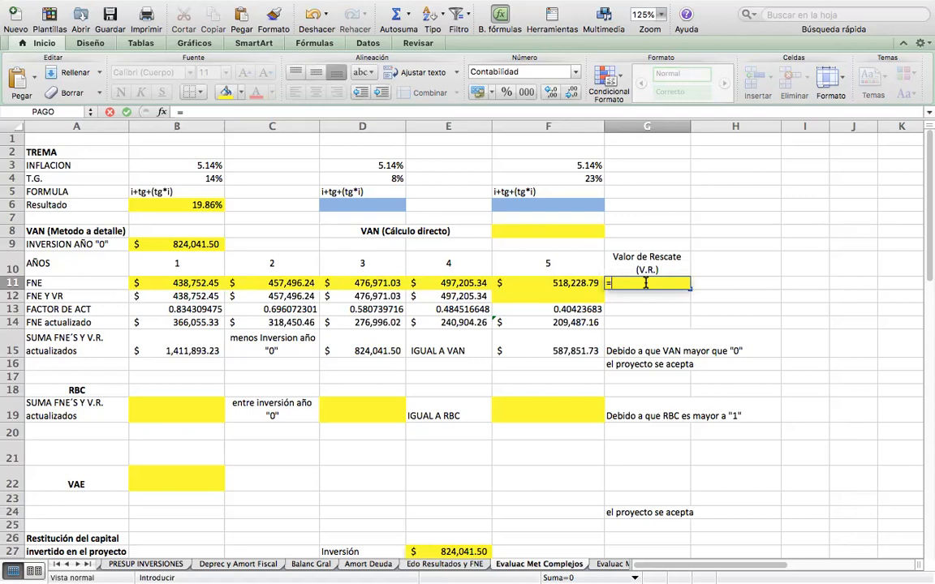
pyautogui.click(245, 566)
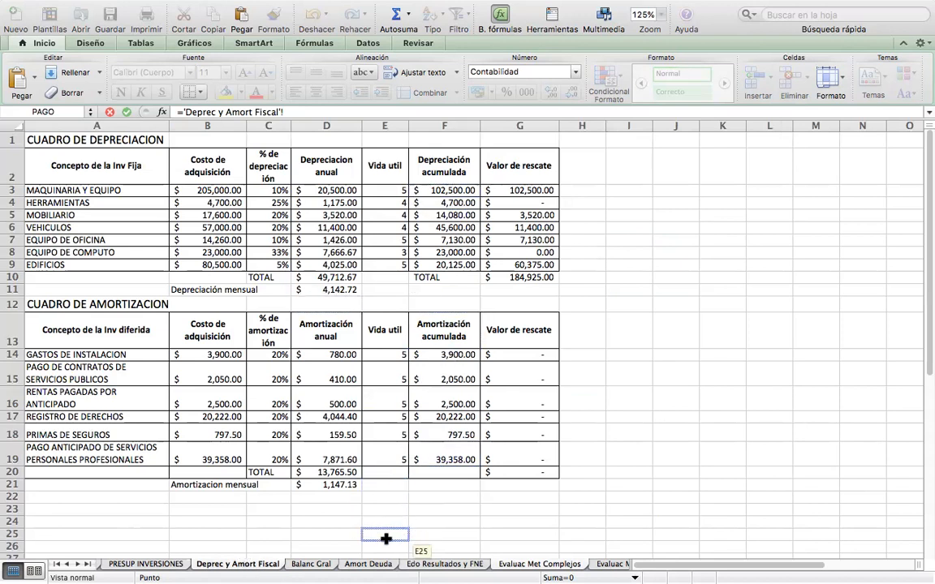
pyautogui.click(527, 277)
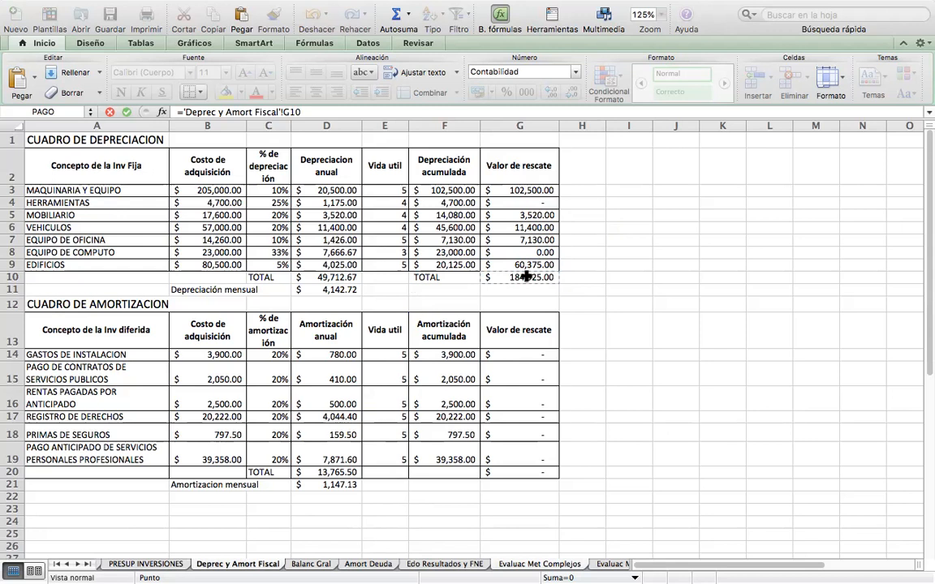
pyautogui.write('+')
pyautogui.click(530, 474)
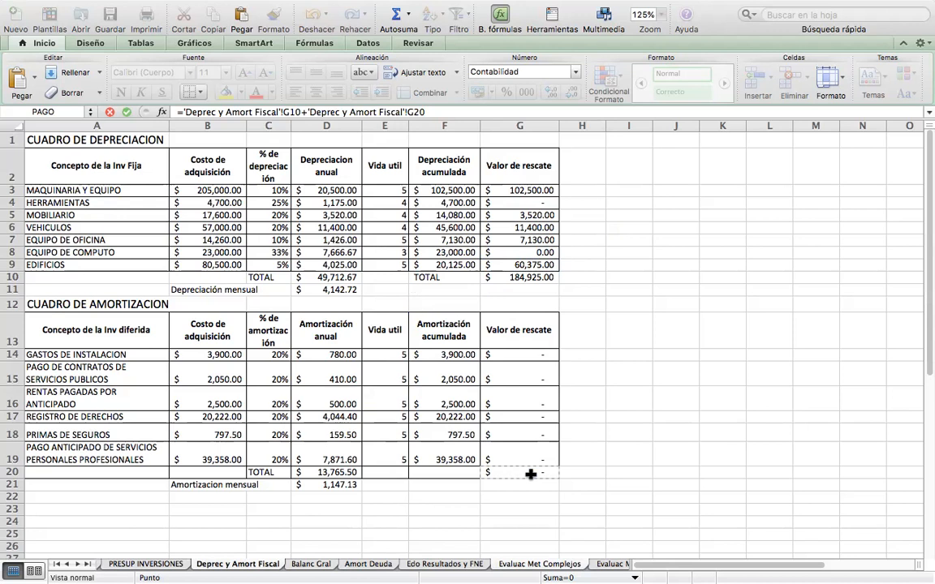
pyautogui.press('Return')
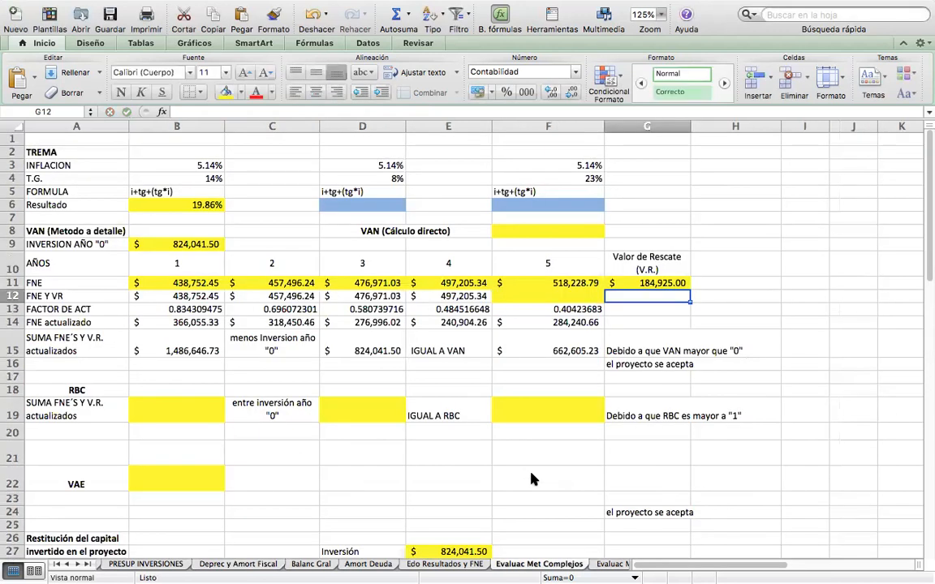
pyautogui.press('Up')
# On the Deprec y Amort Fiscal sheet, set the amortization percentage to 10% for all deferred investment items in C14:C19.
pyautogui.click(261, 565)
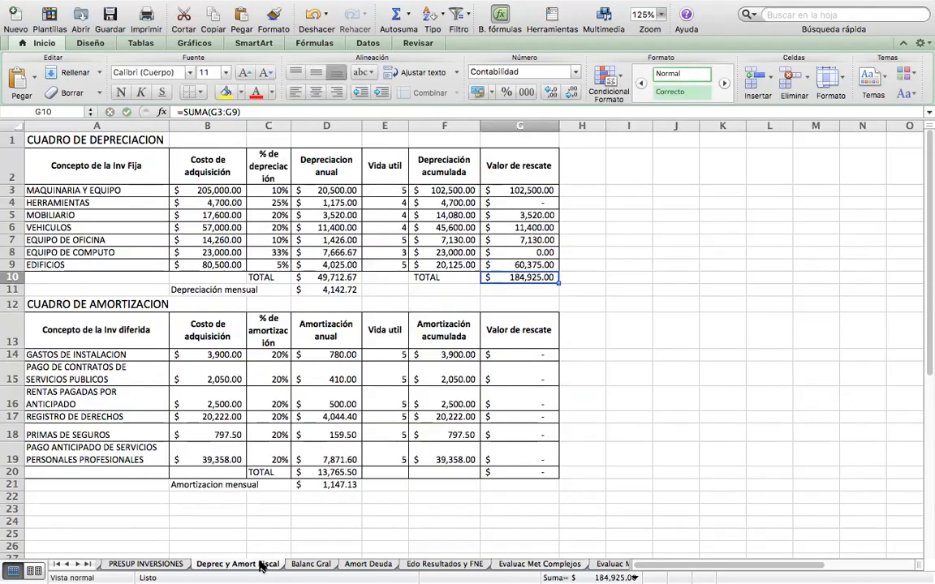
pyautogui.click(527, 352)
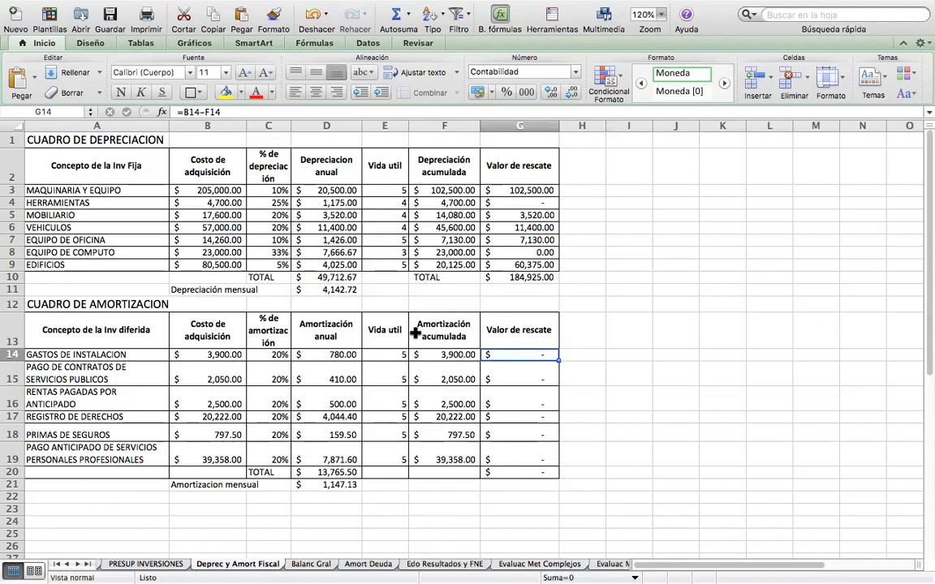
pyautogui.click(275, 355)
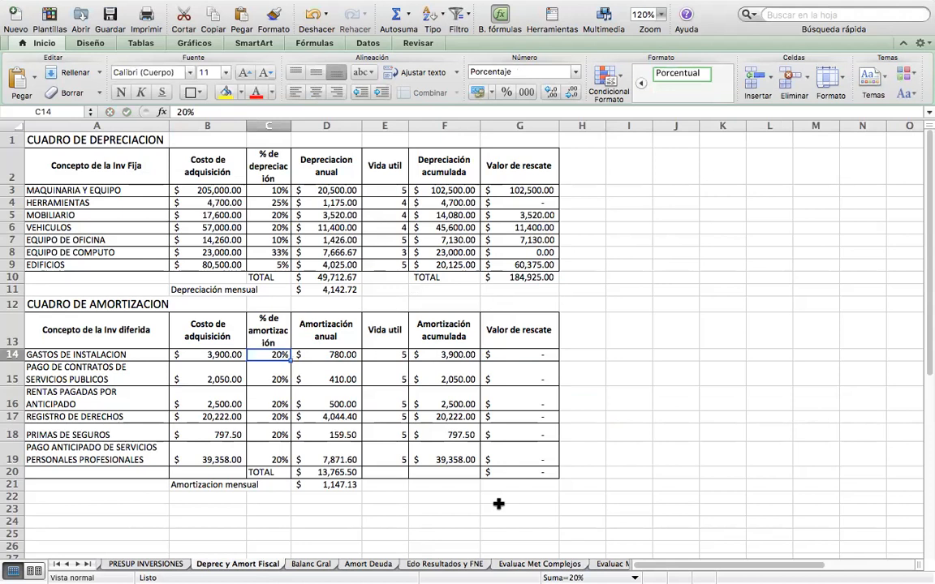
pyautogui.write('10')
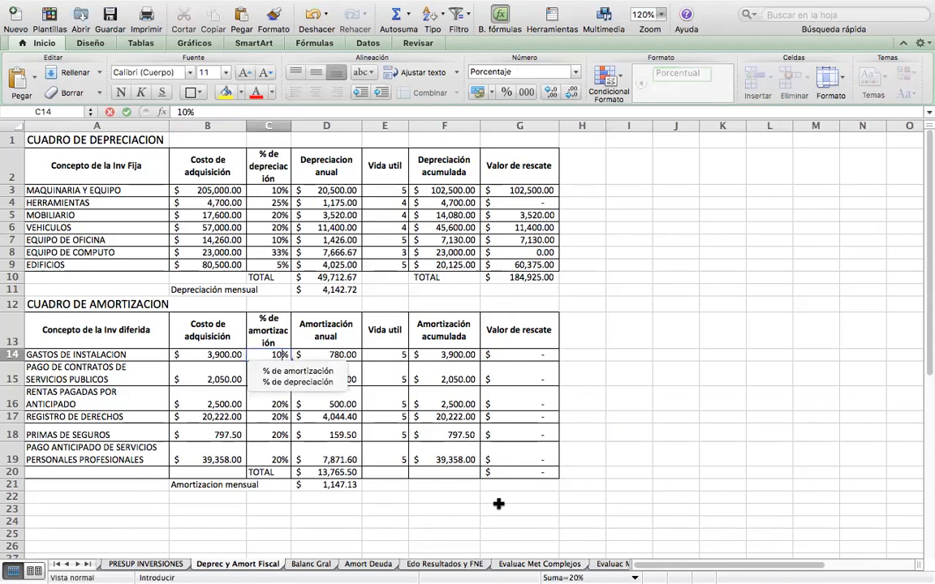
pyautogui.press('Up')
pyautogui.press('Down')
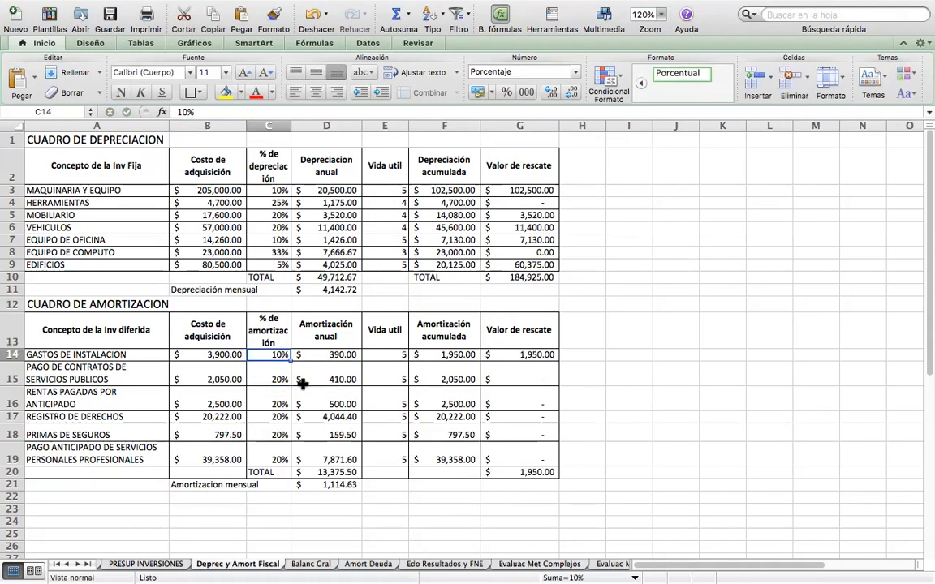
pyautogui.moveTo(291, 360); pyautogui.dragTo(287, 463)
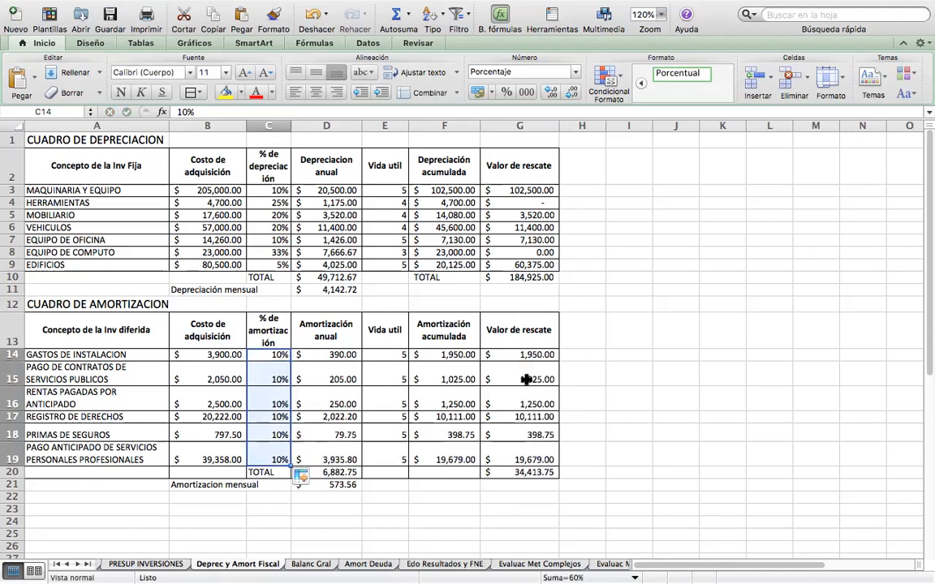
# Check the salvage value totals of the depreciation and amortization tables and return to the Evaluac Met Complejos sheet.
pyautogui.click(520, 472)
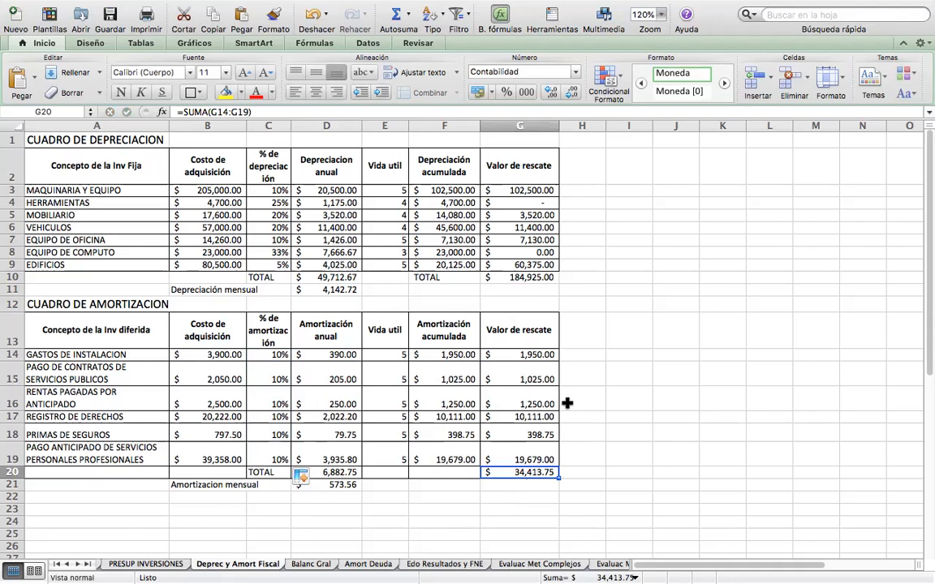
pyautogui.click(522, 277)
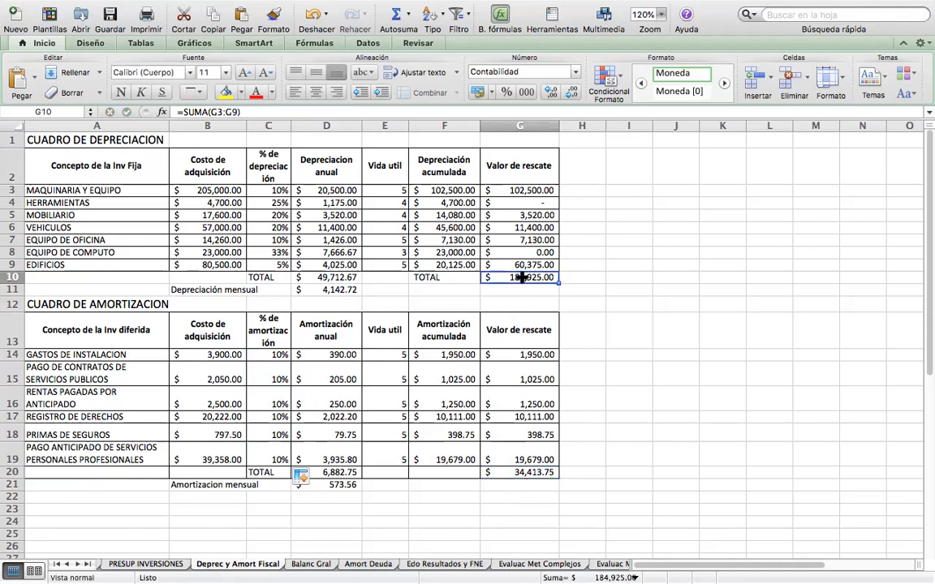
pyautogui.click(525, 472)
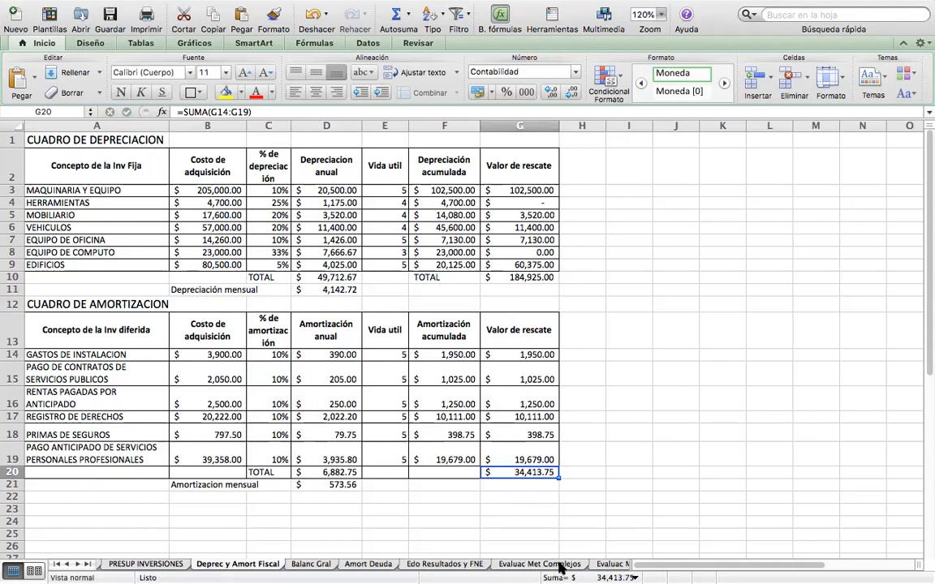
pyautogui.click(559, 566)
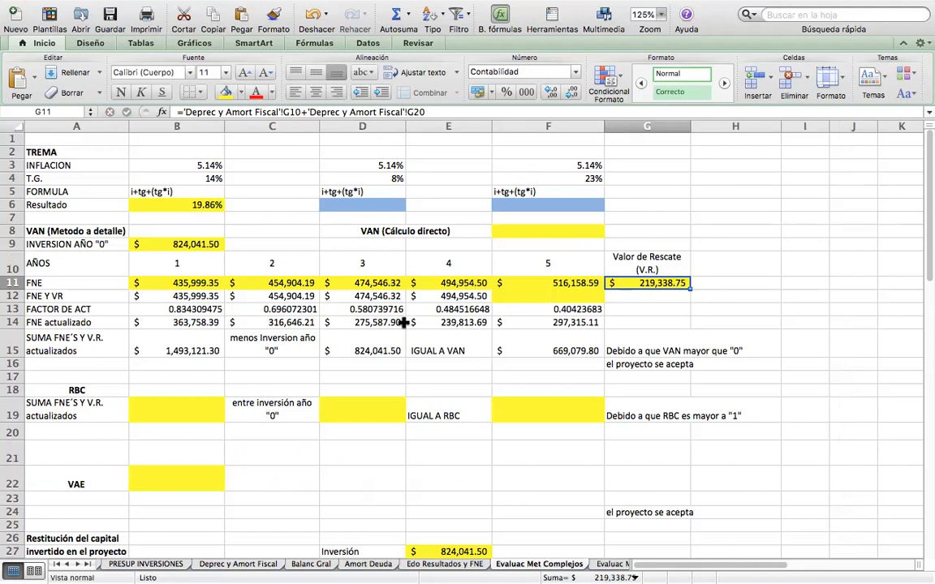
# Review the FNE Y VR cells for years 1 to 4 and calculate year 5 in F12 with =F11+G11.
pyautogui.click(174, 295)
pyautogui.moveTo(200, 296); pyautogui.dragTo(460, 296)
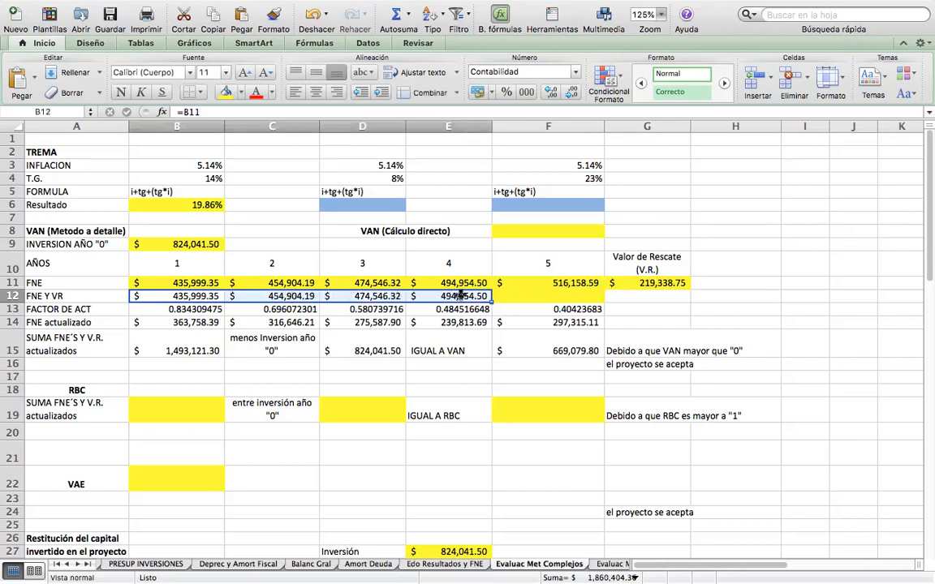
pyautogui.click(556, 297)
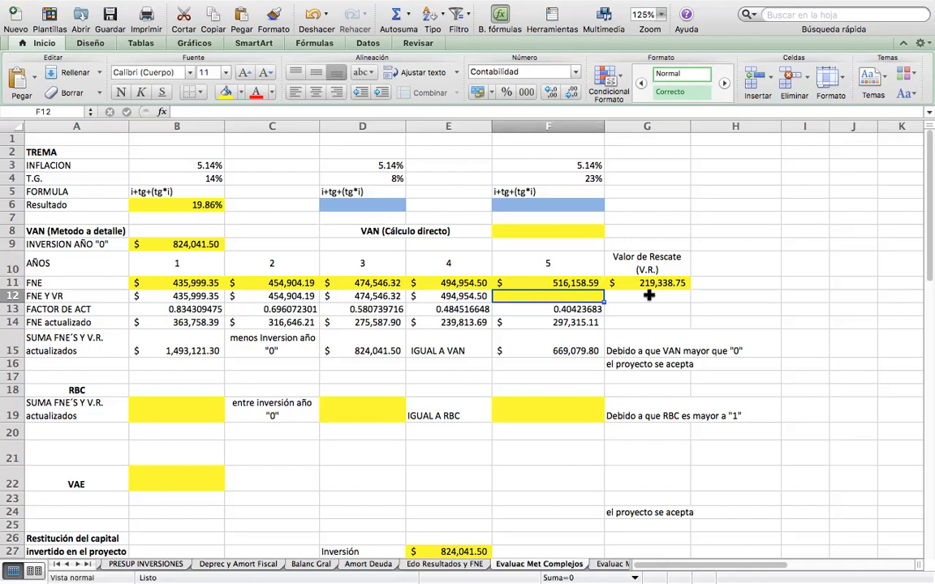
pyautogui.write('=')
pyautogui.click(542, 281)
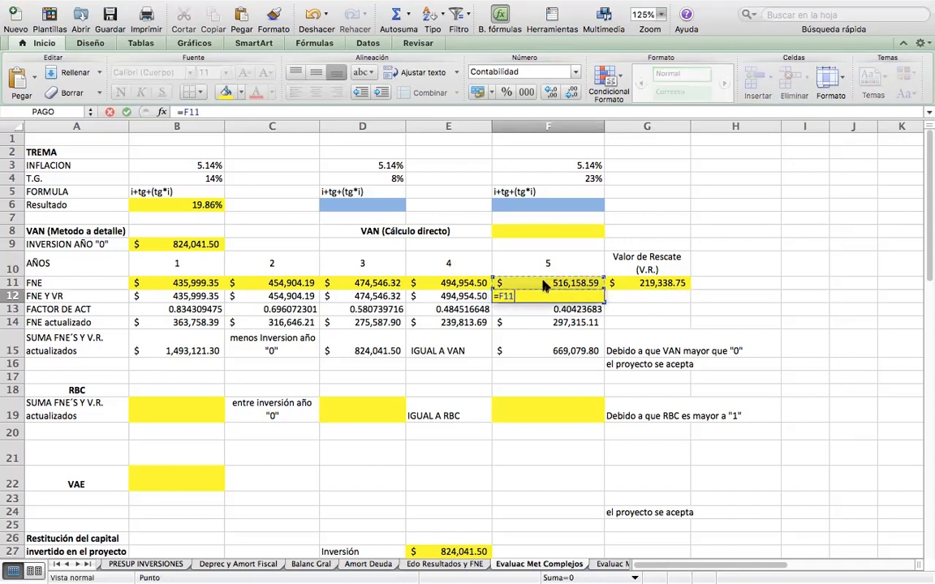
pyautogui.write('+')
pyautogui.click(627, 283)
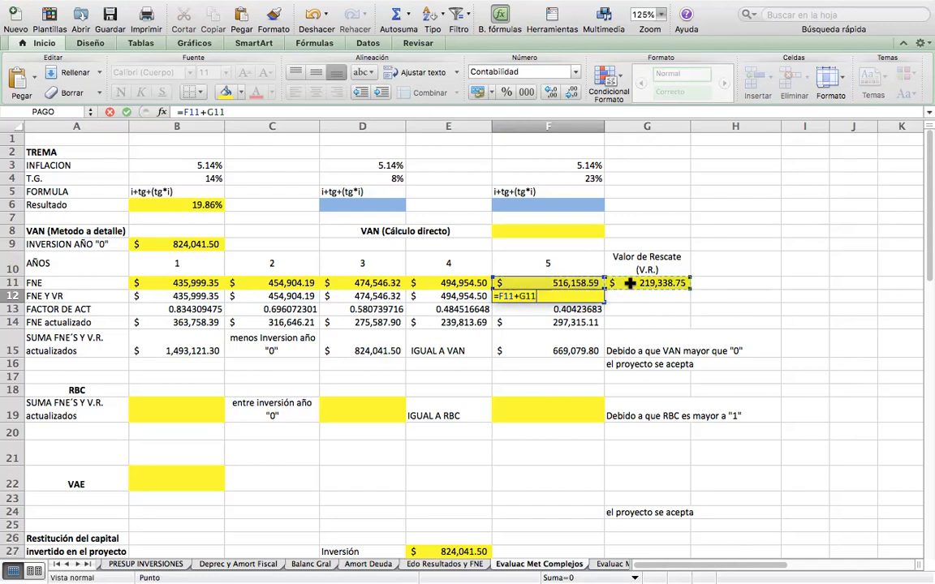
pyautogui.press('Return')
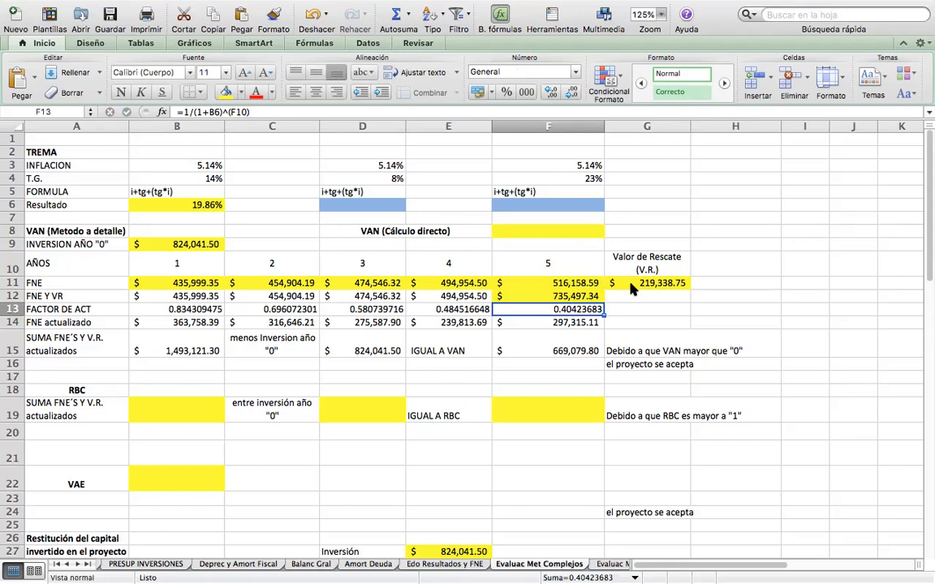
# Examine the FACTOR DE ACT formulas across years 1 to 5, including the cell references used in B13.
pyautogui.press('Left')
pyautogui.press('Left')
pyautogui.press('Left')
pyautogui.press('Left')
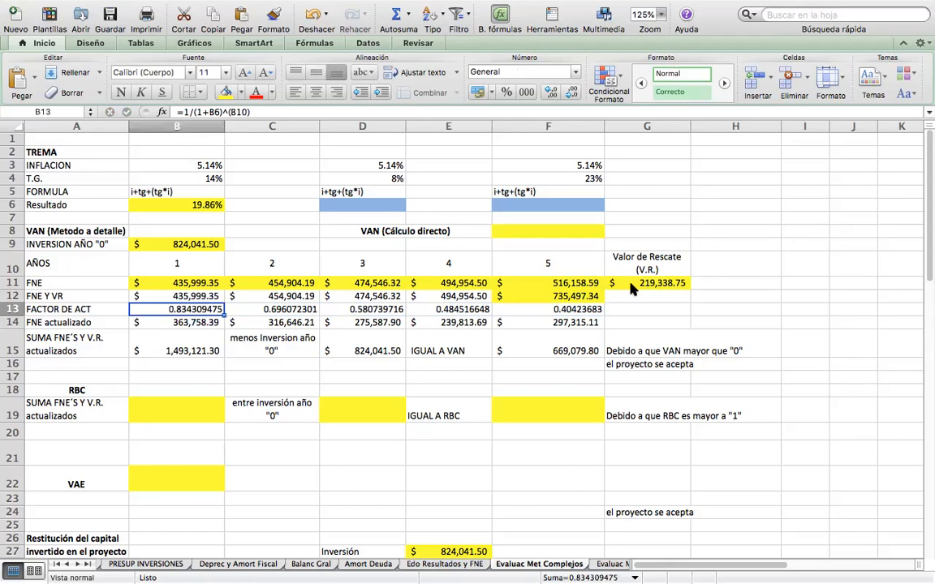
pyautogui.press('Right')
pyautogui.press('Right')
pyautogui.press('Right')
pyautogui.press('Right')
pyautogui.press('Left')
pyautogui.press('Left')
pyautogui.press('Left')
pyautogui.press('Left')
pyautogui.doubleClick(167, 307)
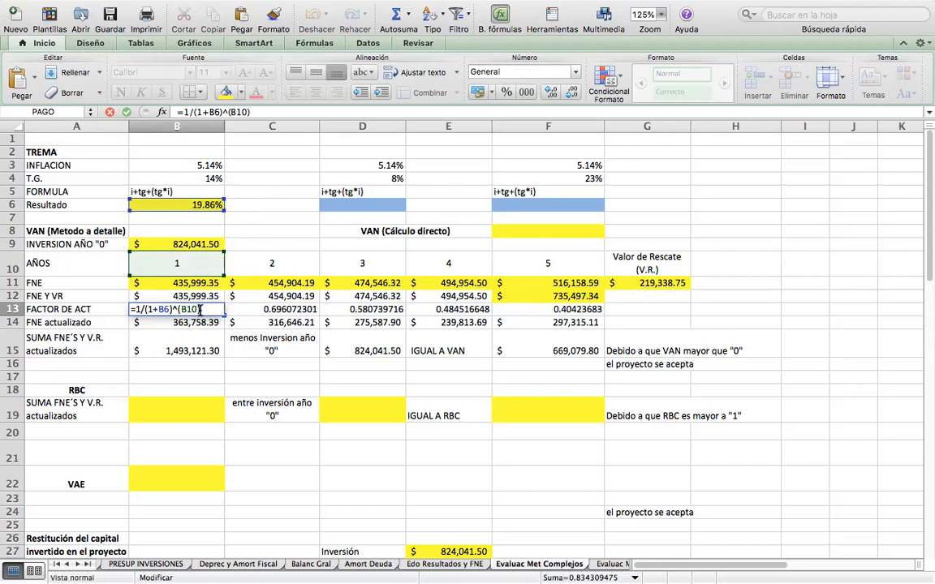
pyautogui.press('Left')
pyautogui.press('Left')
pyautogui.press('Left')
pyautogui.press('Left')
pyautogui.press('Left')
pyautogui.press('Left')
pyautogui.press('Return')
pyautogui.press('Up')
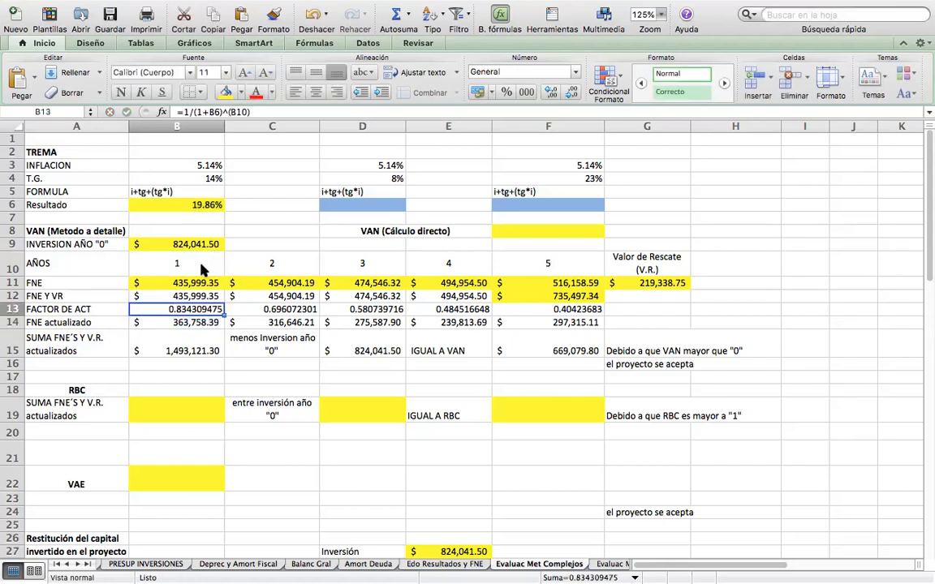
# Calculate the year 1 FACTOR DE ACT in B13 with =1/(1+B6)^B10.
pyautogui.write('=')
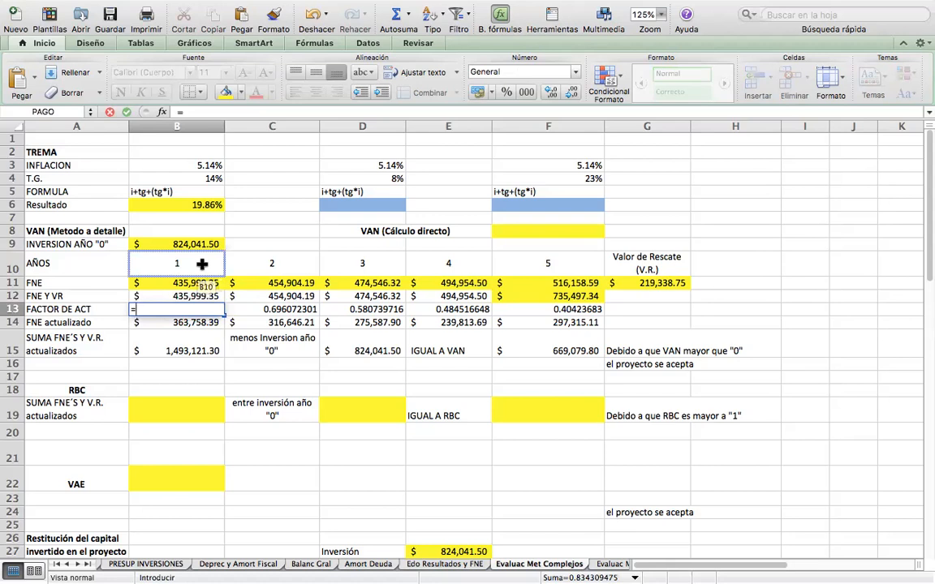
pyautogui.write('1')
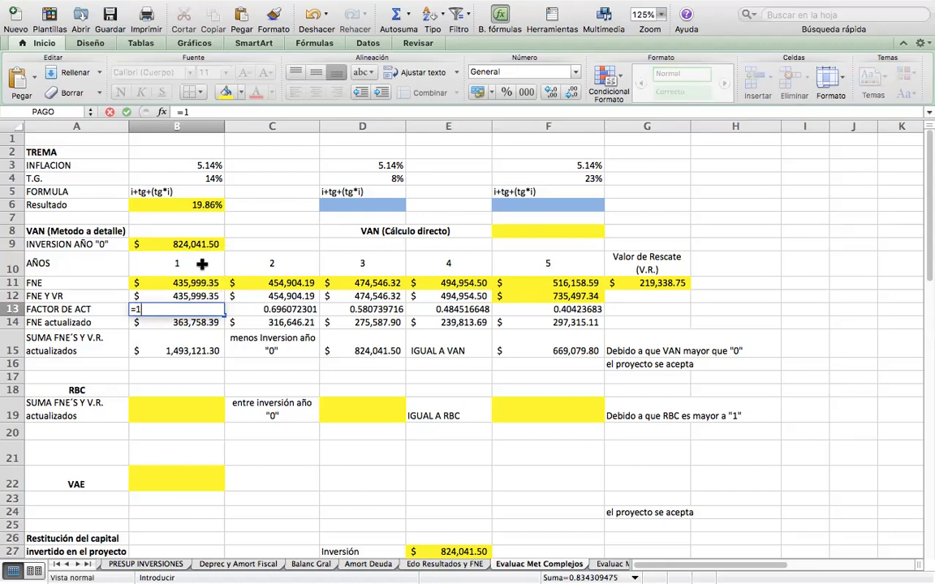
pyautogui.write('/')
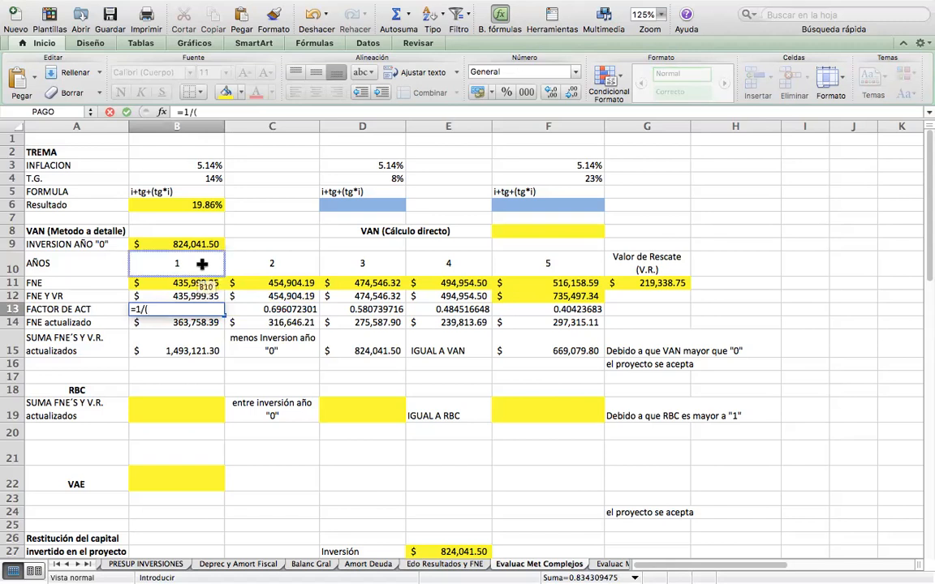
pyautogui.write('(1+')
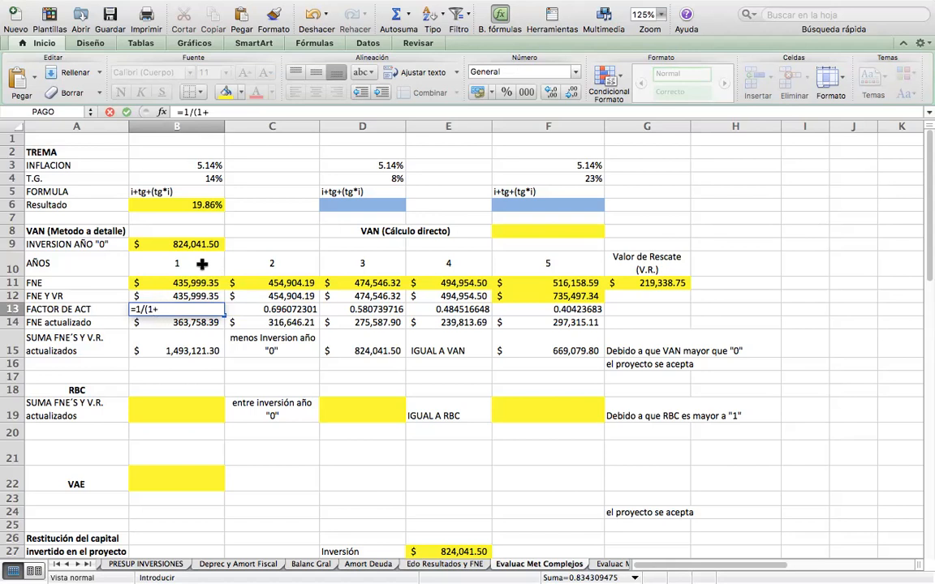
pyautogui.click(177, 207)
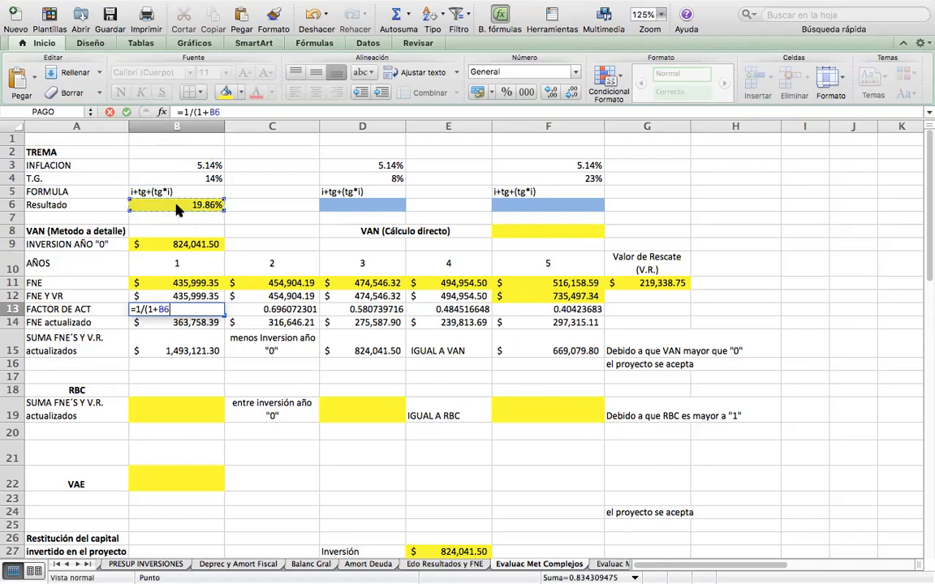
pyautogui.write(')')
pyautogui.write('^')
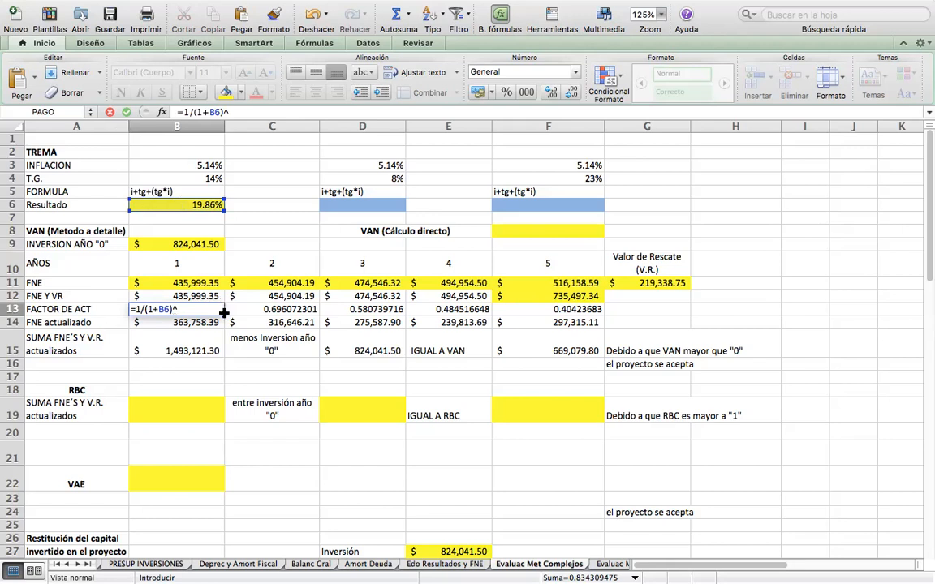
pyautogui.click(191, 262)
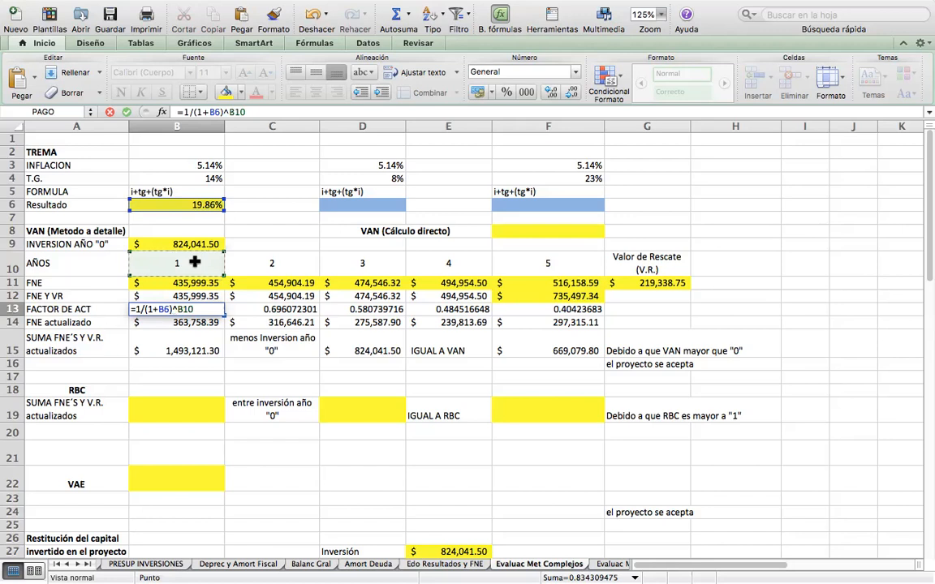
pyautogui.press('Return')
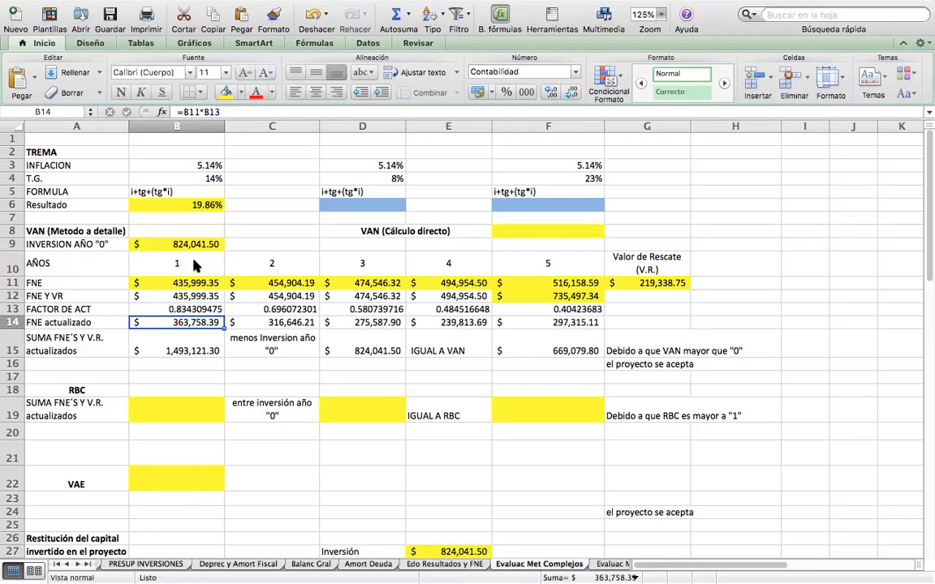
# Make the TREMA reference in B13 absolute as =1/(1+$B$6)^B10 and fill the formula across to F13.
pyautogui.press('Up')
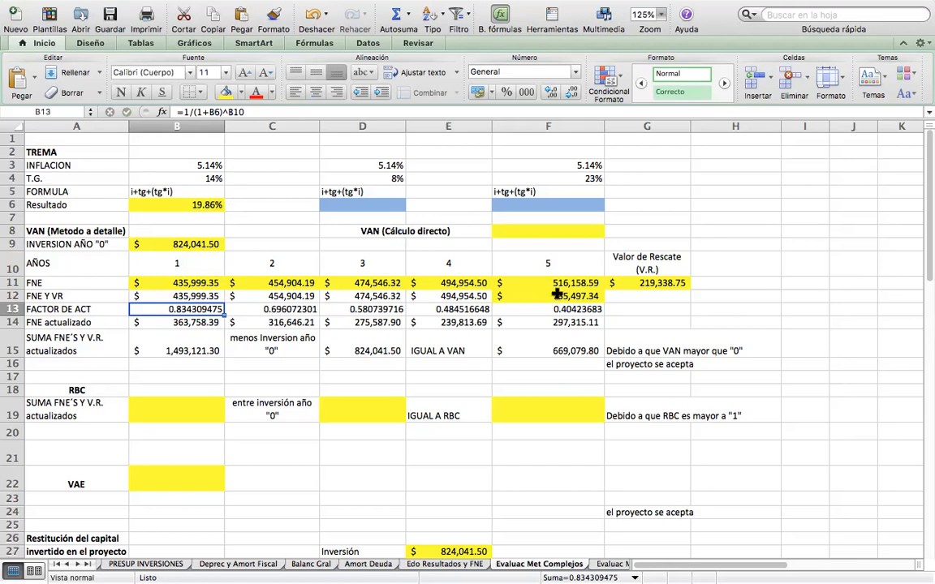
pyautogui.click(210, 112)
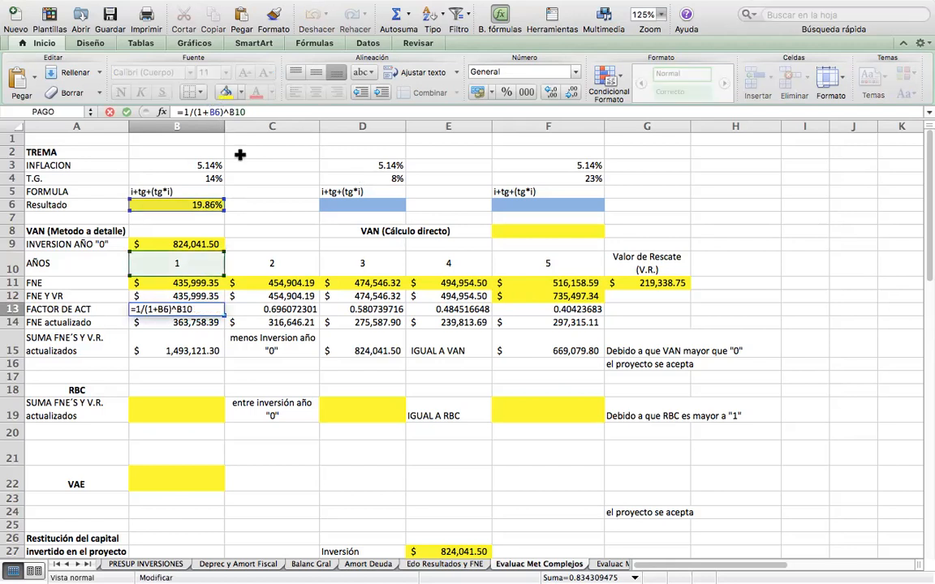
pyautogui.write('$')
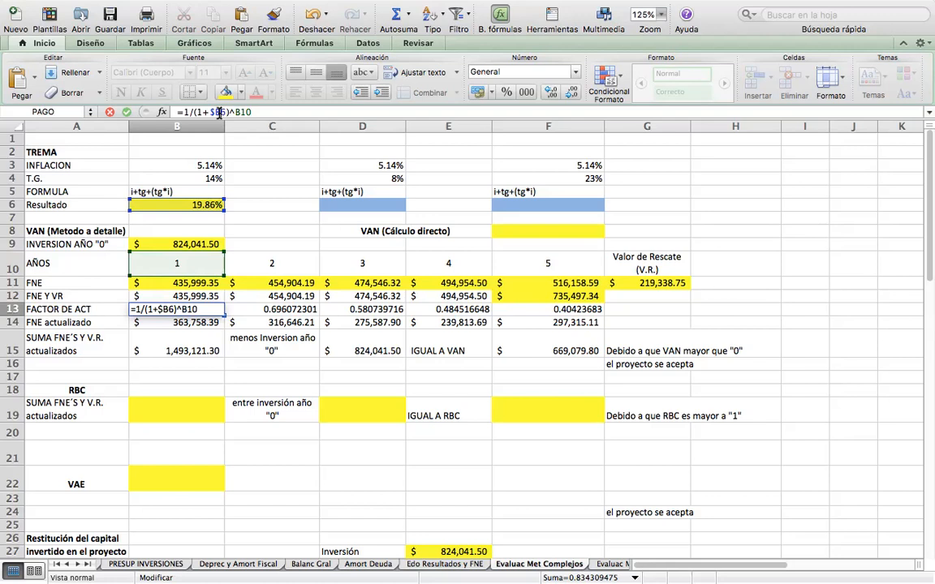
pyautogui.write('$')
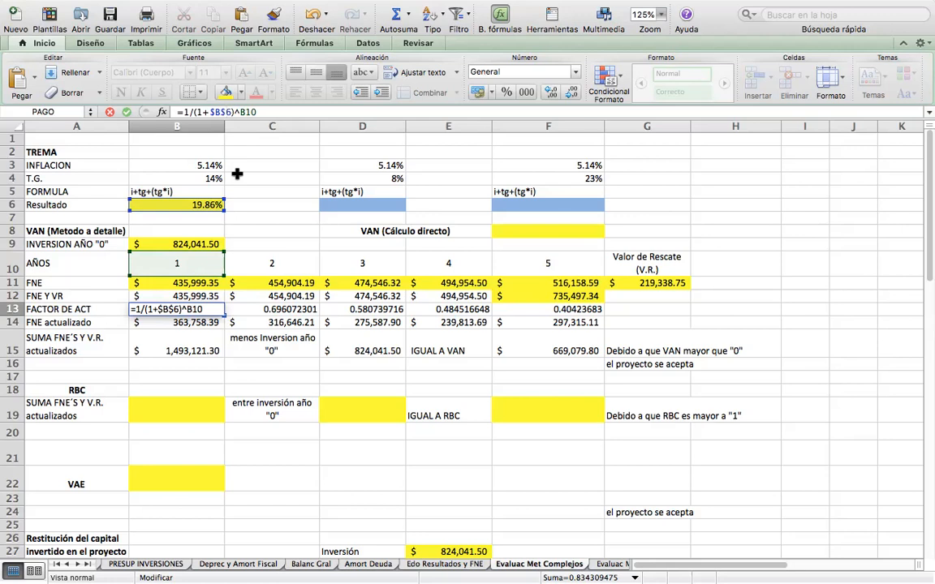
pyautogui.press('Return')
pyautogui.press('Up')
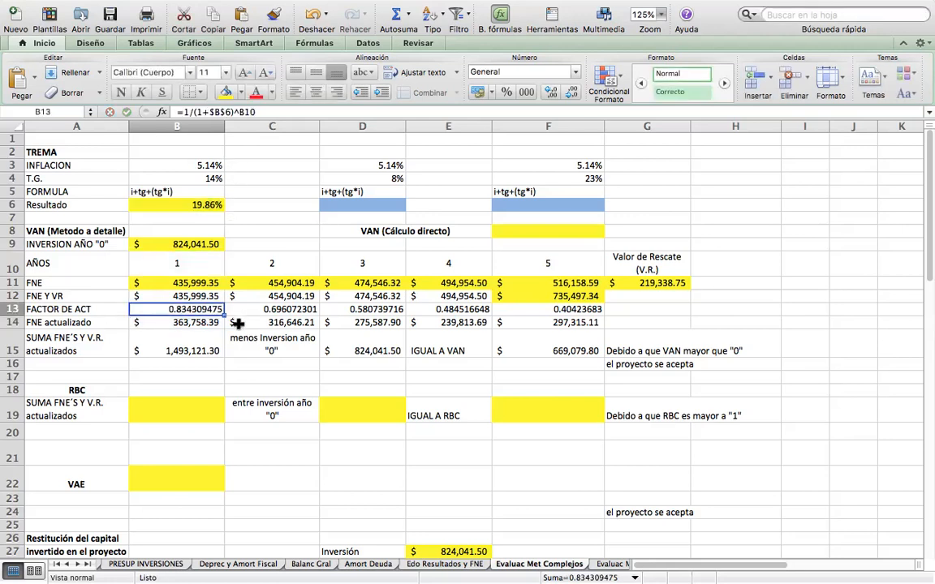
pyautogui.moveTo(225, 316); pyautogui.dragTo(560, 312)
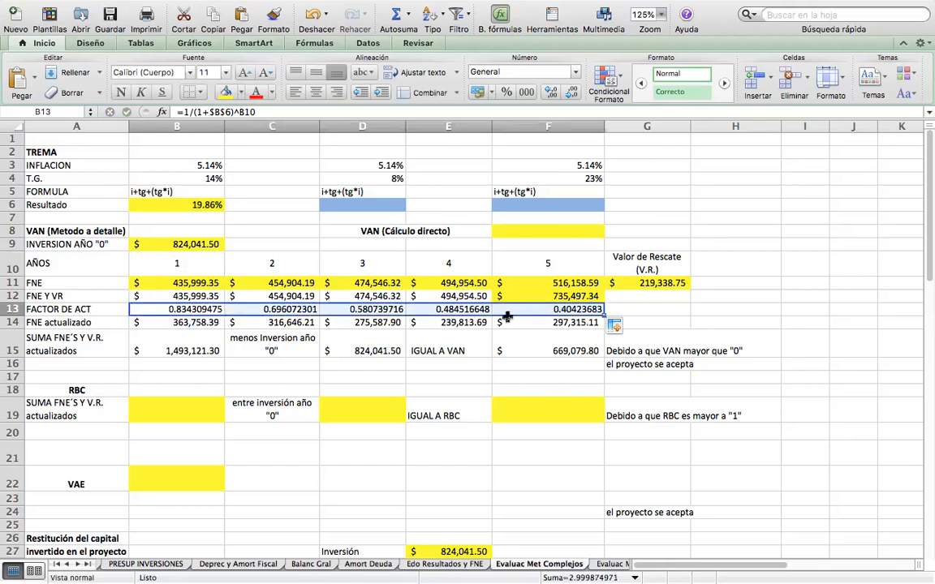
# Check the FACTOR DE ACT and FNE actualizado formulas for years 4 and 5 against their year cells.
pyautogui.click(452, 308)
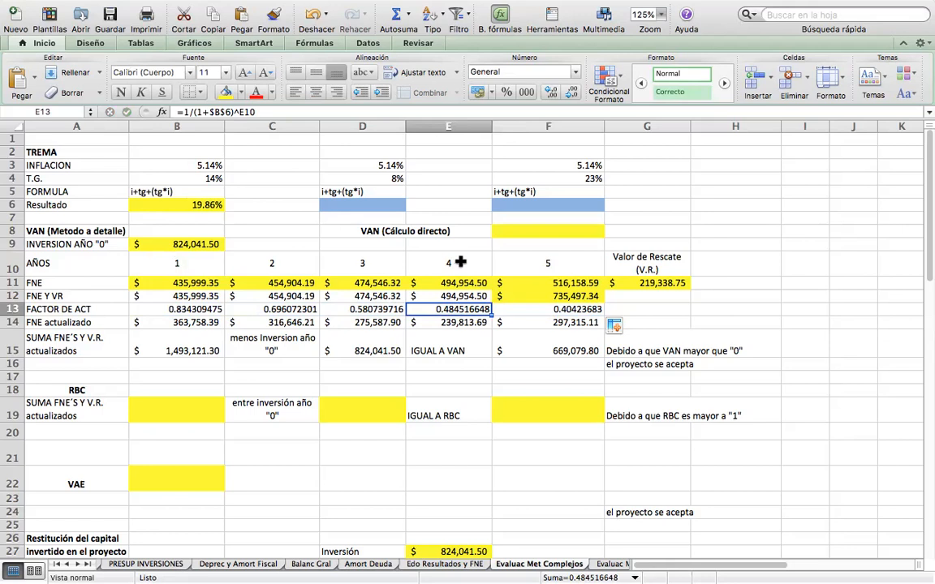
pyautogui.click(460, 262)
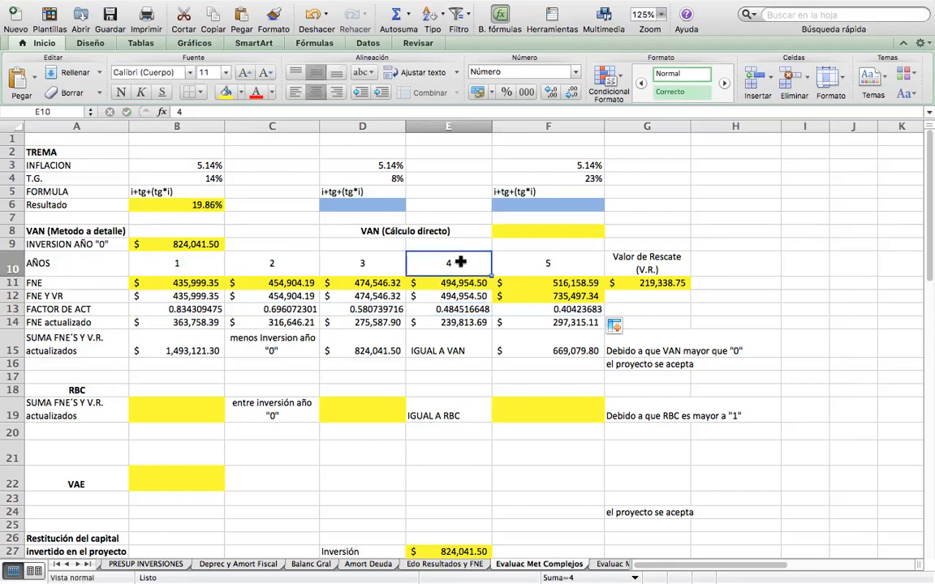
pyautogui.press('Down')
pyautogui.press('Down')
pyautogui.press('Down')
pyautogui.press('Down')
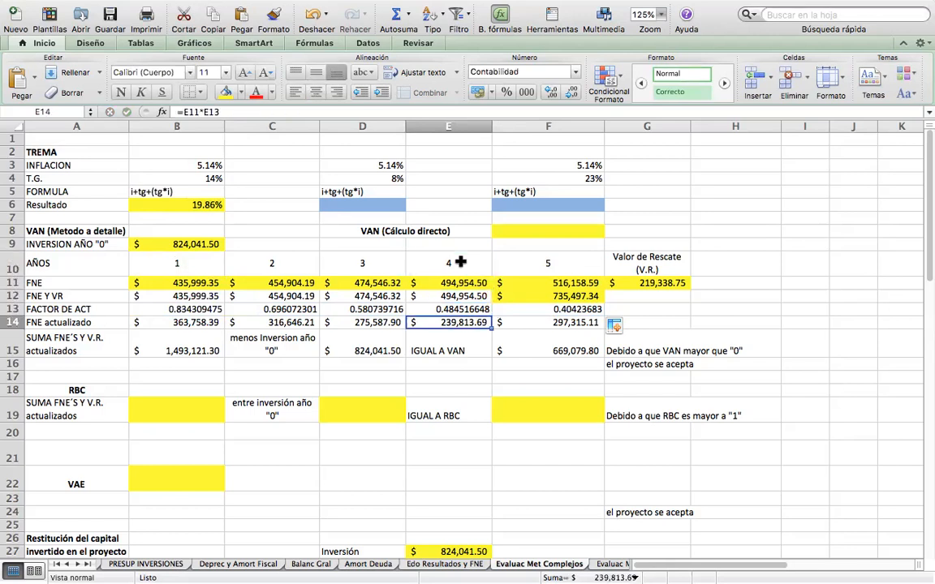
pyautogui.press('Right')
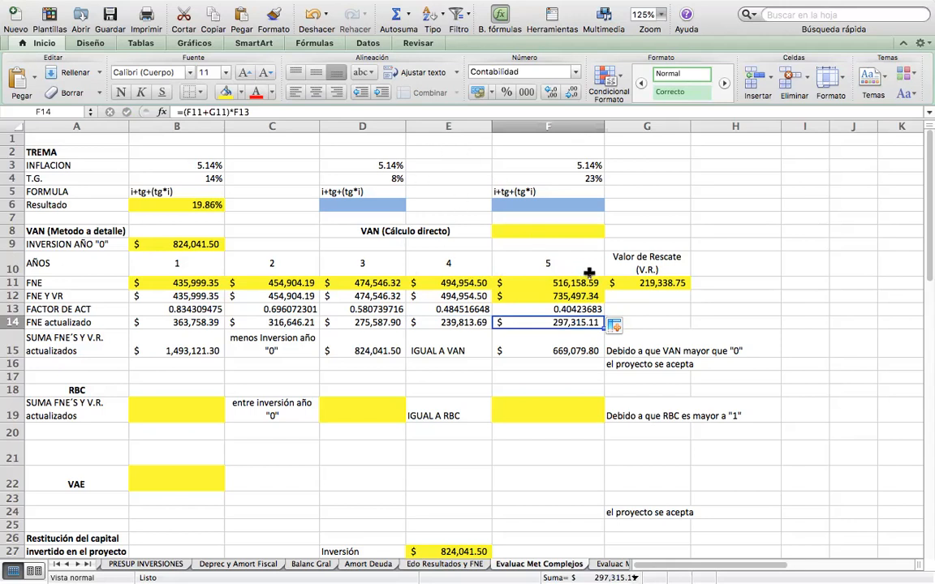
pyautogui.click(568, 310)
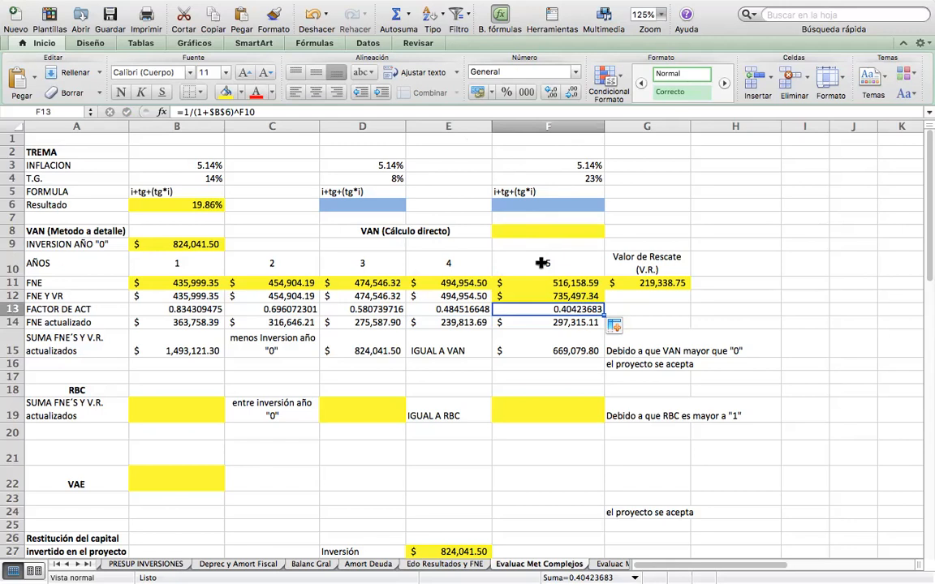
pyautogui.press('Down')
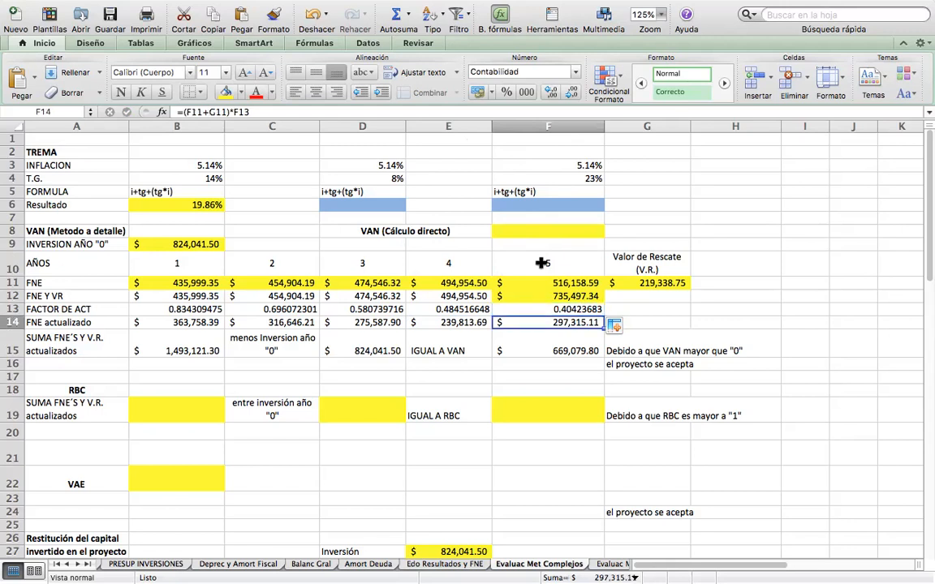
# Calculate the year 1 FNE actualizado in B14 with =B12*B13 and fill the formula across to F14.
pyautogui.press('Left')
pyautogui.press('Left')
pyautogui.press('Left')
pyautogui.press('Left')
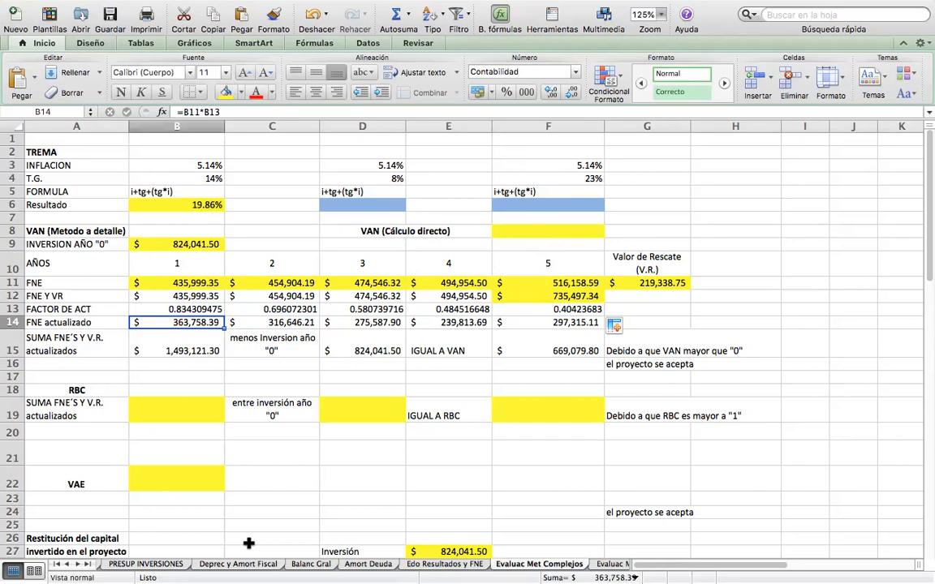
pyautogui.write('=')
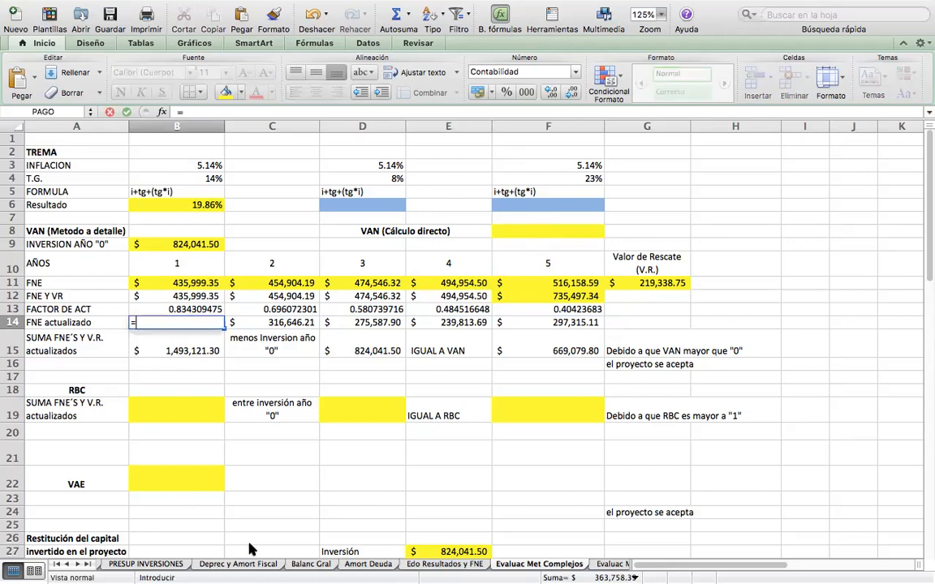
pyautogui.click(177, 296)
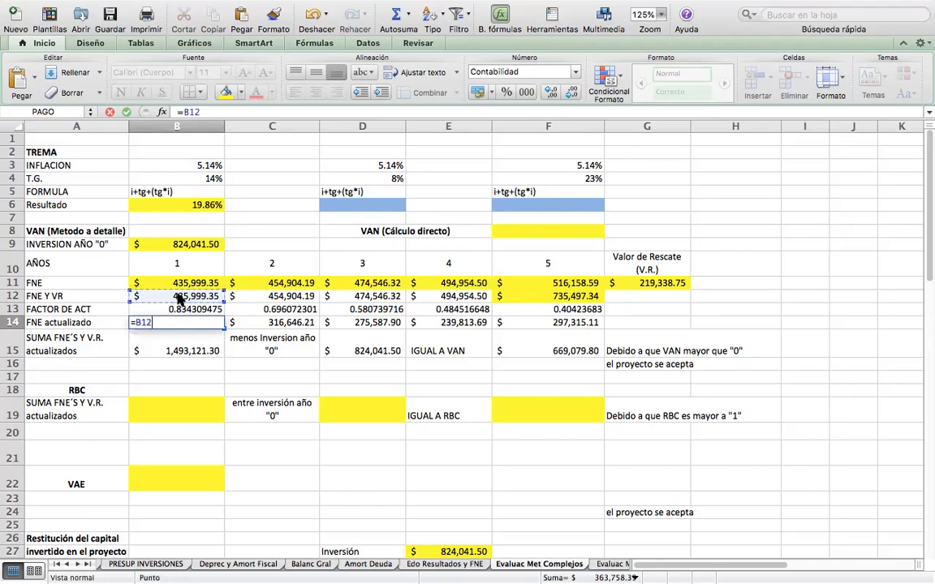
pyautogui.write('*')
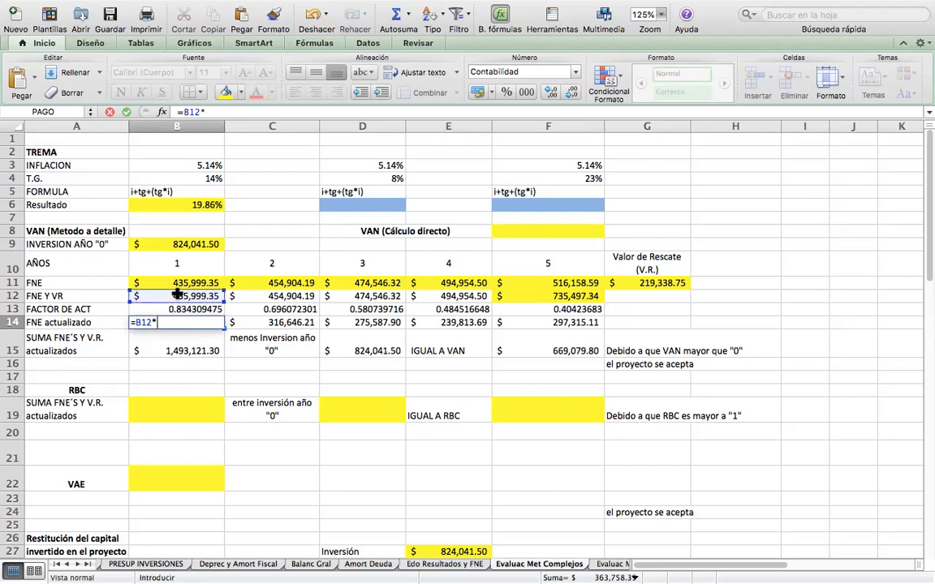
pyautogui.click(157, 310)
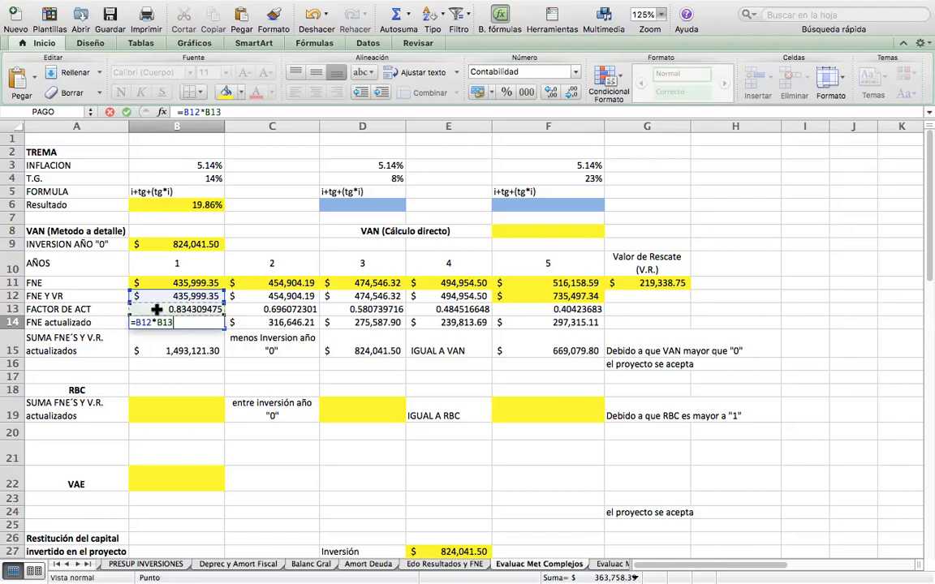
pyautogui.press('Return')
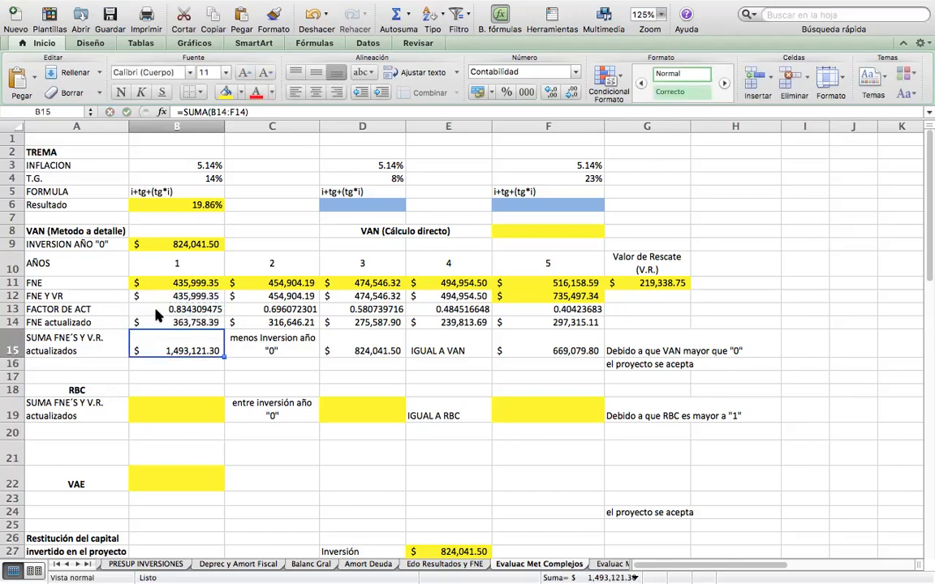
pyautogui.click(158, 316)
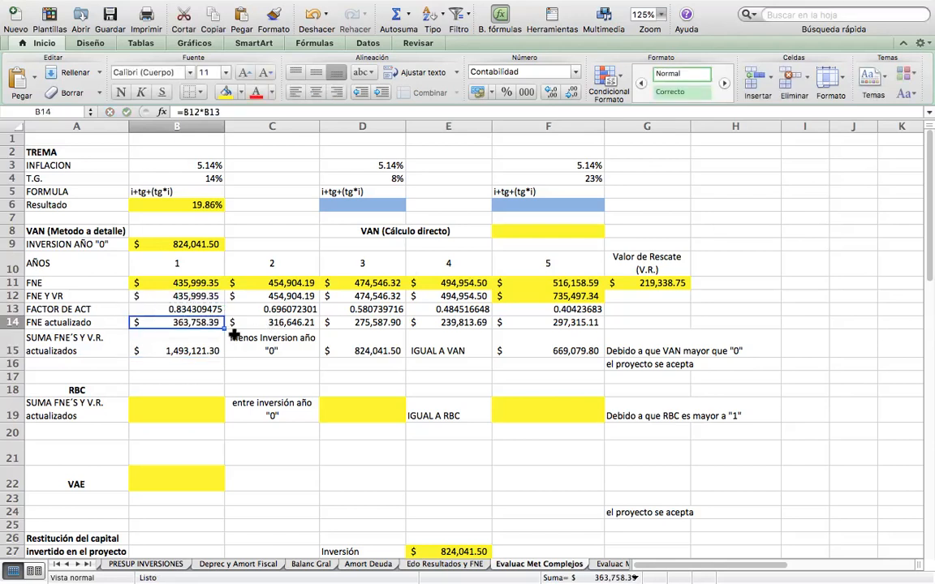
pyautogui.moveTo(223, 329); pyautogui.dragTo(555, 326)
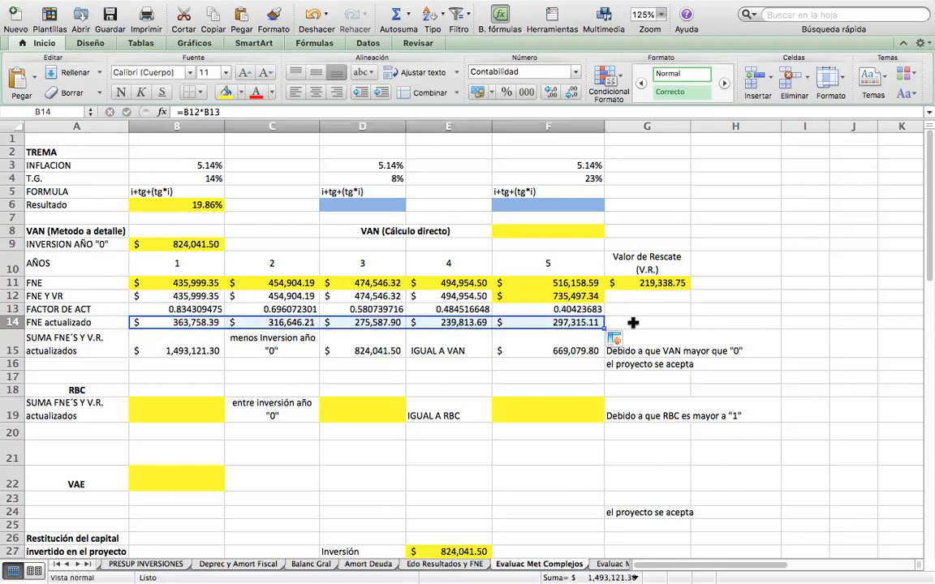
pyautogui.click(630, 321)
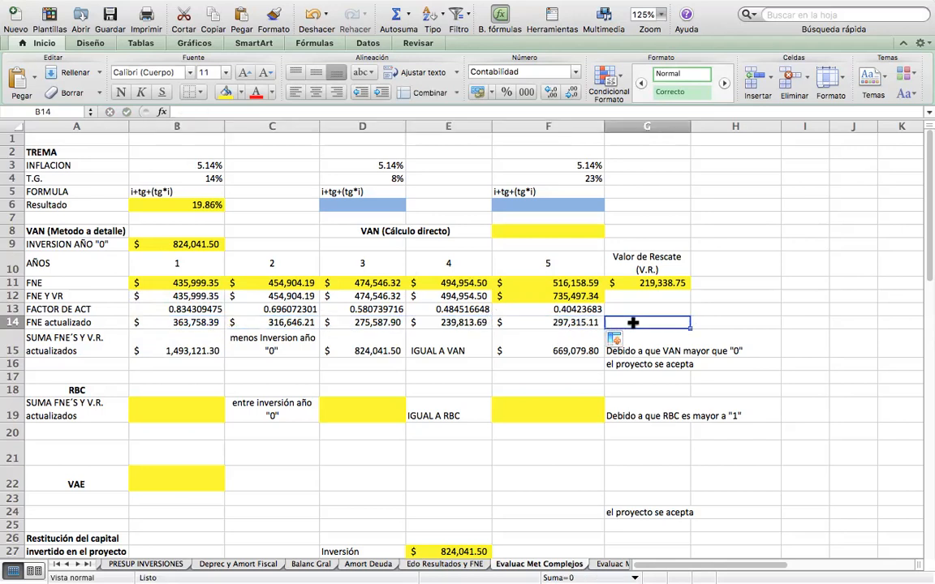
# Inspect the cell references behind the discounted cash flow sum in B15 and the year 0 investment in D15.
pyautogui.click(181, 344)
pyautogui.doubleClick(181, 344)
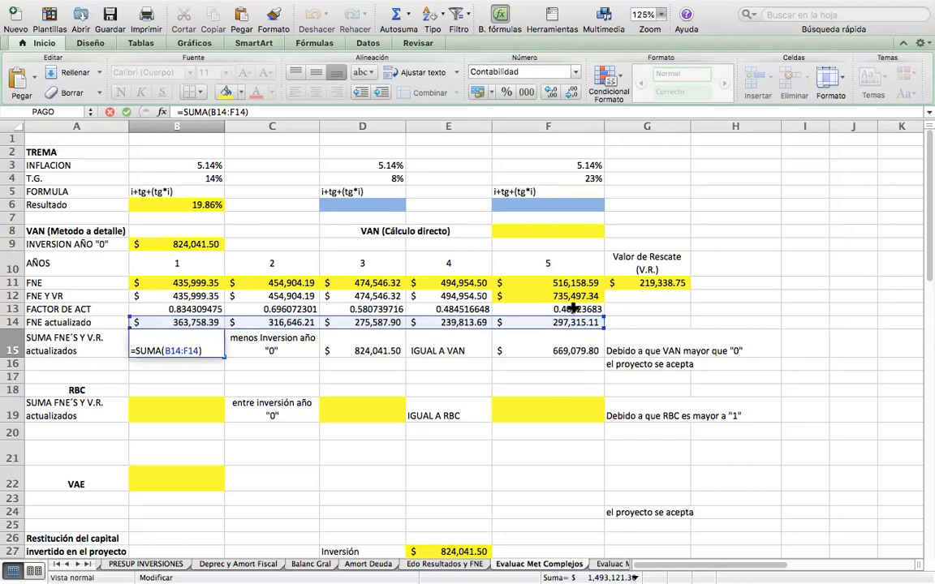
pyautogui.press('Return')
pyautogui.press('Up')
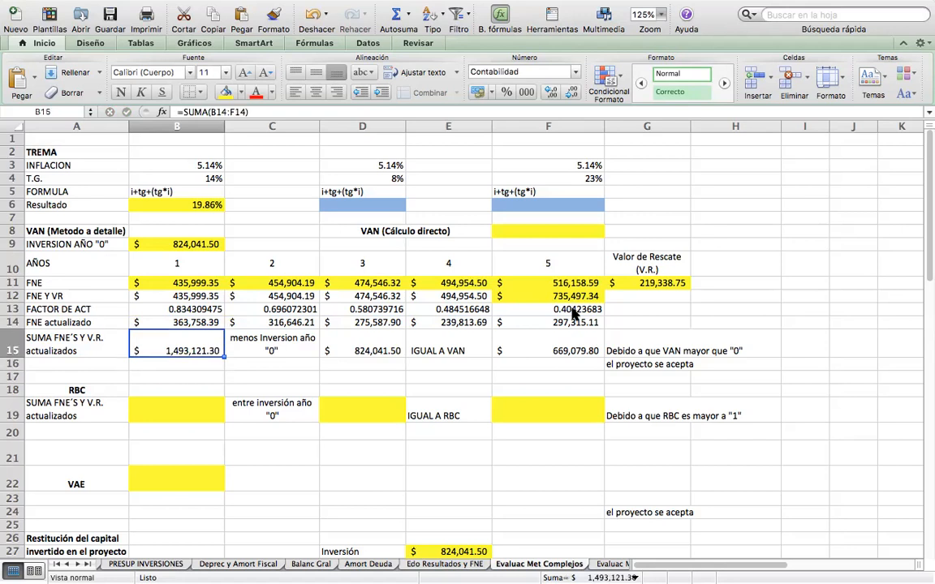
pyautogui.press('Right')
pyautogui.press('Right')
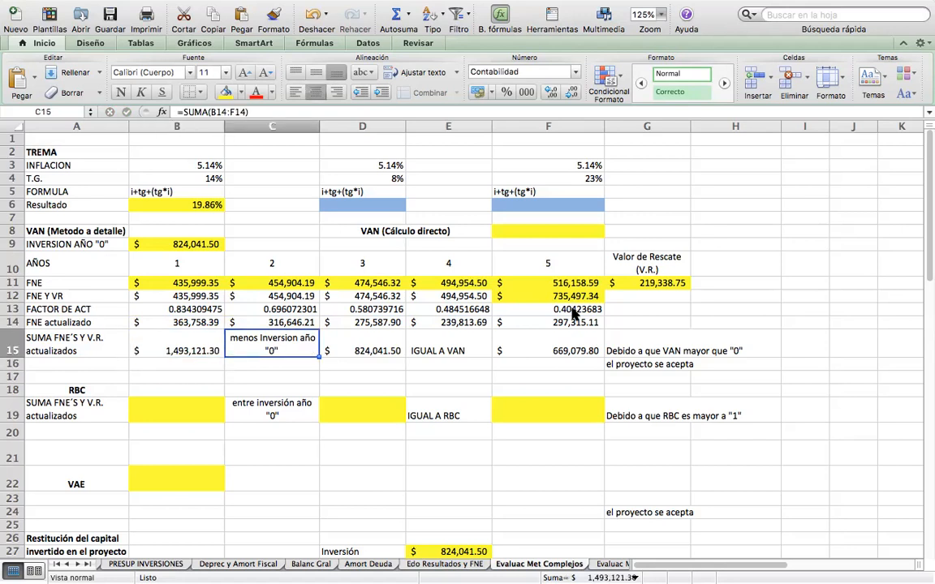
pyautogui.doubleClick(376, 340)
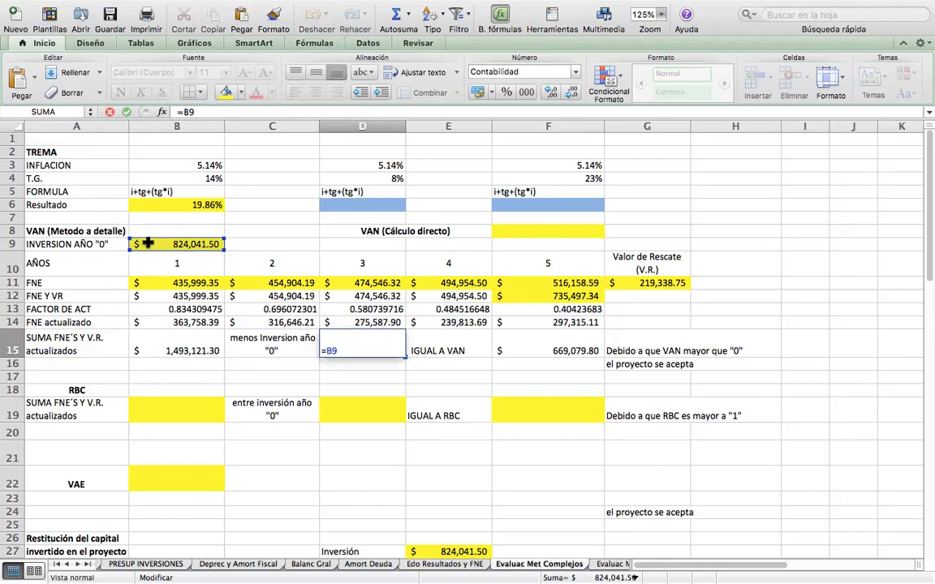
pyautogui.press('Return')
pyautogui.press('Up')
# Re-enter the VAN formula in F15 as =B15-D15, subtracting the year 0 investment from the discounted cash flow sum.
pyautogui.press('Right')
pyautogui.press('Right')
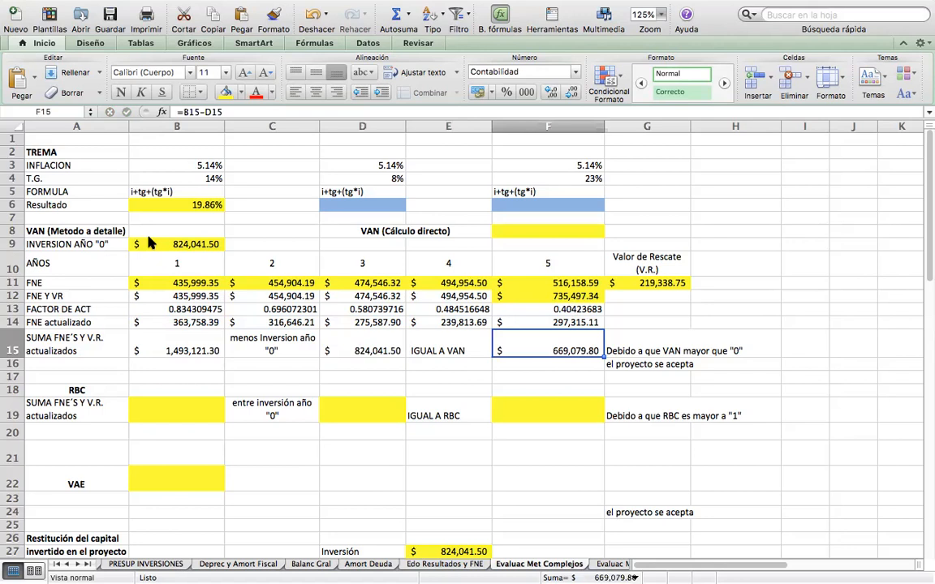
pyautogui.write('=')
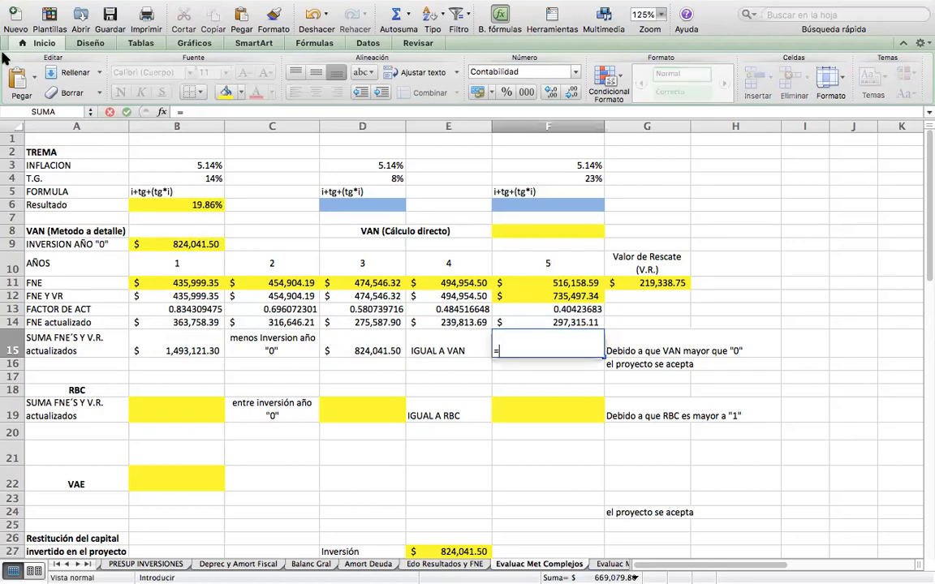
pyautogui.click(177, 345)
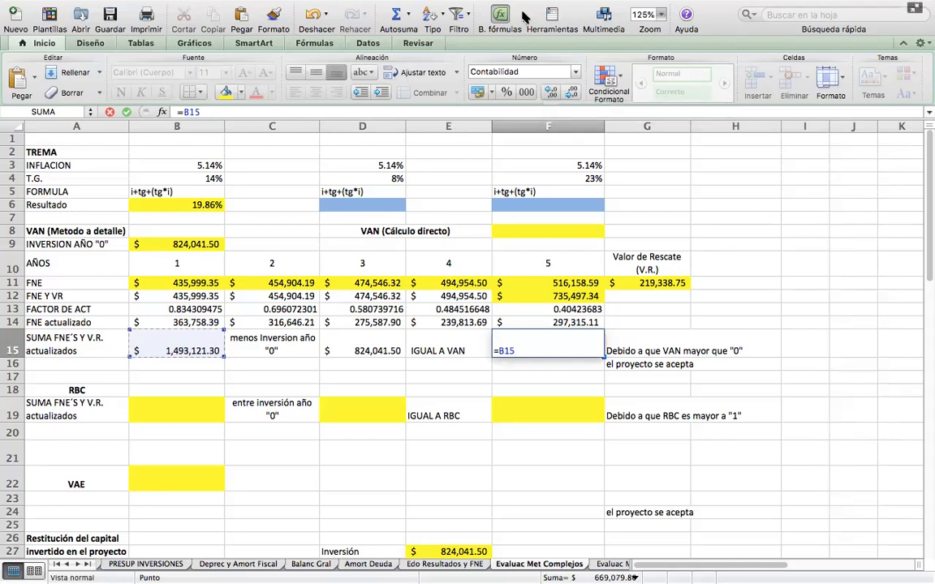
pyautogui.write('+')
pyautogui.click(795, 311)
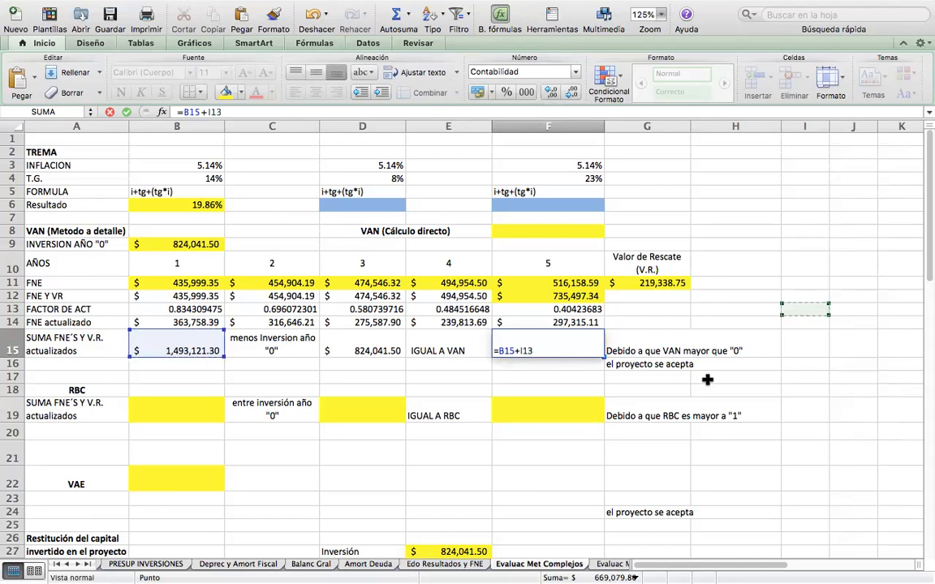
pyautogui.click(545, 350)
pyautogui.press('BackSpace')
pyautogui.press('BackSpace')
pyautogui.press('BackSpace')
pyautogui.press('BackSpace')
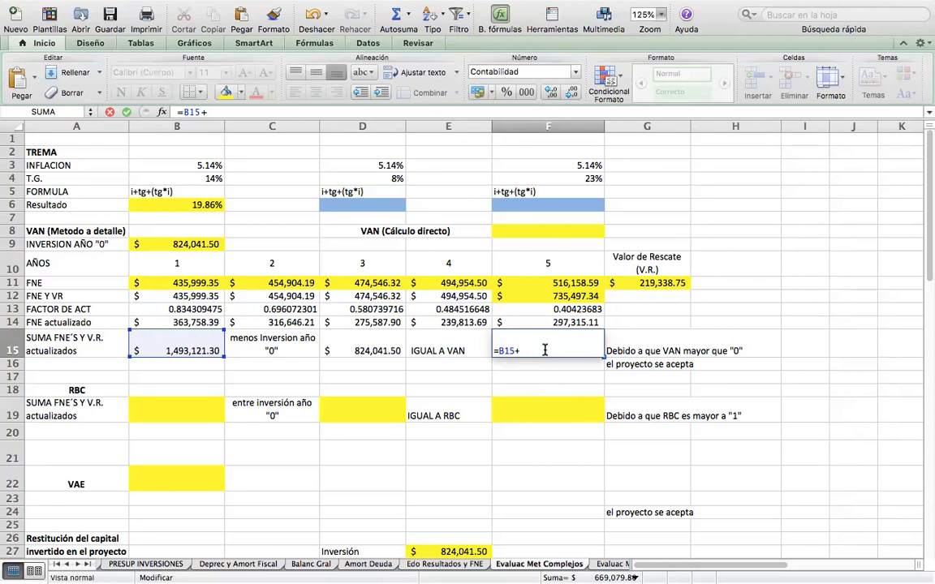
pyautogui.write('-')
pyautogui.click(377, 351)
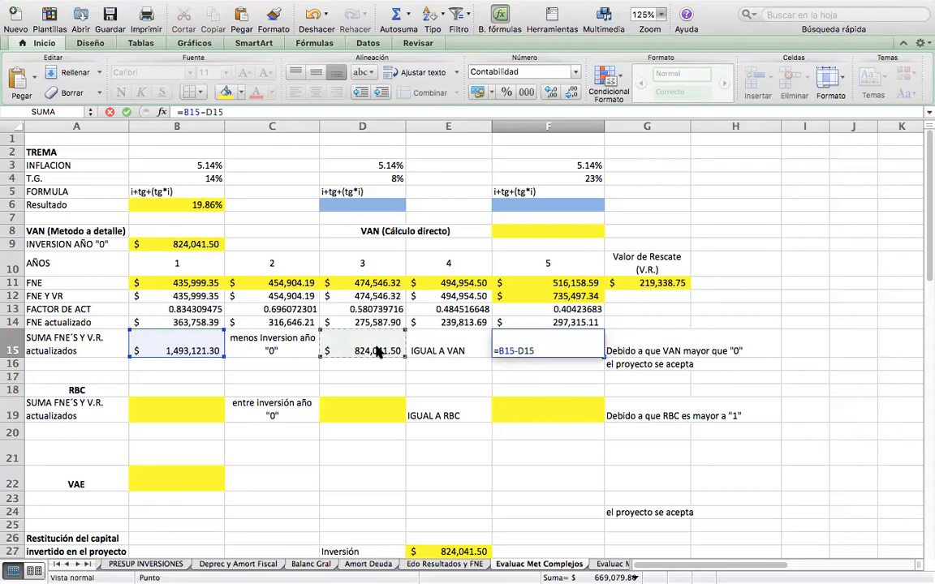
pyautogui.press('Return')
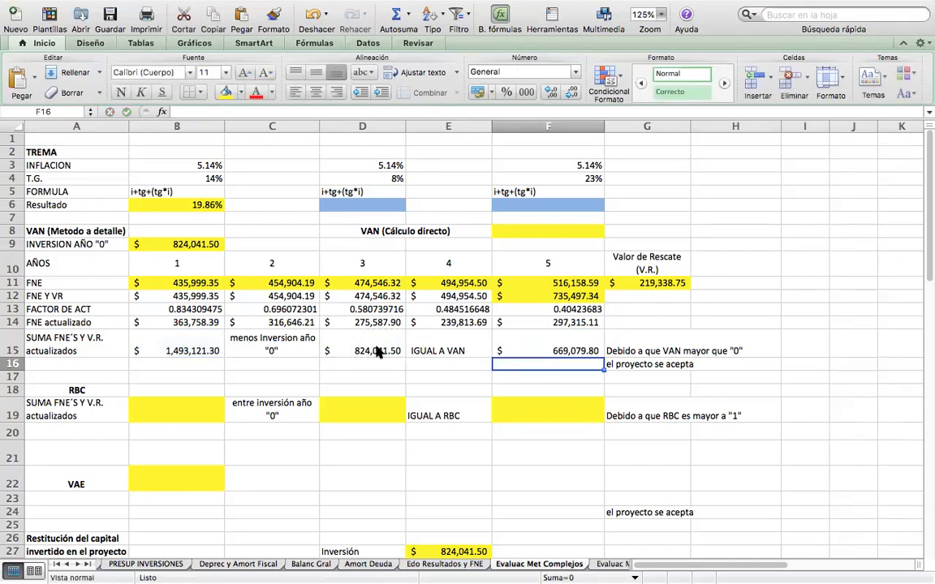
# Review the row 15 formulas in B15, D15 and F15 against the project acceptance note in G15:H16.
pyautogui.press('Up')
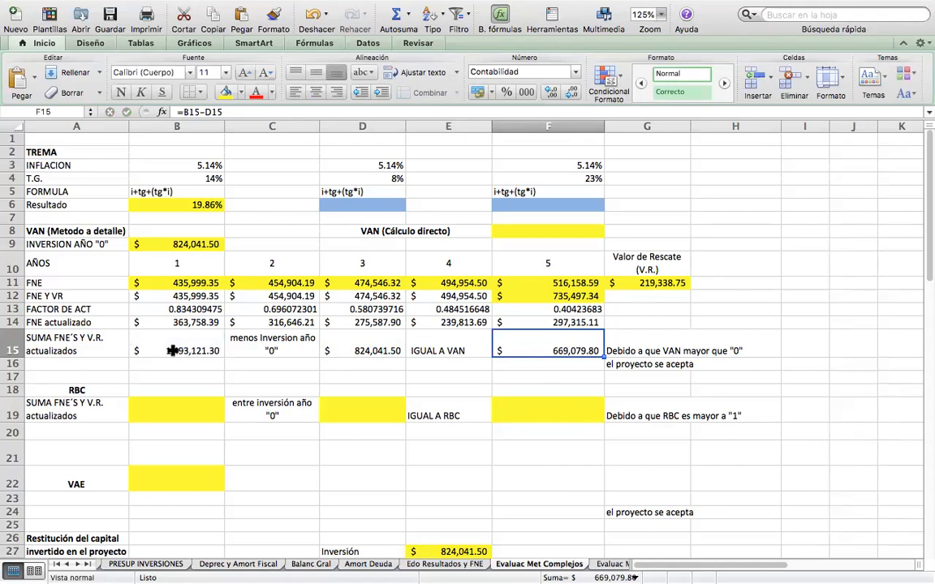
pyautogui.click(168, 351)
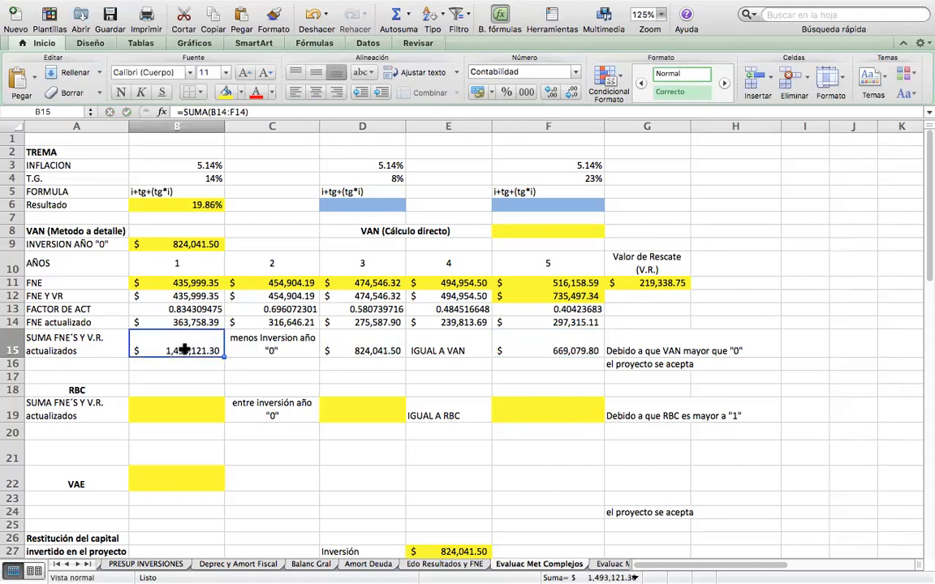
pyautogui.click(357, 345)
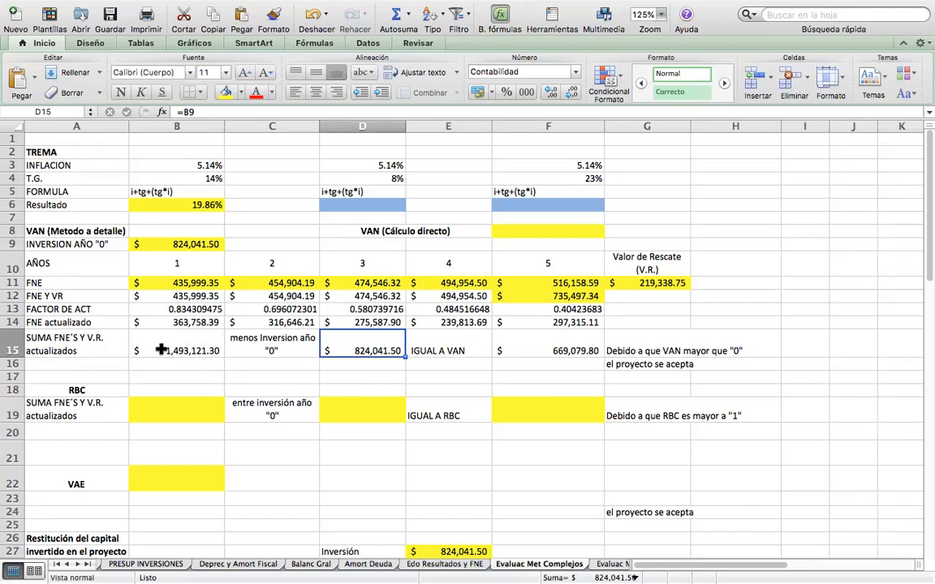
pyautogui.click(537, 350)
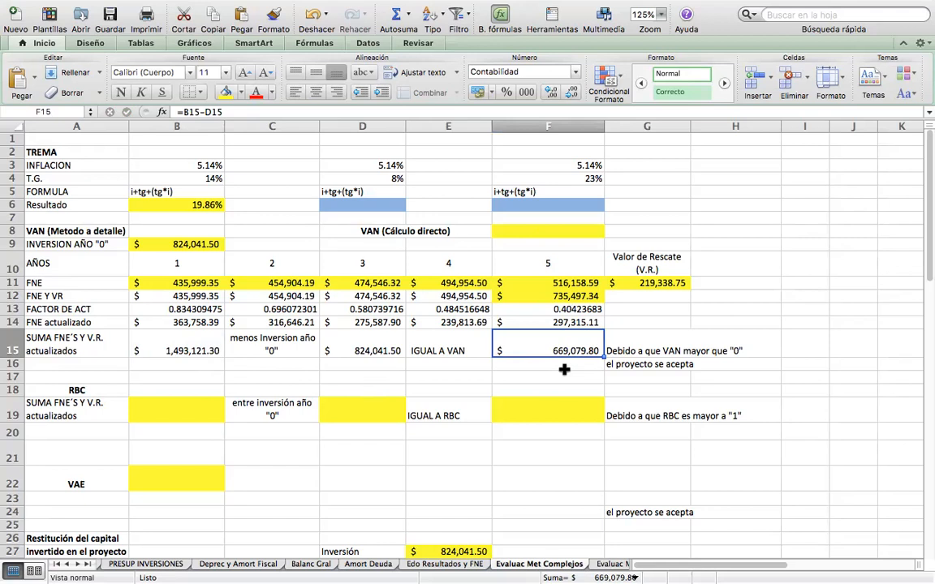
pyautogui.moveTo(659, 350); pyautogui.dragTo(659, 367)
pyautogui.moveTo(708, 363); pyautogui.dragTo(719, 363)
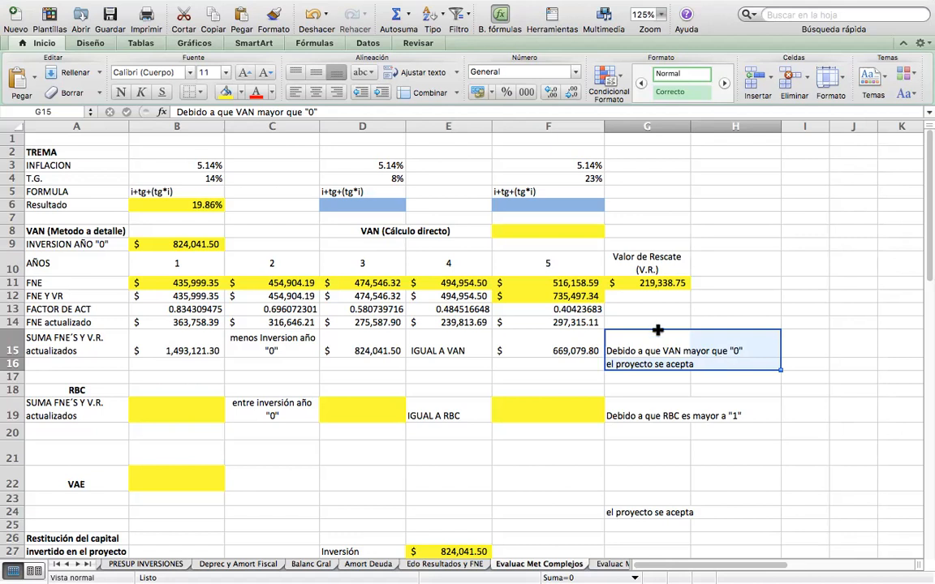
pyautogui.click(560, 349)
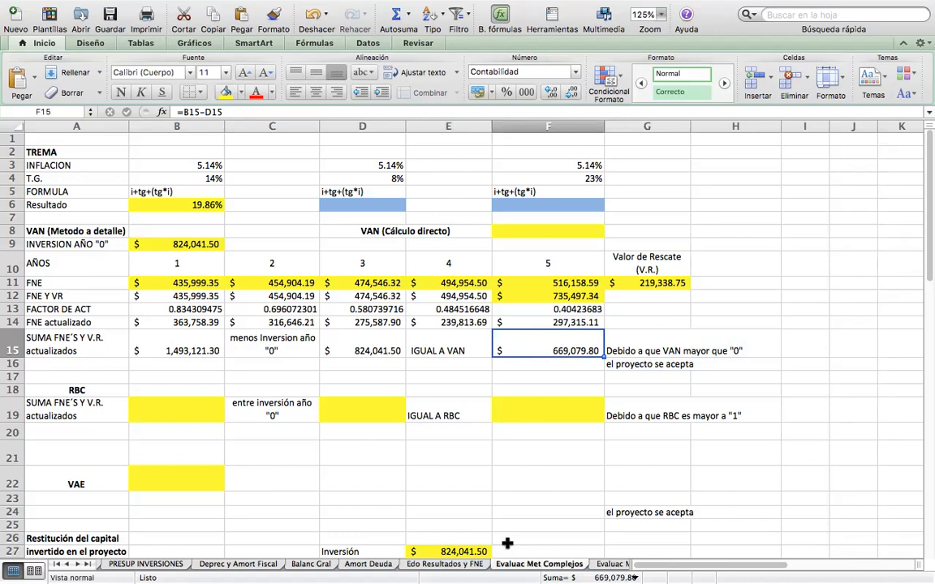
# Test a lower discounted cash flow sum by setting B15 to 800000, and compare the VAN in F15 with the acceptance note.
pyautogui.click(171, 350)
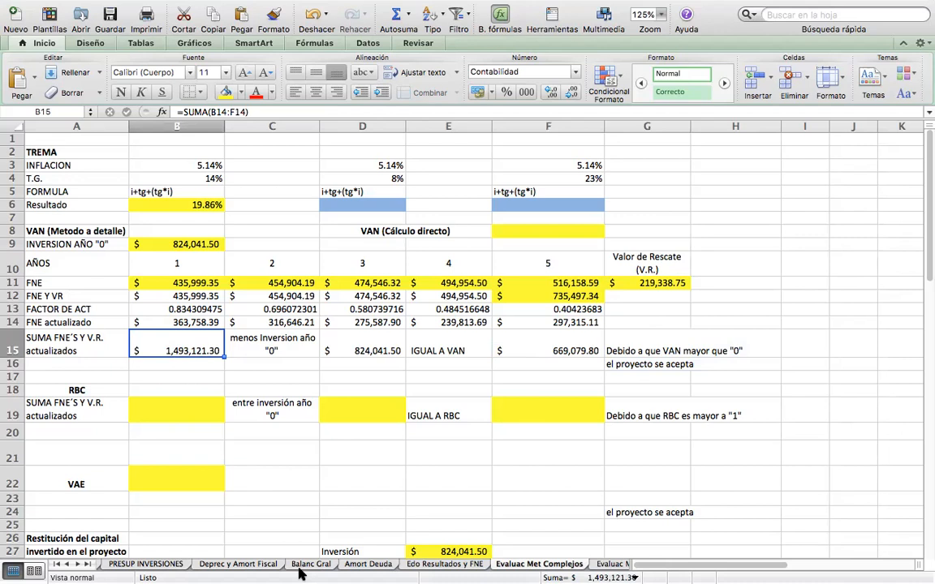
pyautogui.write('800000')
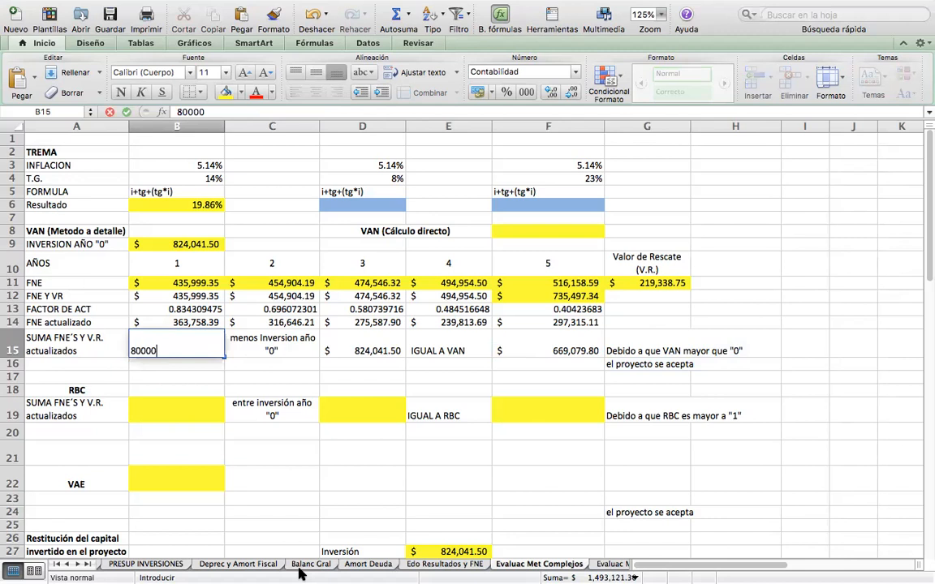
pyautogui.press('Return')
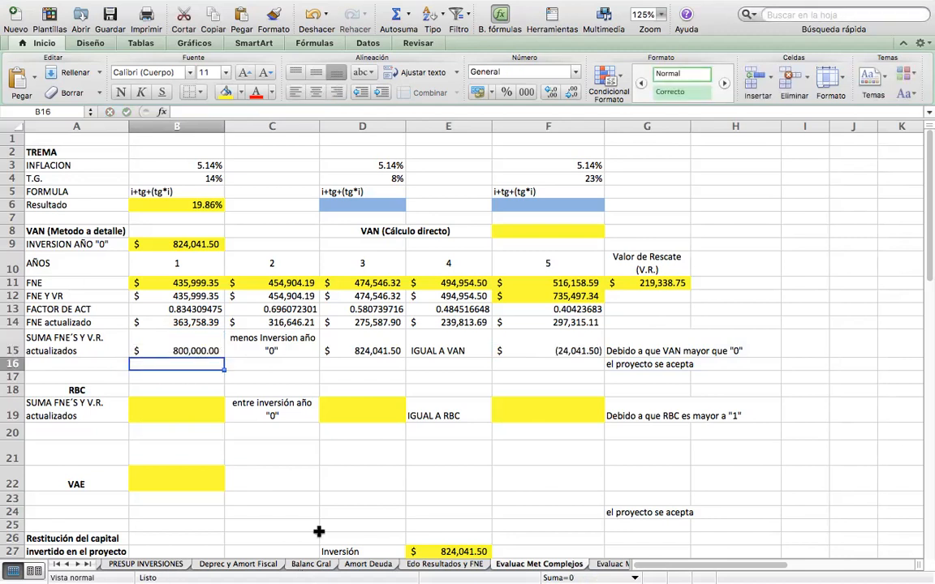
pyautogui.click(538, 344)
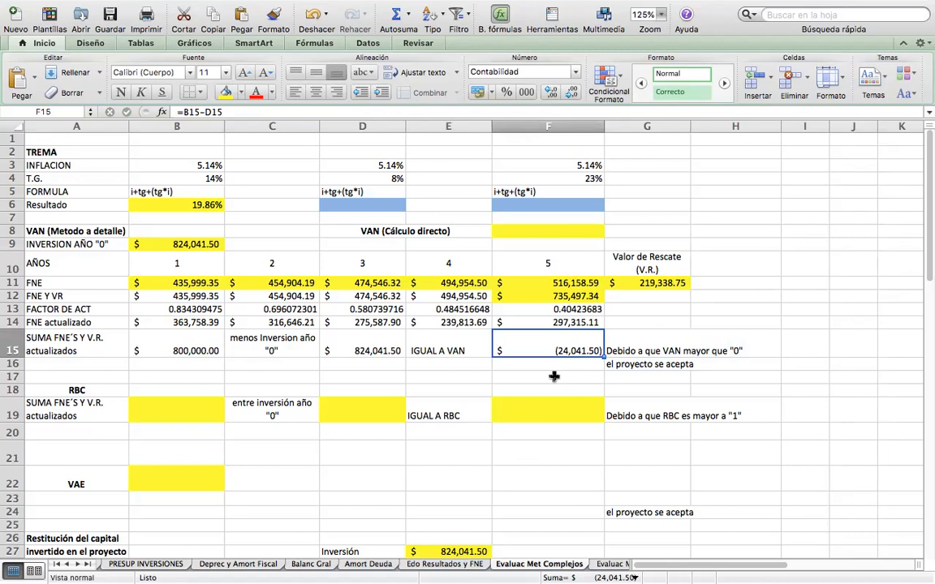
pyautogui.moveTo(642, 351); pyautogui.dragTo(717, 367)
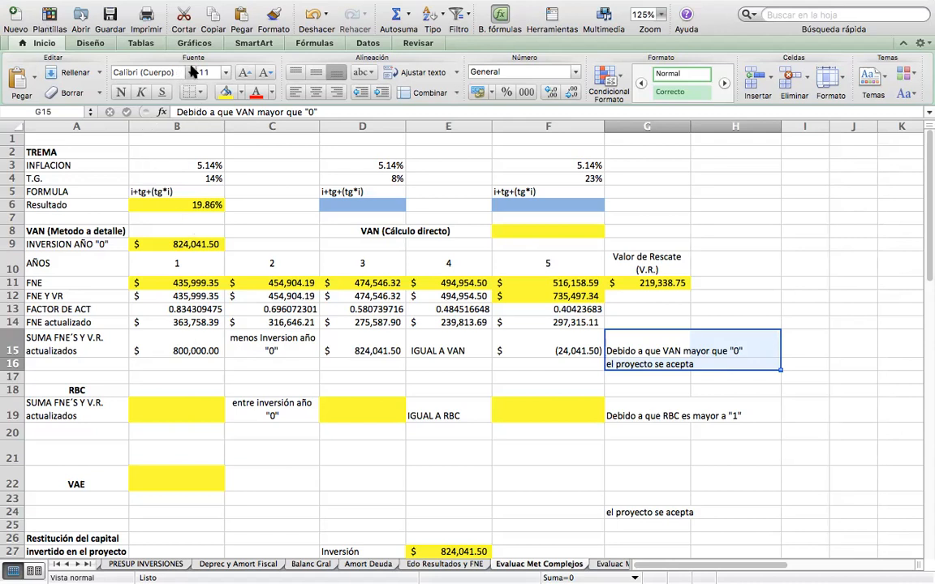
# Undo the 800000 entry in B15 and recheck the VAN in F15.
pyautogui.click(137, 5)
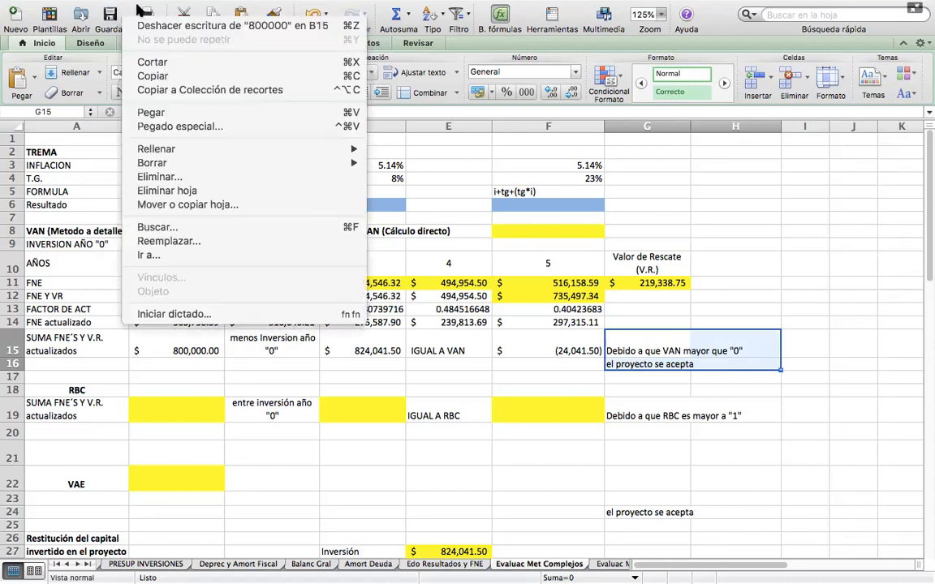
pyautogui.click(154, 26)
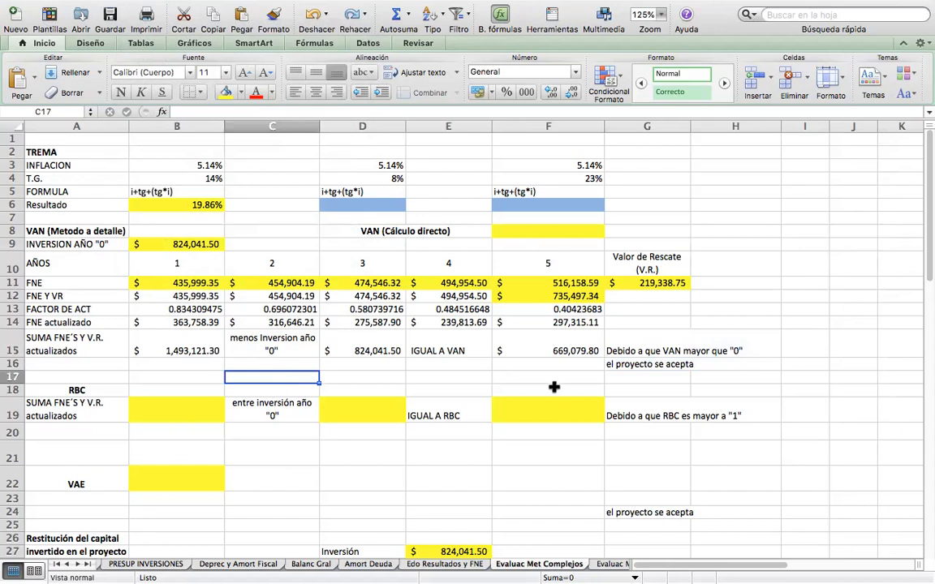
pyautogui.click(577, 349)
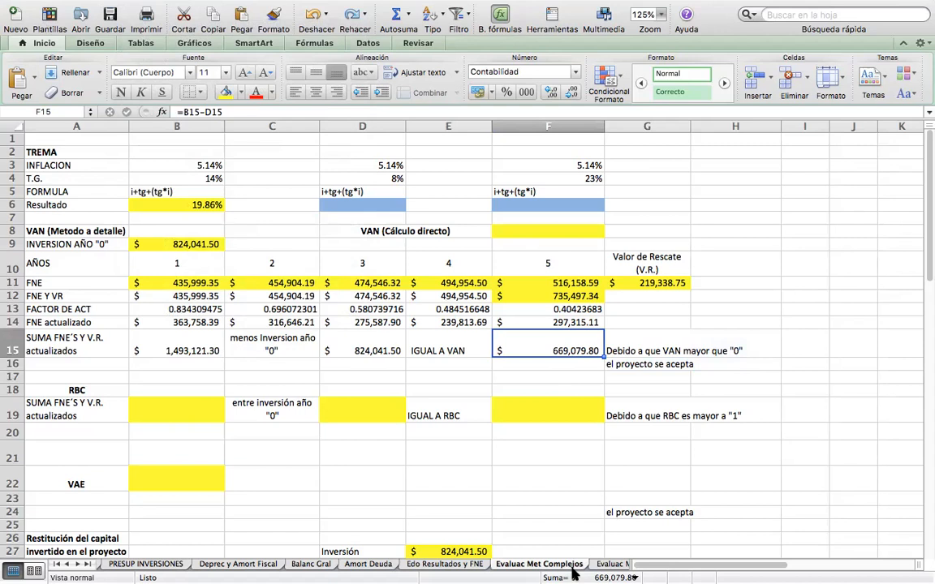
# Enter =VNA(B6,B12:F12) in F8 for the direct VAN calculation, using the TREMA rate and the FNE Y VR row.
pyautogui.click(532, 234)
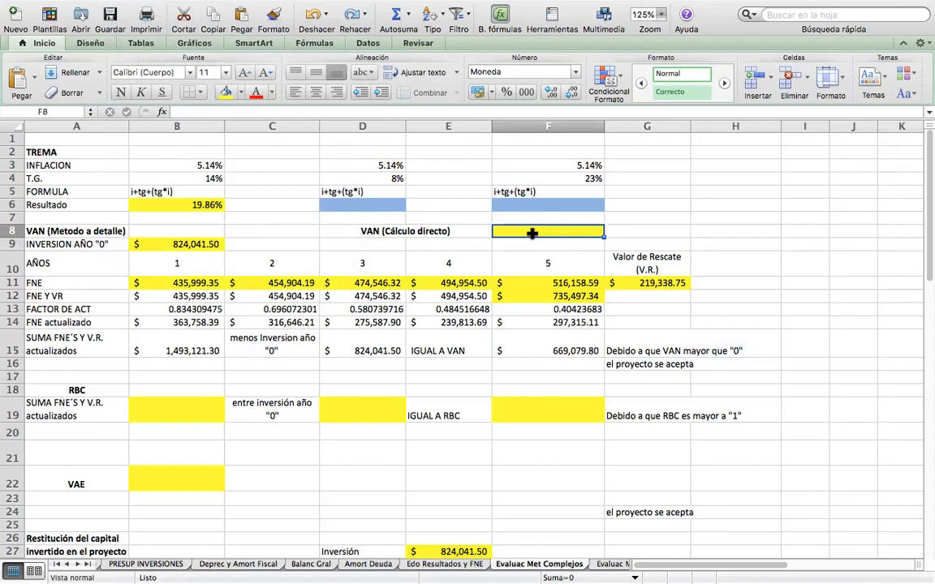
pyautogui.write('=')
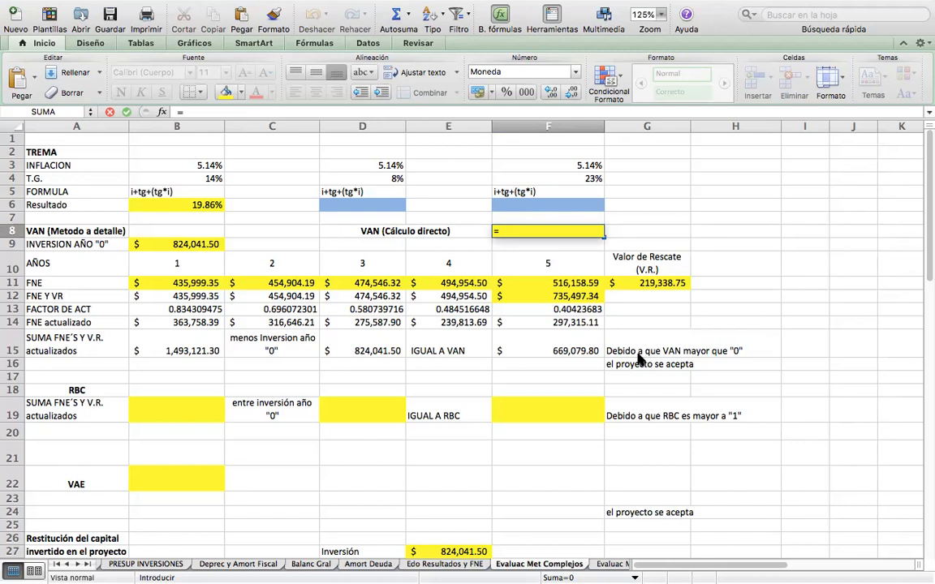
pyautogui.write('VNA()')
pyautogui.click(172, 205)
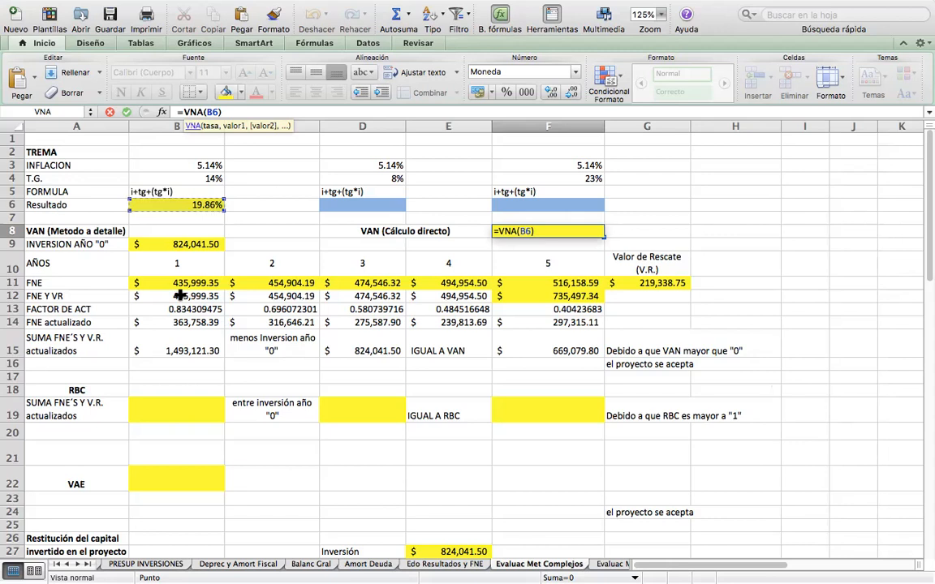
pyautogui.write(',')
pyautogui.moveTo(179, 296); pyautogui.dragTo(562, 293)
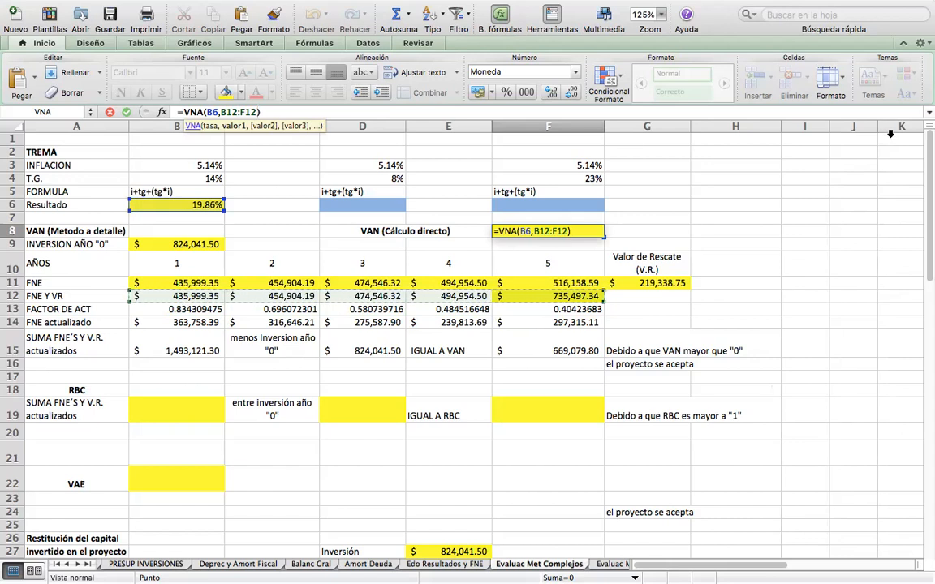
pyautogui.press('Return')
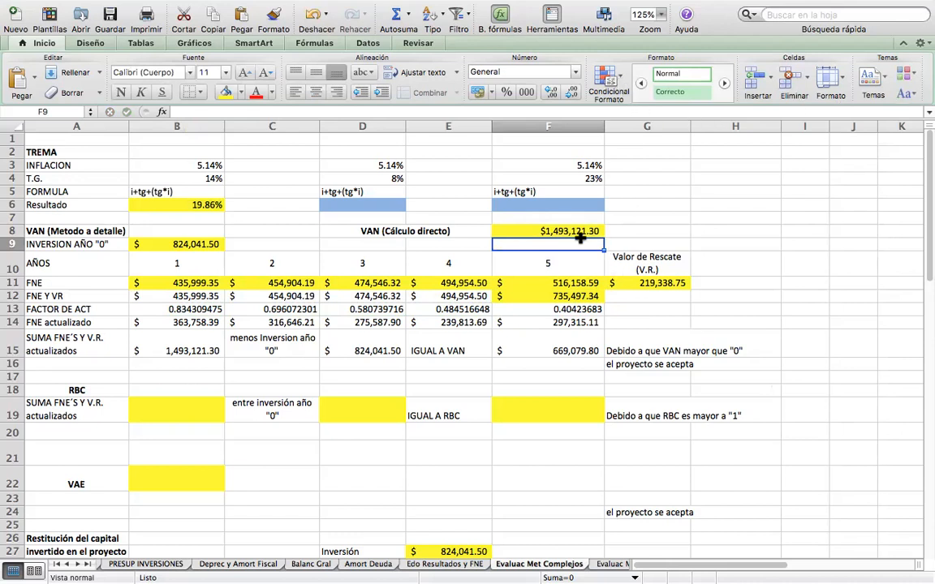
pyautogui.click(574, 232)
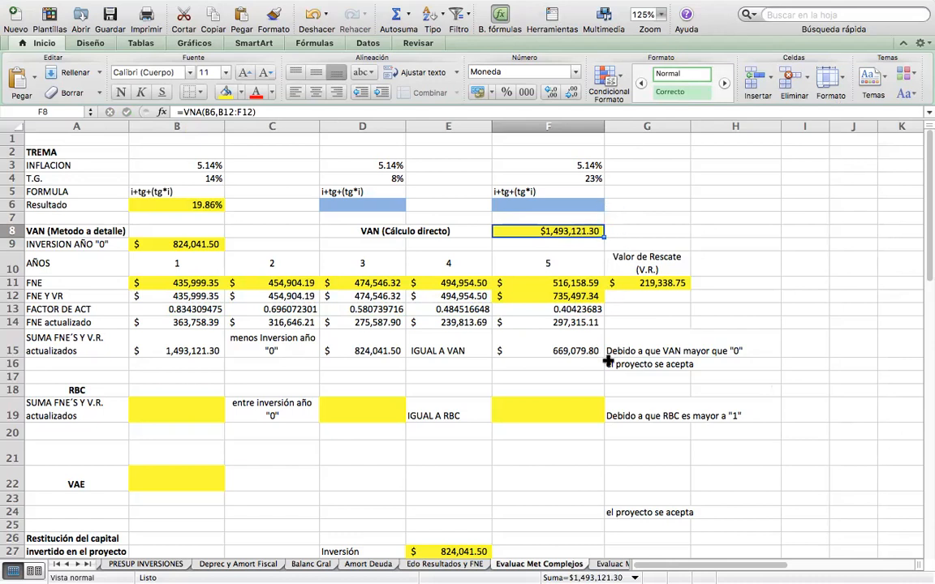
# Highlight the VAN result cell F15 with the yellow fill color.
pyautogui.click(573, 351)
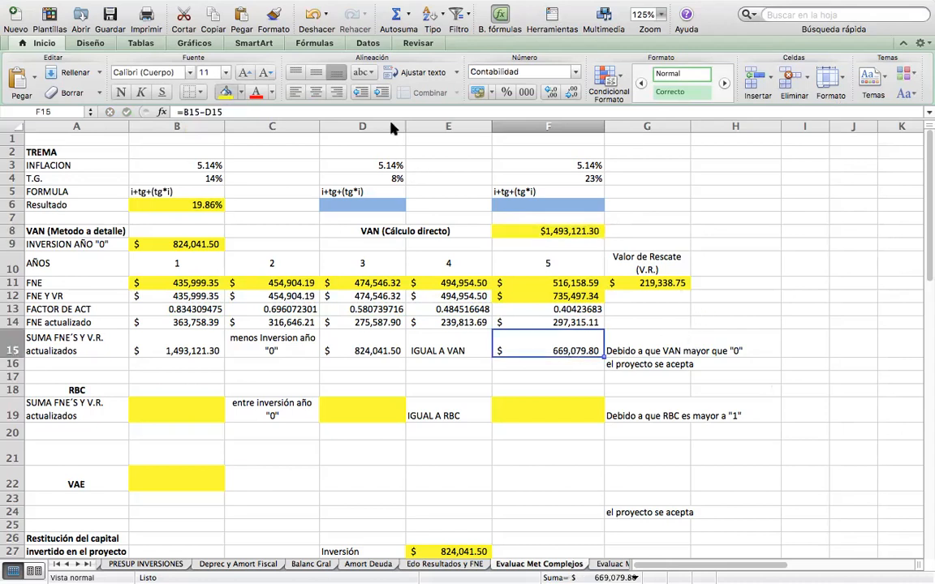
pyautogui.click(226, 91)
pyautogui.click(669, 314)
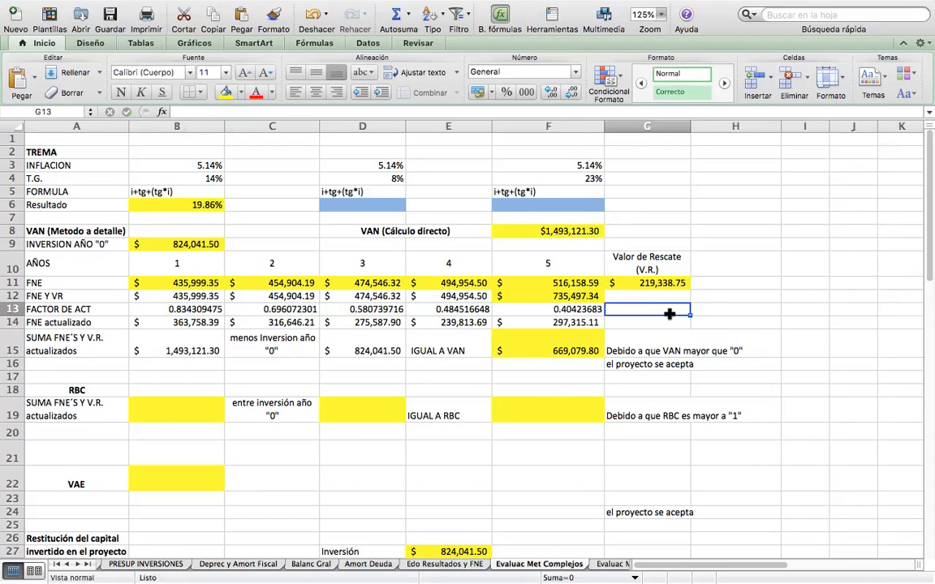
# Subtract the year 0 investment from the direct VAN in F8, making the formula =VNA(B6,B12:F12)-B9.
pyautogui.click(558, 231)
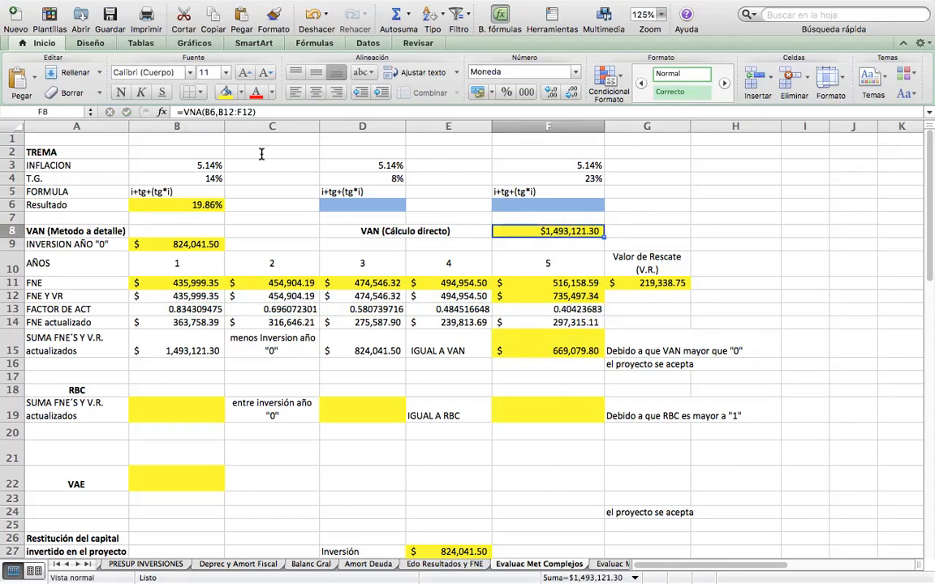
pyautogui.click(274, 113)
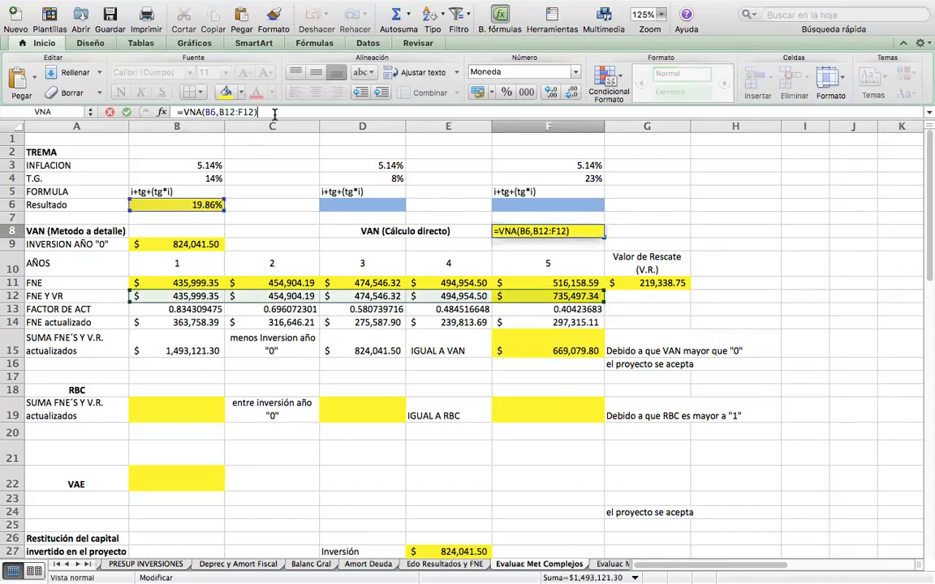
pyautogui.write('-')
pyautogui.click(177, 245)
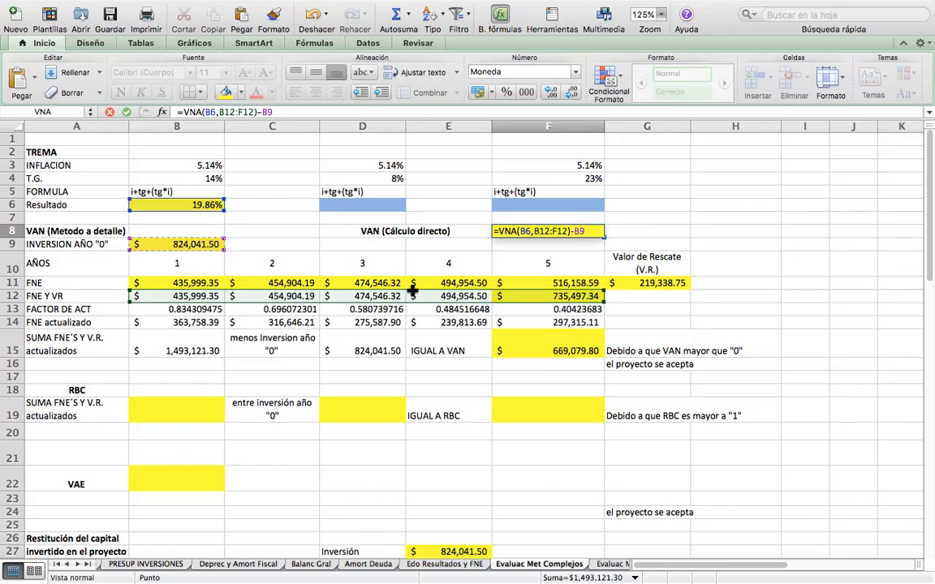
pyautogui.press('Return')
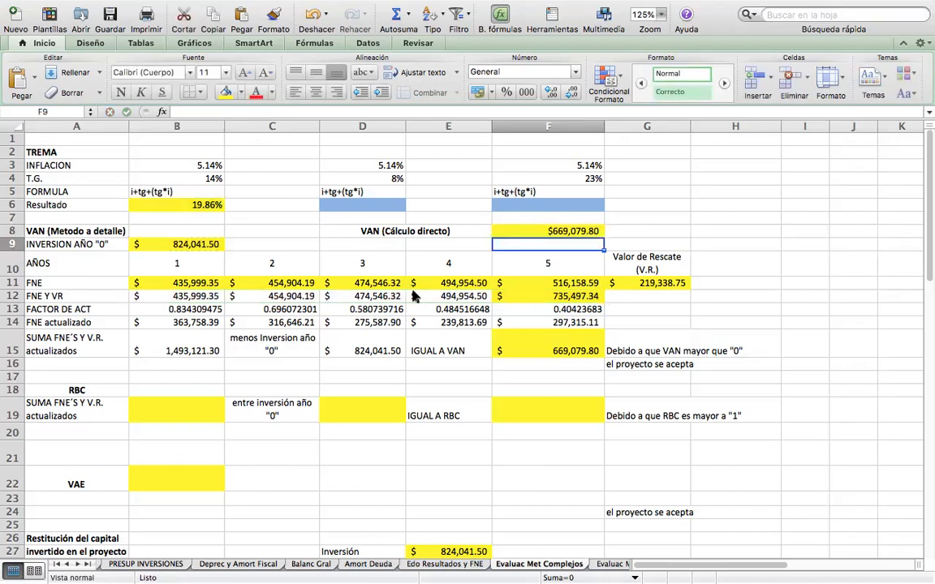
pyautogui.click(536, 232)
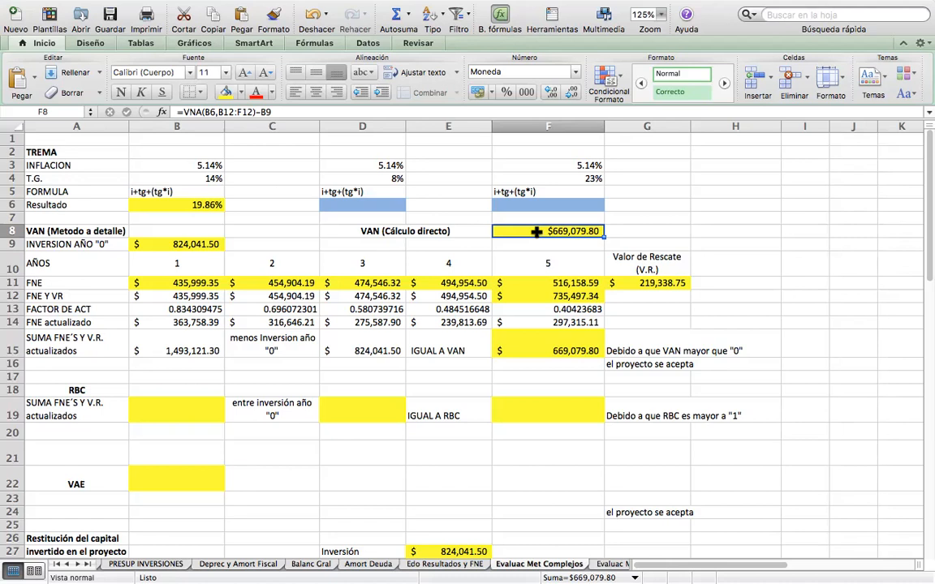
pyautogui.click(551, 379)
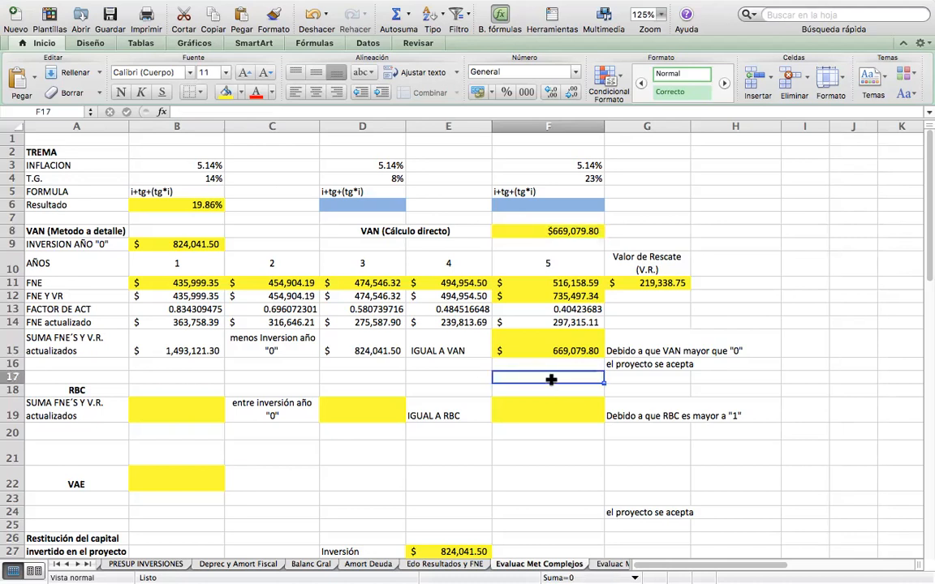
# Link B19 in the RBC section to the sum of updated FNE'S y V.R. with =B15.
pyautogui.click(199, 375)
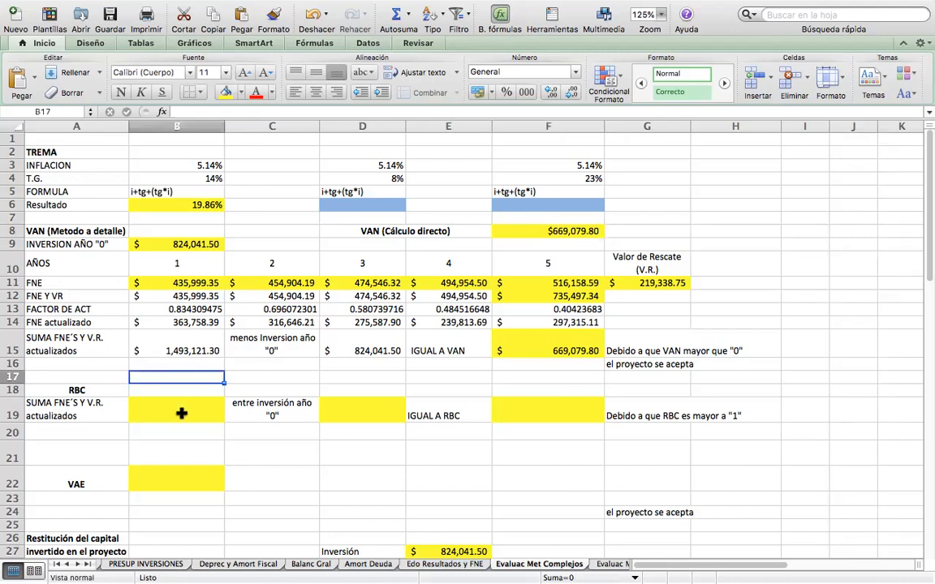
pyautogui.click(203, 413)
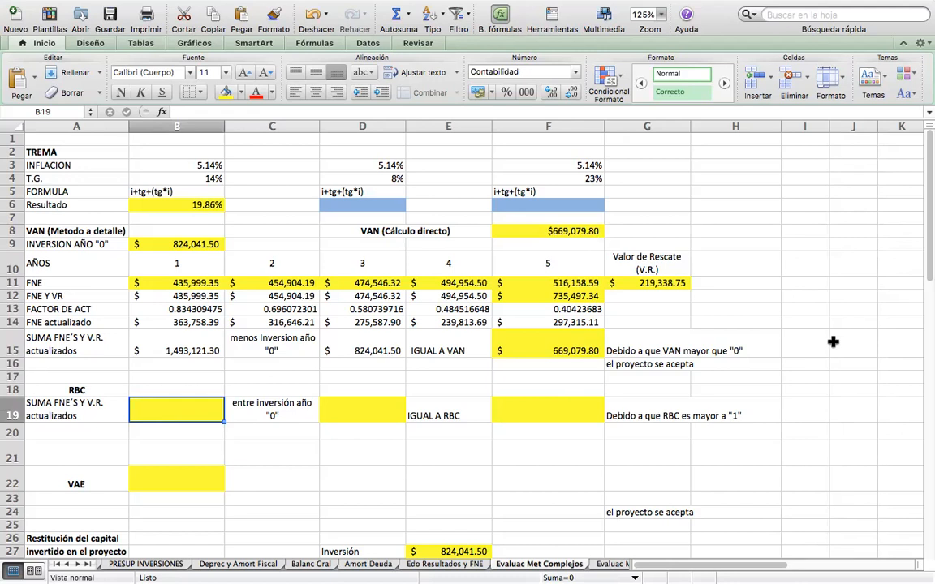
pyautogui.write('=')
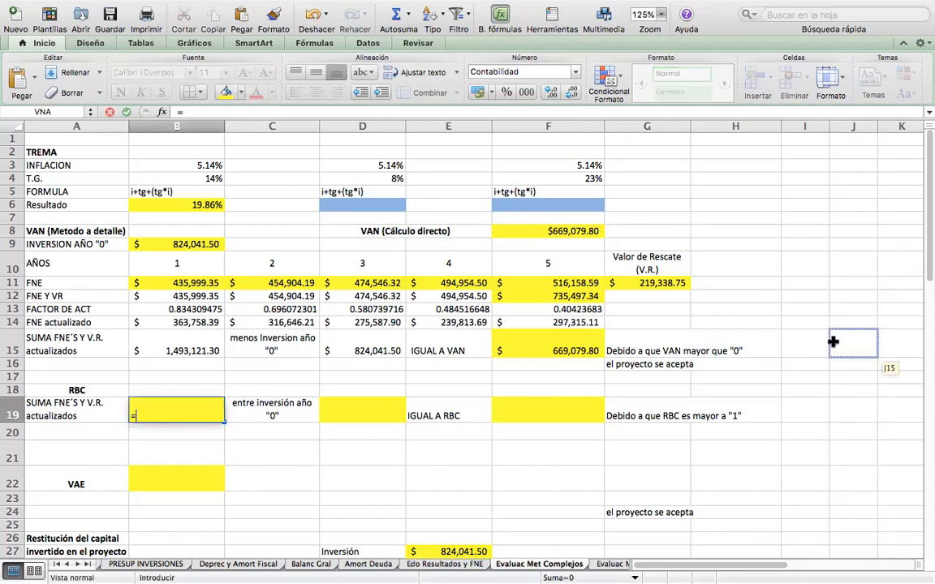
pyautogui.click(193, 347)
pyautogui.press('Return')
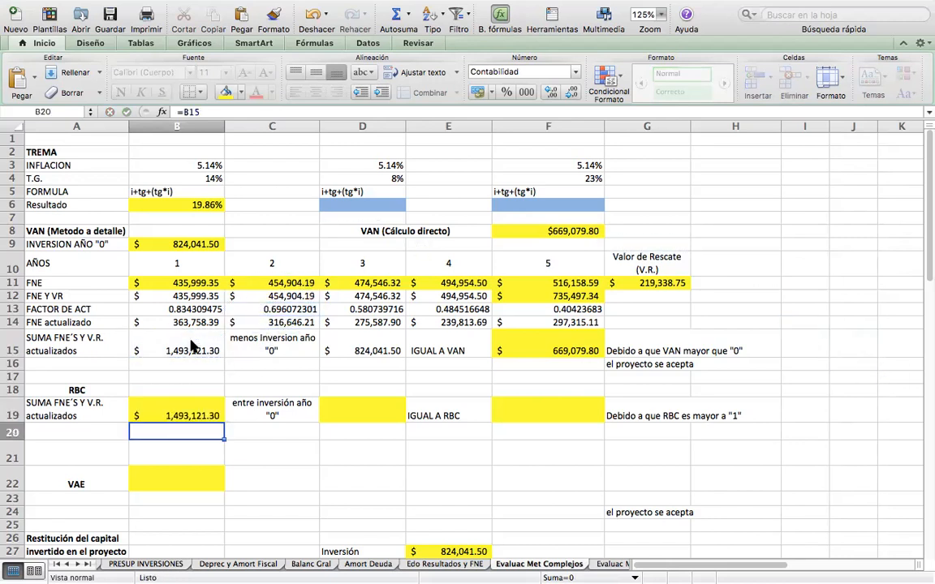
# Link D19 in the RBC section to the year 0 investment with =D15.
pyautogui.press('Up')
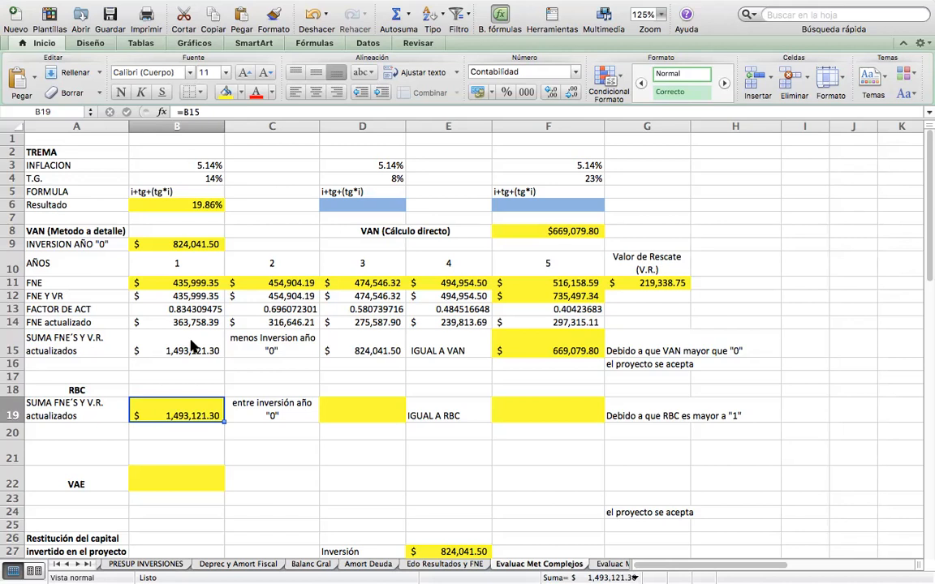
pyautogui.press('Right')
pyautogui.press('Right')
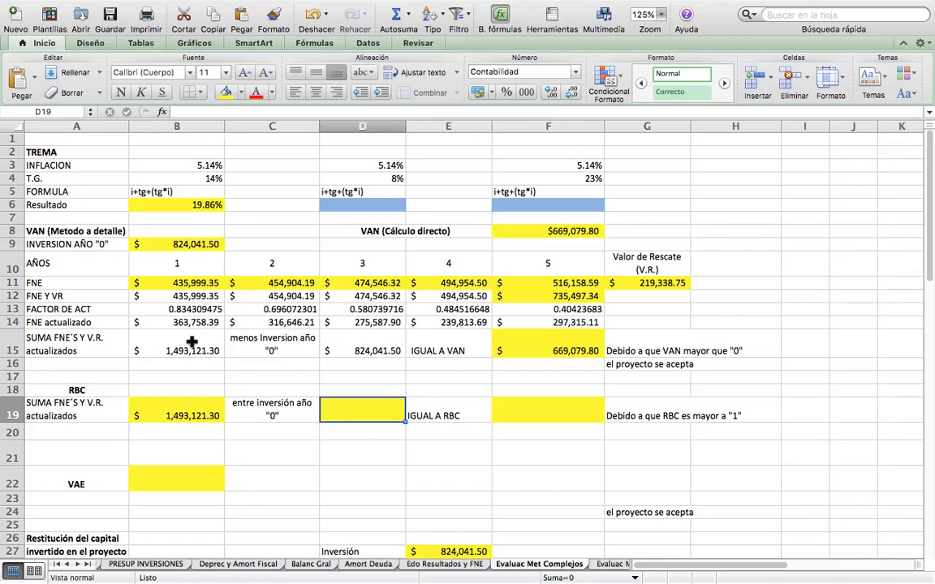
pyautogui.write('=')
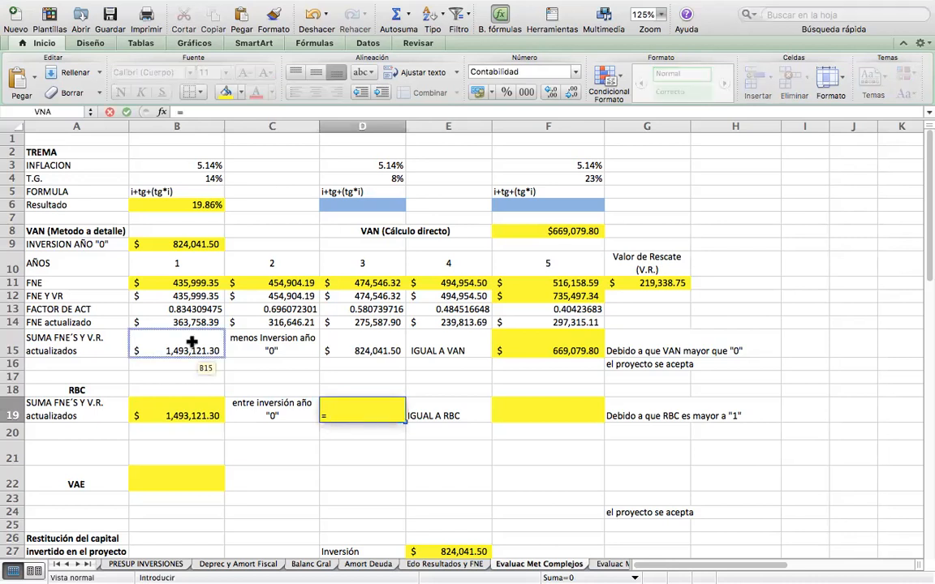
pyautogui.click(364, 344)
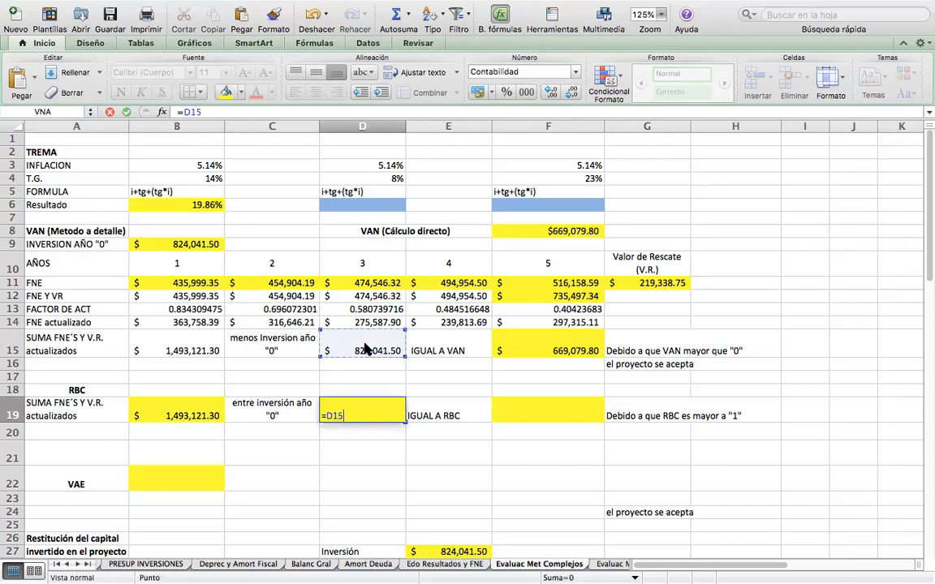
pyautogui.press('Return')
pyautogui.click(357, 410)
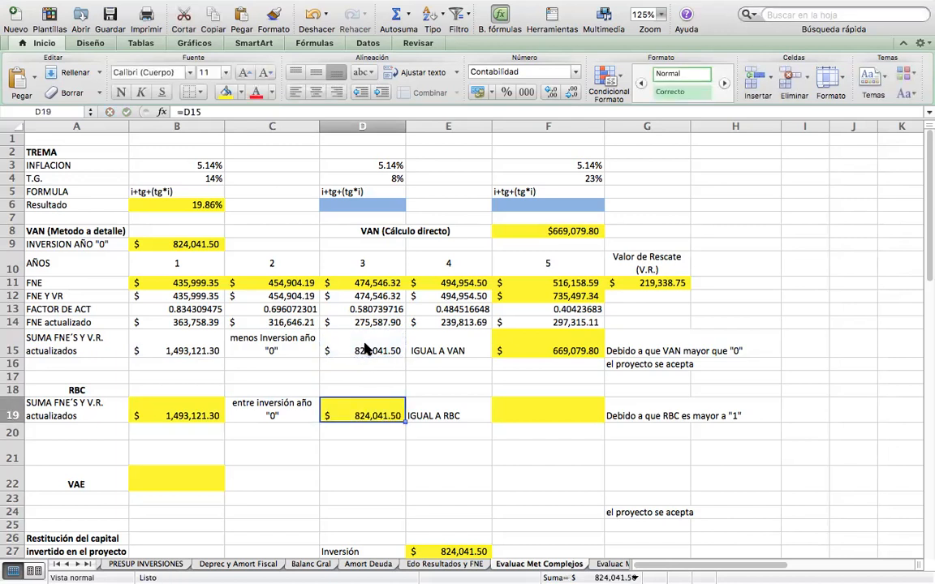
# Calculate the RBC in F19 by dividing the updated sum by the year 0 investment, =B19/D19.
pyautogui.click(159, 415)
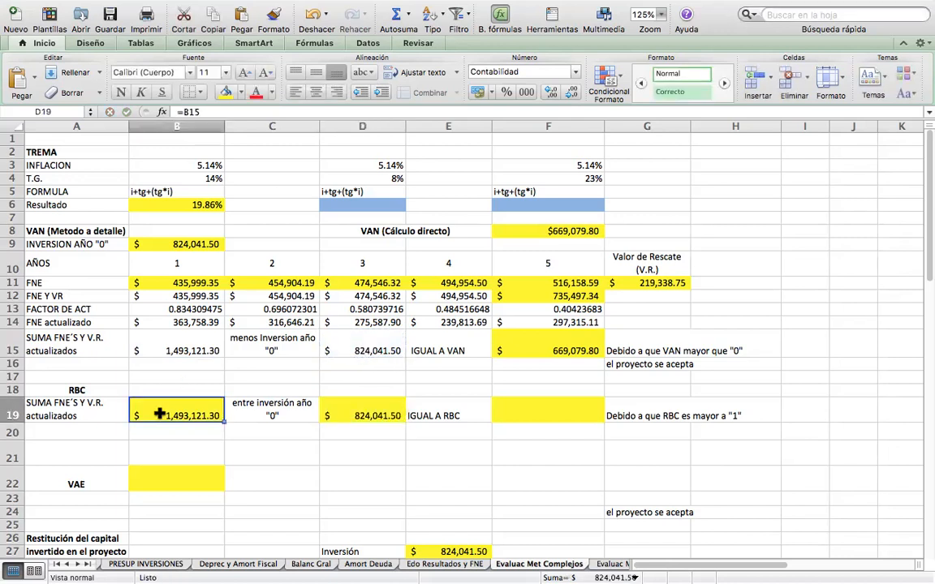
pyautogui.click(539, 413)
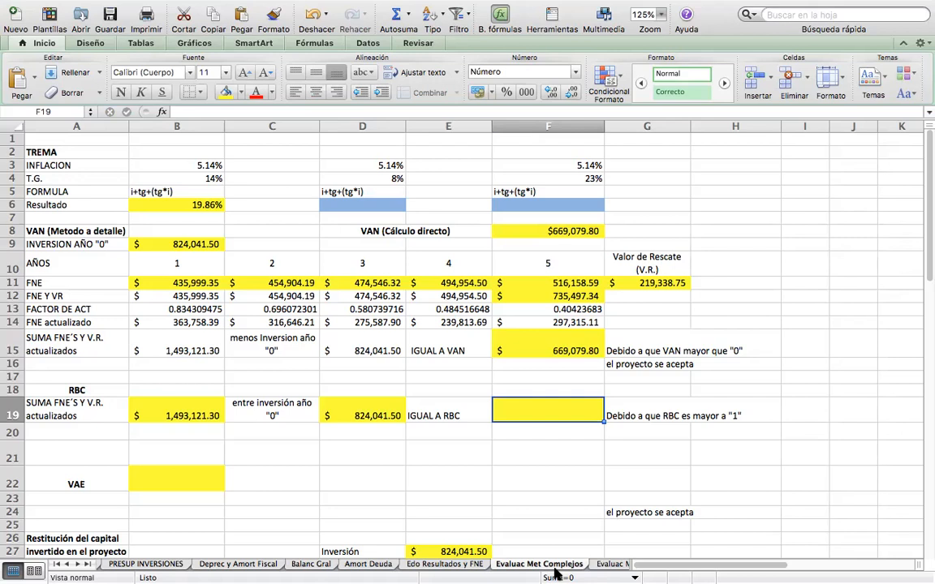
pyautogui.write('=')
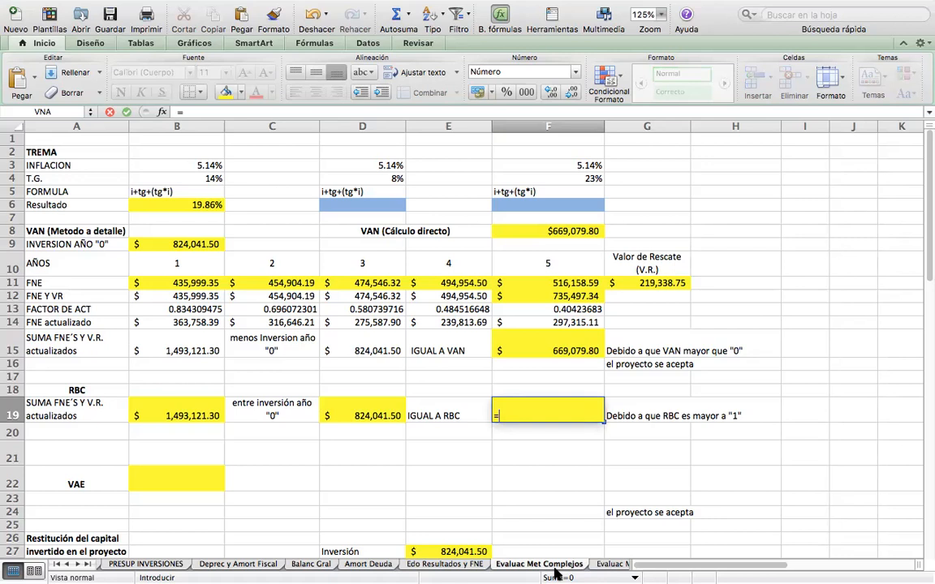
pyautogui.click(177, 414)
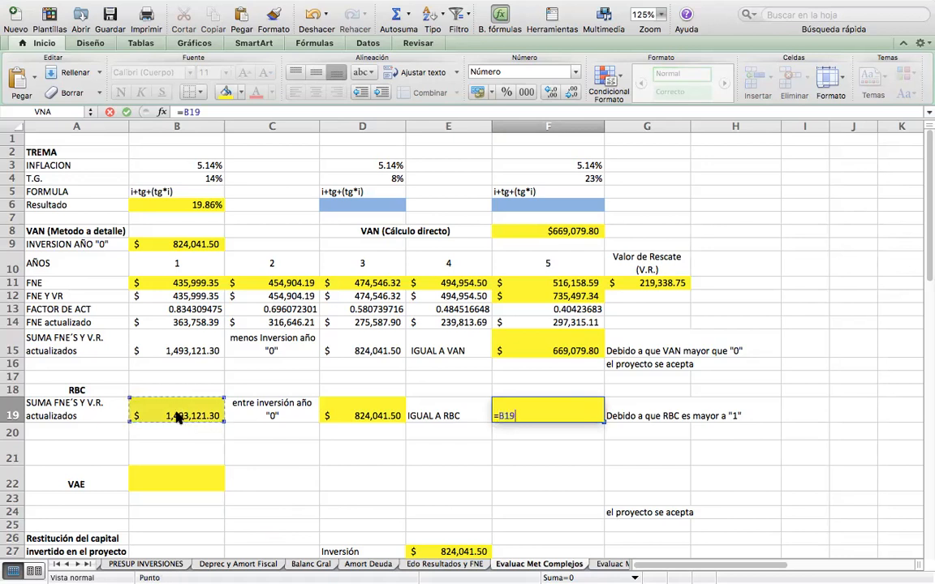
pyautogui.write('/')
pyautogui.click(347, 413)
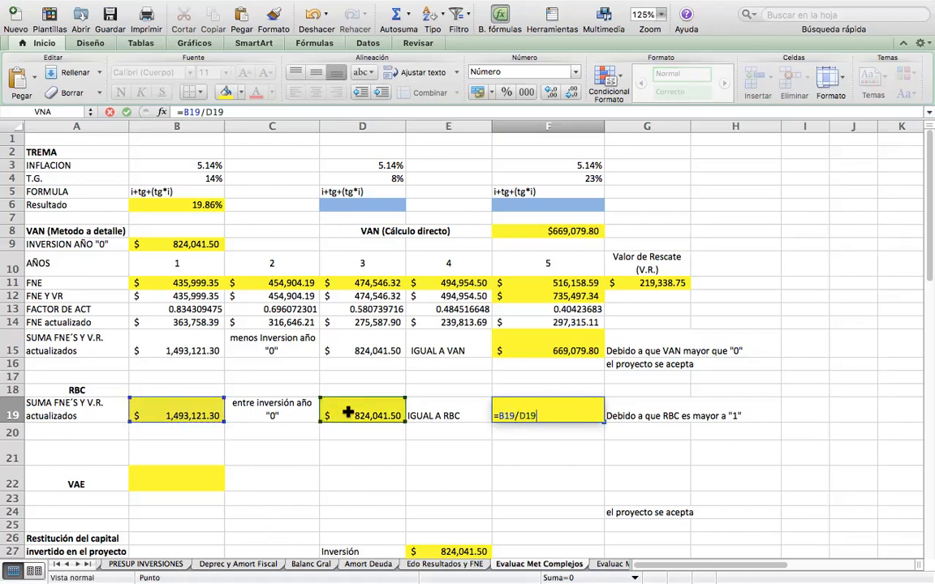
pyautogui.press('Return')
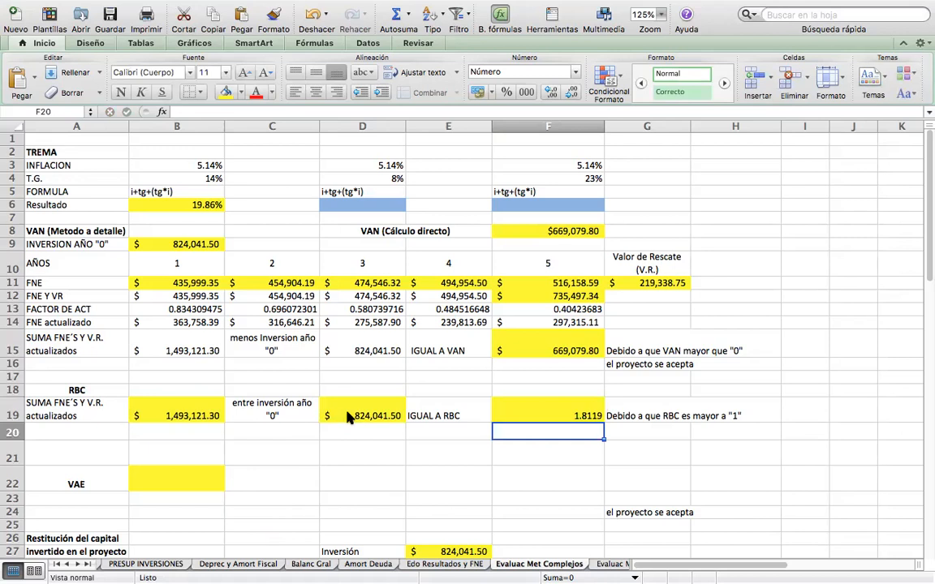
# Format the RBC result in F19 to two decimal places and center it horizontally.
pyautogui.press('Up')
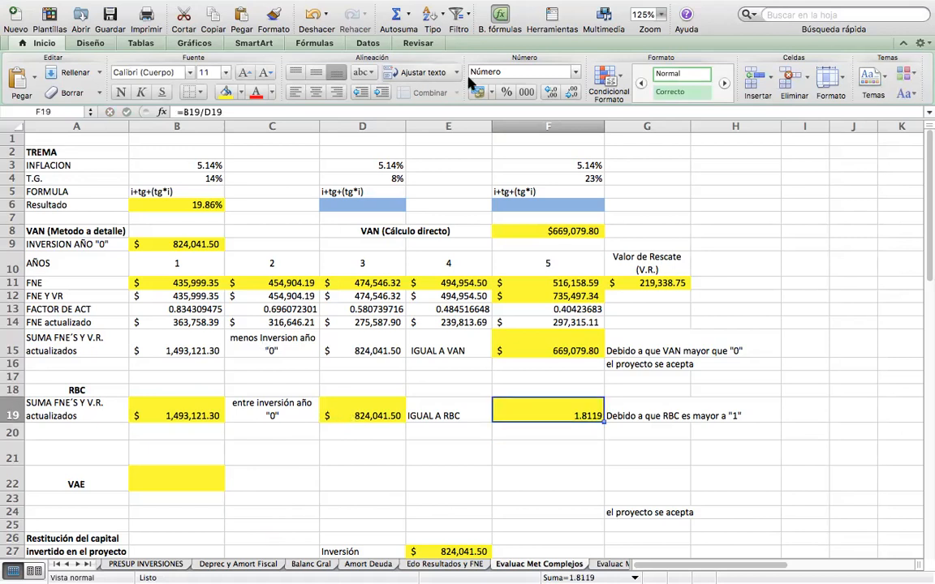
pyautogui.click(571, 93)
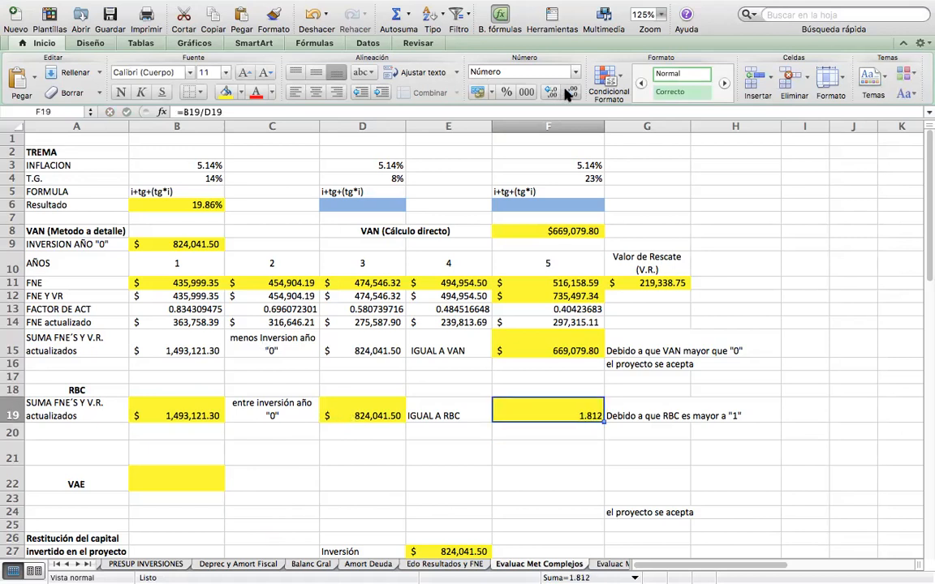
pyautogui.click(571, 93)
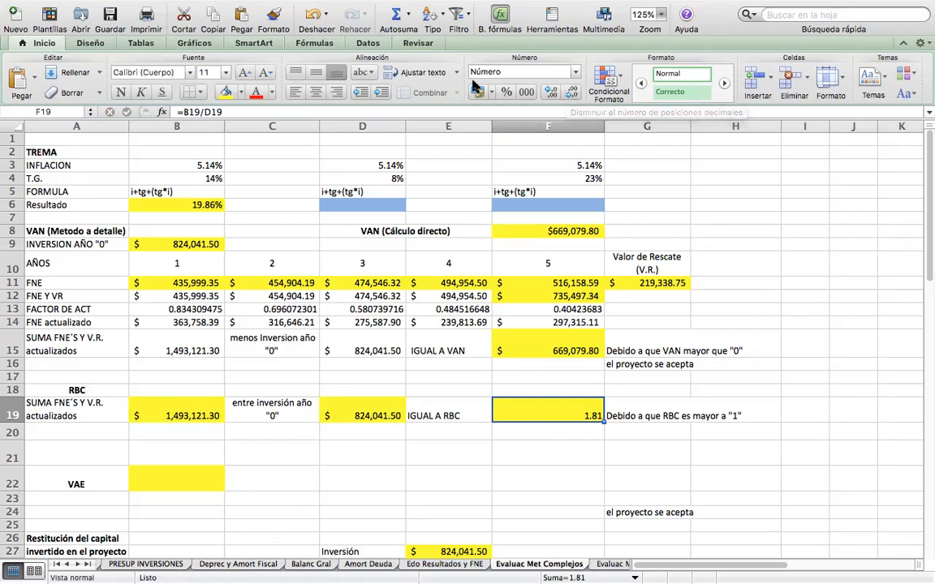
pyautogui.click(317, 92)
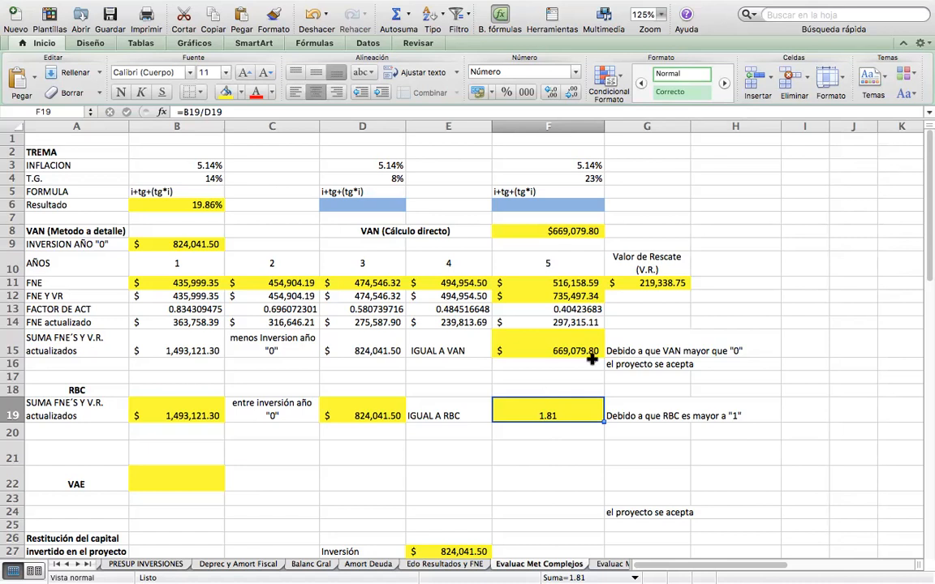
# Enter the conclusion "el proyecto se acepta" in G20, below the RBC note.
pyautogui.click(641, 409)
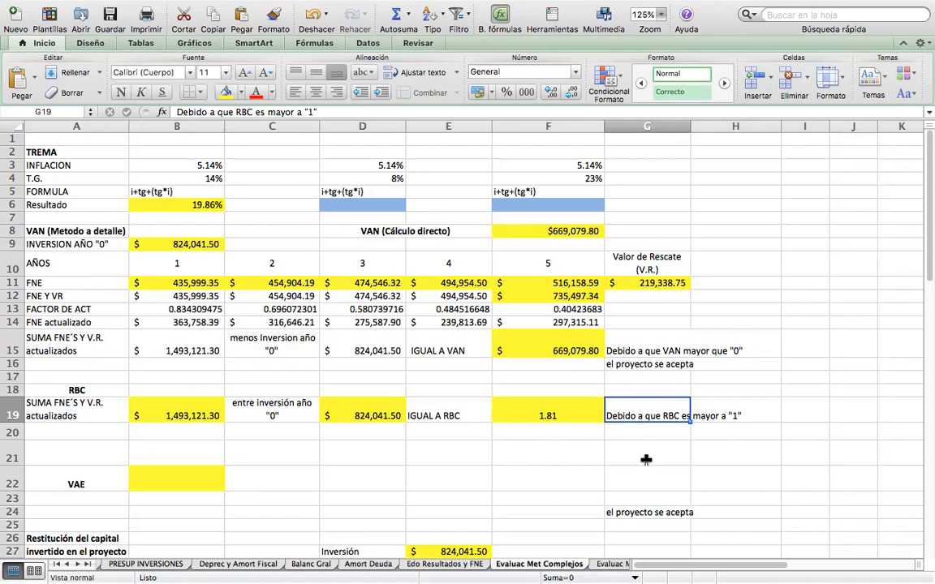
pyautogui.click(639, 428)
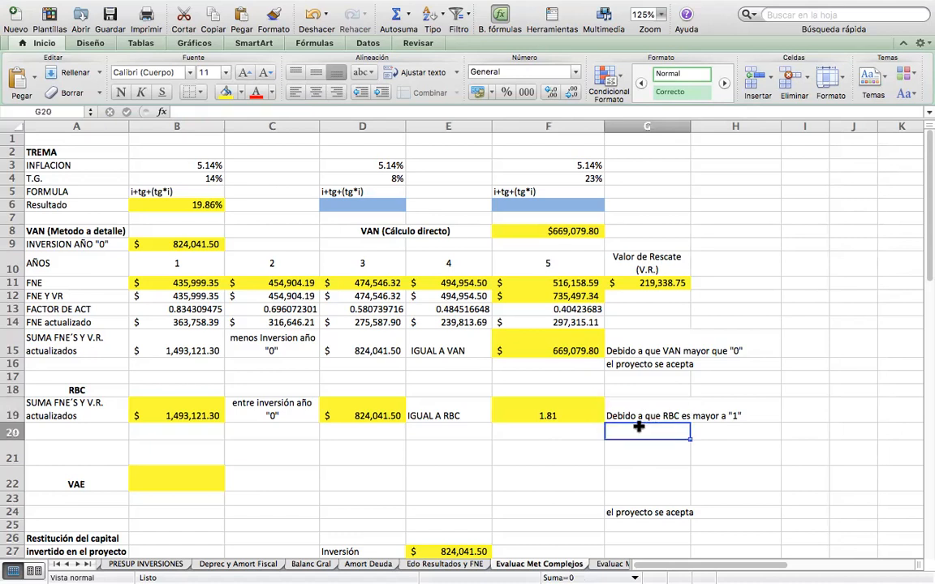
pyautogui.write('el')
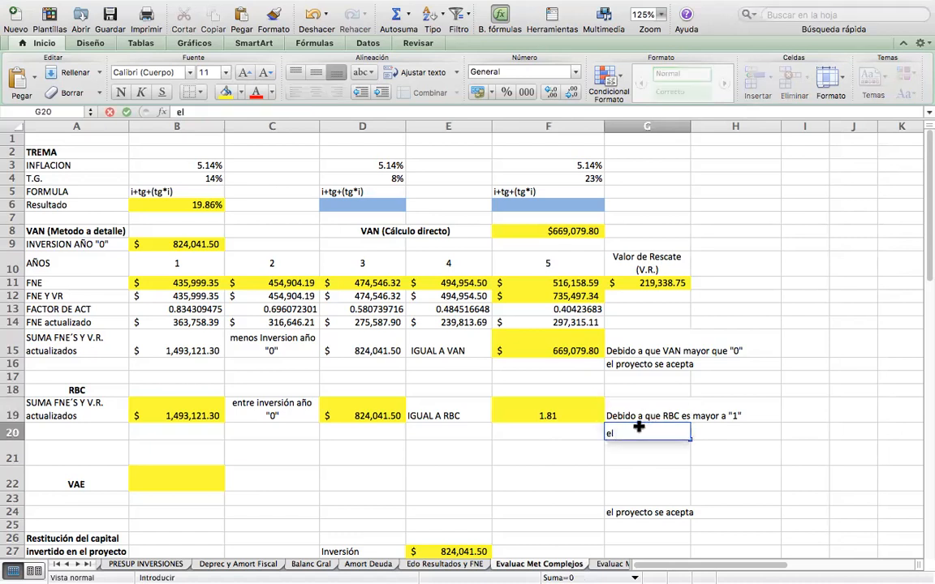
pyautogui.write(' proyecto se acepta')
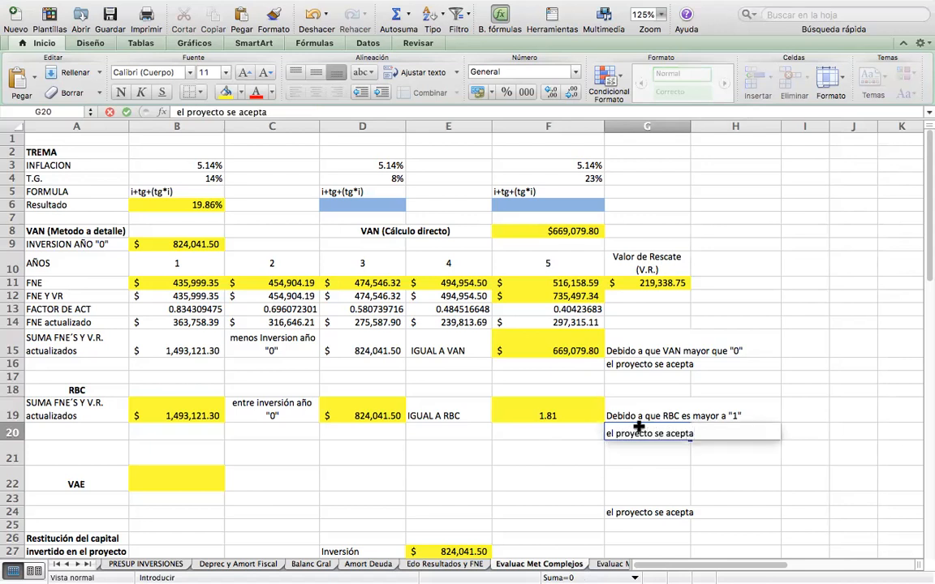
pyautogui.press('Return')
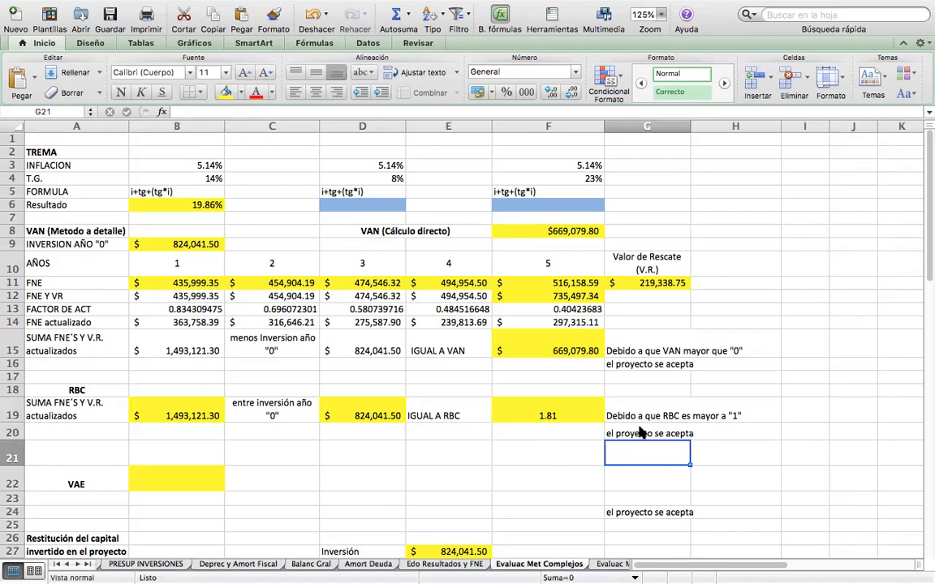
pyautogui.press('Left')
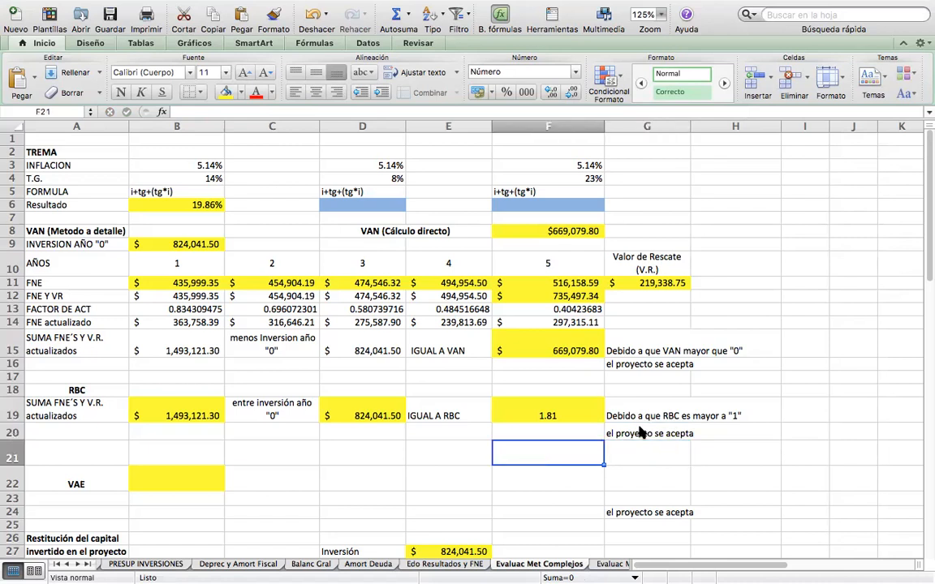
pyautogui.press('Up')
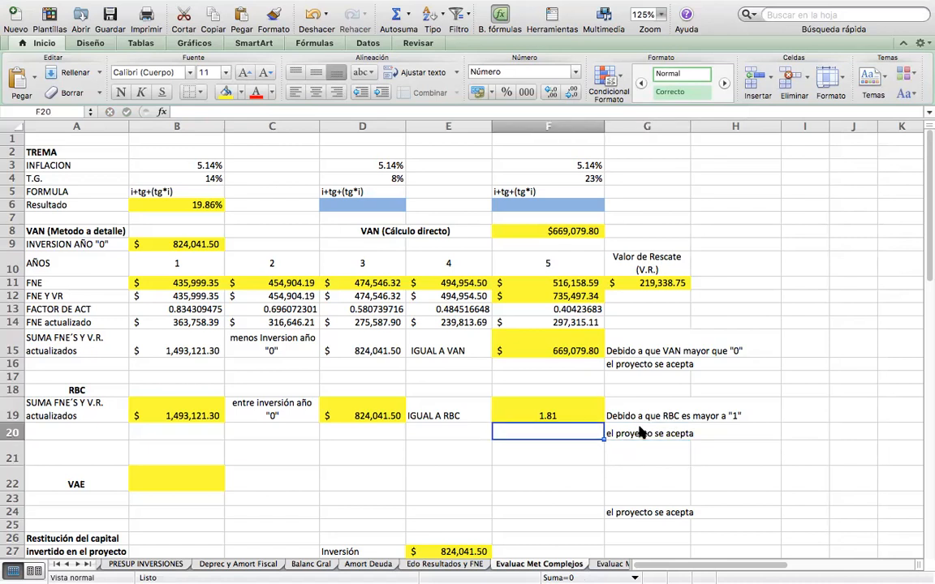
pyautogui.press('Up')
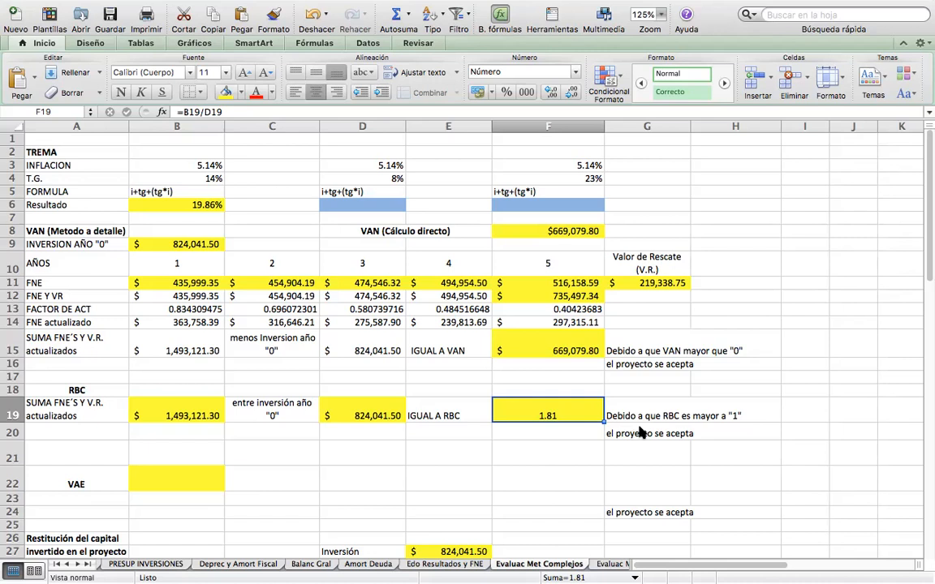
pyautogui.press('Return')
pyautogui.press('Up')
pyautogui.press('Return')
pyautogui.press('Up')
# Calculate the VAE in B22 from the TREMA, year 5 and the VAN with =PAGO(B6,F10,F15).
pyautogui.press('Down')
pyautogui.press('Down')
pyautogui.press('Down')
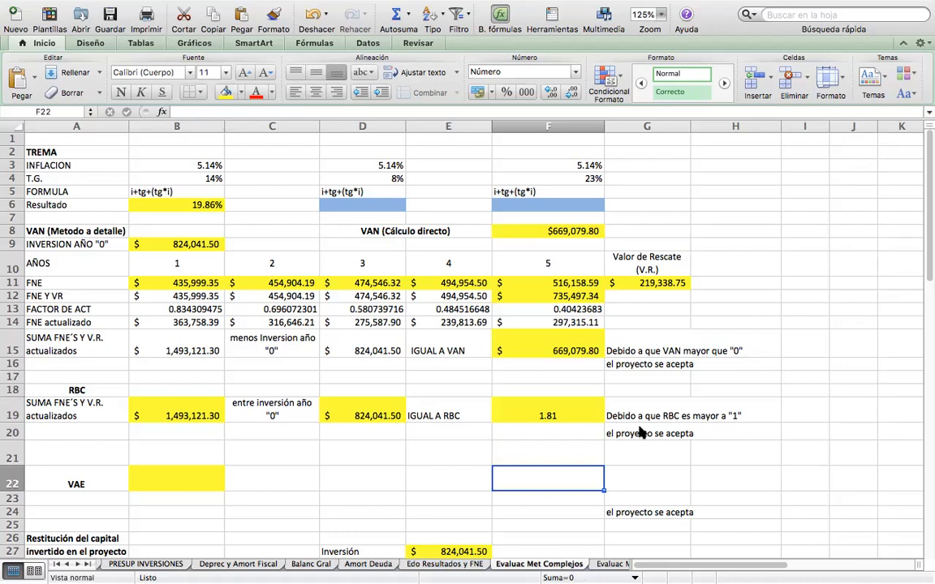
pyautogui.press('Left')
pyautogui.press('Left')
pyautogui.press('Left')
pyautogui.press('Left')
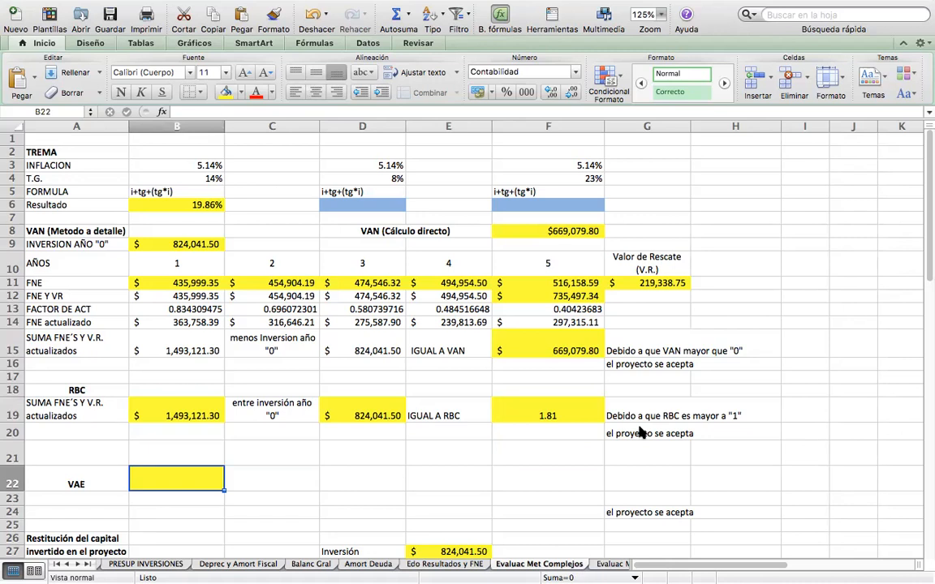
pyautogui.write('=')
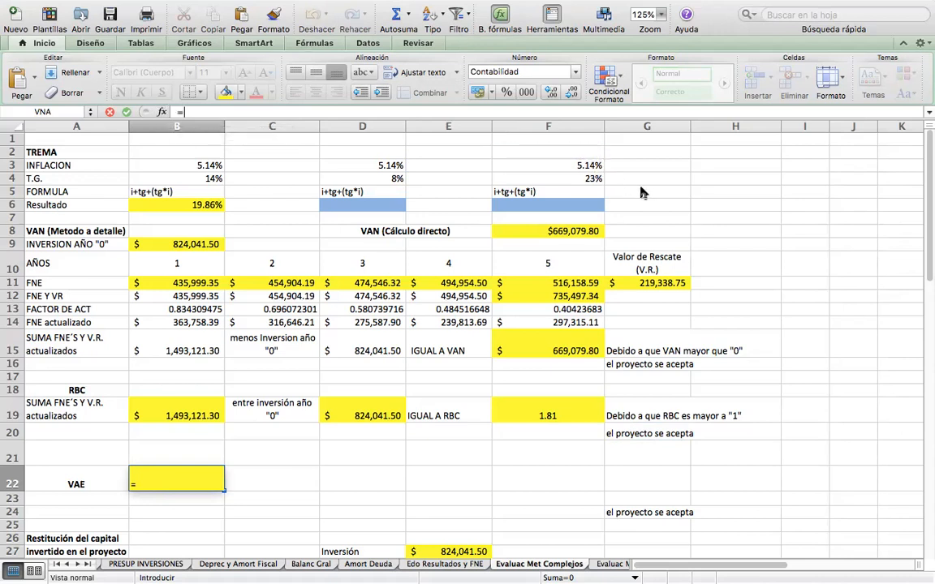
pyautogui.write('PAGO()')
pyautogui.click(178, 206)
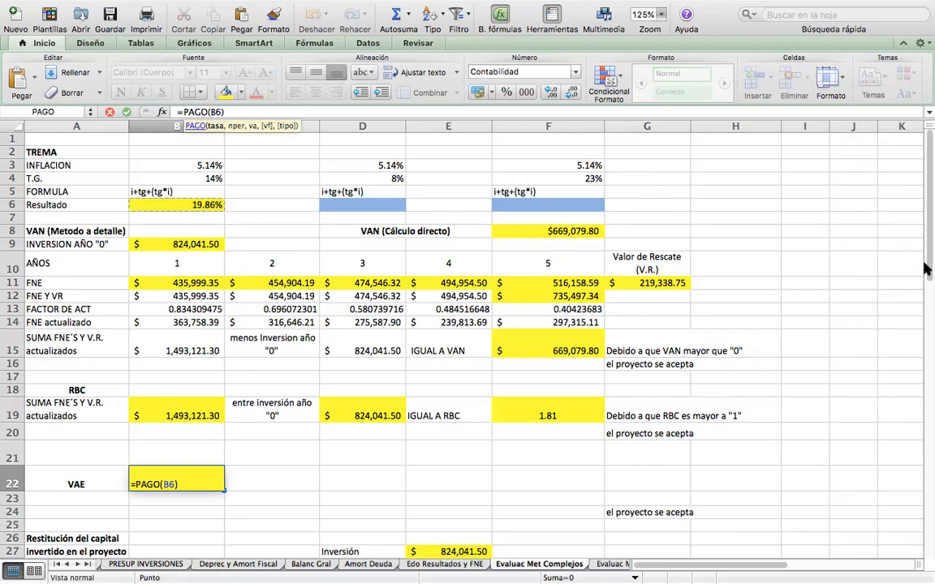
pyautogui.click(576, 252)
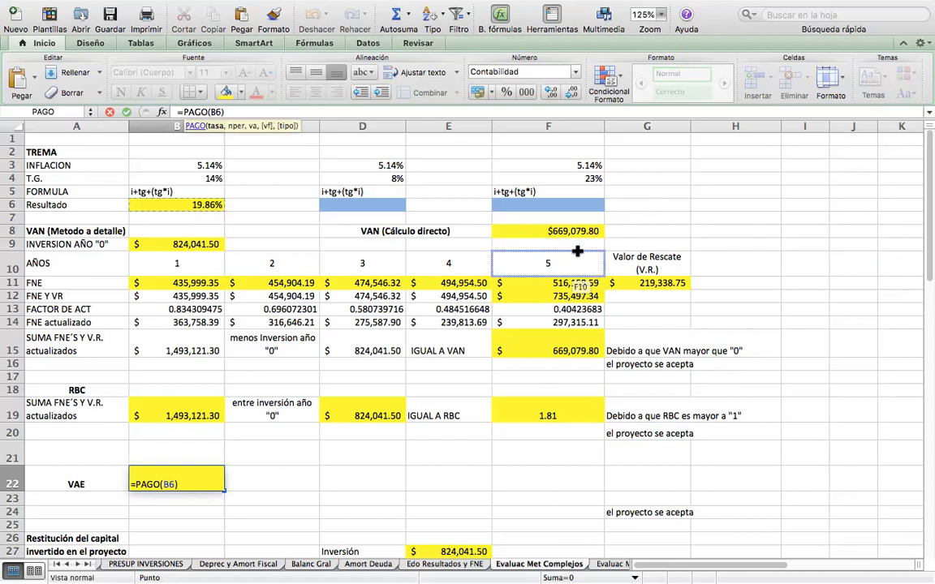
pyautogui.write(',')
pyautogui.click(559, 262)
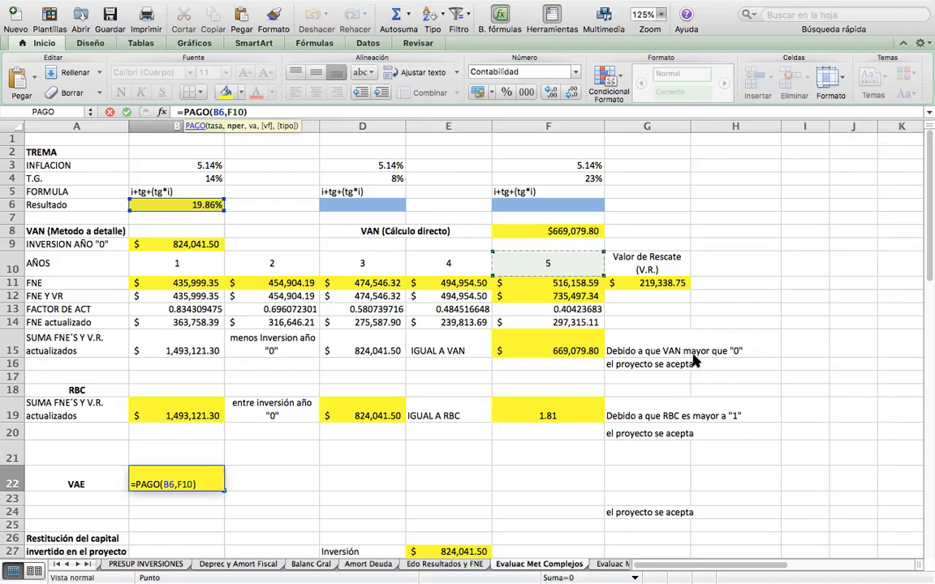
pyautogui.write(',')
pyautogui.click(549, 346)
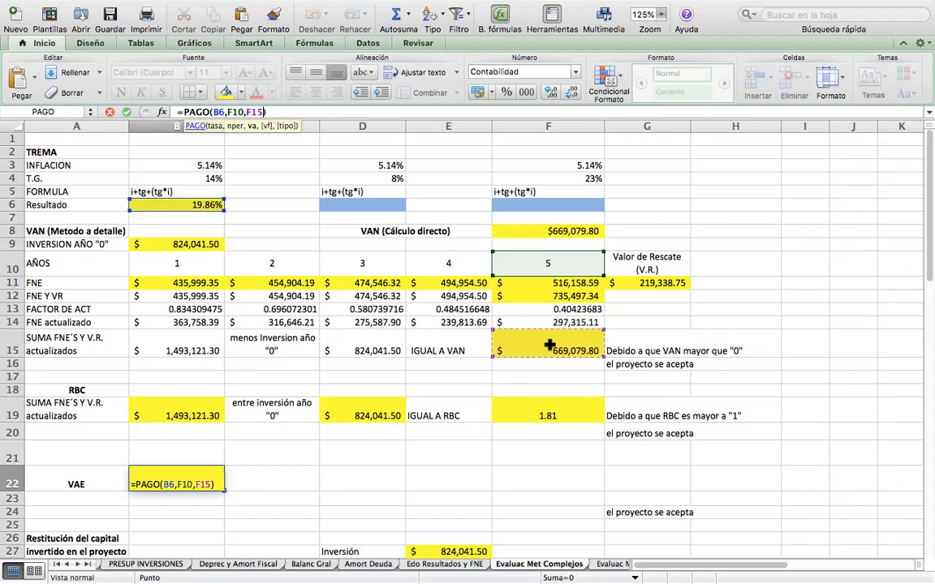
pyautogui.press('Return')
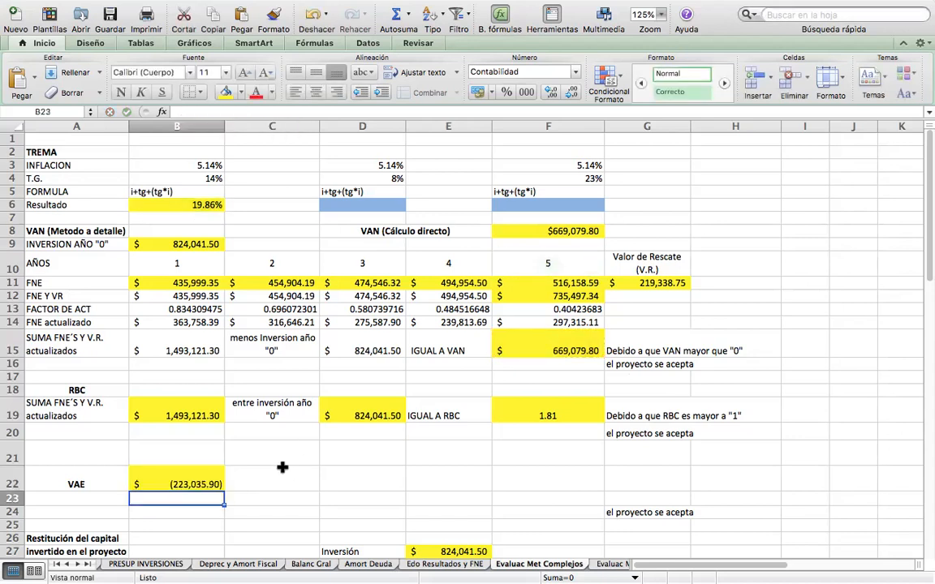
# Invert the sign of the VAE formula in B22 so it reads =-PAGO(B6,F10,F15).
pyautogui.click(183, 484)
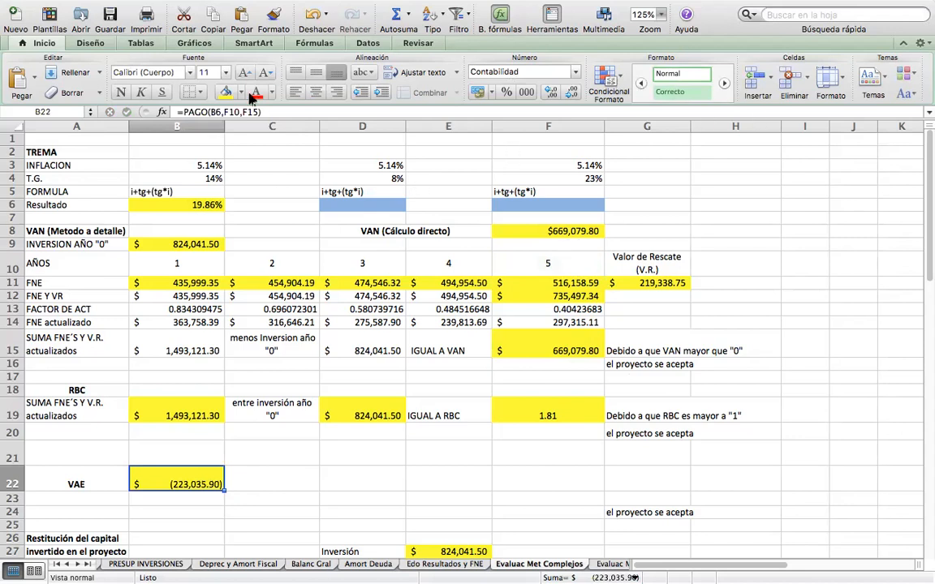
pyautogui.click(185, 112)
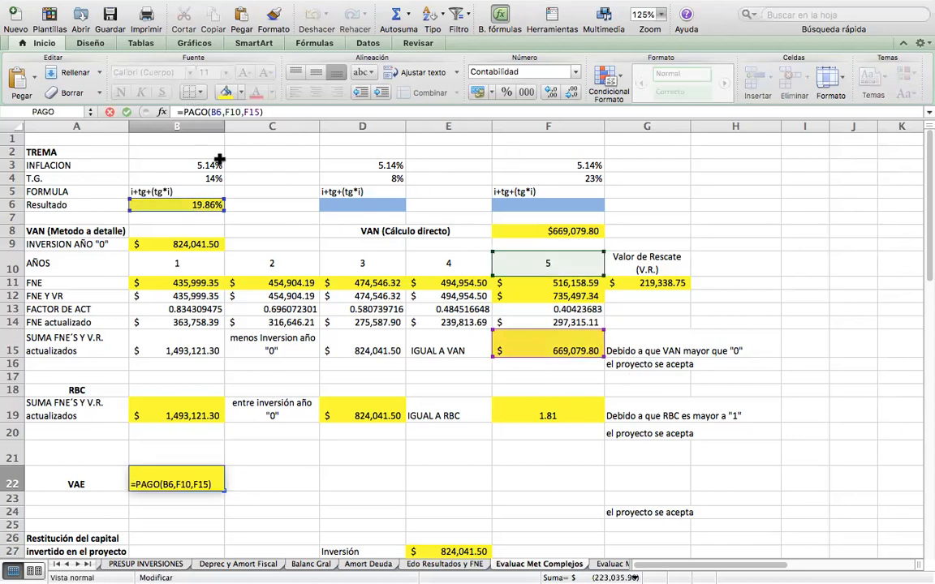
pyautogui.write('-')
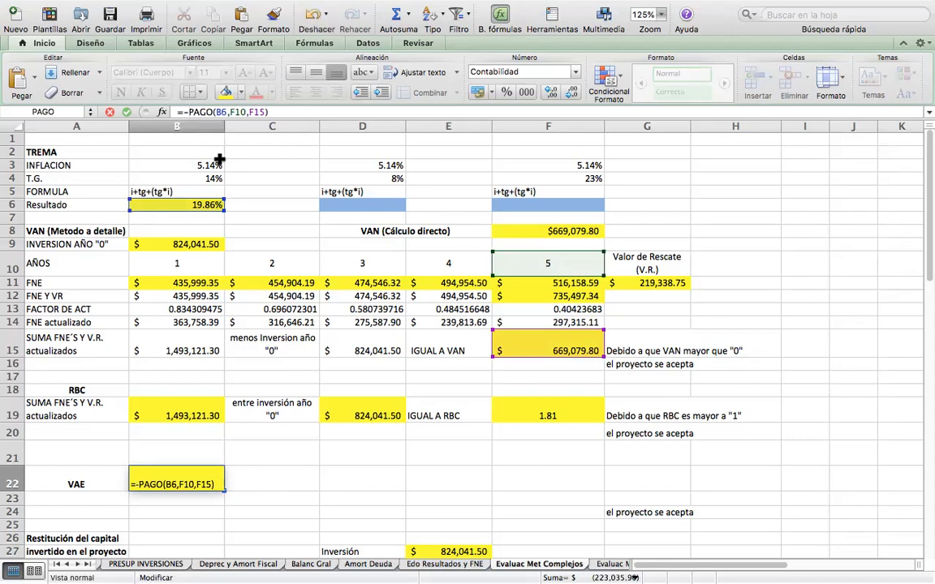
pyautogui.press('Return')
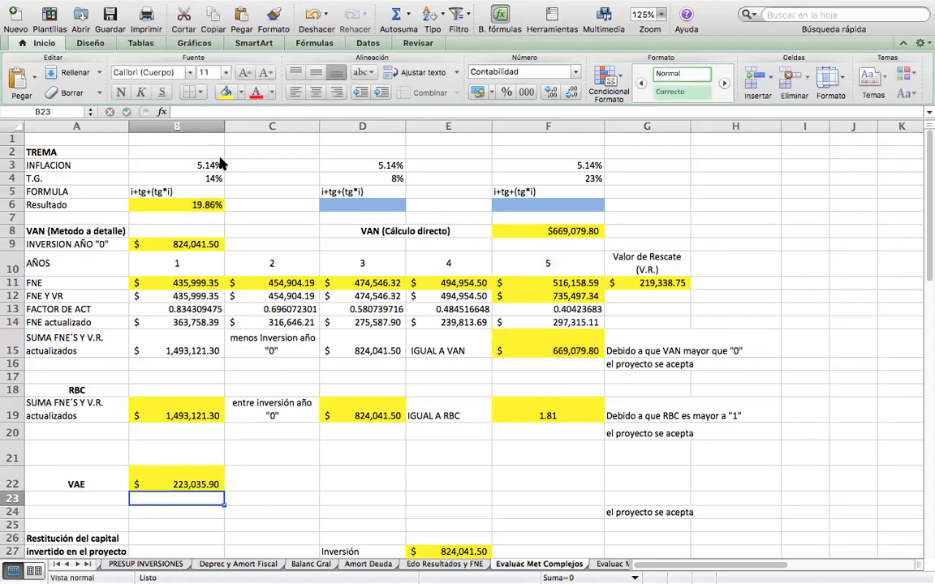
pyautogui.press('Up')
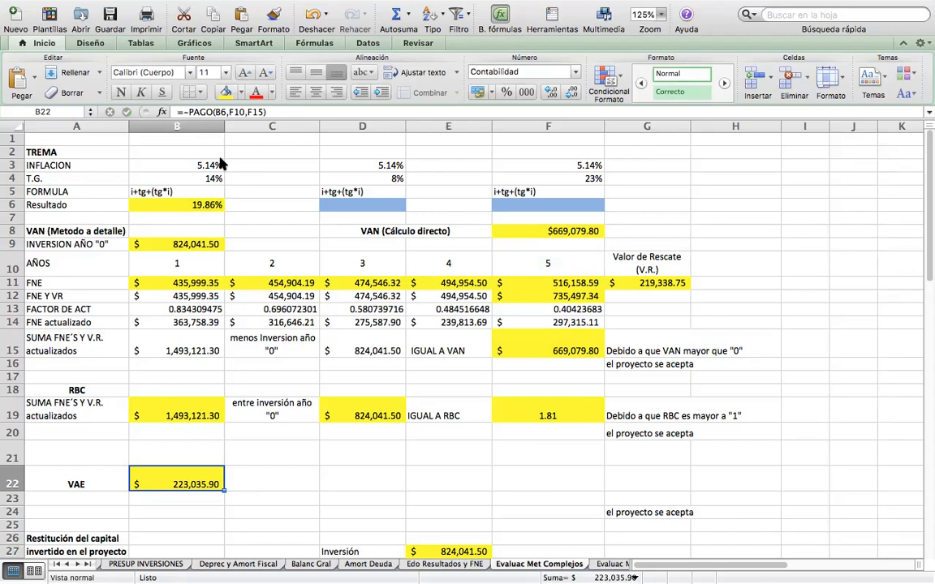
pyautogui.press('Right')
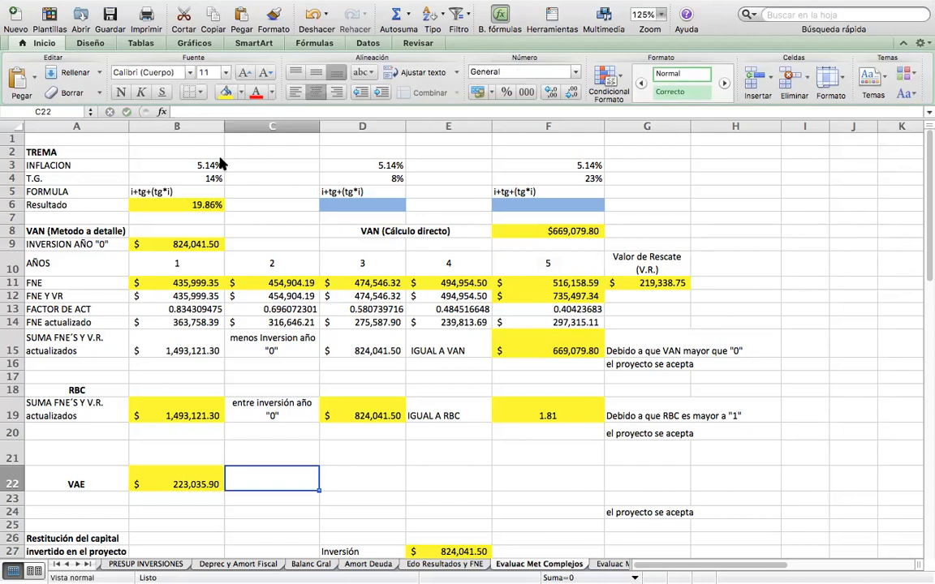
pyautogui.press('Down')
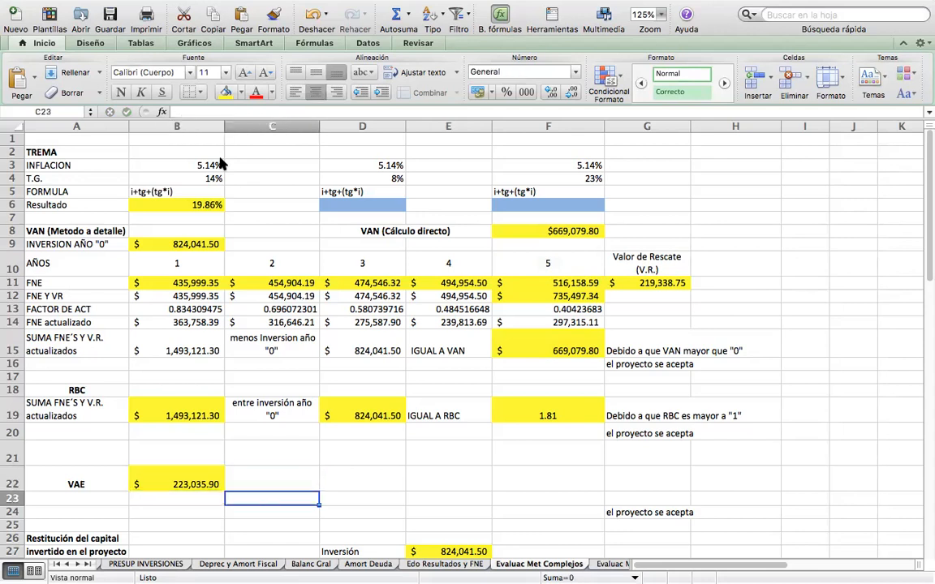
pyautogui.press('Left')
pyautogui.press('Up')
pyautogui.press('Down')
pyautogui.press('Right')
pyautogui.press('Left')
pyautogui.press('Down')
pyautogui.press('Up')
pyautogui.press('Up')
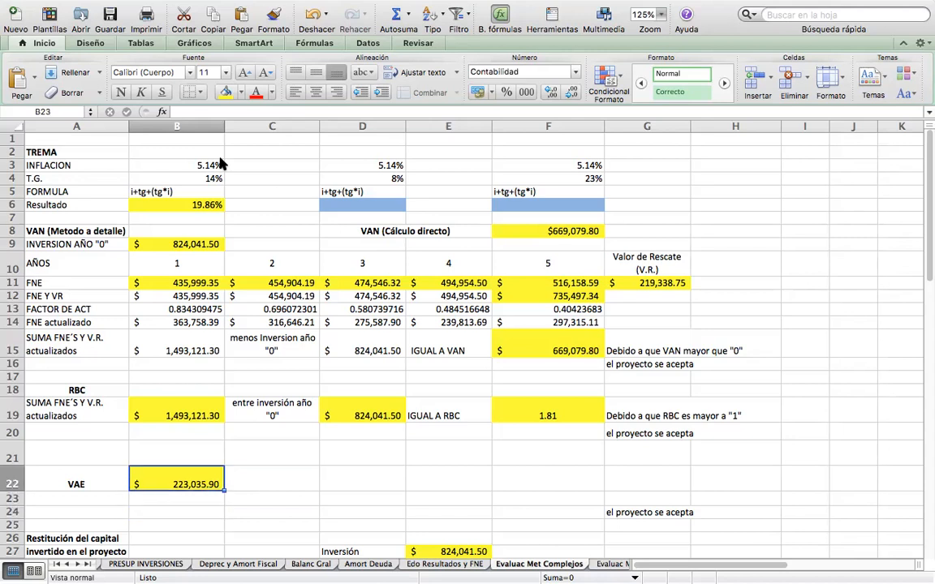
pyautogui.press('Right')
pyautogui.press('Right')
pyautogui.press('Down')
pyautogui.press('Down')
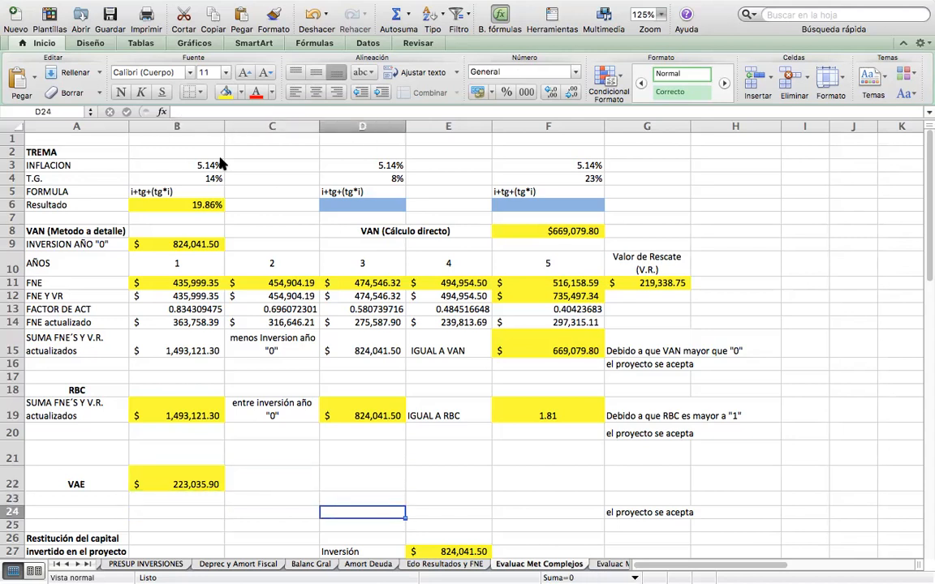
pyautogui.press('Left')
pyautogui.press('Left')
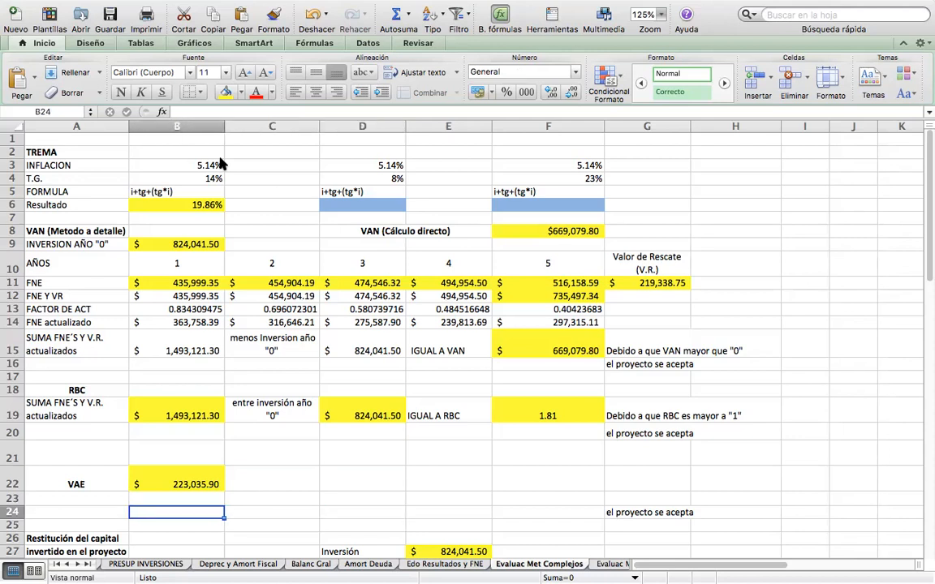
pyautogui.press('Up')
pyautogui.press('Up')
pyautogui.press('Right')
pyautogui.press('Right')
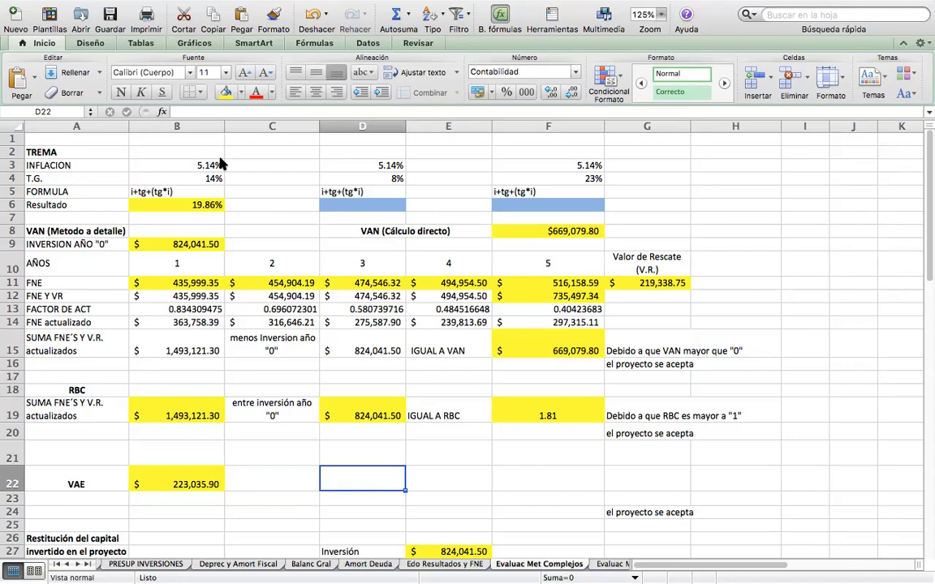
# Enter the label PRI in B26, beside the "Restitución del capital invertido en el proyecto" heading.
pyautogui.press('Down')
pyautogui.press('Down')
pyautogui.press('Down')
pyautogui.press('Down')
pyautogui.press('Down')
pyautogui.press('Down')
pyautogui.press('Down')
pyautogui.press('Down')
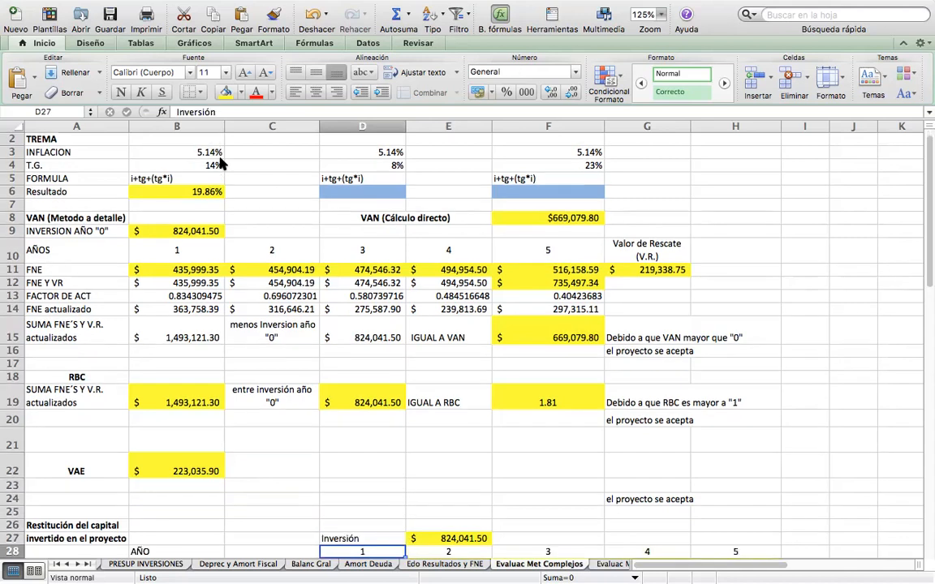
pyautogui.press('Down')
pyautogui.press('Down')
pyautogui.press('Down')
pyautogui.press('Down')
pyautogui.press('Down')
pyautogui.press('Down')
pyautogui.press('Down')
pyautogui.press('Down')
pyautogui.press('Down')
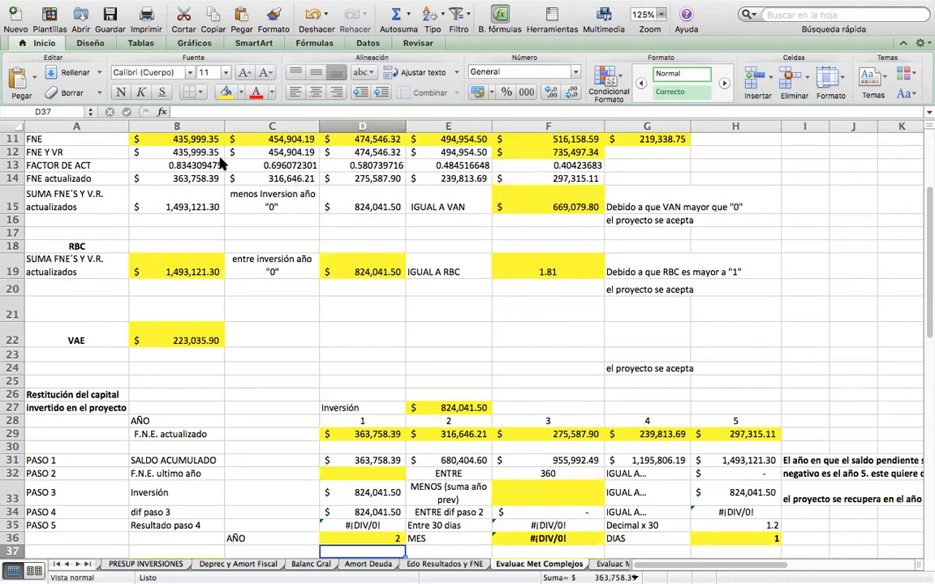
pyautogui.press('Down')
pyautogui.press('Down')
pyautogui.press('Down')
pyautogui.press('Down')
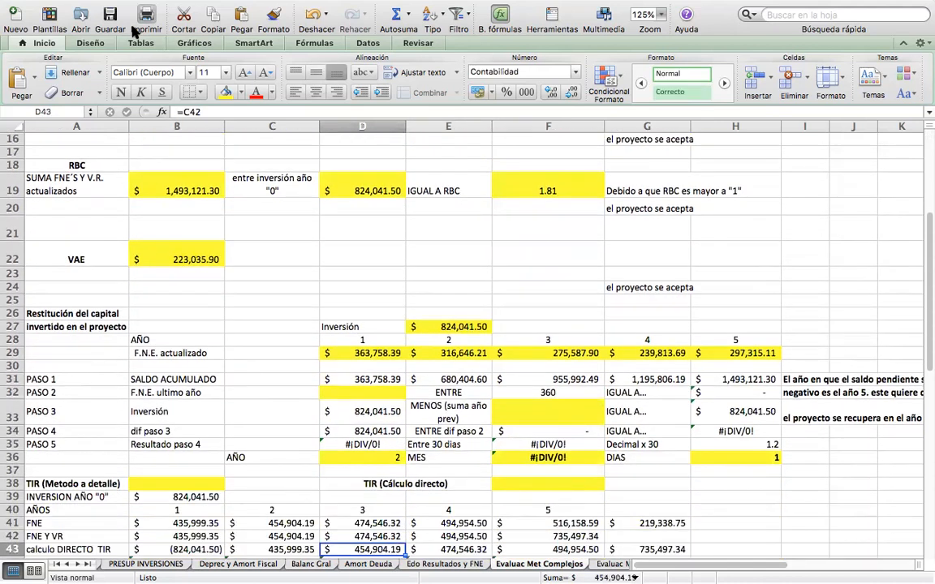
pyautogui.click(142, 313)
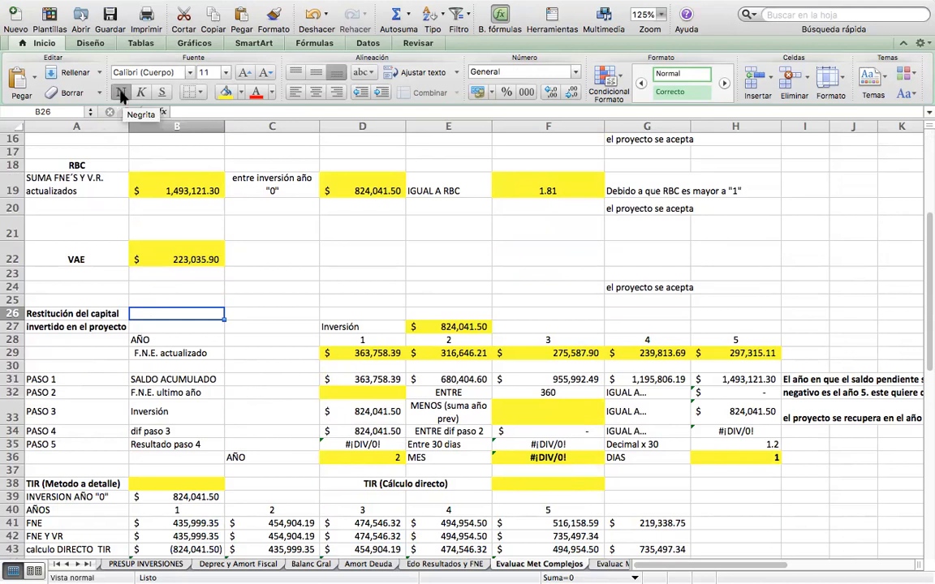
pyautogui.write('PRI')
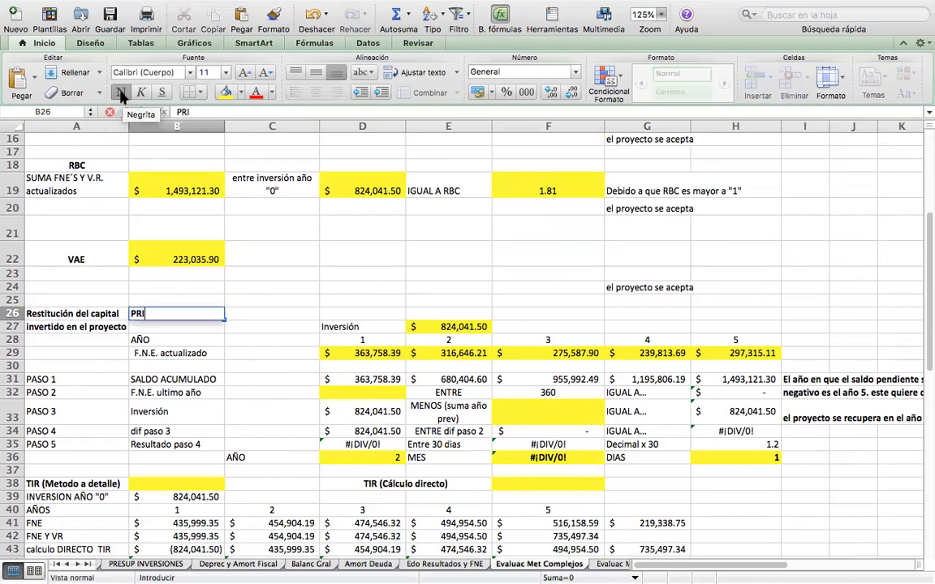
pyautogui.press('Return')
pyautogui.press('Up')
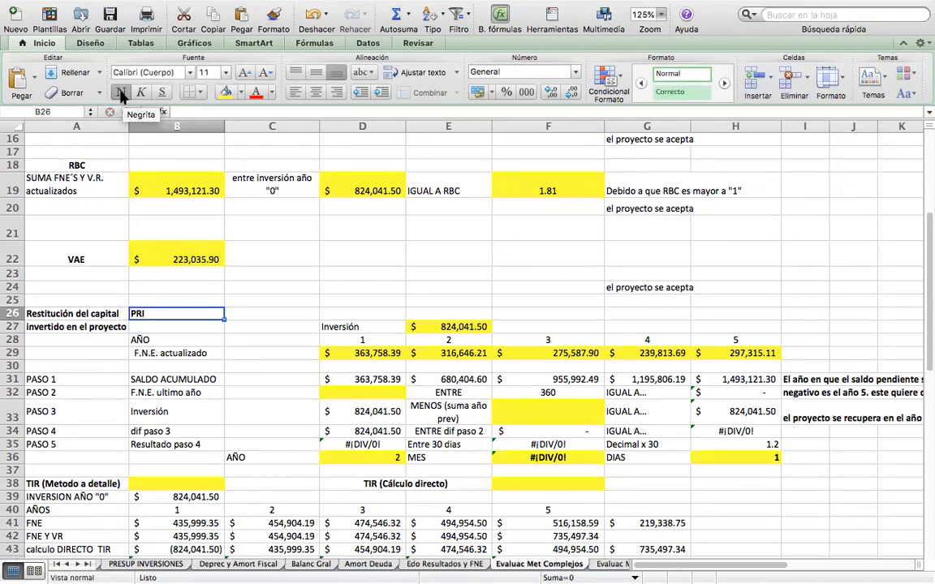
# Check which cell the Inversión amount in E27 of the PRI section is linked to.
pyautogui.press('Left')
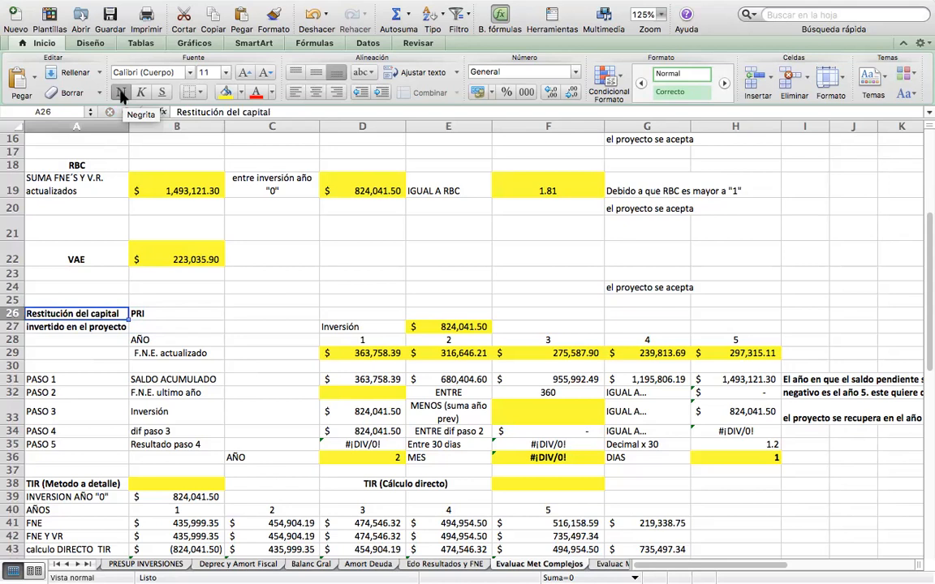
pyautogui.press('Down')
pyautogui.press('Up')
pyautogui.press('Right')
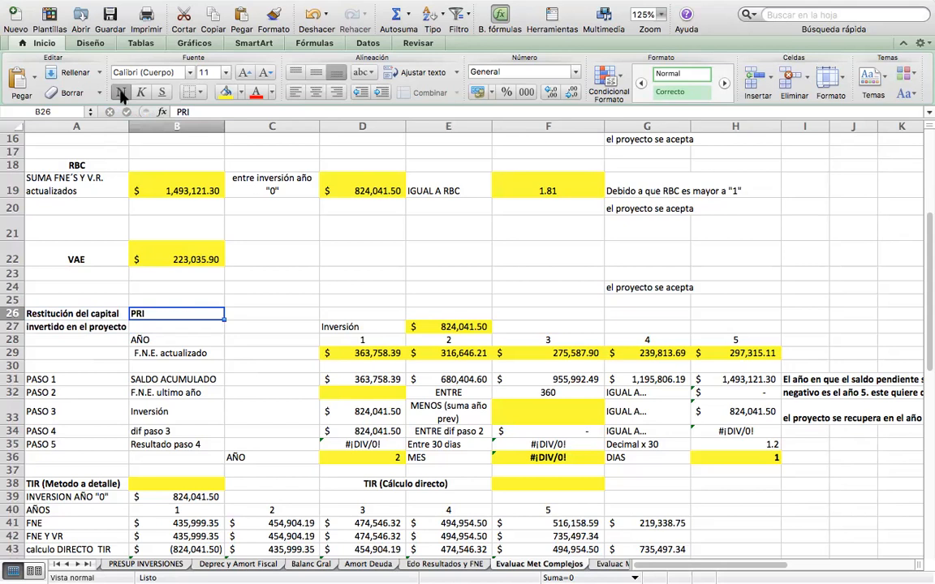
pyautogui.press('Down')
pyautogui.press('Right')
pyautogui.press('Right')
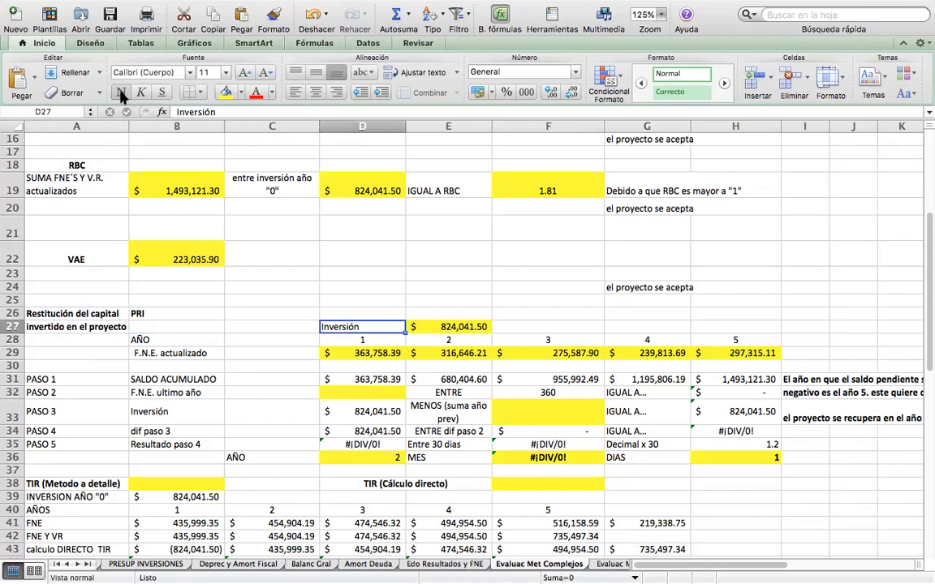
pyautogui.press('Right')
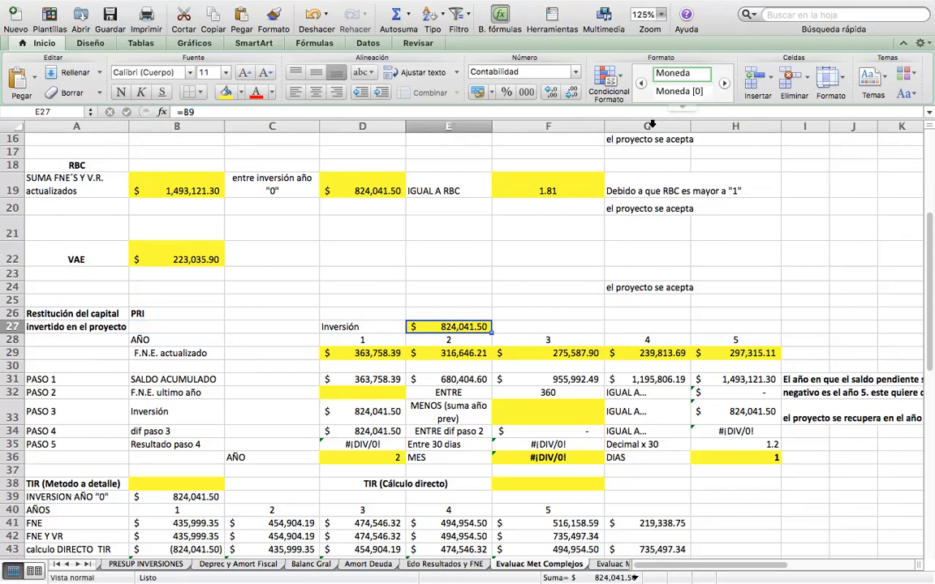
pyautogui.moveTo(925, 363); pyautogui.dragTo(922, 292)
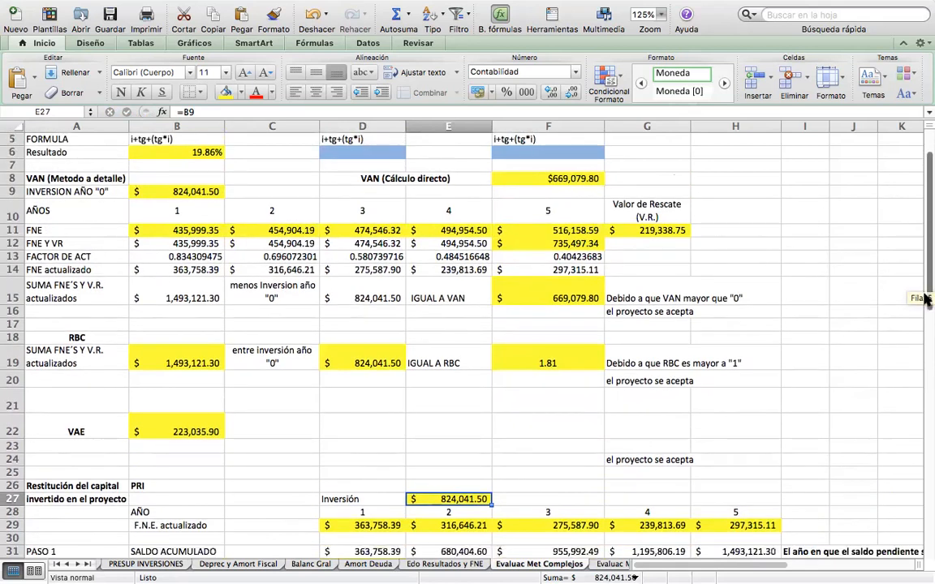
pyautogui.doubleClick(448, 500)
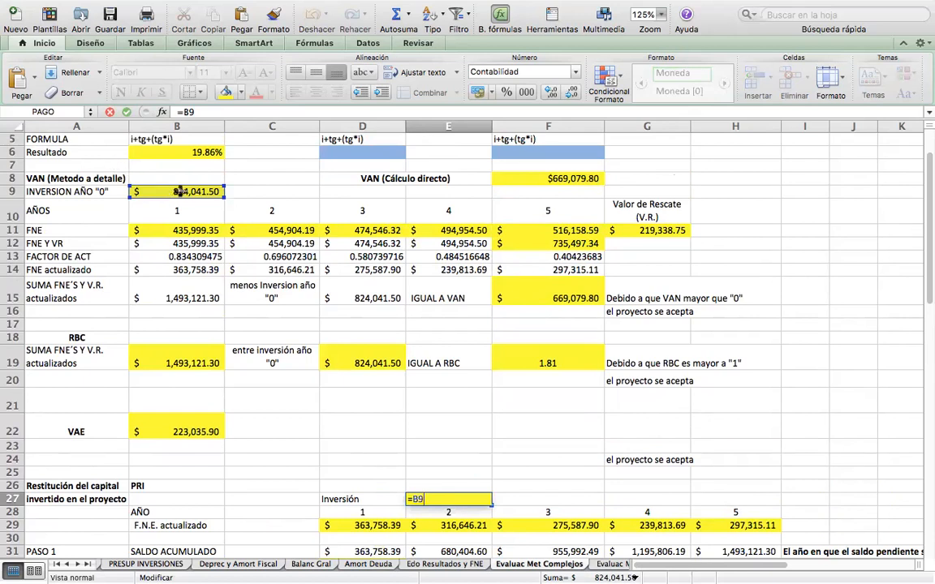
pyautogui.press('Return')
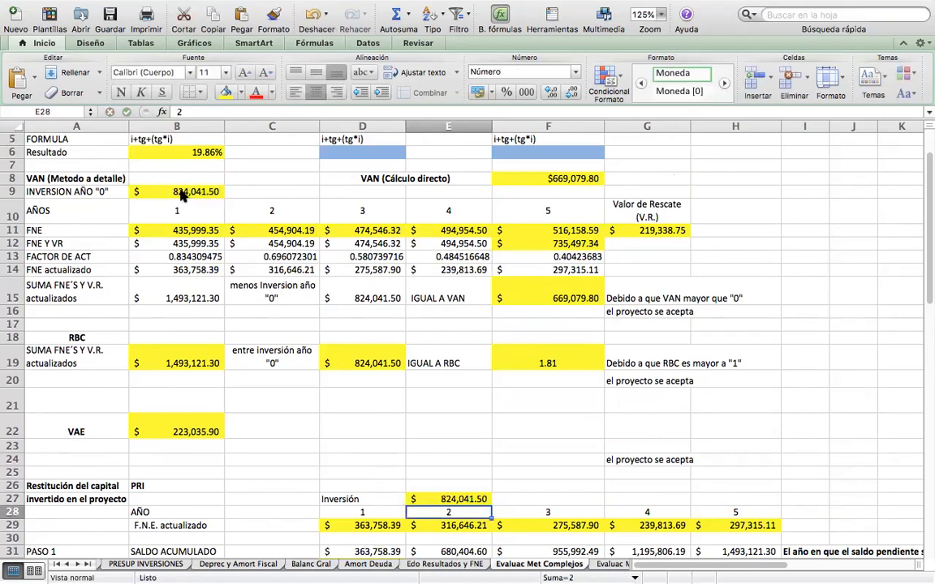
# Check that the year 1 F.N.E. actualizado in D29 is linked to the FNE actualizado in B14.
pyautogui.press('Down')
pyautogui.press('Down')
pyautogui.press('Down')
pyautogui.press('Down')
pyautogui.press('Down')
pyautogui.press('Down')
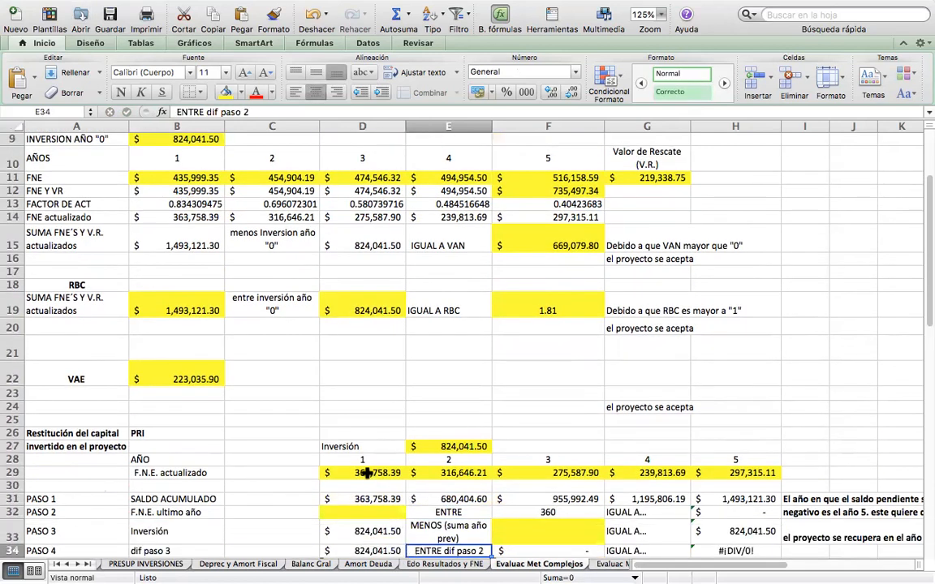
pyautogui.click(366, 473)
pyautogui.write('=')
pyautogui.click(176, 216)
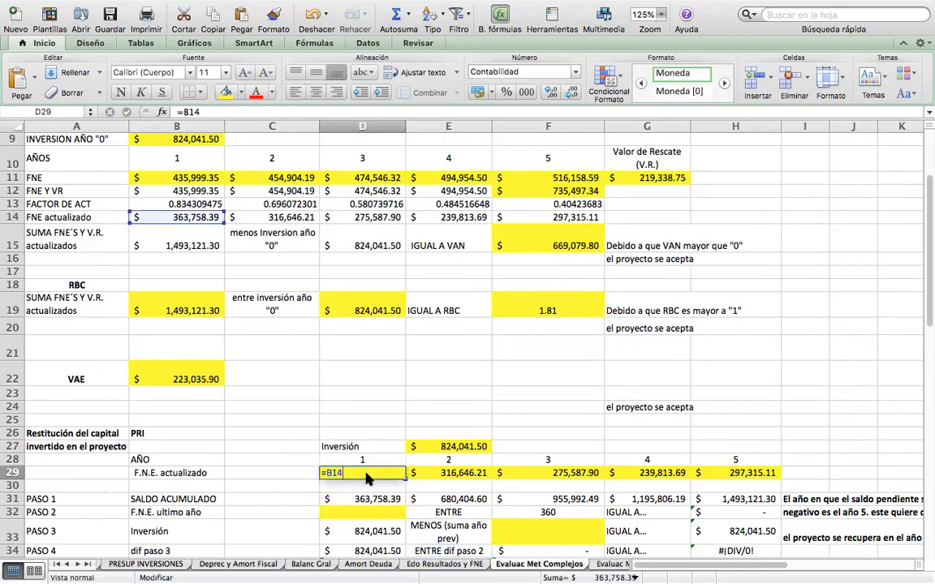
pyautogui.moveTo(922, 277); pyautogui.dragTo(922, 310)
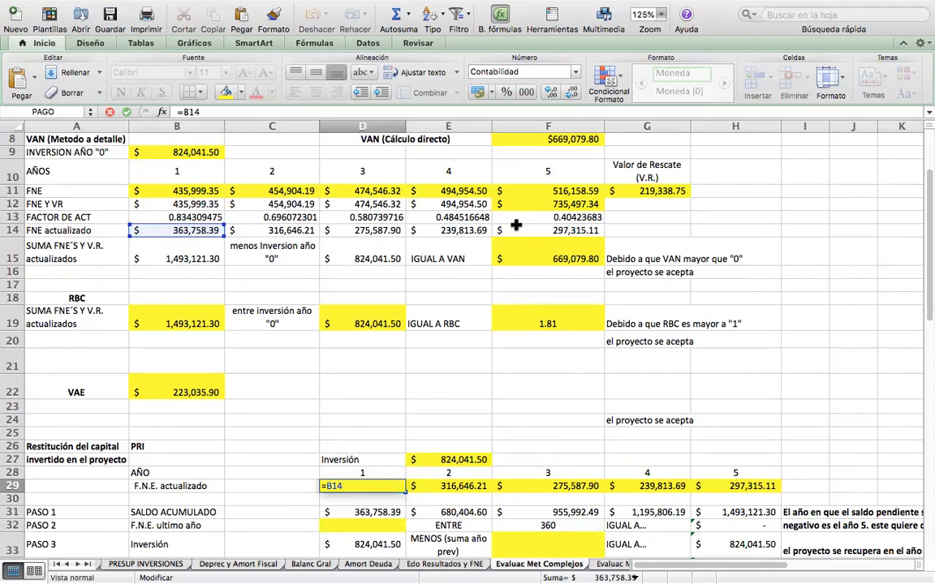
pyautogui.press('Return')
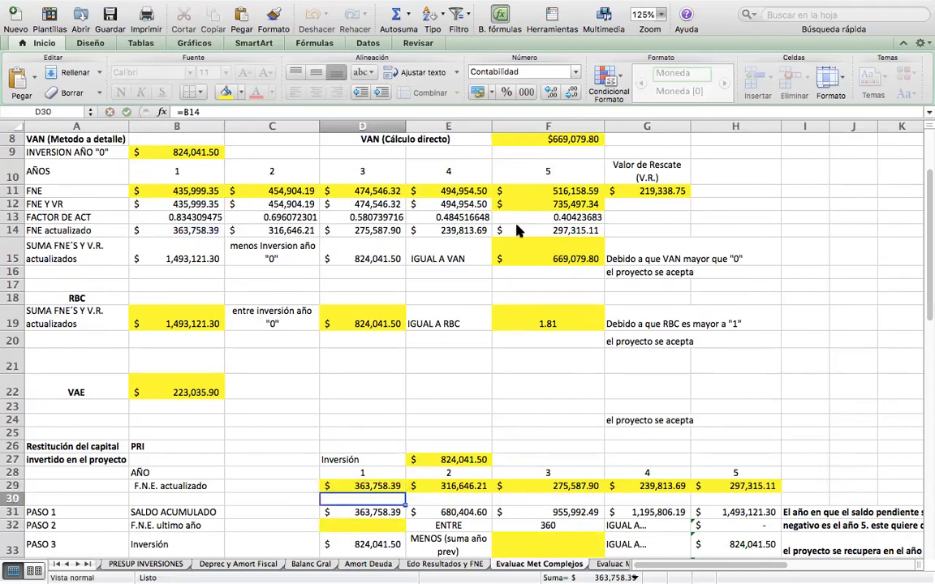
# Enter =B14 in D29 for the year 1 F.N.E. actualizado and copy the formula into E29.
pyautogui.write('=')
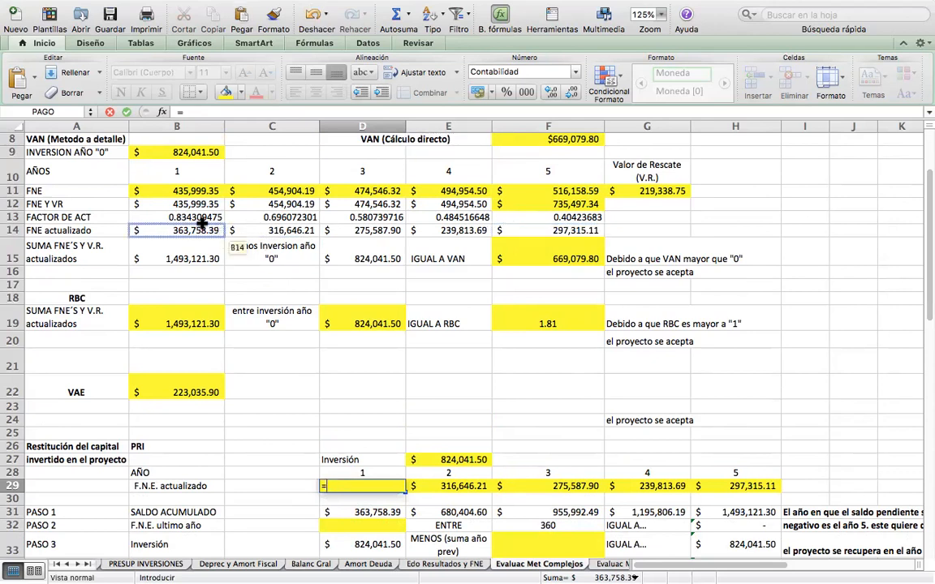
pyautogui.click(175, 230)
pyautogui.press('Return')
pyautogui.press('Up')
pyautogui.press('super+c')
pyautogui.press('Right')
pyautogui.press('Return')
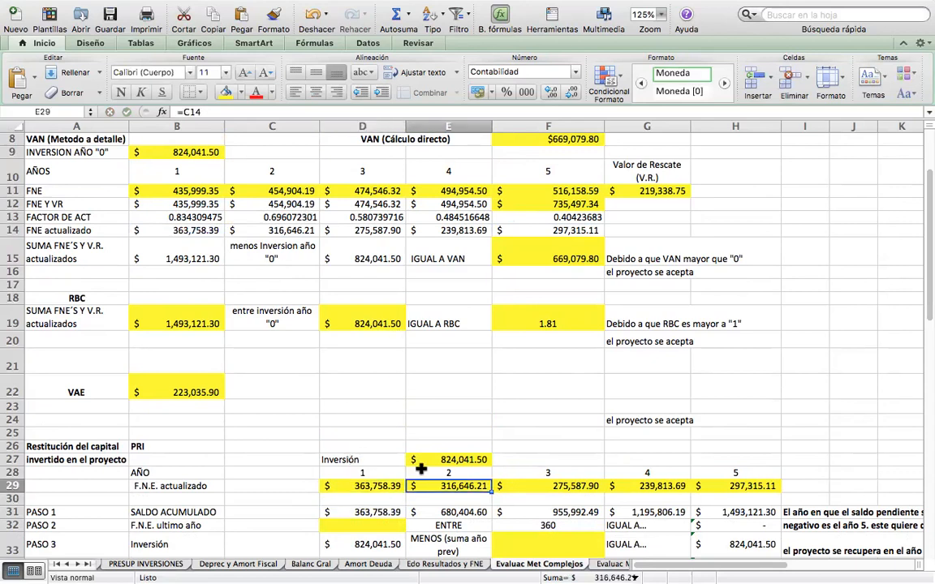
# Clear the F.N.E. actualizado amounts in E29:H29 and fill the D29 formula across to year 5 in H29.
pyautogui.moveTo(446, 485); pyautogui.dragTo(735, 486)
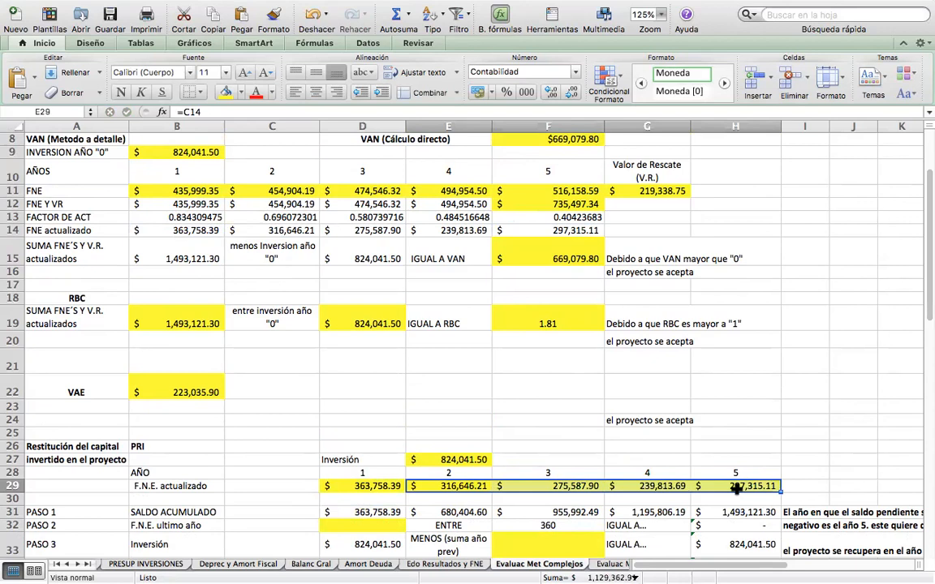
pyautogui.press('Delete')
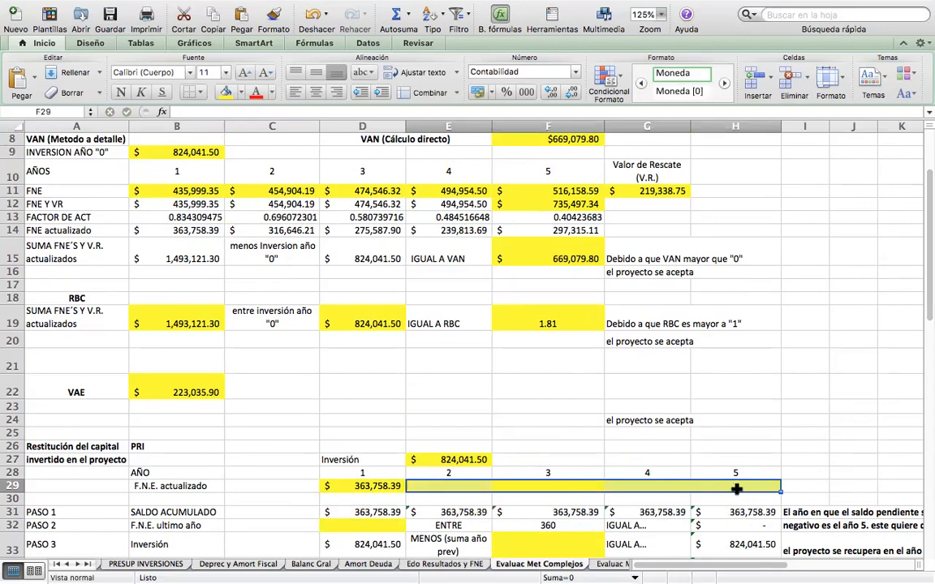
pyautogui.click(333, 485)
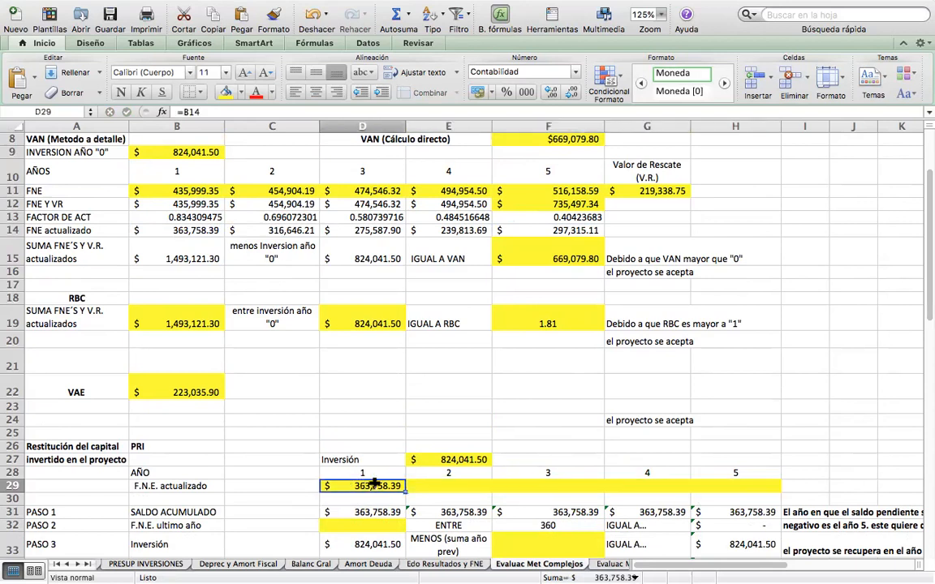
pyautogui.moveTo(405, 492); pyautogui.dragTo(755, 497)
pyautogui.click(710, 447)
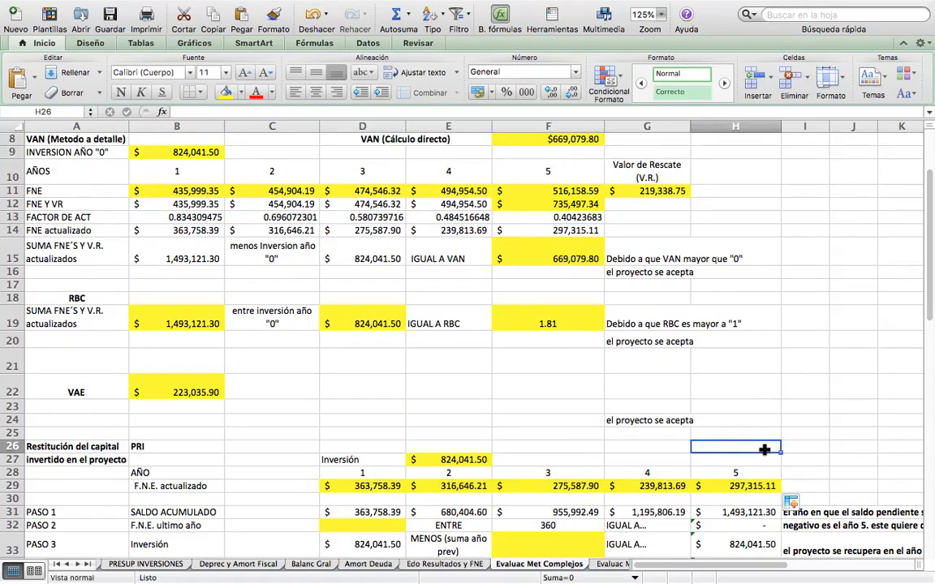
# Examine the PRI steps in rows 31 to 36 and select the F.N.E. actualizado amounts D29:H29 to compare with the Inversión.
pyautogui.click(667, 458)
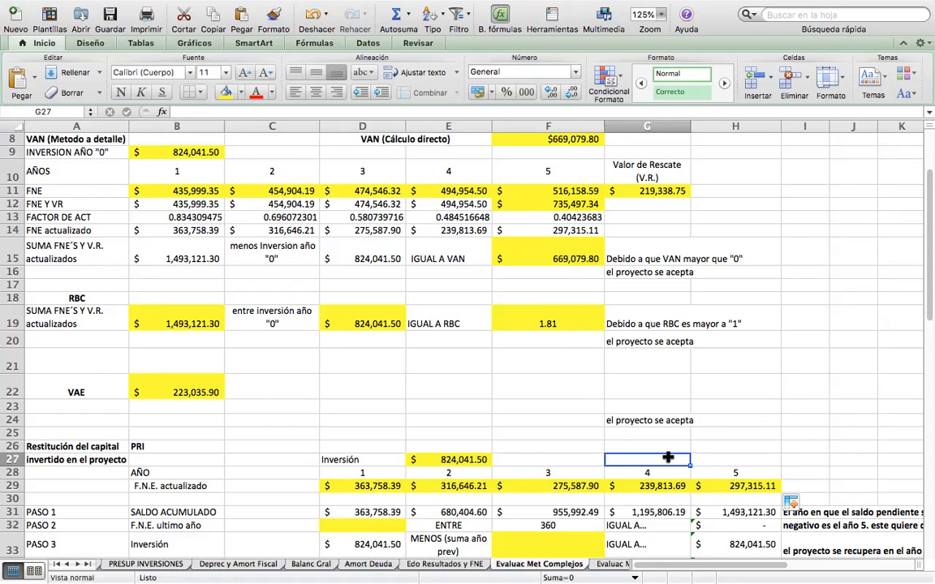
pyautogui.press('Down')
pyautogui.press('Down')
pyautogui.press('Down')
pyautogui.press('Down')
pyautogui.press('Down')
pyautogui.press('Down')
pyautogui.press('Down')
pyautogui.press('Down')
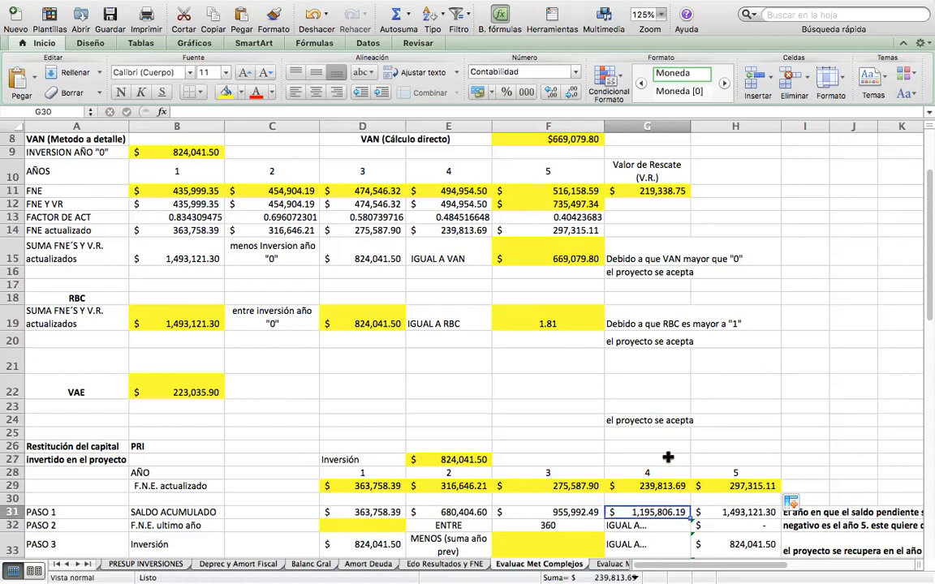
pyautogui.press('Down')
pyautogui.press('Down')
pyautogui.press('Down')
pyautogui.press('Down')
pyautogui.press('Down')
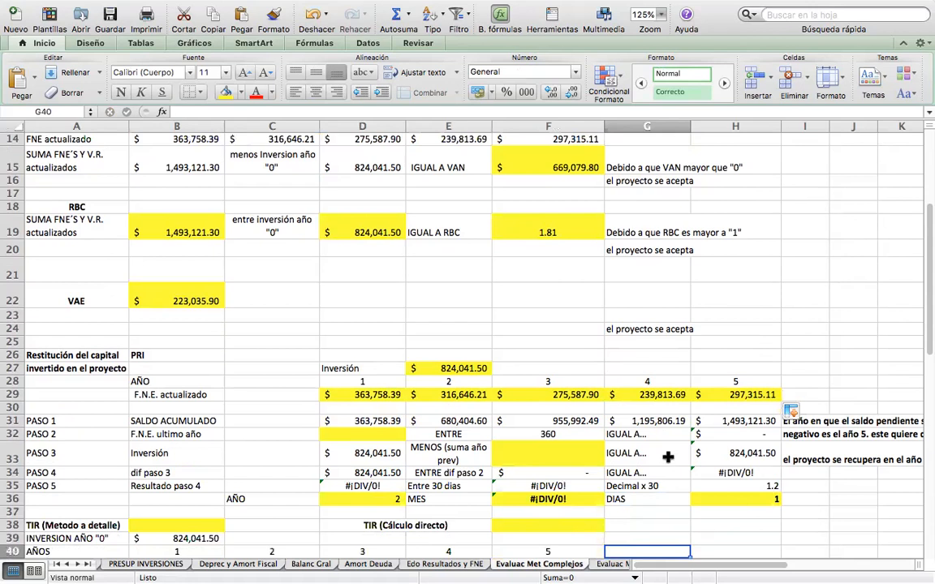
pyautogui.moveTo(324, 394); pyautogui.dragTo(755, 396)
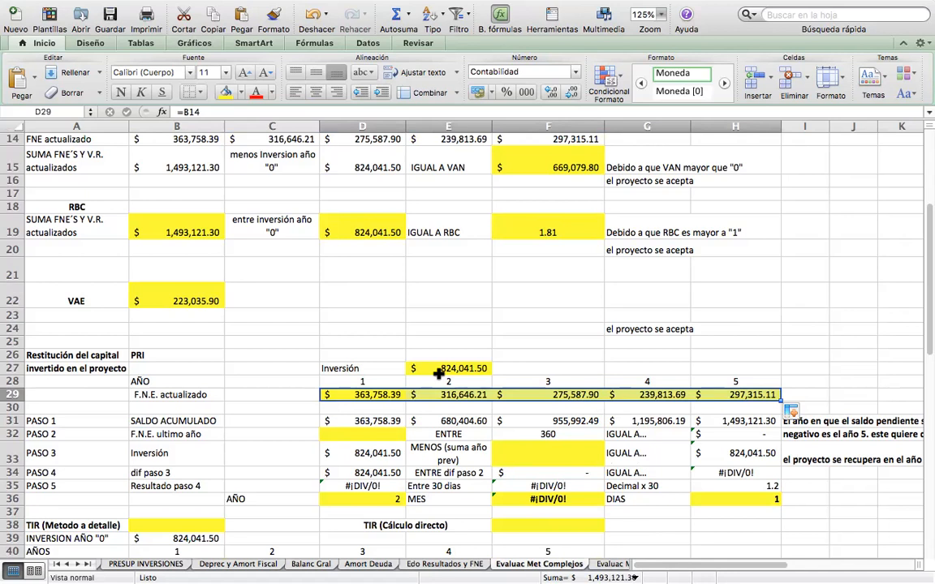
# Enter =D29 in D31 as the year 1 SALDO ACUMULADO of PASO 1.
pyautogui.press('Down')
pyautogui.press('Down')
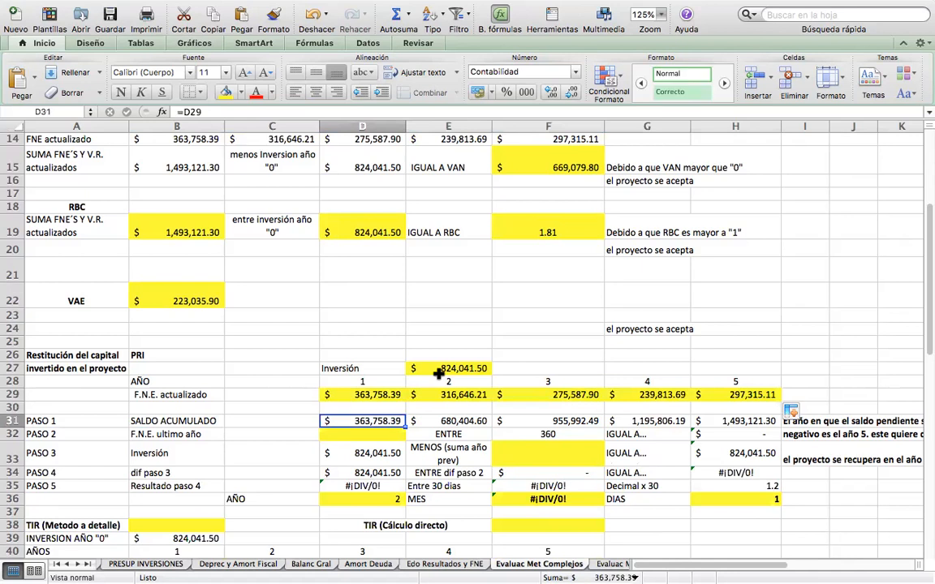
pyautogui.press('Right')
pyautogui.press('Right')
pyautogui.press('Right')
pyautogui.press('Right')
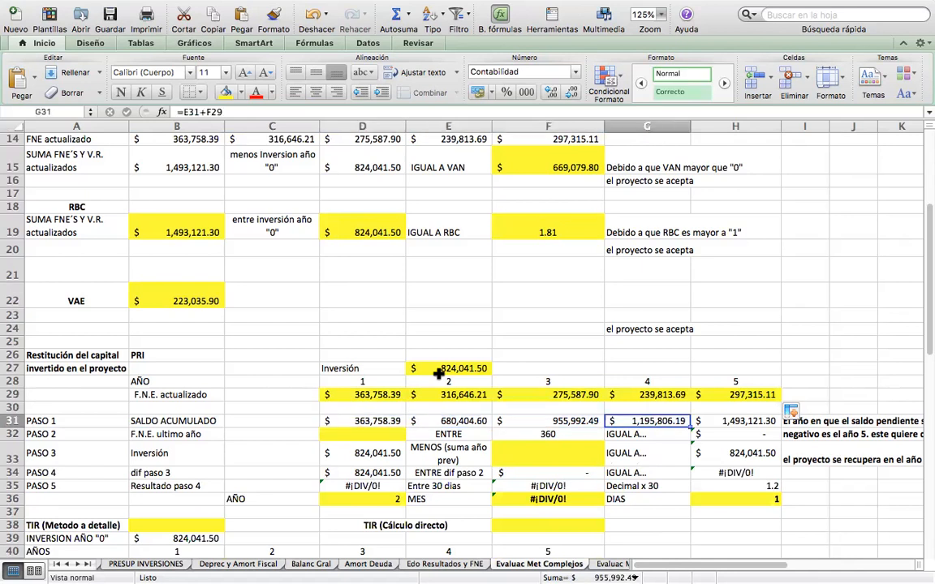
pyautogui.press('Left')
pyautogui.press('Left')
pyautogui.press('Left')
pyautogui.press('Left')
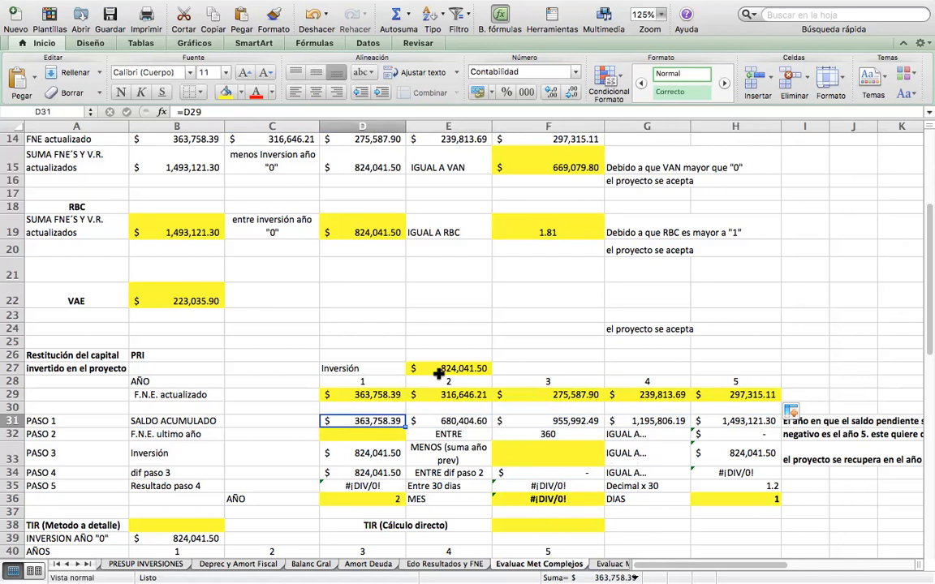
pyautogui.write('=')
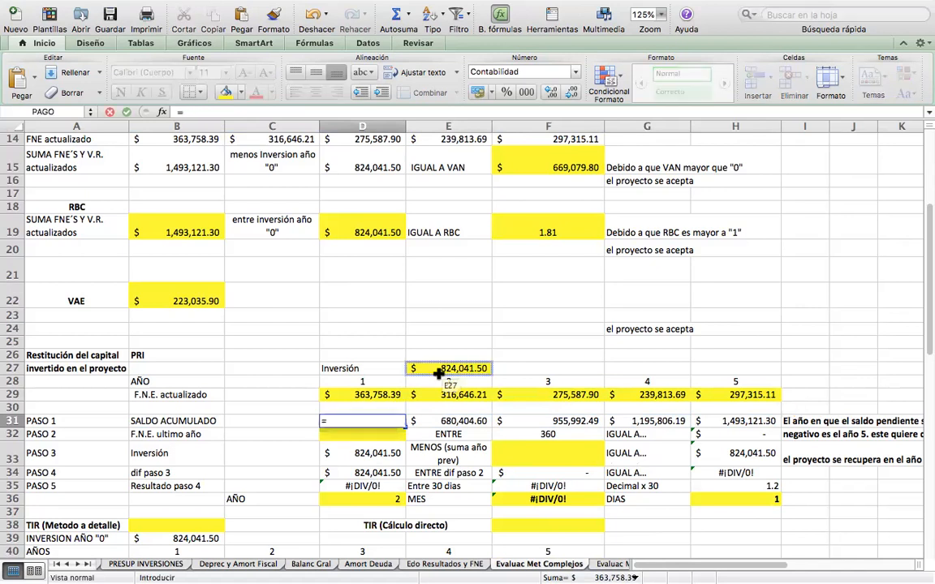
pyautogui.click(375, 396)
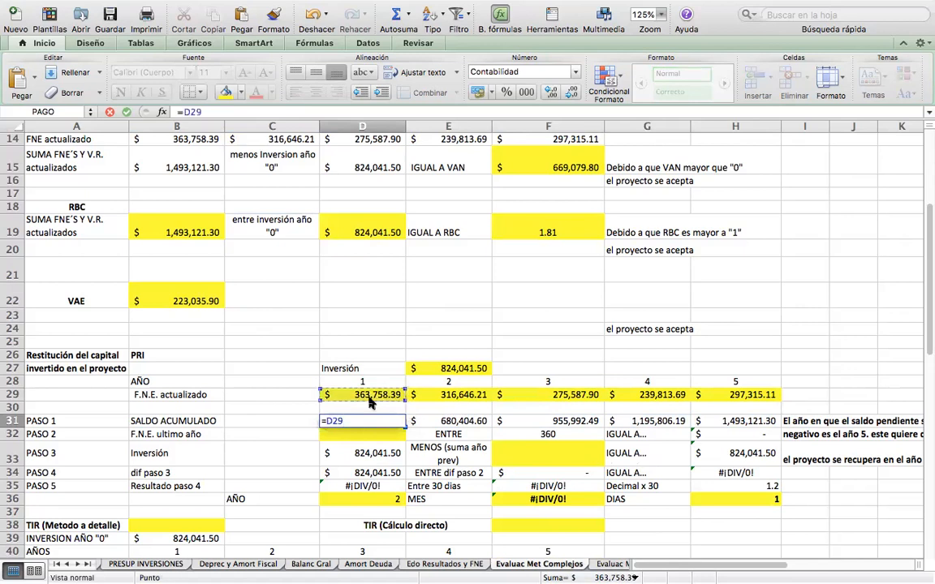
pyautogui.press('Return')
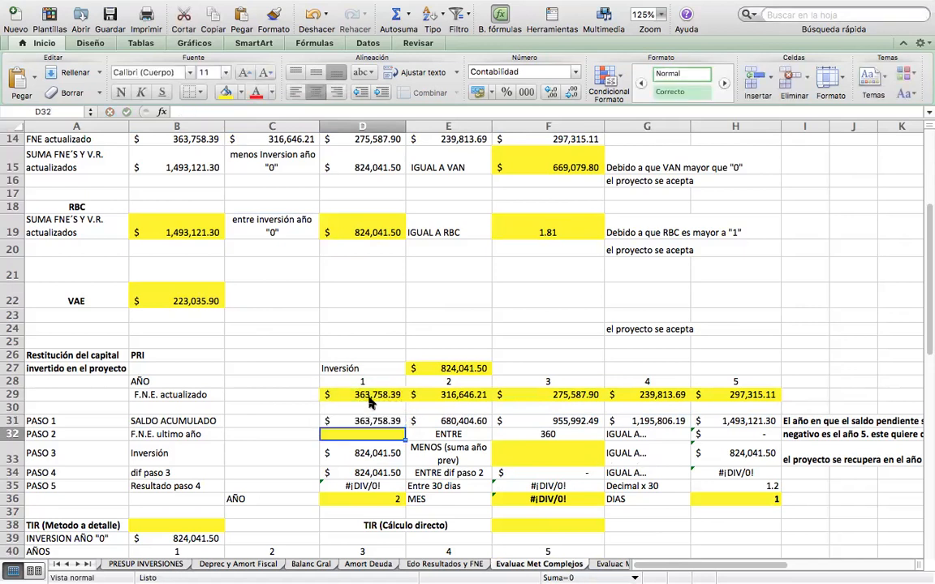
# Clear the SALDO ACUMULADO amounts of years 2 to 5 in E31:H31.
pyautogui.press('Up')
pyautogui.press('Right')
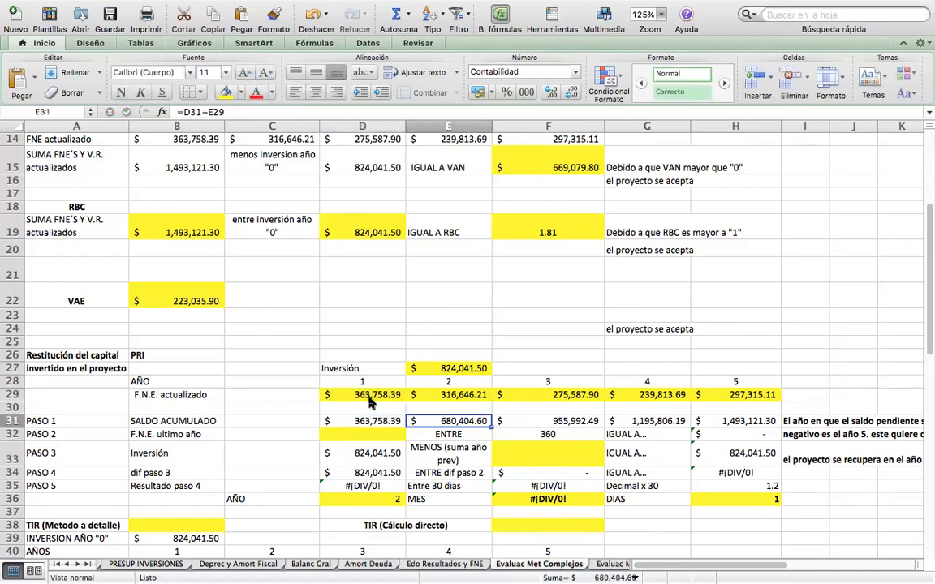
pyautogui.moveTo(455, 419); pyautogui.dragTo(712, 420)
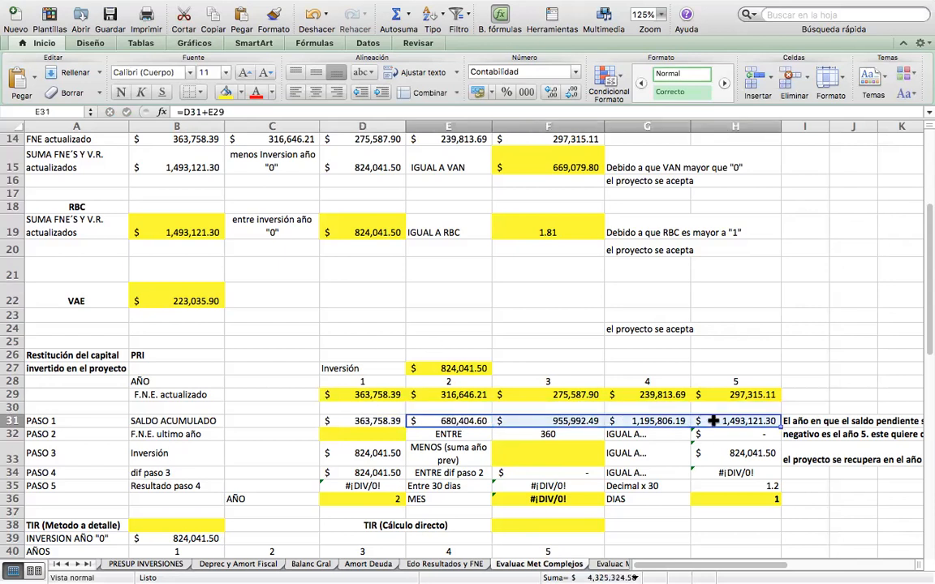
pyautogui.press('Delete')
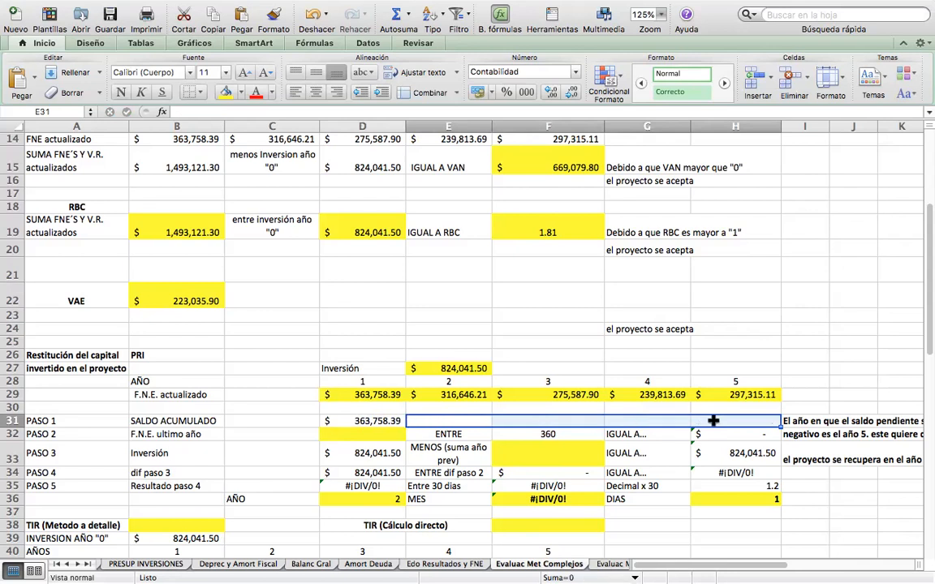
# Enter =D31+E29 in E31 for the year 2 SALDO ACUMULADO and fill the formula across to year 5 in H31.
pyautogui.press('Down')
pyautogui.press('Up')
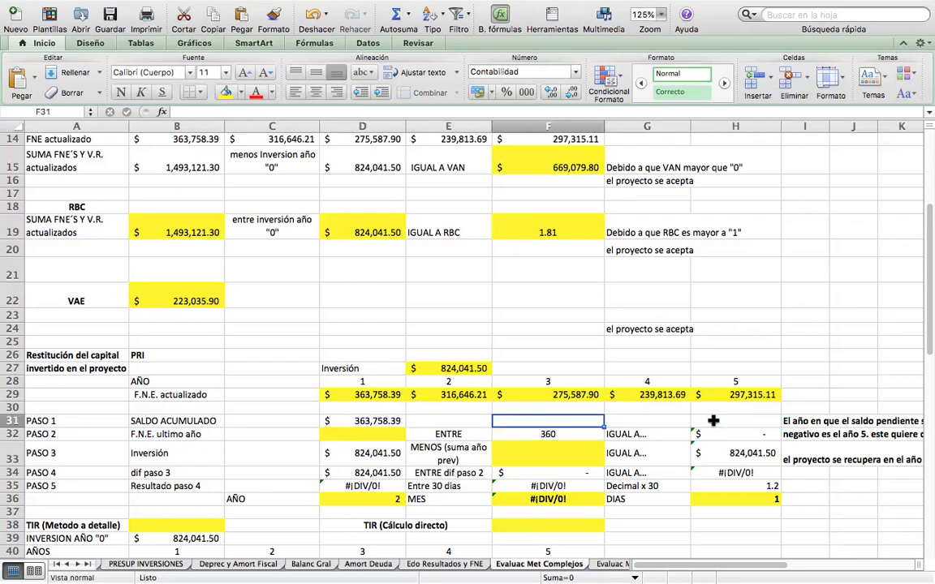
pyautogui.press('Left')
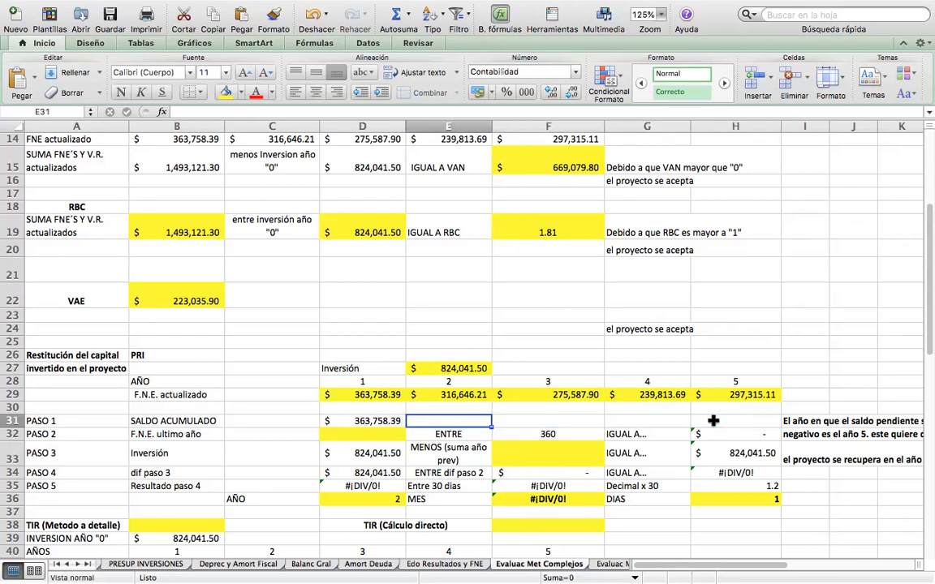
pyautogui.write('=')
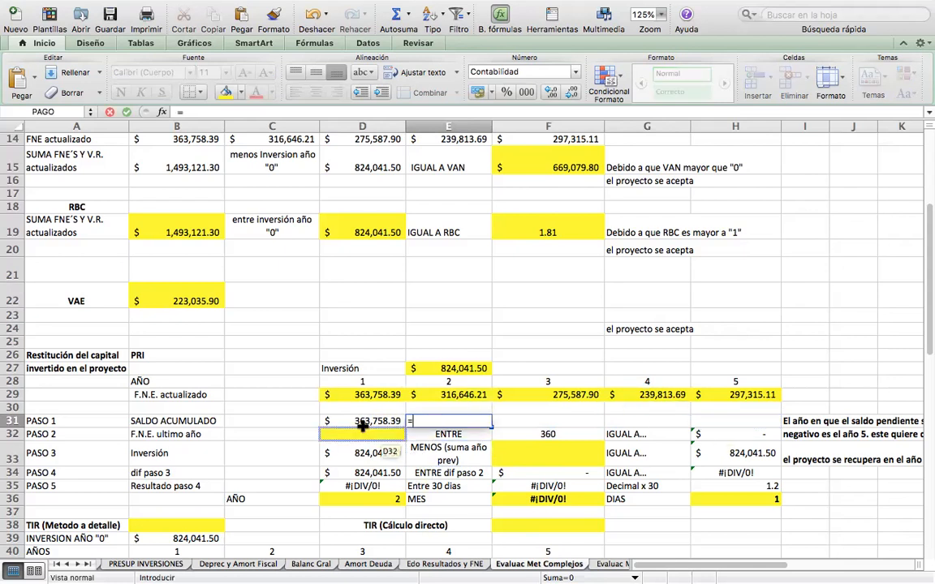
pyautogui.click(357, 421)
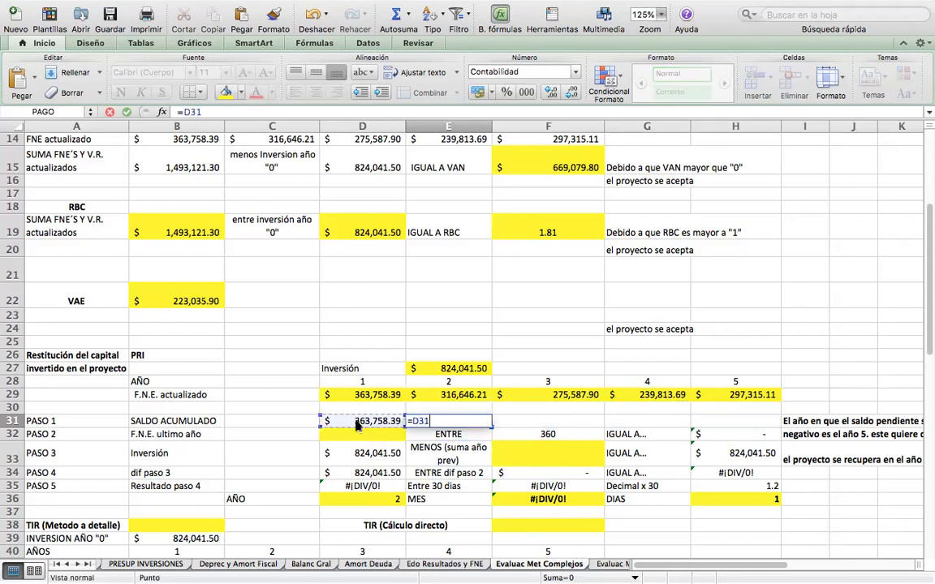
pyautogui.write('+')
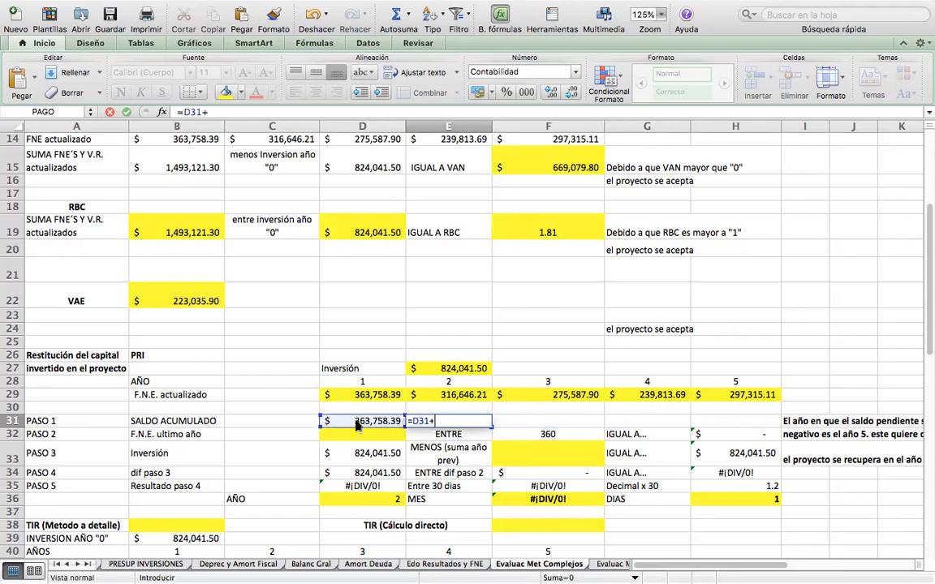
pyautogui.click(440, 395)
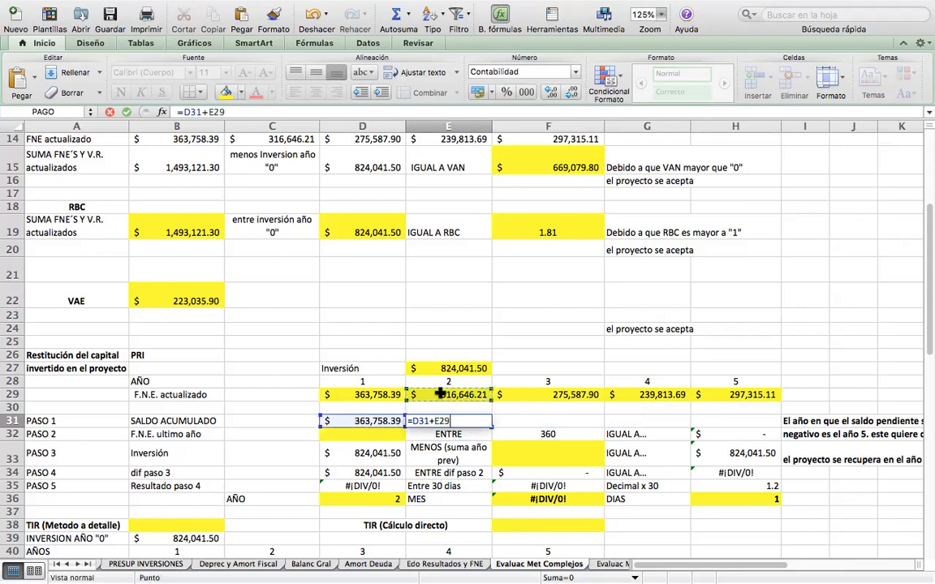
pyautogui.press('Return')
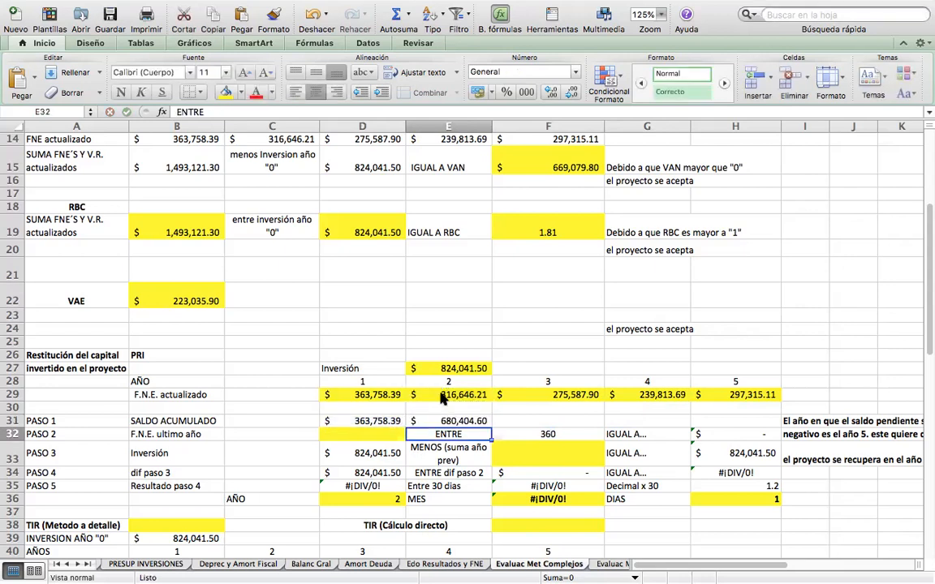
pyautogui.press('Up')
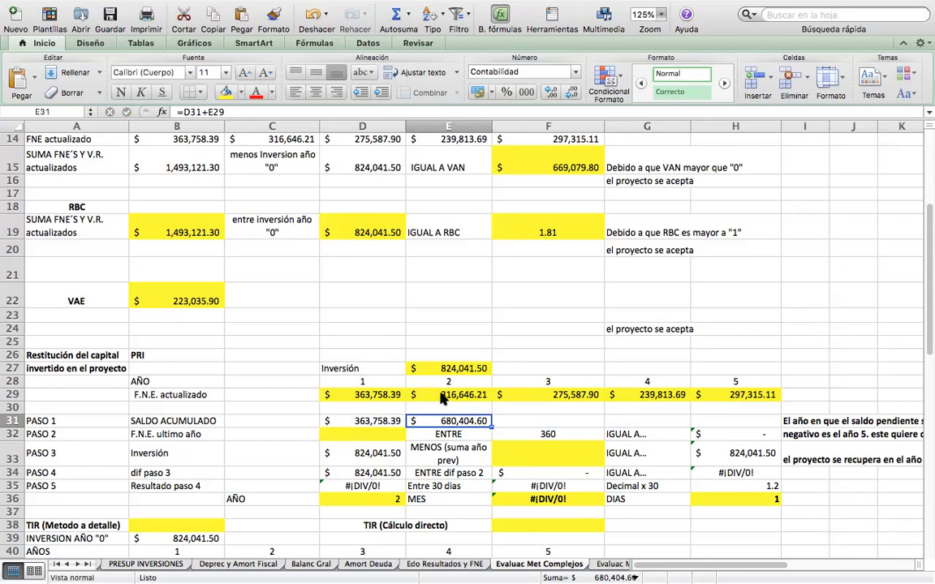
pyautogui.moveTo(490, 425); pyautogui.dragTo(748, 422)
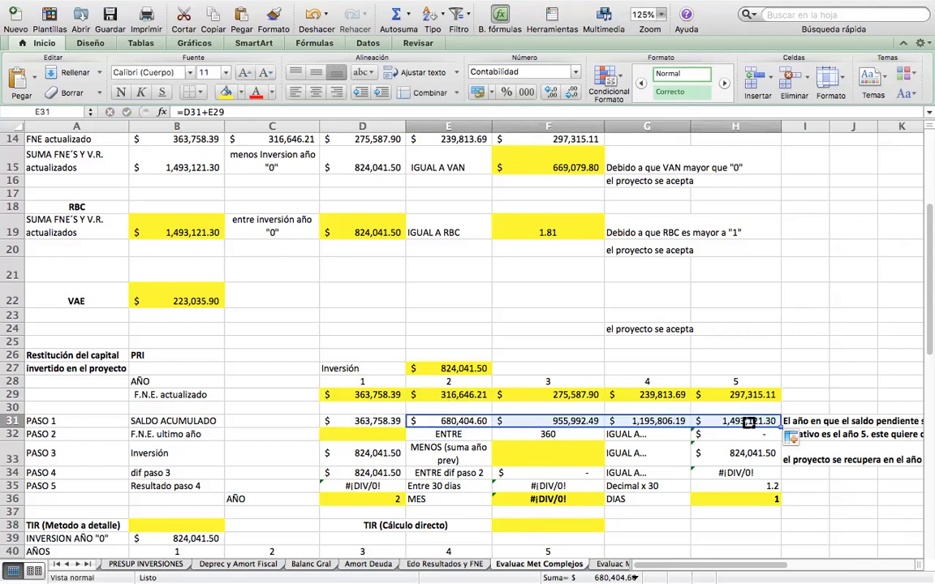
# Check the year 3 SALDO ACUMULADO formula in F31 and compare the accumulated balances in D31:F31 with the Inversión.
pyautogui.click(565, 421)
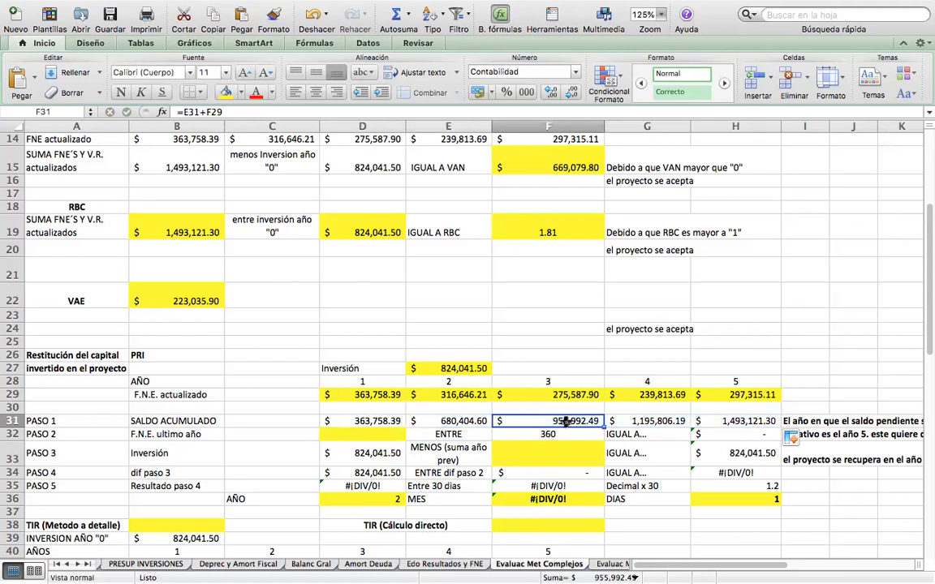
pyautogui.doubleClick(566, 421)
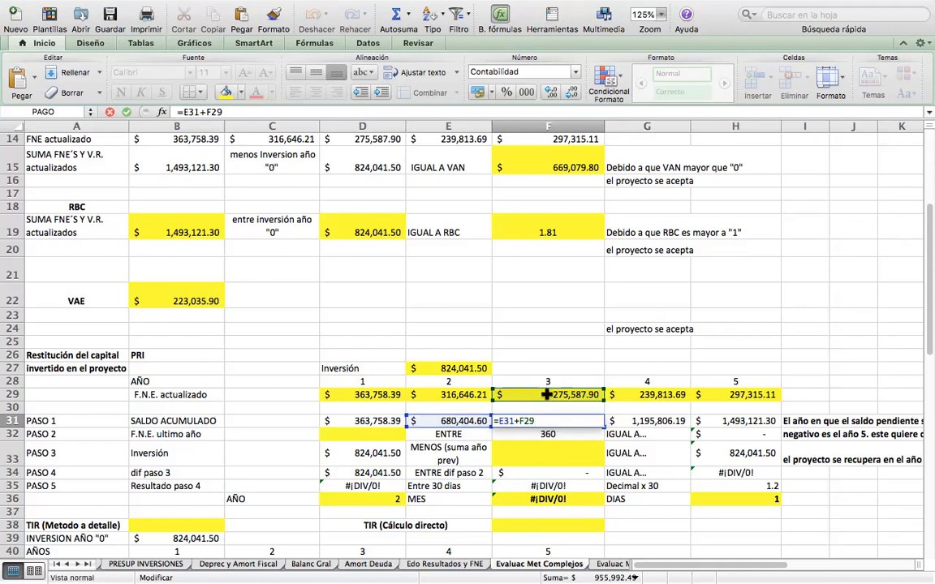
pyautogui.press('Return')
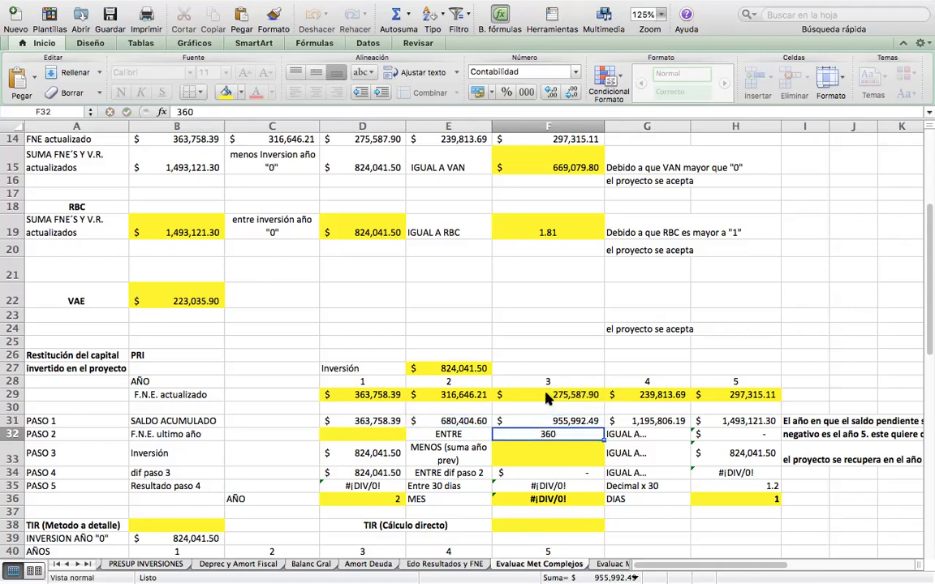
pyautogui.press('Up')
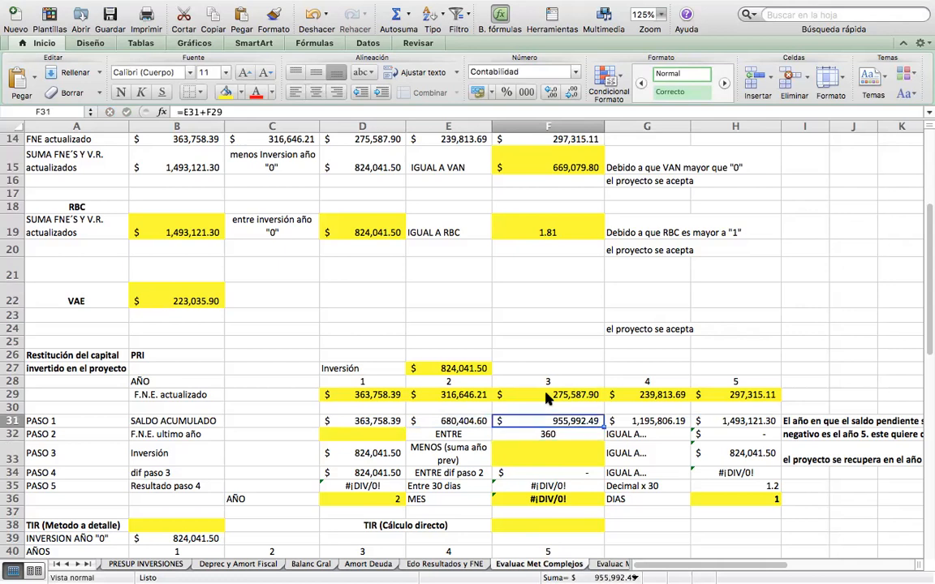
pyautogui.press('Down')
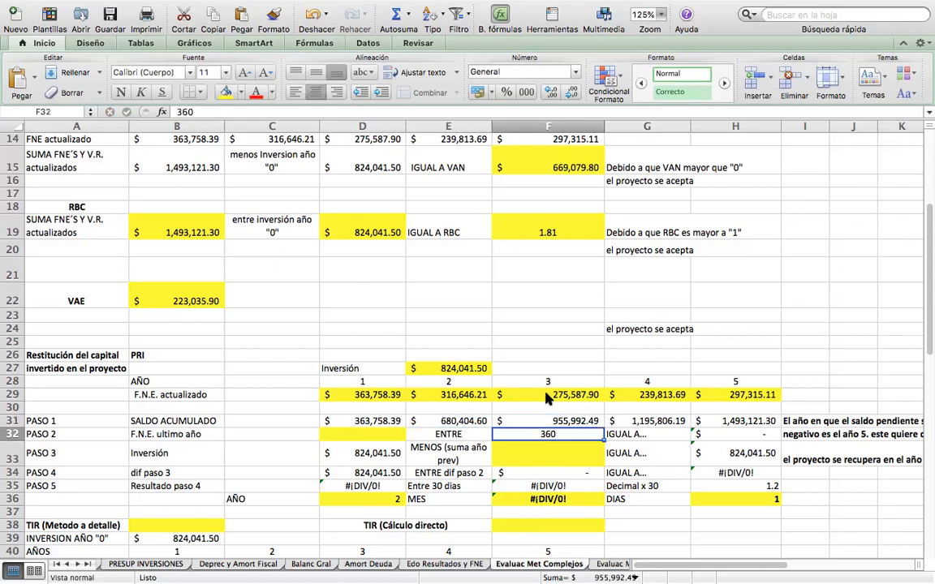
pyautogui.press('Left')
pyautogui.press('Left')
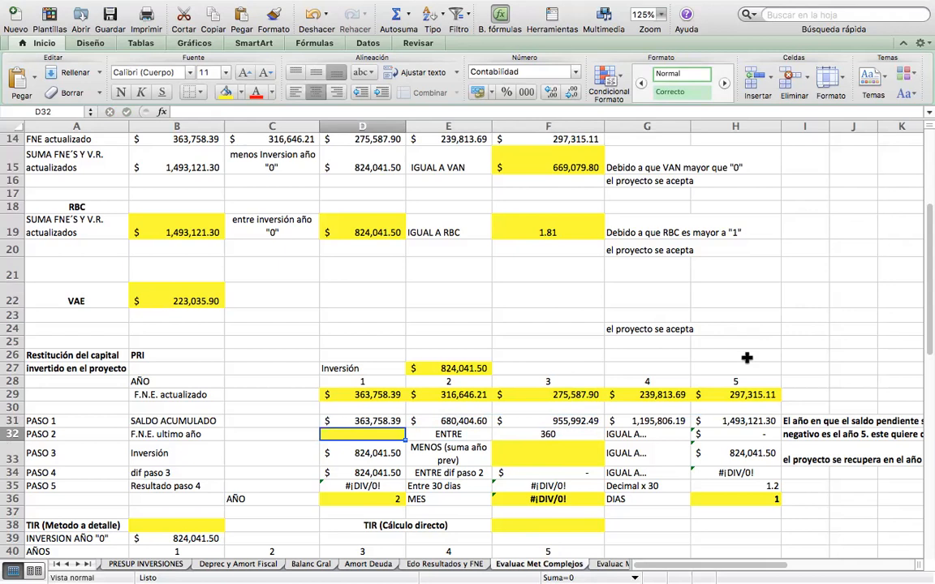
pyautogui.click(370, 420)
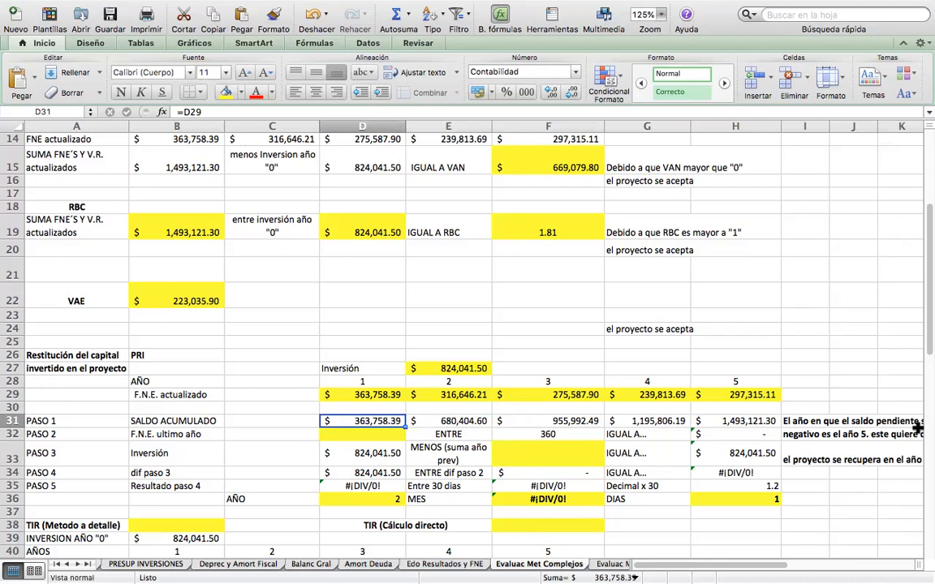
pyautogui.press('Right')
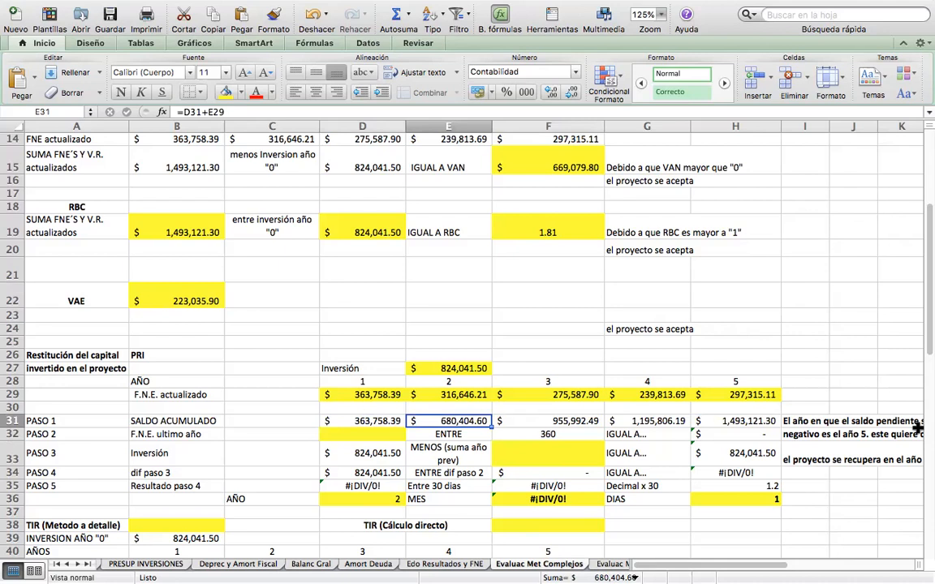
pyautogui.press('Right')
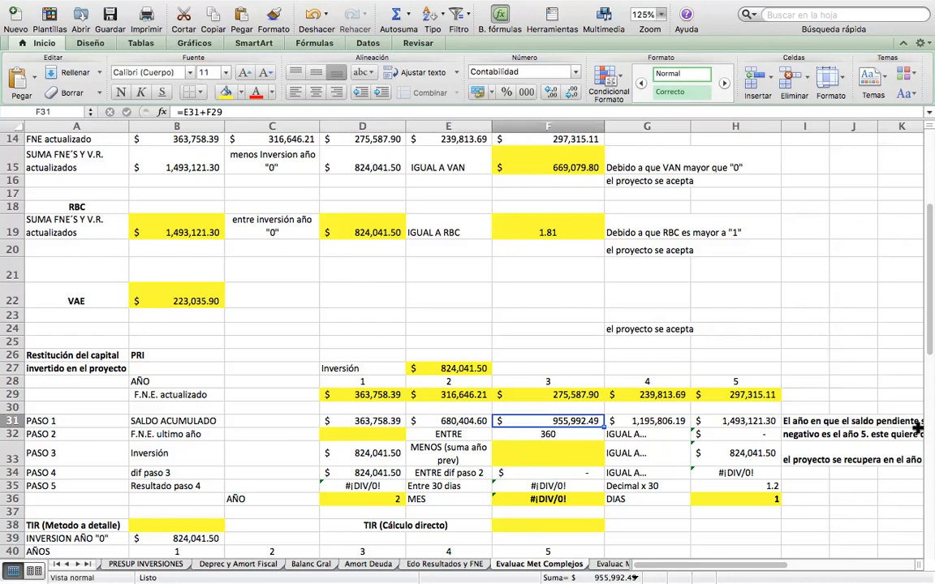
# Enter =F29 in D32 as the F.N.E. ultimo año of PASO 2.
pyautogui.press('Down')
pyautogui.press('Left')
pyautogui.press('Left')
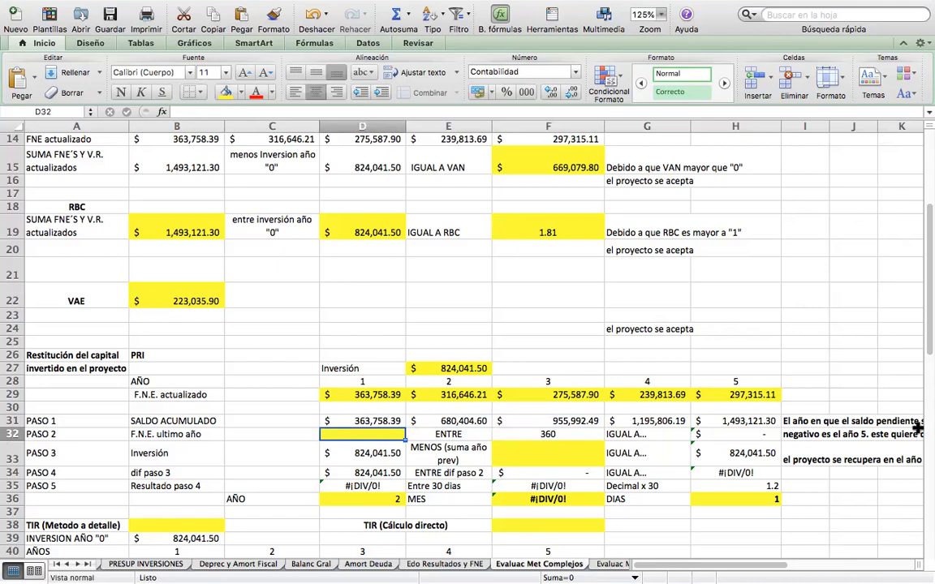
pyautogui.write('=')
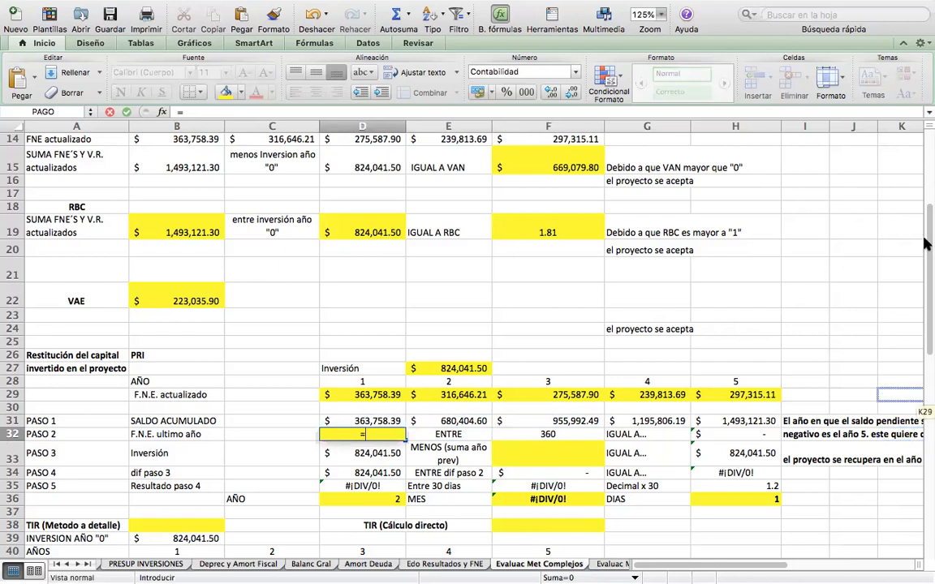
pyautogui.click(564, 394)
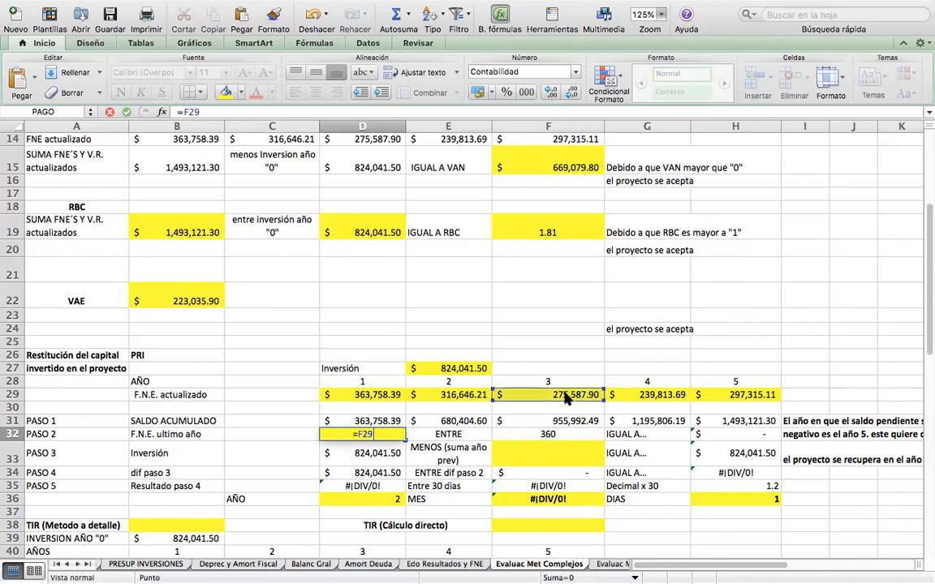
pyautogui.press('Return')
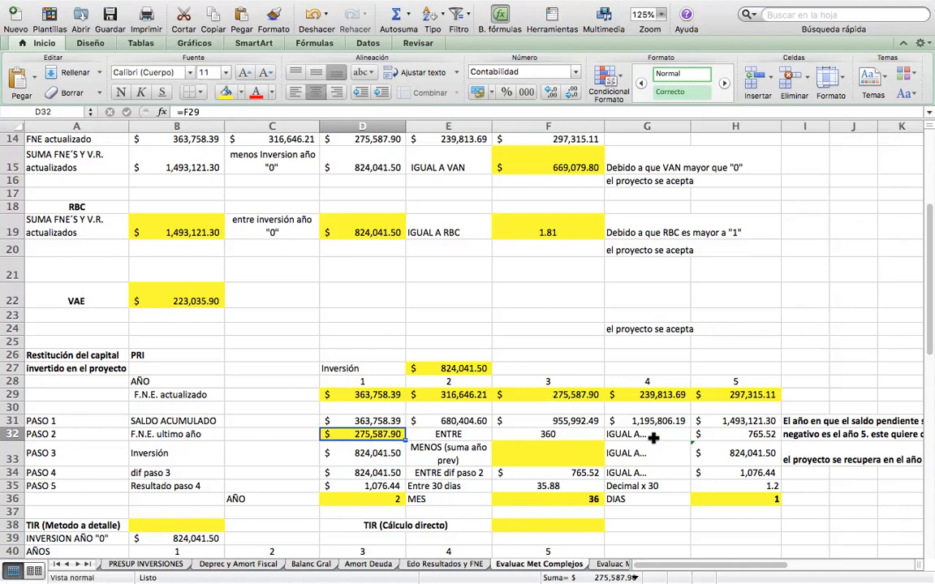
# Clear the AÑO, MES and DIAS results of the PRI in D36, F36 and H36.
pyautogui.click(390, 499)
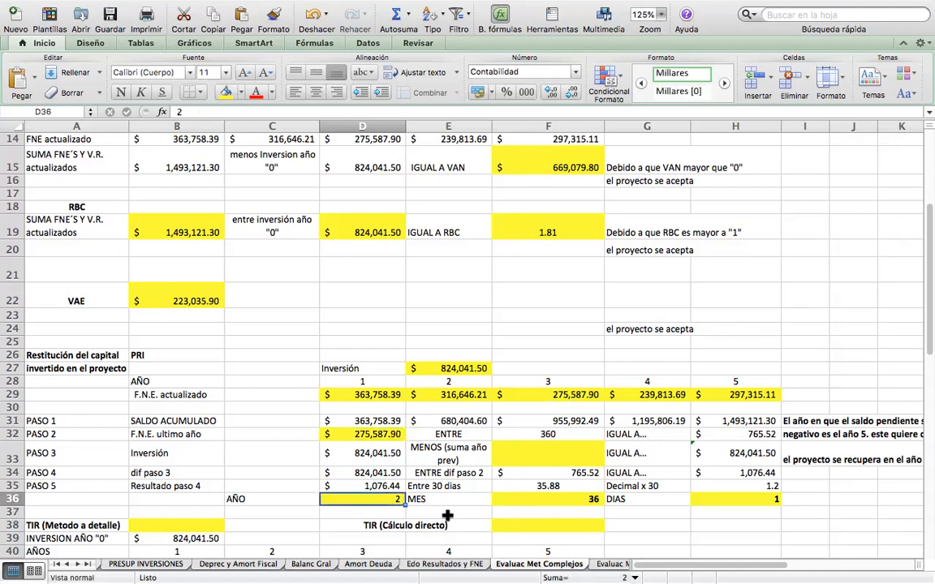
pyautogui.press('Delete')
pyautogui.press('Right')
pyautogui.press('Right')
pyautogui.press('Right')
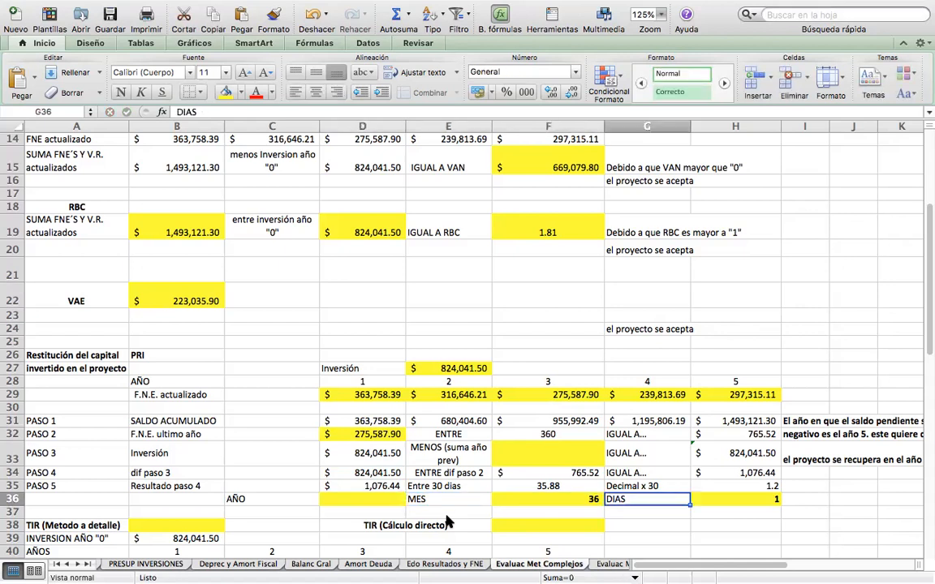
pyautogui.press('Left')
pyautogui.press('Delete')
pyautogui.press('Right')
pyautogui.press('Right')
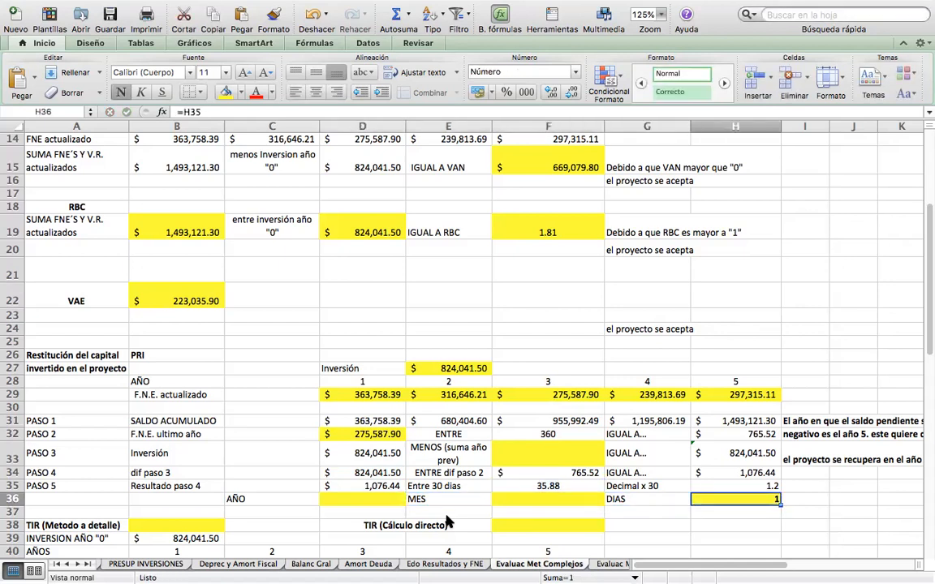
pyautogui.press('BackSpace')
pyautogui.press('Return')
pyautogui.press('Up')
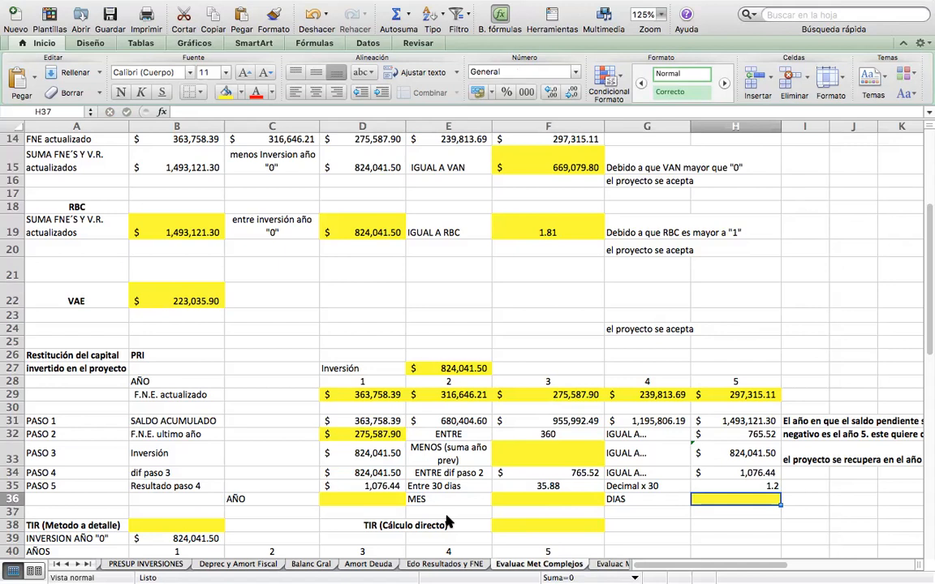
# Enter 2 in D36 as the AÑO result of the PRI.
pyautogui.press('Left')
pyautogui.press('Left')
pyautogui.press('Left')
pyautogui.press('Left')
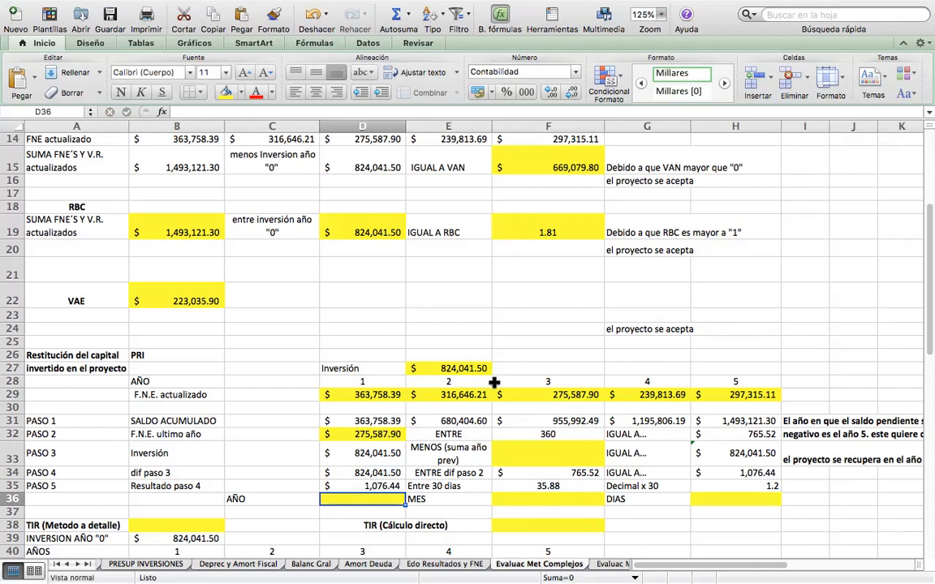
pyautogui.write('2')
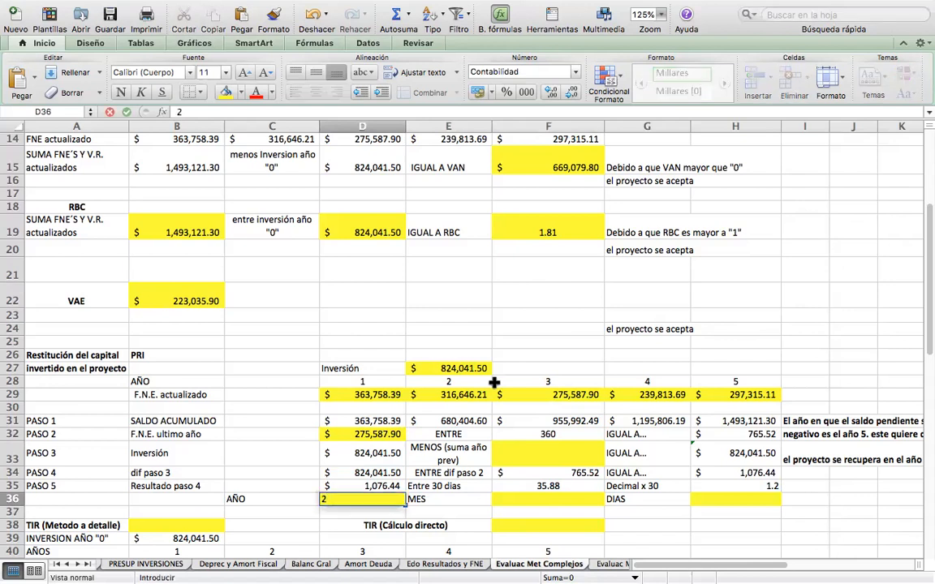
pyautogui.press('Return')
pyautogui.press('Up')
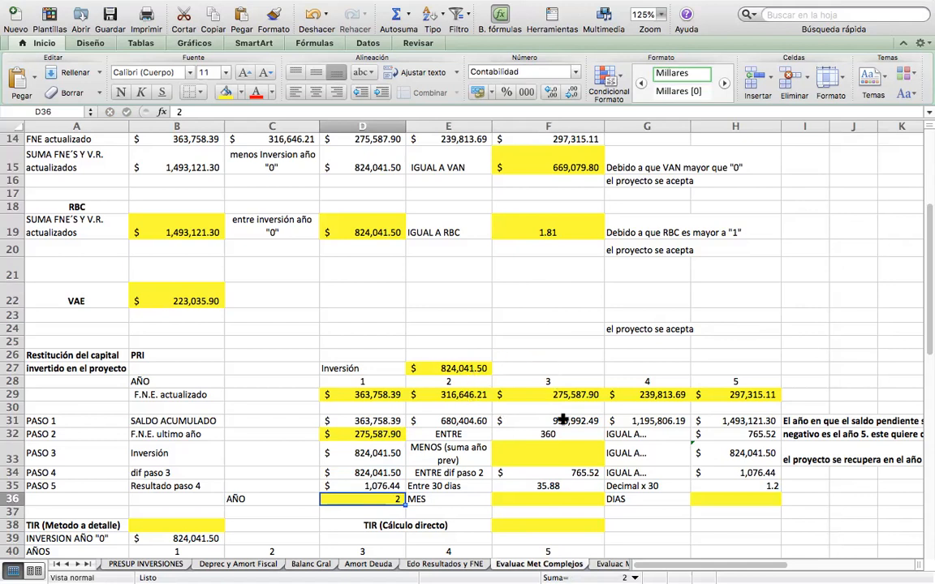
# Compare the year 3 F.N.E. and the year 2 SALDO ACUMULADO with the Inversión, and check the PASO 2 formulas in D32 and H32.
pyautogui.moveTo(548, 393); pyautogui.dragTo(546, 421)
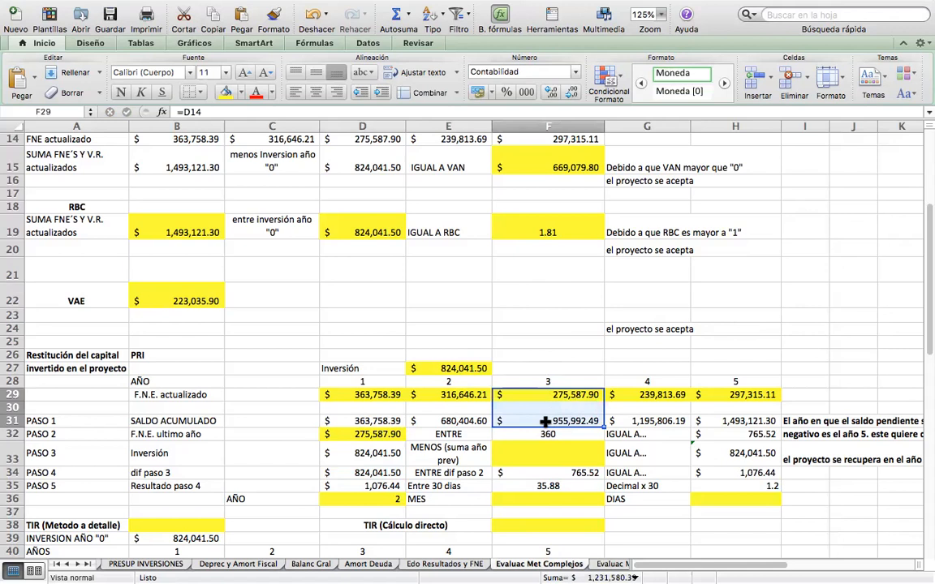
pyautogui.click(546, 394)
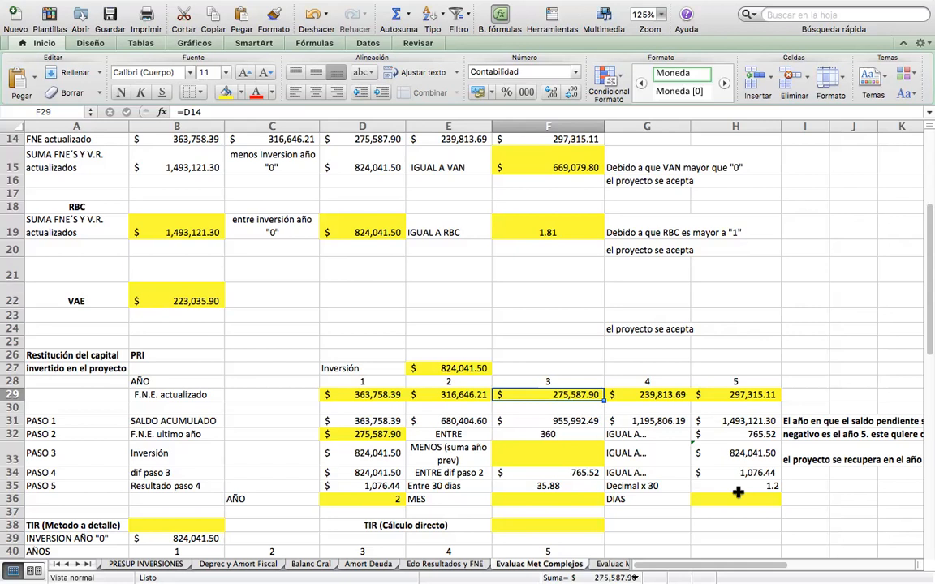
pyautogui.click(452, 421)
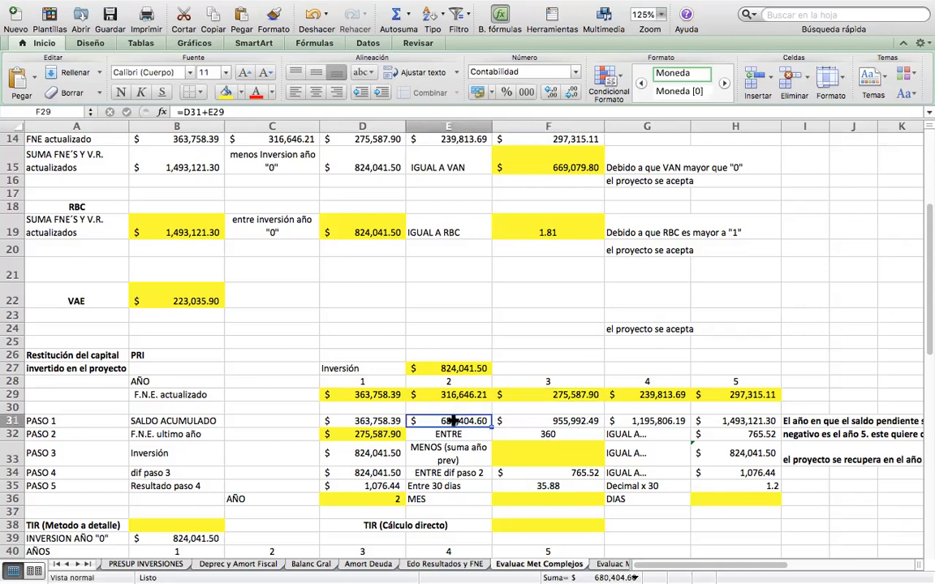
pyautogui.click(460, 367)
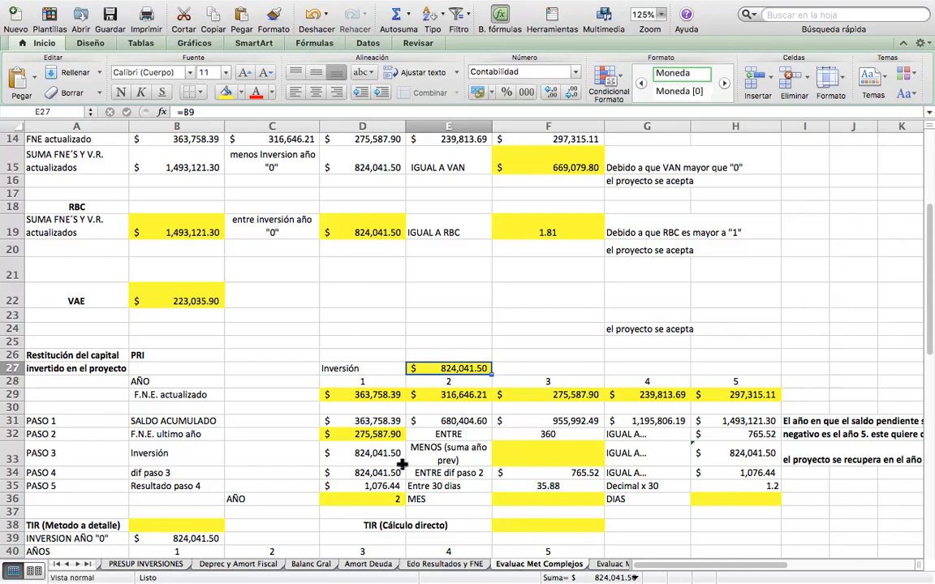
pyautogui.click(375, 435)
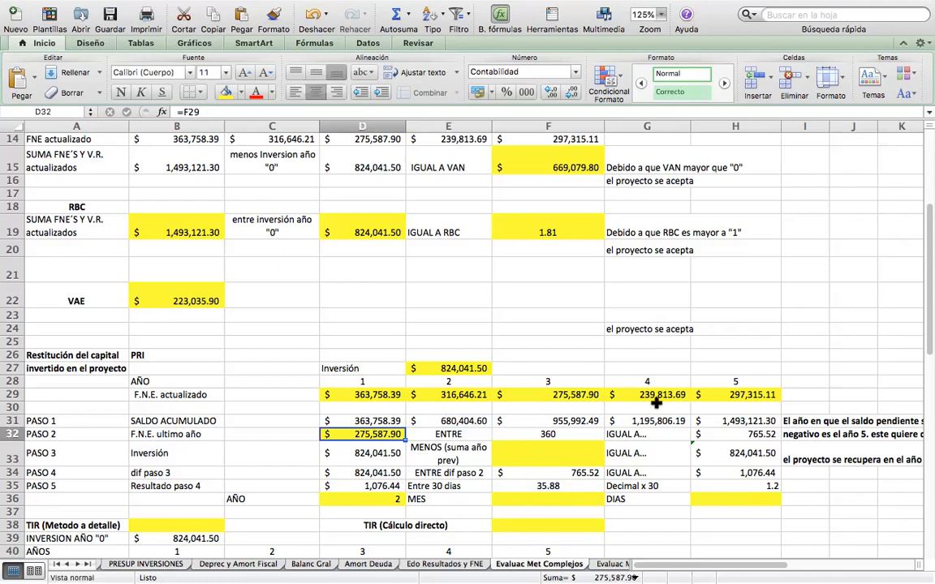
pyautogui.click(729, 435)
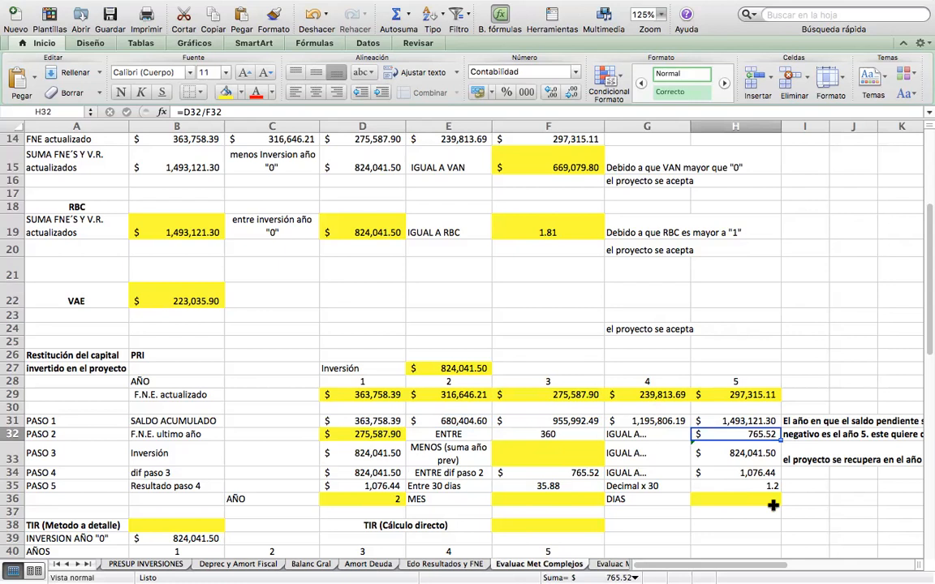
# Enter =E31 in F33 as the previous year's accumulated sum subtracted from the Inversión in PASO 3.
pyautogui.click(367, 452)
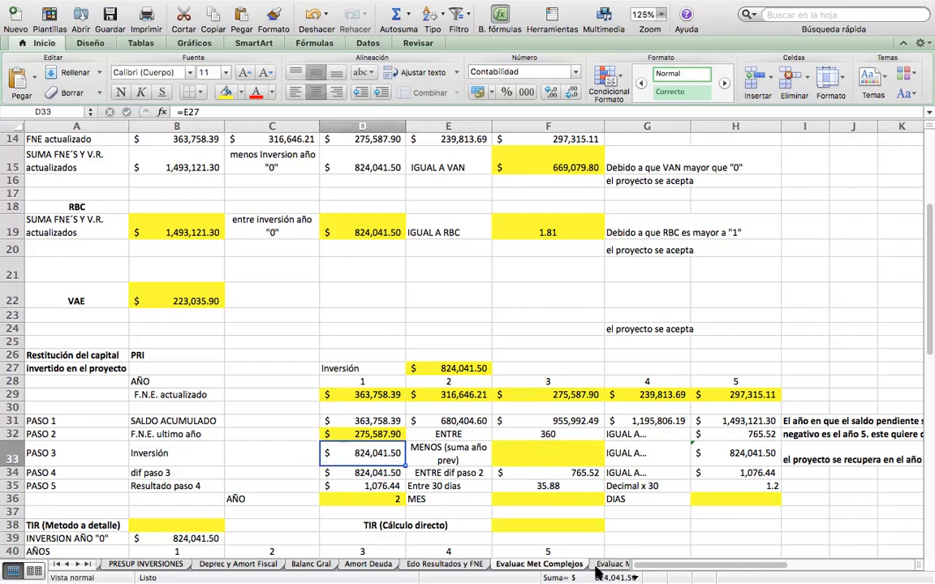
pyautogui.press('Right')
pyautogui.press('Right')
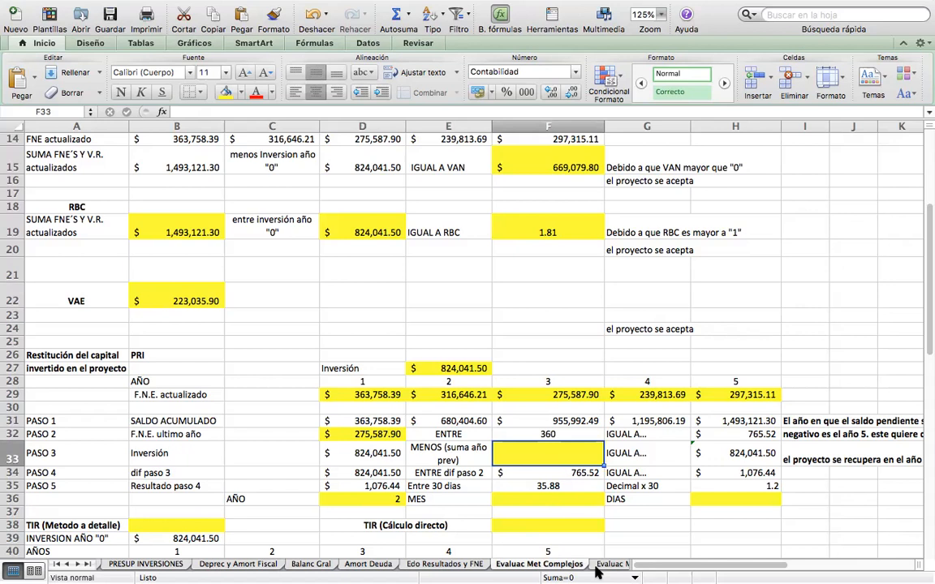
pyautogui.write('=')
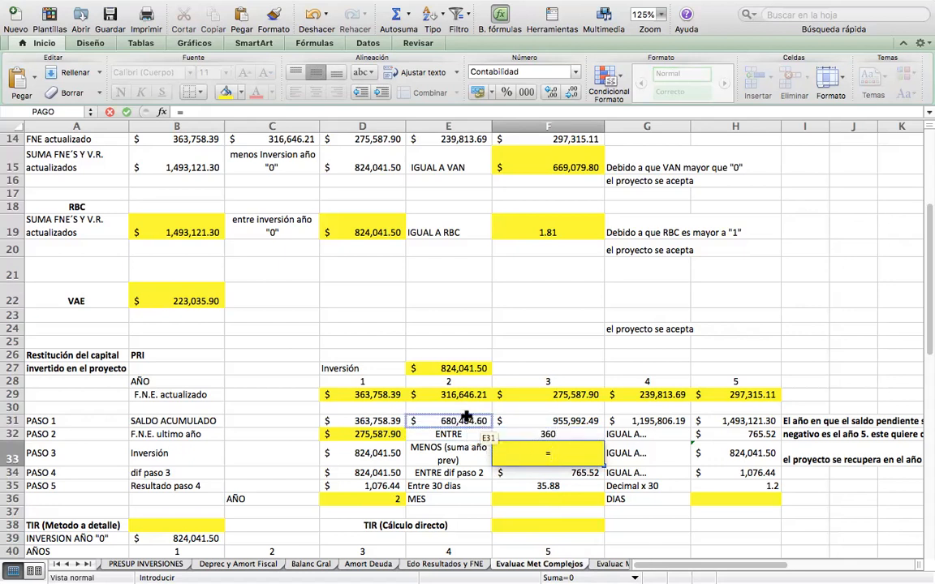
pyautogui.click(469, 419)
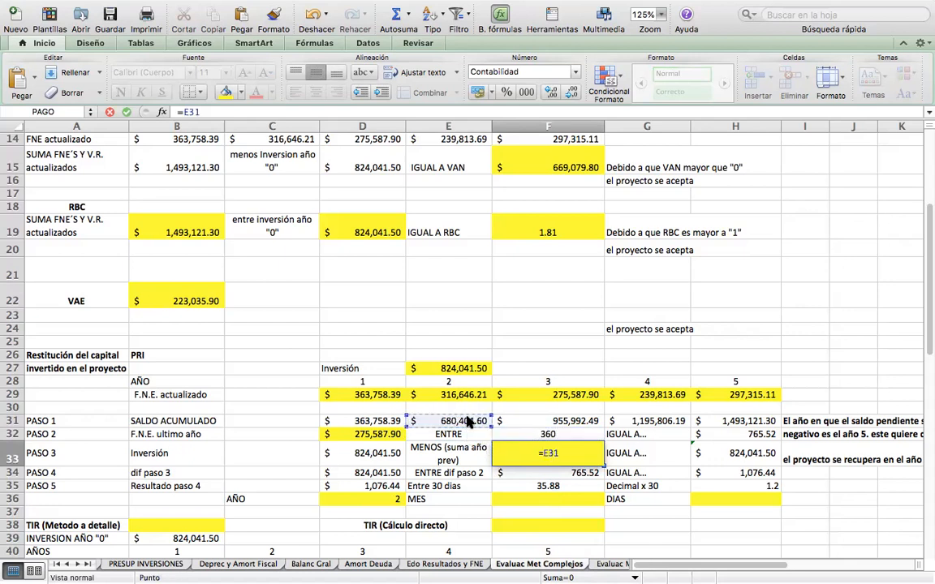
pyautogui.press('Return')
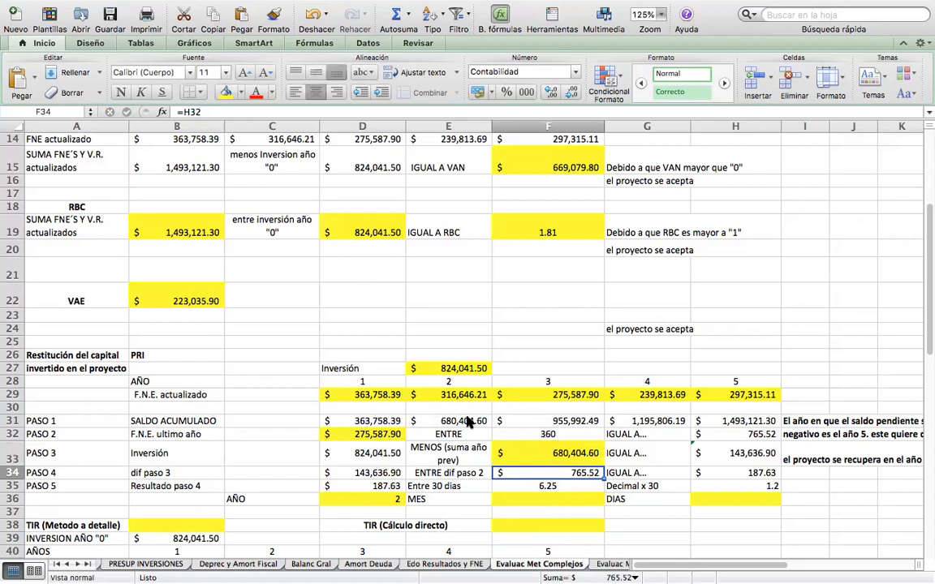
pyautogui.press('Up')
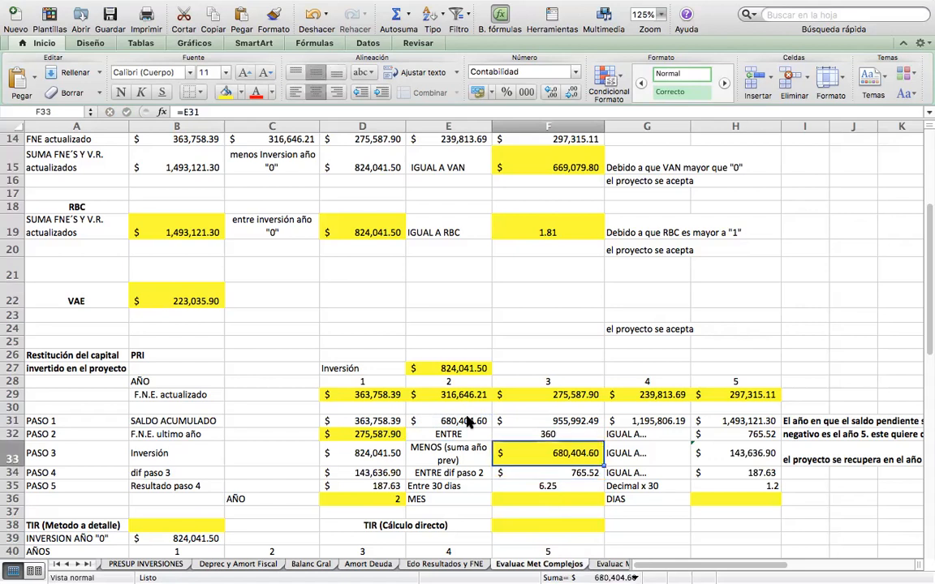
# Check the PASO 3 difference formula in H33 and the PASO 4 formulas in D34, F34 and H34.
pyautogui.press('Right')
pyautogui.press('Right')
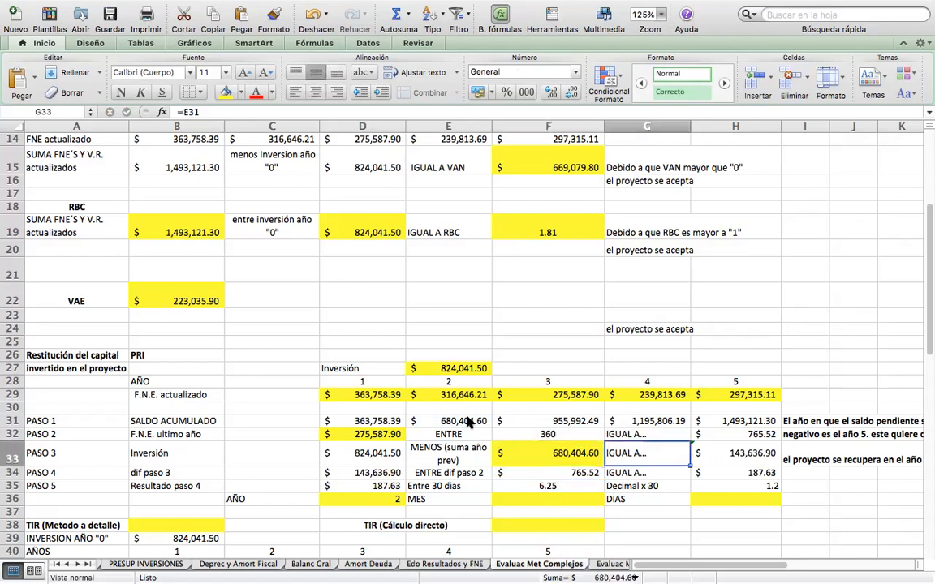
pyautogui.doubleClick(705, 449)
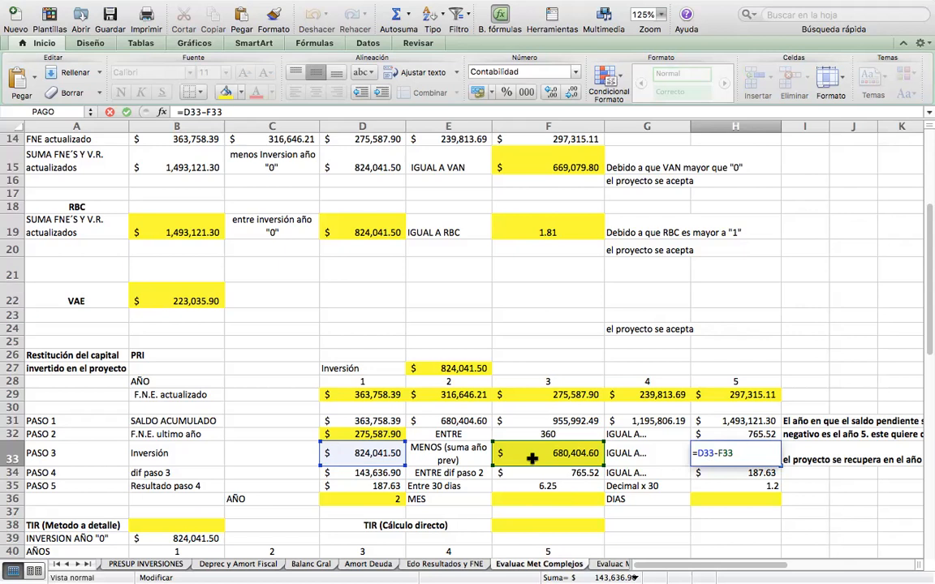
pyautogui.press('Return')
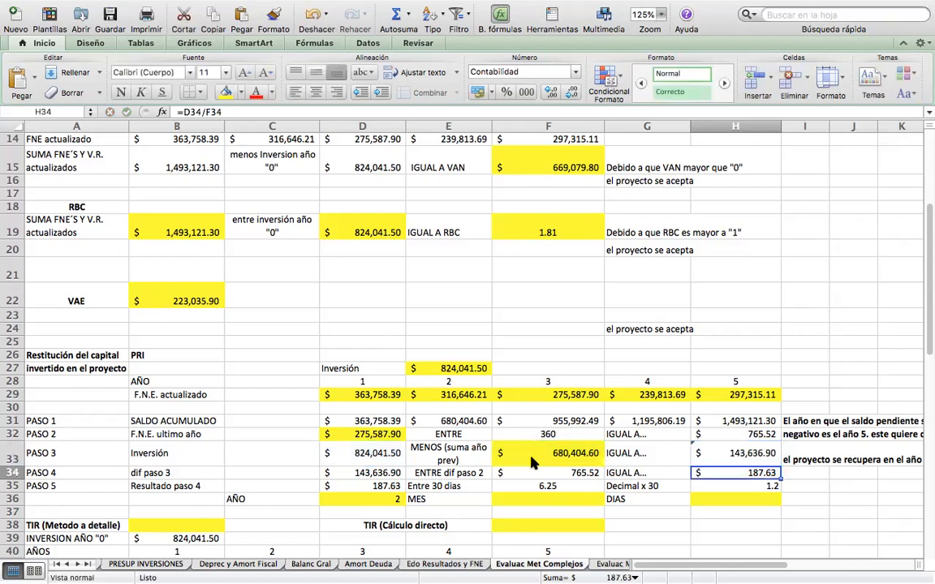
pyautogui.press('Up')
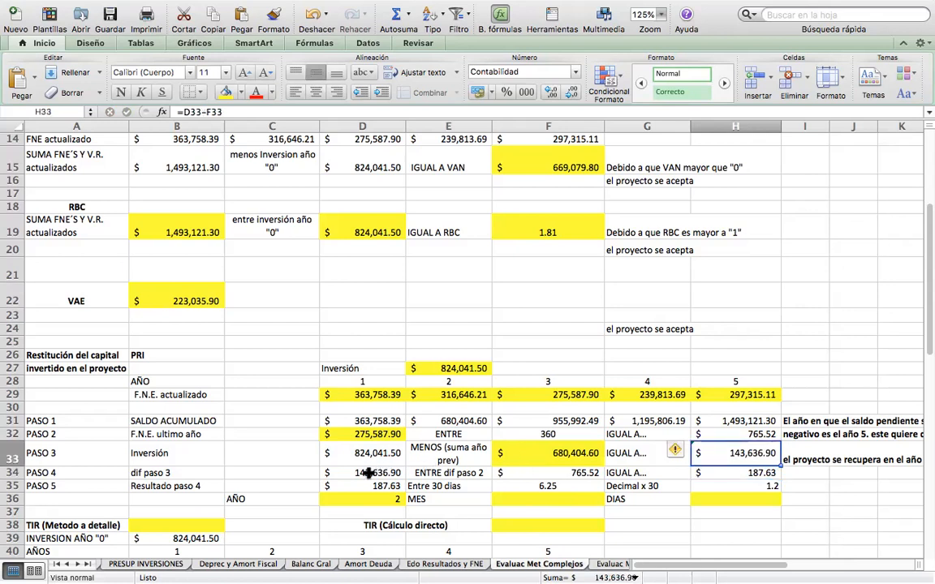
pyautogui.click(367, 473)
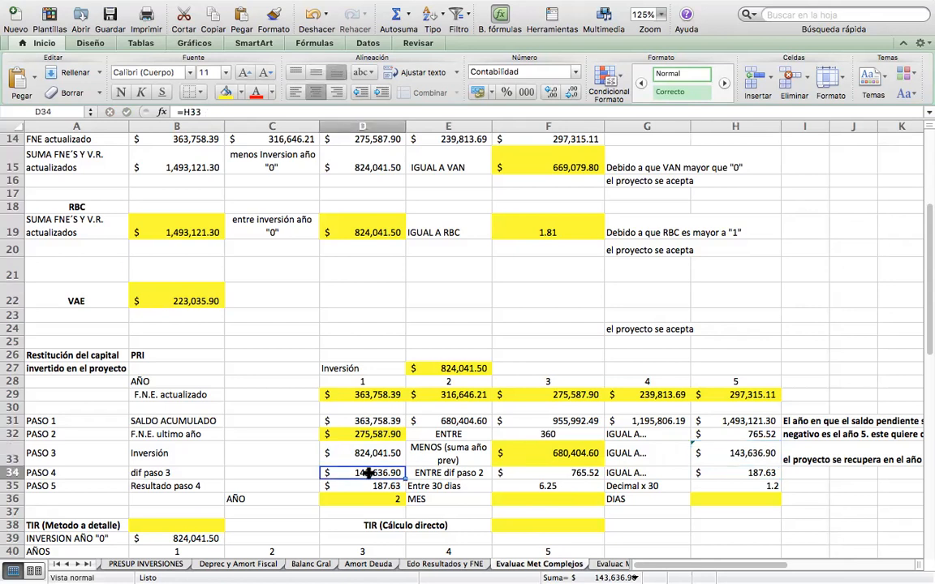
pyautogui.doubleClick(368, 473)
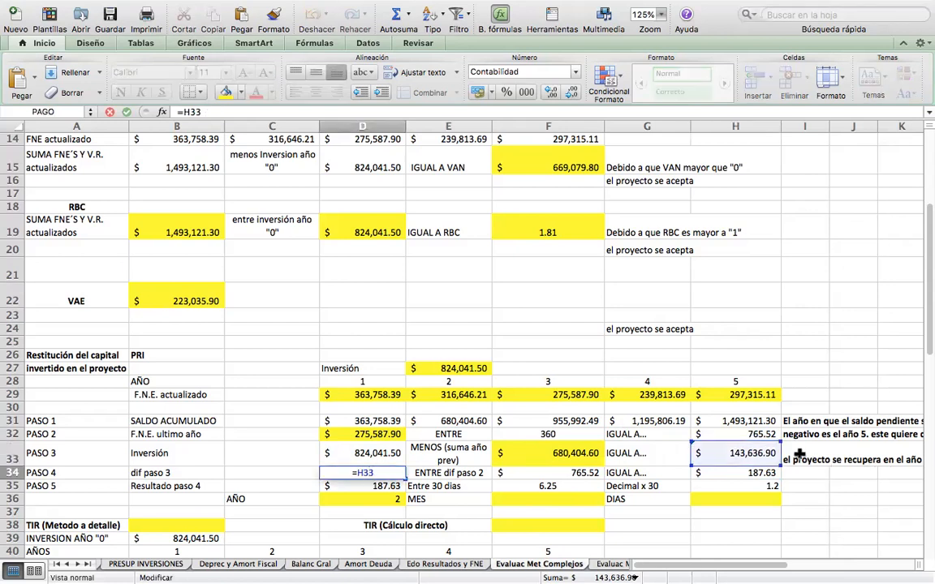
pyautogui.press('Return')
pyautogui.press('Right')
pyautogui.press('Right')
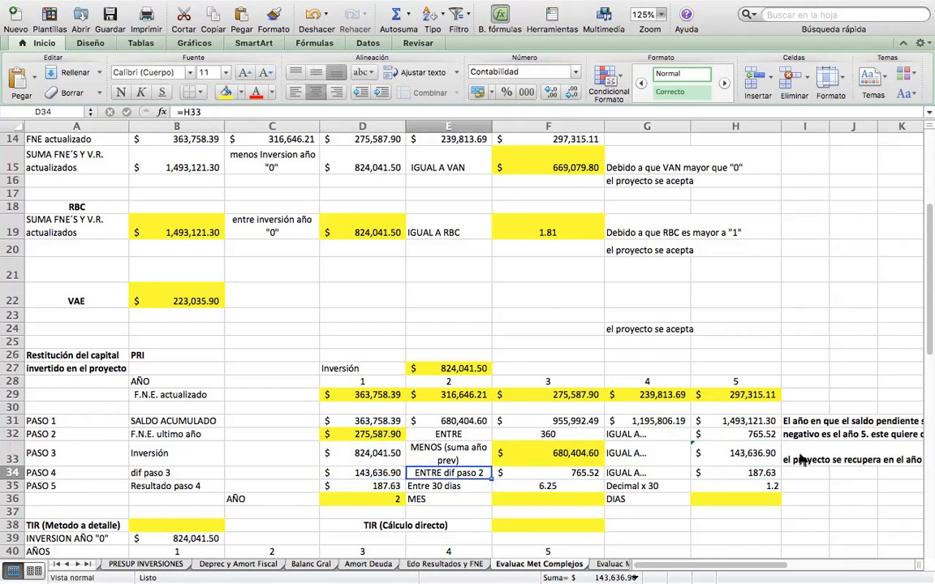
pyautogui.doubleClick(571, 474)
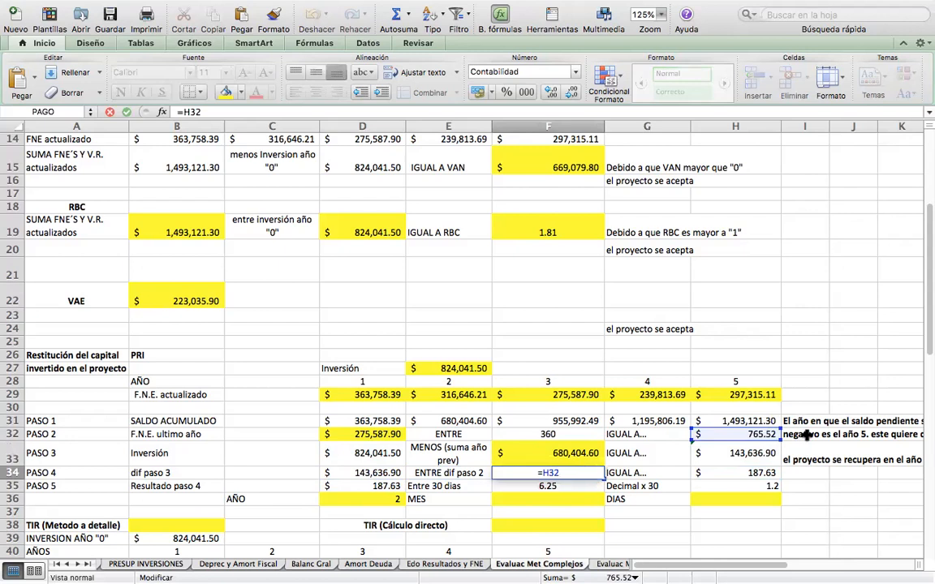
pyautogui.press('Return')
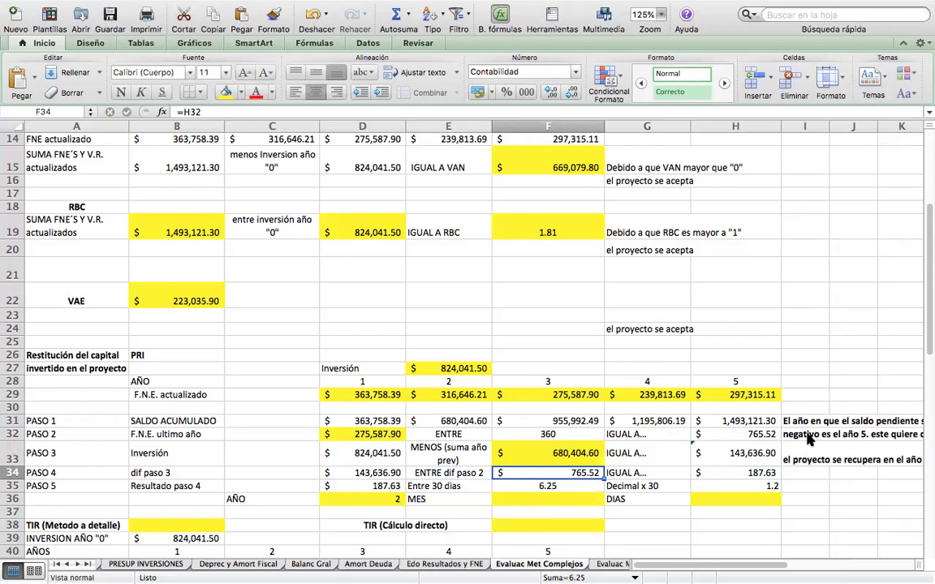
pyautogui.press('Right')
pyautogui.press('Right')
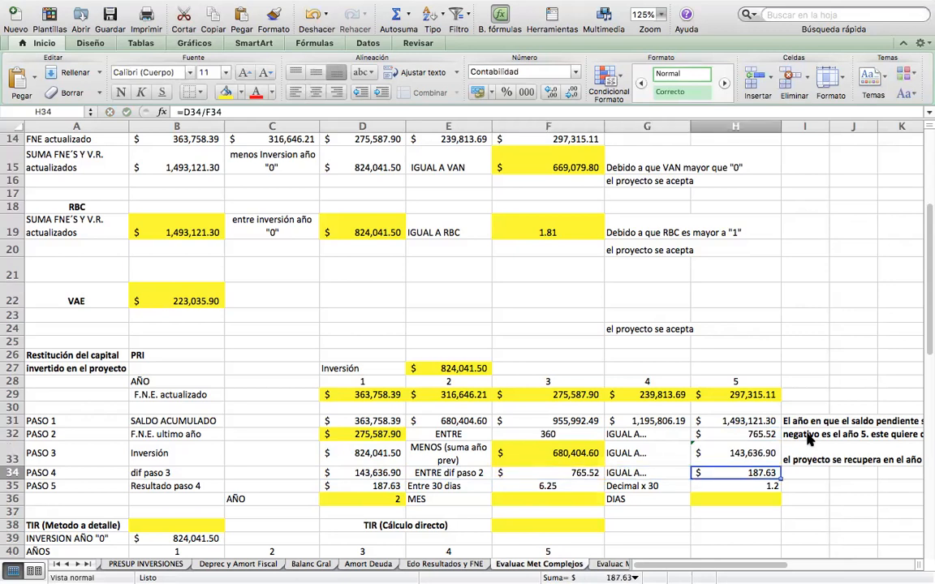
# Review the PASO 5 formulas in row 35 and enter 6 in F36 as the MES result of the PRI.
pyautogui.press('Down')
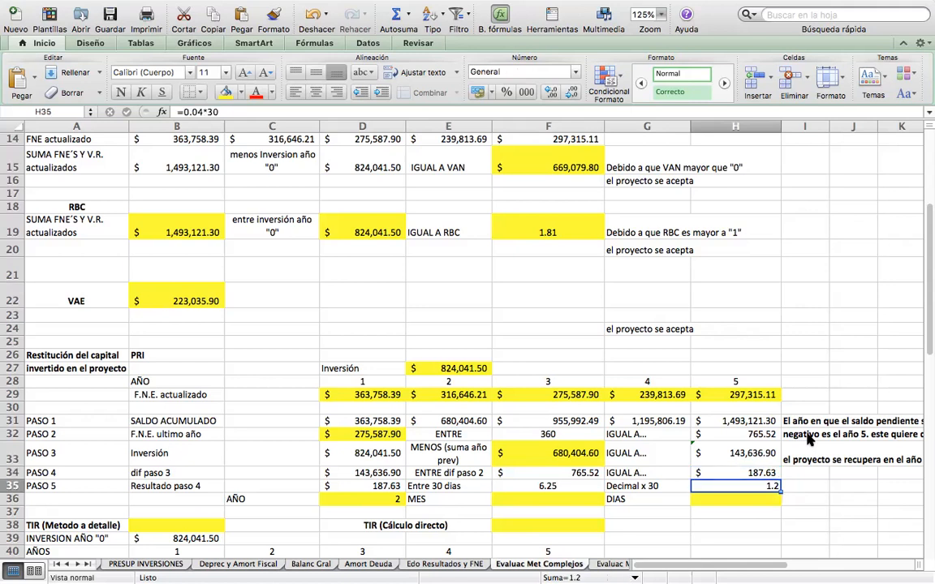
pyautogui.press('Left')
pyautogui.press('Left')
pyautogui.press('Left')
pyautogui.press('Left')
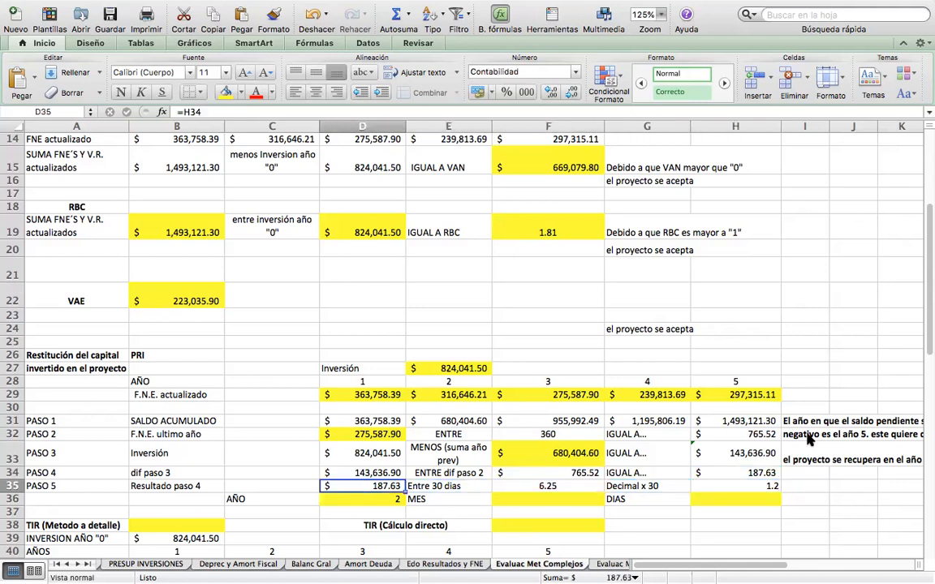
pyautogui.press('Right')
pyautogui.press('Right')
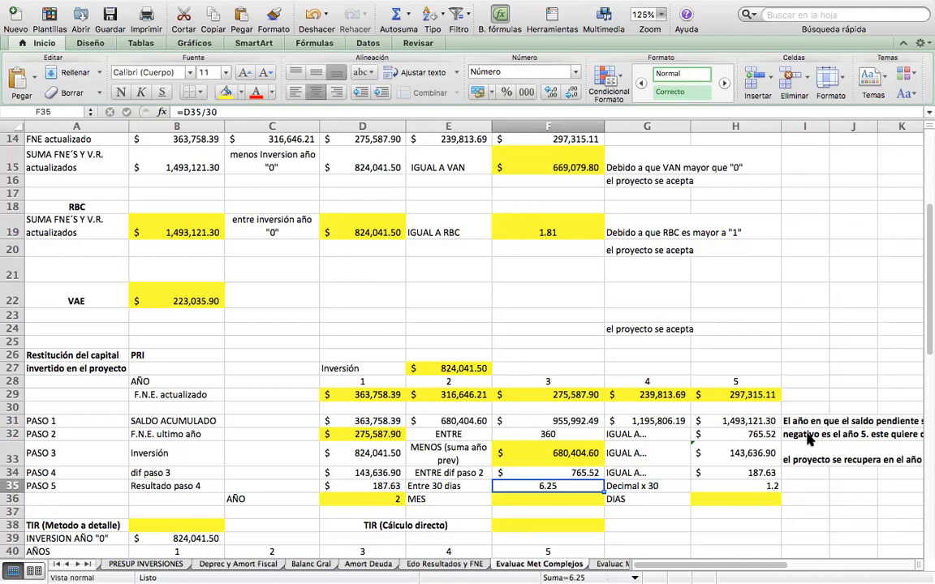
pyautogui.click(528, 499)
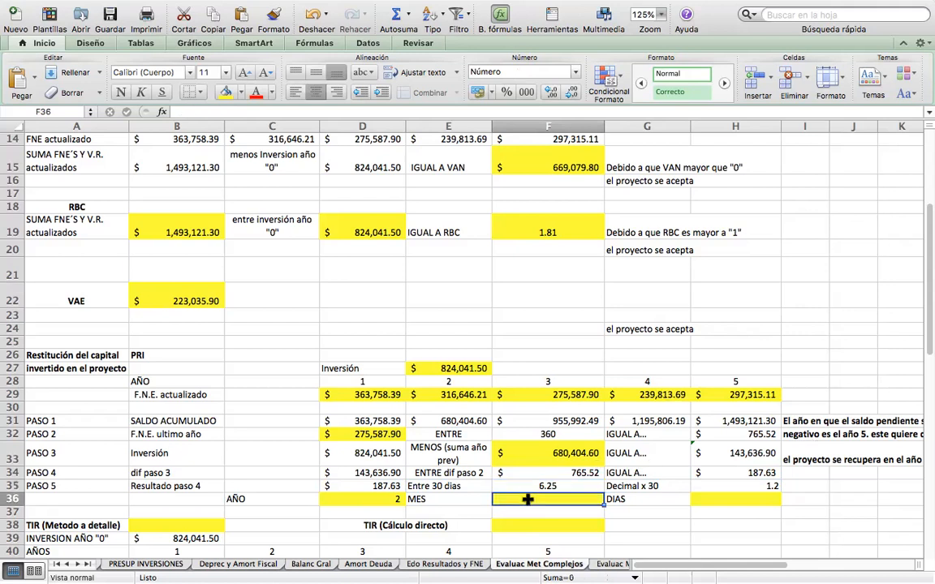
pyautogui.write('6')
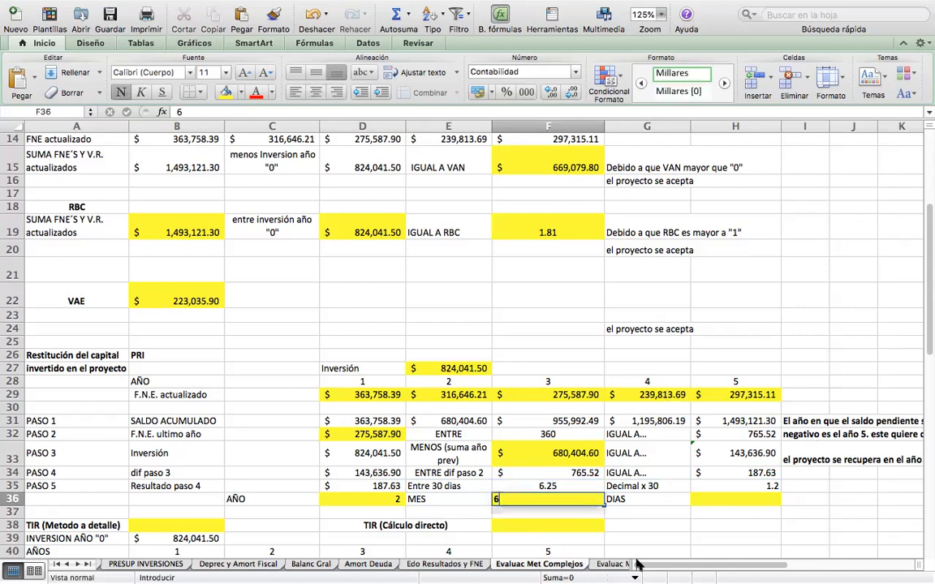
pyautogui.press('Return')
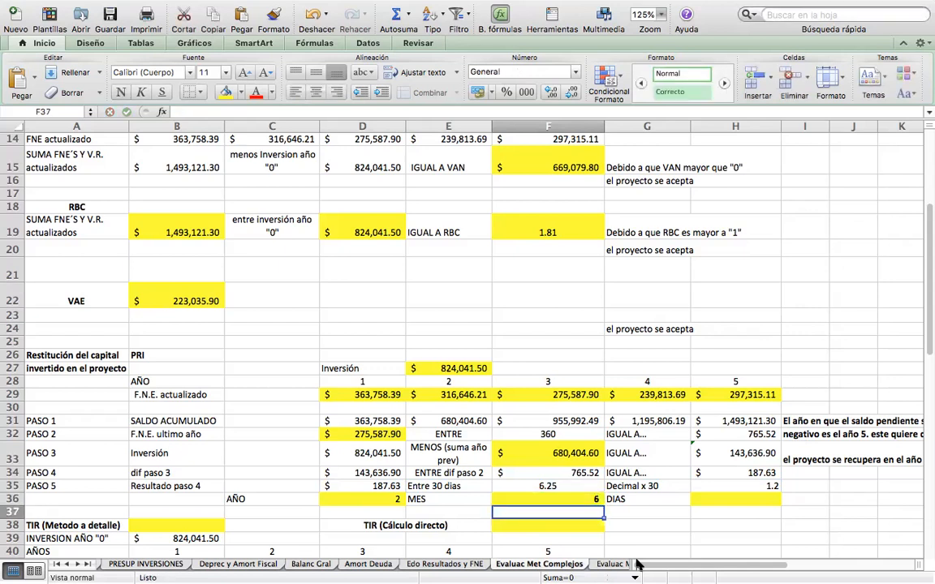
pyautogui.press('Up')
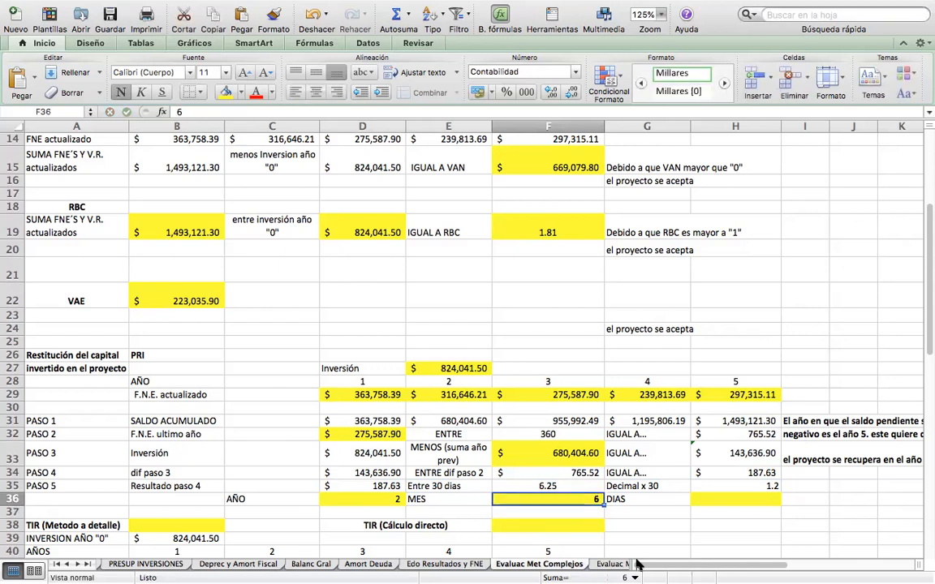
# Replace the PASO 5 decimal formula in H35 with =.25*30.
pyautogui.press('Right')
pyautogui.press('Right')
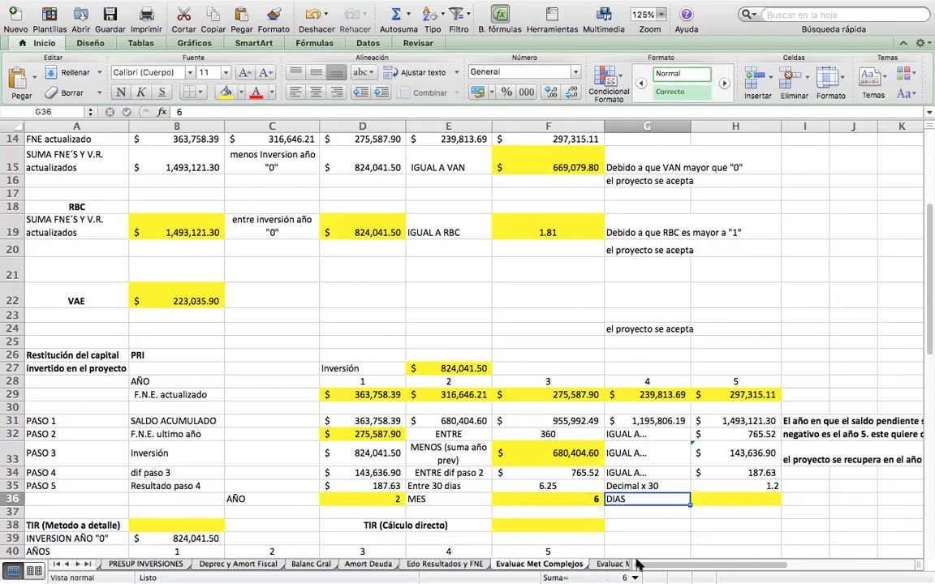
pyautogui.press('Up')
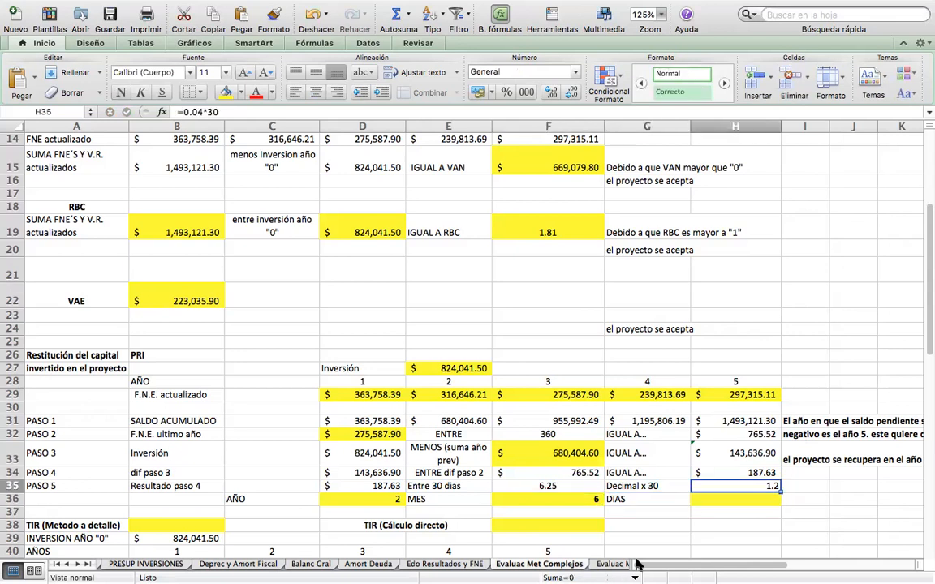
pyautogui.click(198, 112)
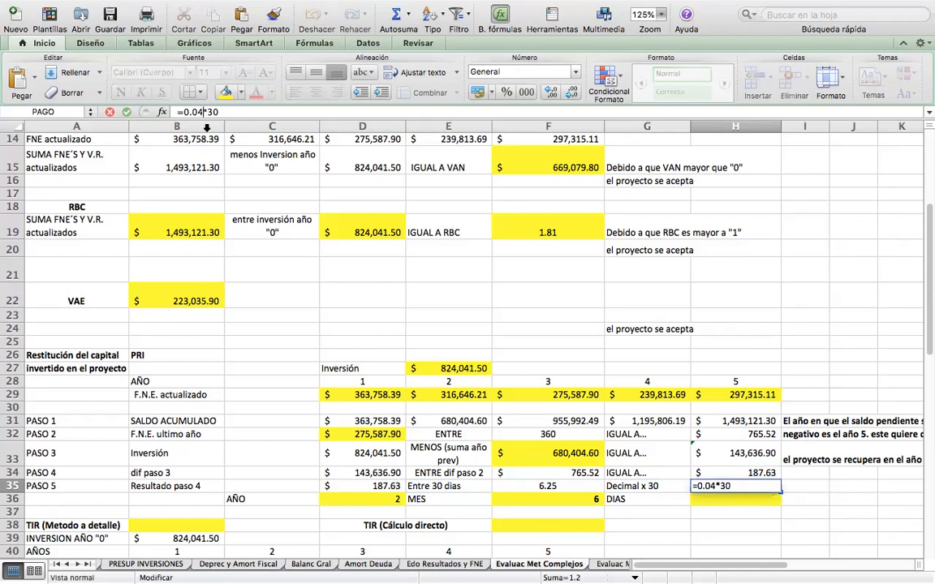
pyautogui.write('=')
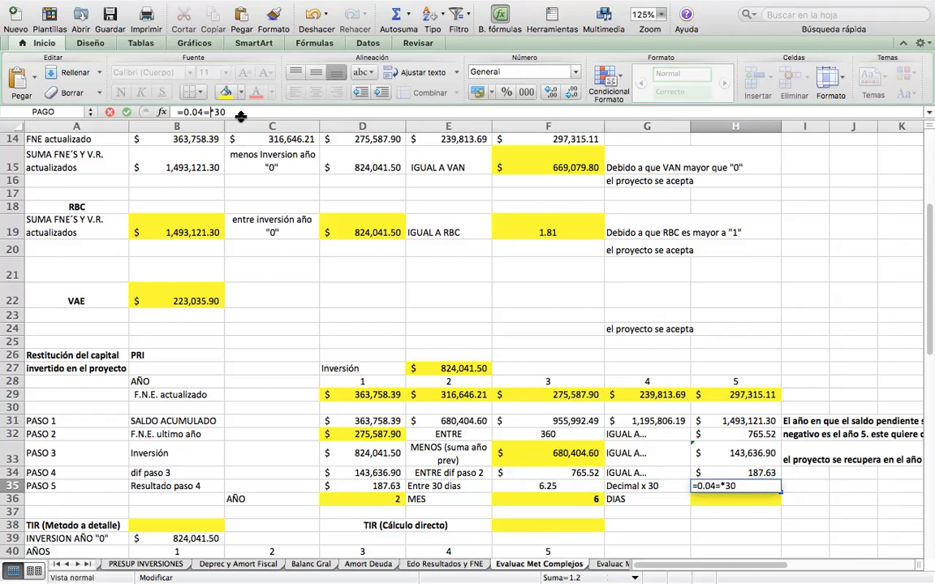
pyautogui.moveTo(232, 110); pyautogui.dragTo(160, 109)
pyautogui.press('BackSpace')
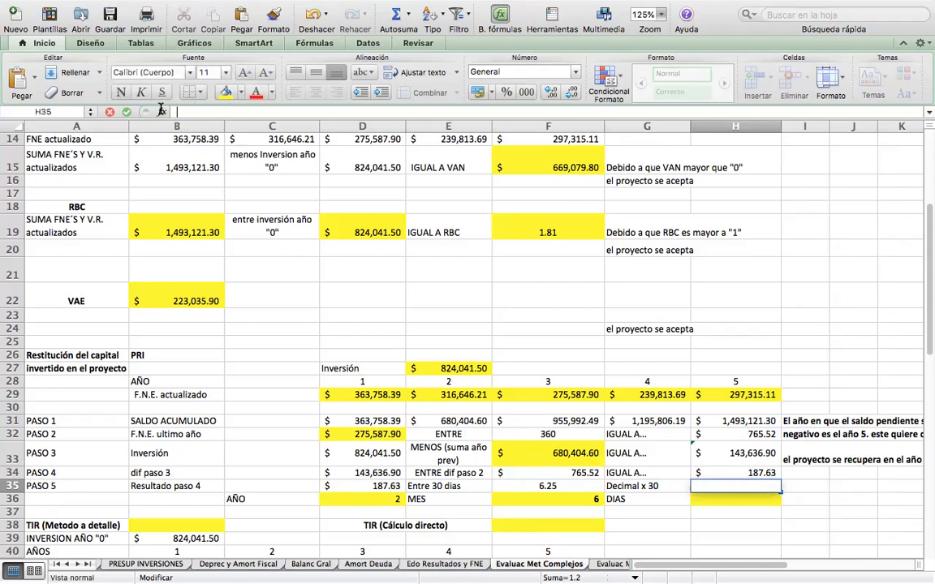
pyautogui.write('=')
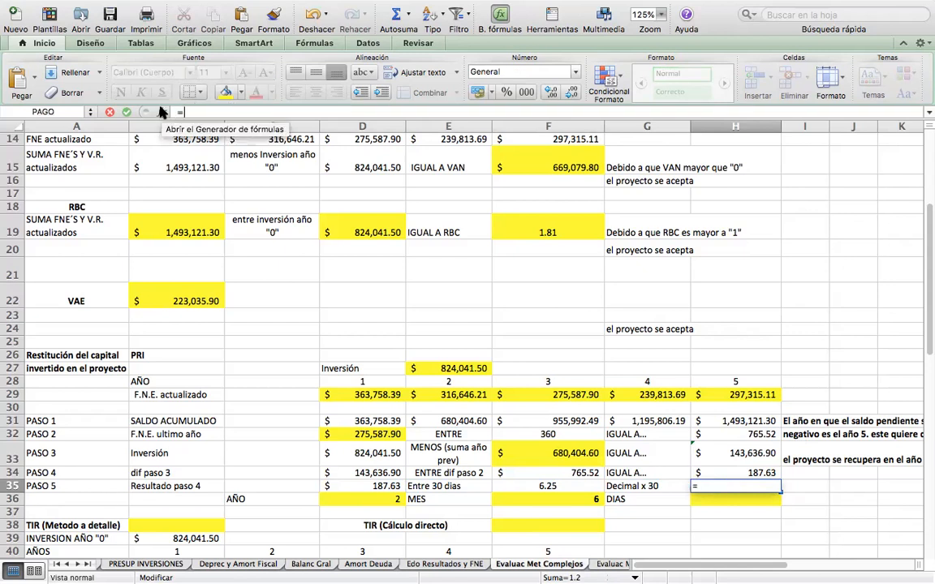
pyautogui.write('.')
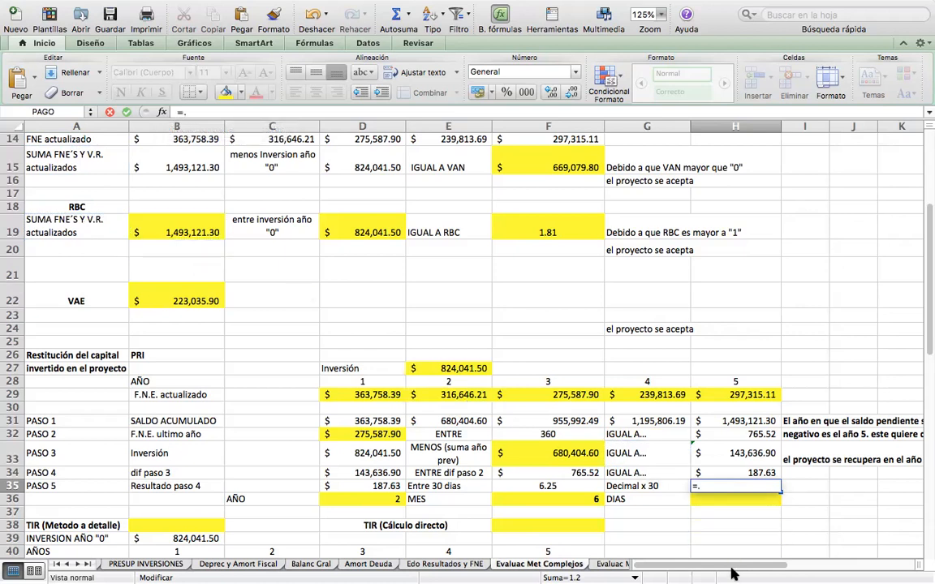
pyautogui.write('25')
pyautogui.write('*30')
pyautogui.press('Return')
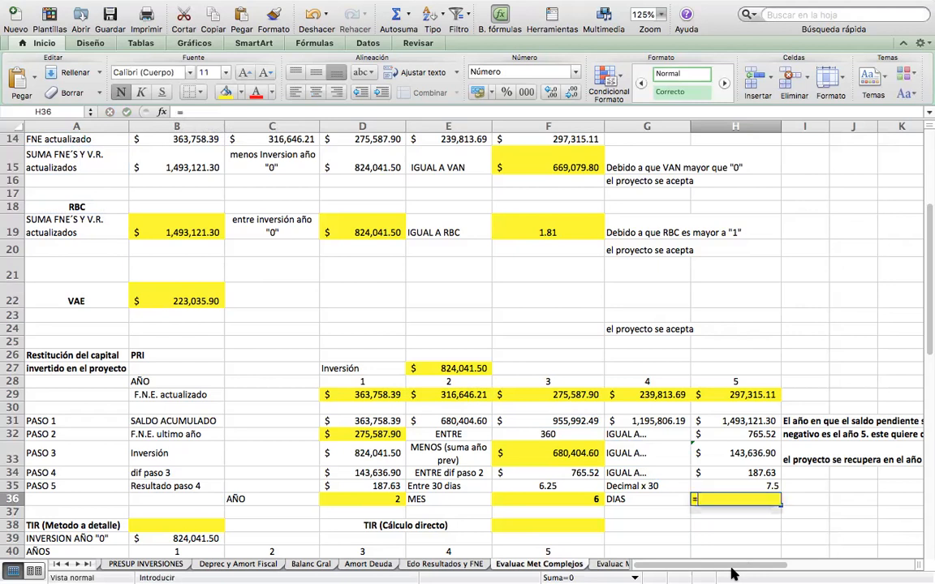
# Enter =H35 in H36 as the DIAS result of the PRI and check the AÑO, MES and DIAS values in row 36.
pyautogui.write('=')
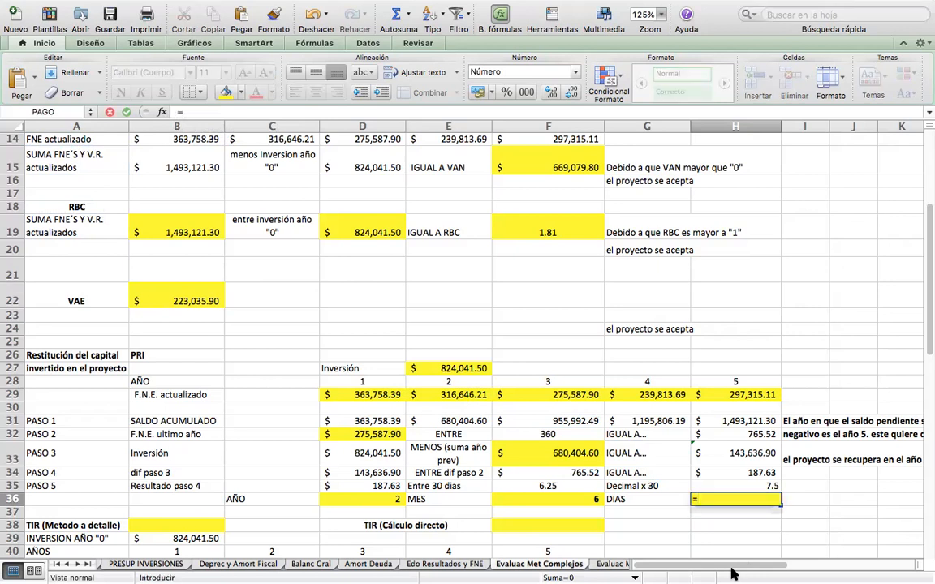
pyautogui.click(719, 487)
pyautogui.press('Return')
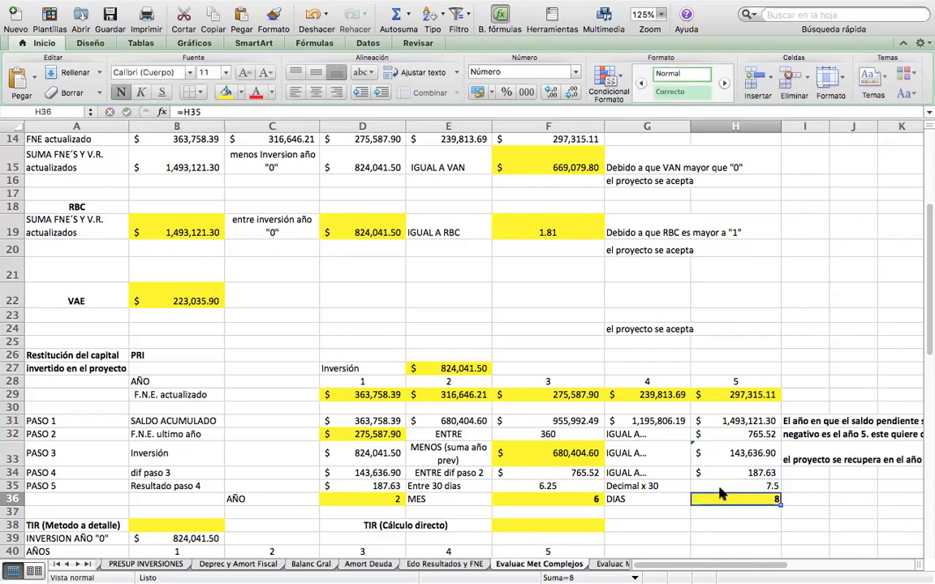
pyautogui.click(369, 499)
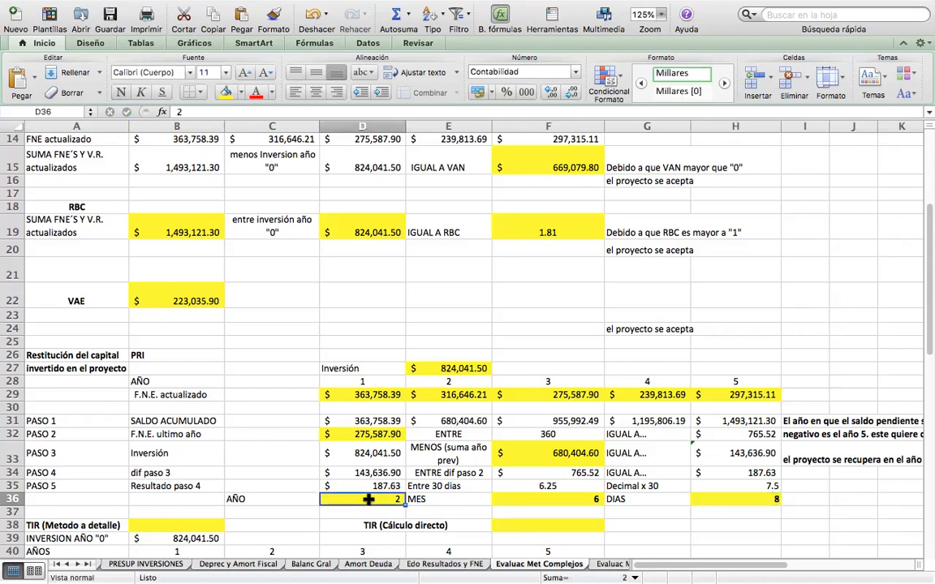
pyautogui.click(562, 499)
pyautogui.click(751, 501)
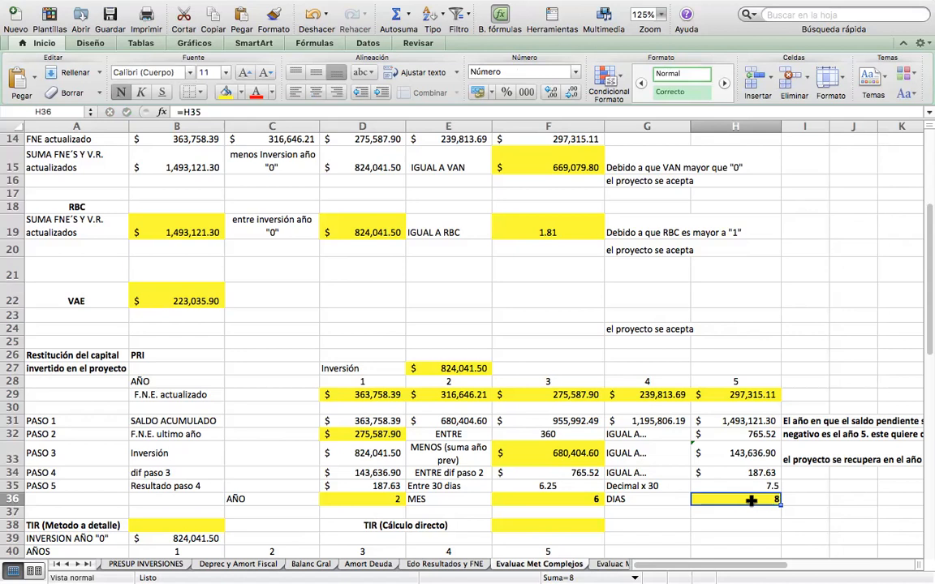
# Review the project's year horizon in D28:H28 and read the existing conclusion note in I31:I33.
pyautogui.moveTo(329, 380); pyautogui.dragTo(728, 384)
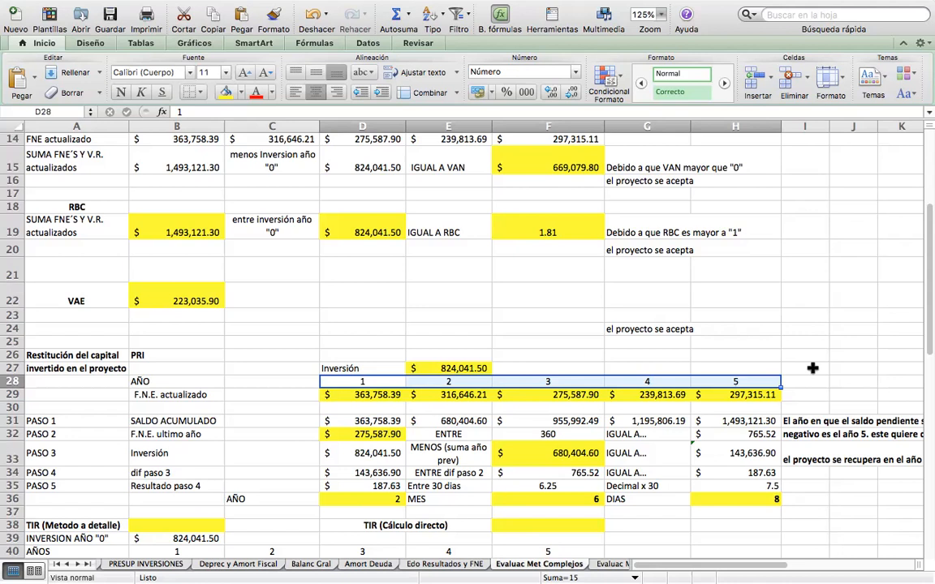
pyautogui.click(821, 421)
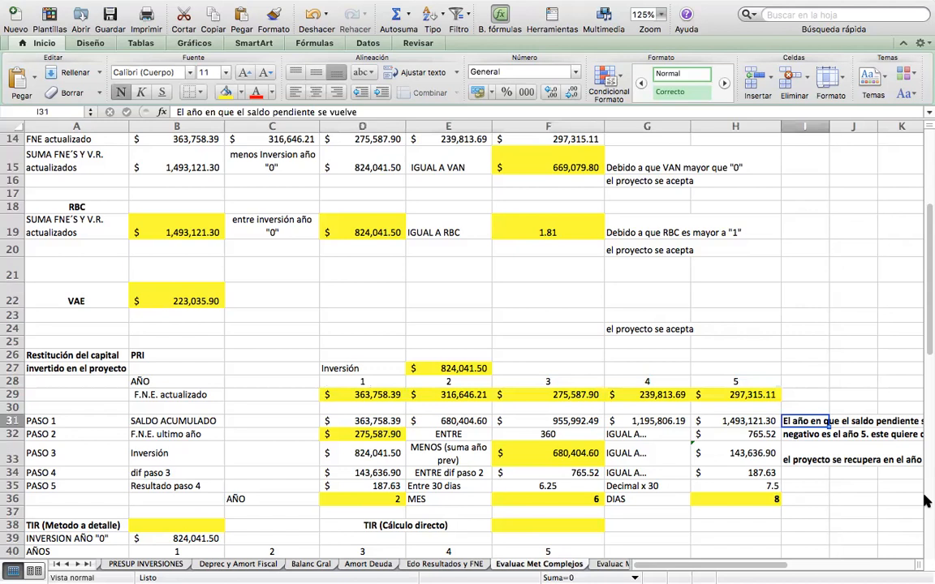
pyautogui.press('Down')
pyautogui.press('Down')
pyautogui.press('Down')
pyautogui.press('Down')
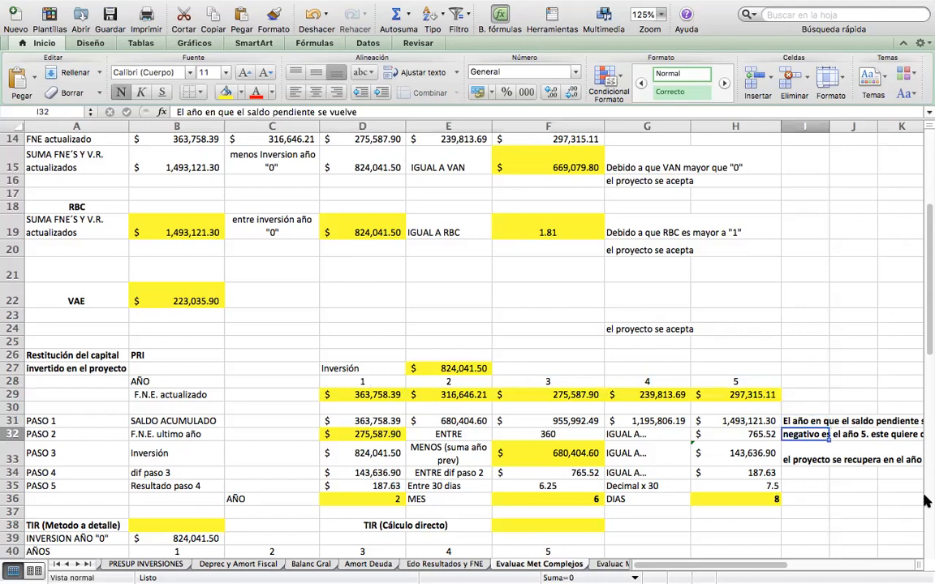
pyautogui.press('Right')
pyautogui.press('Right')
pyautogui.press('Right')
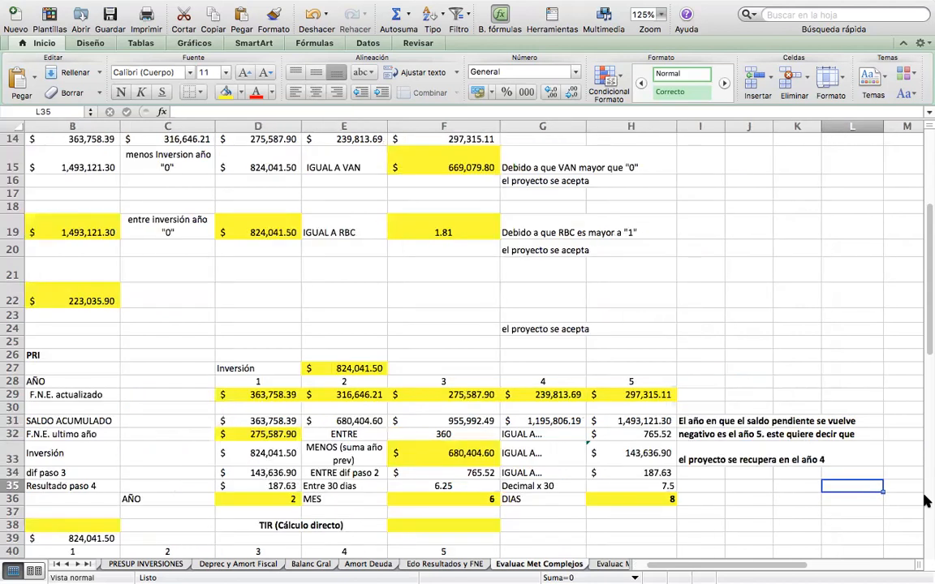
pyautogui.press('Up')
pyautogui.press('Up')
pyautogui.press('Up')
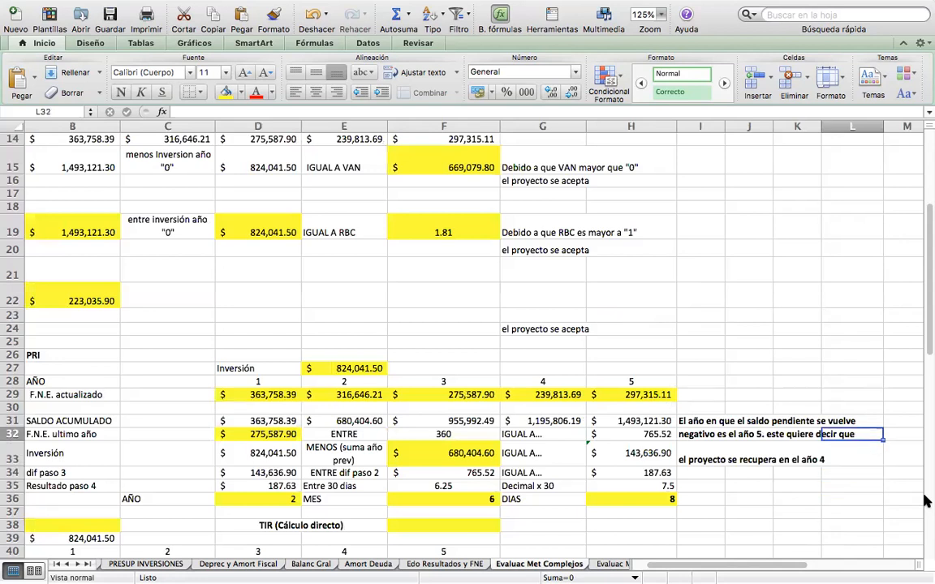
pyautogui.press('Left')
pyautogui.press('Left')
pyautogui.press('Left')
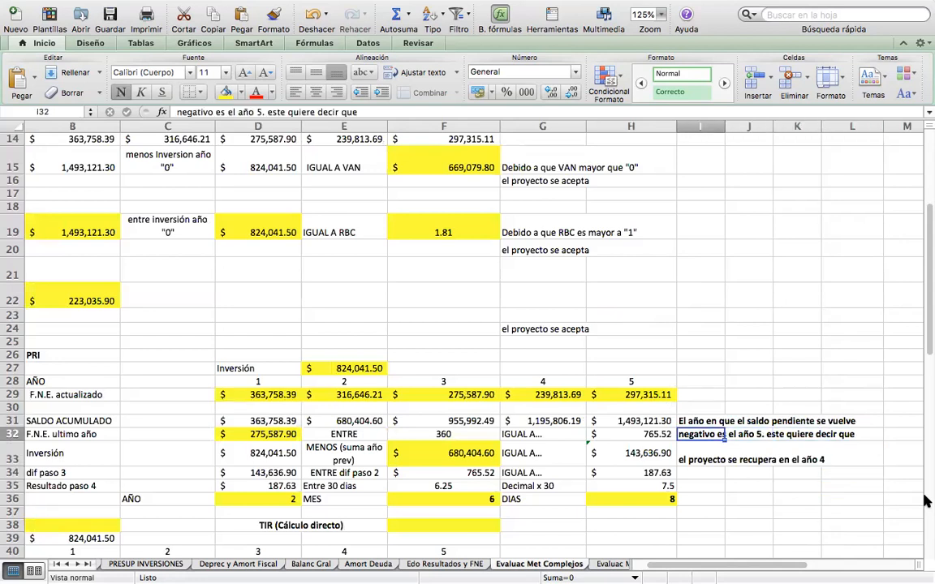
pyautogui.press('Up')
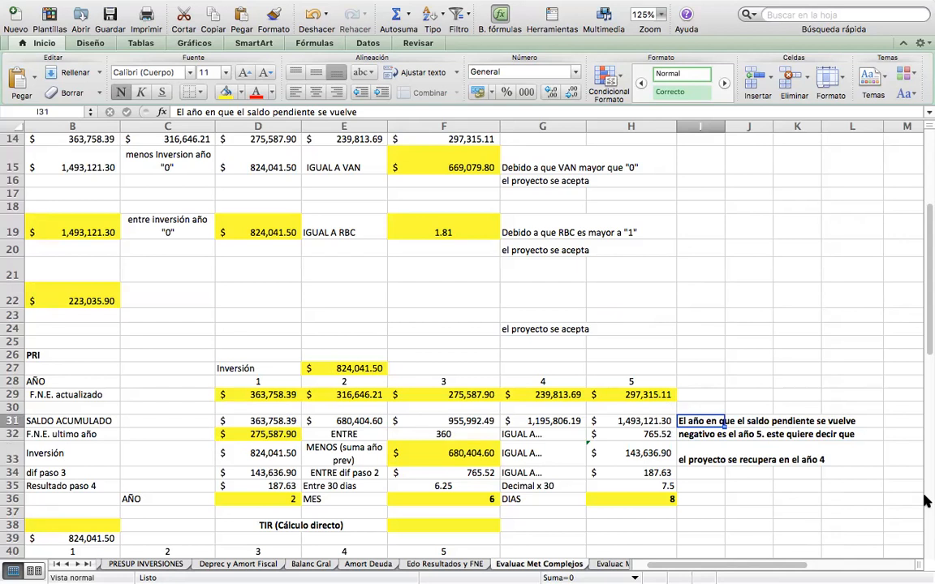
pyautogui.press('Down')
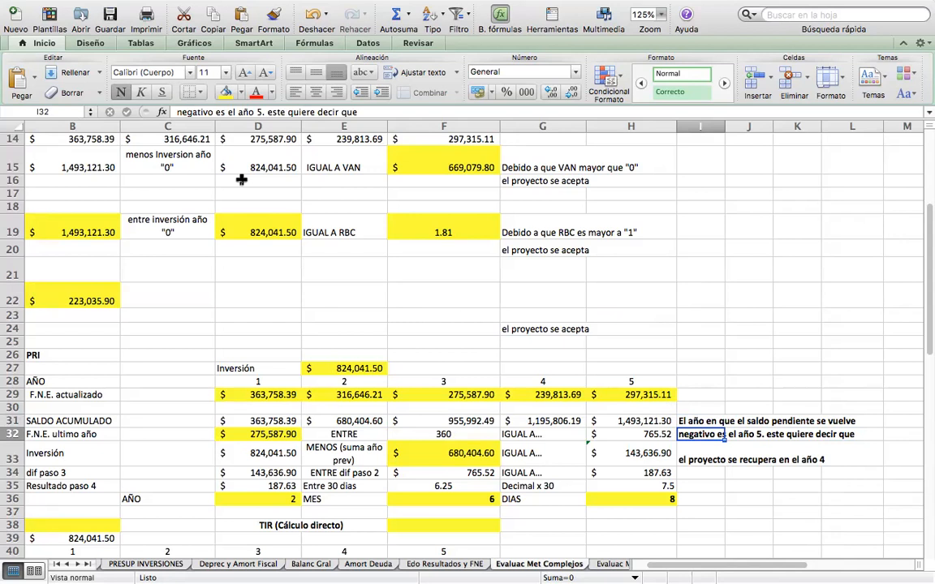
# Delete the old three-line conclusion note from I31:I33.
pyautogui.press('Up')
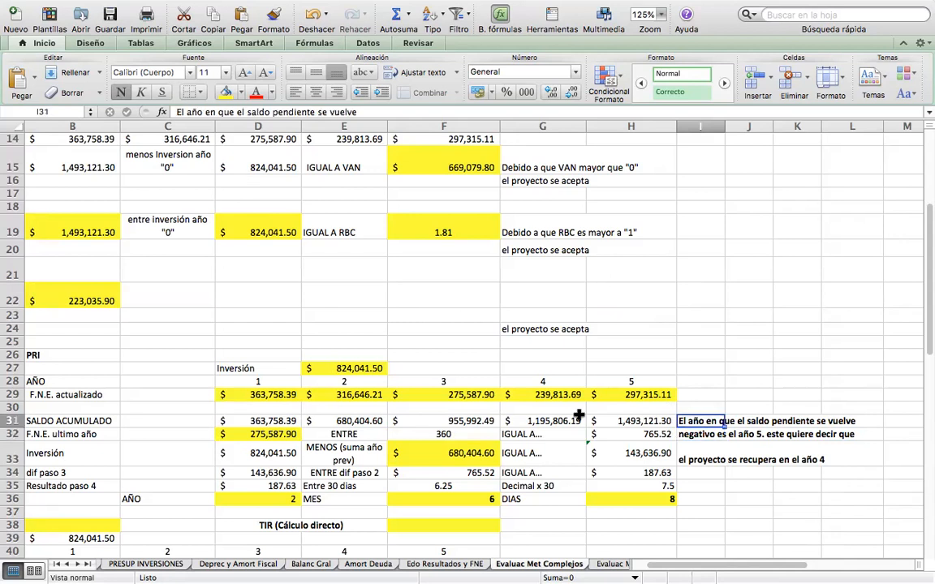
pyautogui.press('BackSpace')
pyautogui.press('Return')
pyautogui.press('BackSpace')
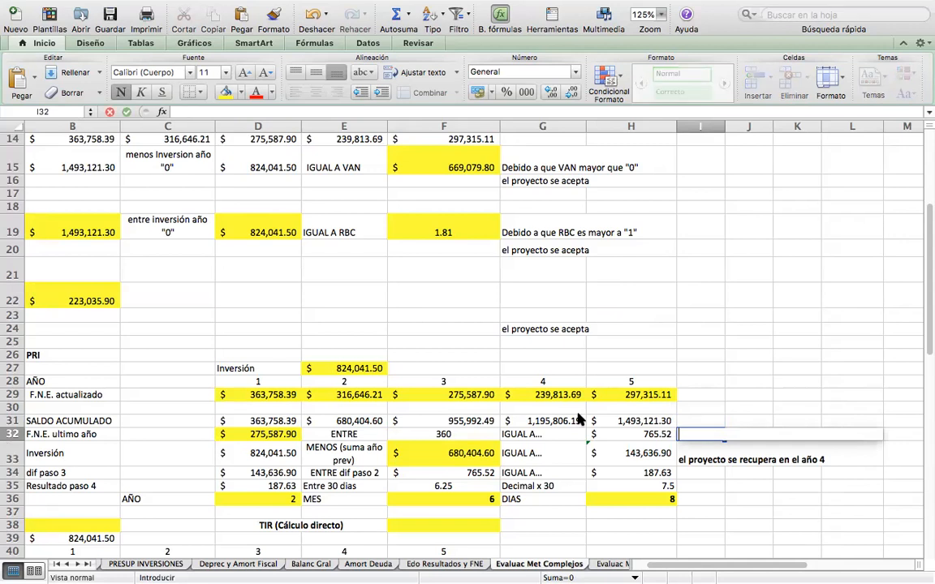
pyautogui.press('Return')
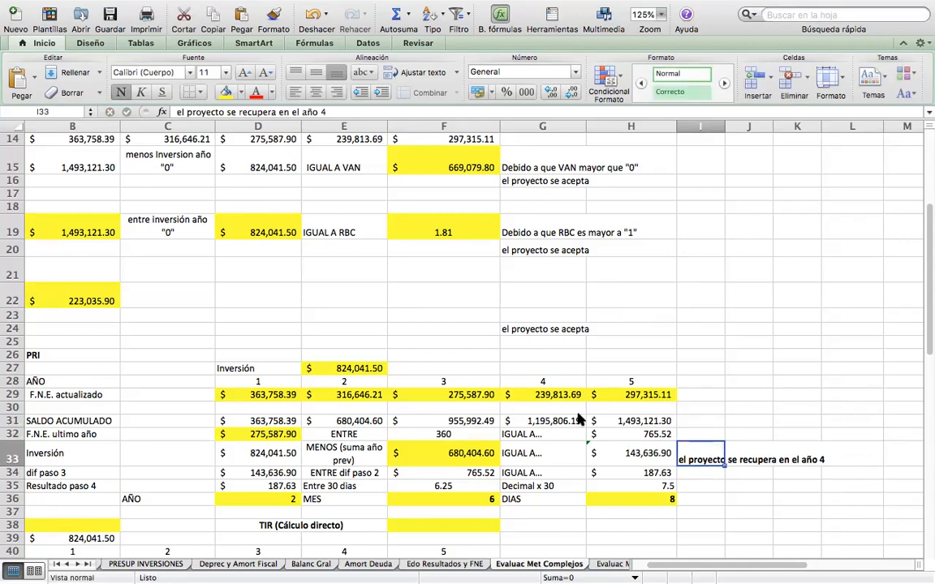
pyautogui.press('BackSpace')
pyautogui.press('Up')
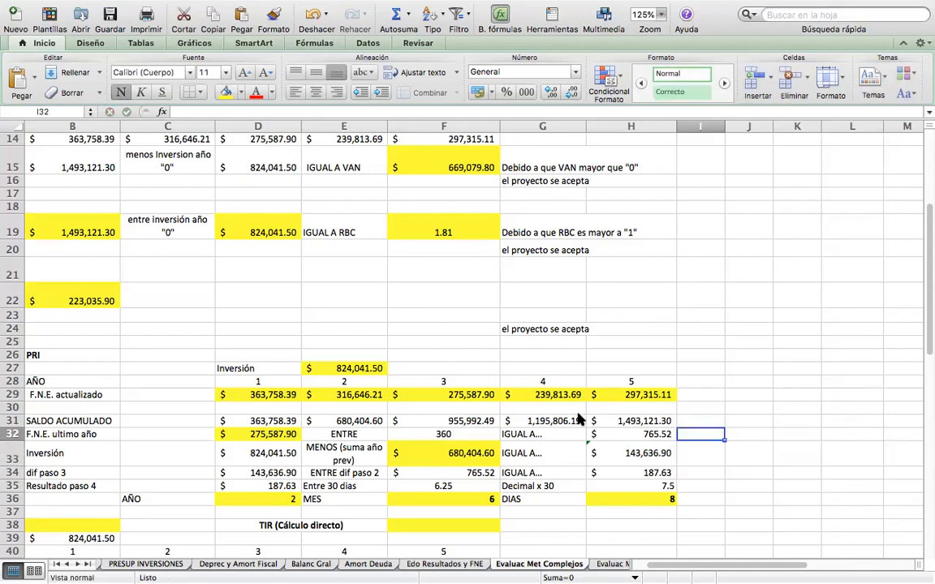
pyautogui.press('Down')
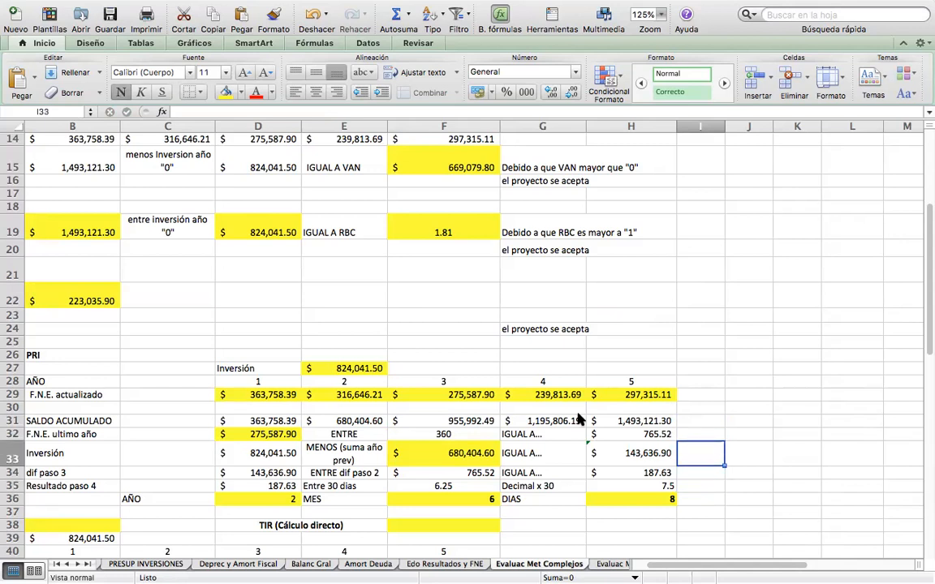
# Merge I33:L33 and enter 'Debido a que el proyecto se recupera en un periodo menor a 5 años (horizonte), el proyecto se acepta'.
pyautogui.moveTo(771, 446); pyautogui.dragTo(837, 448)
pyautogui.click(427, 93)
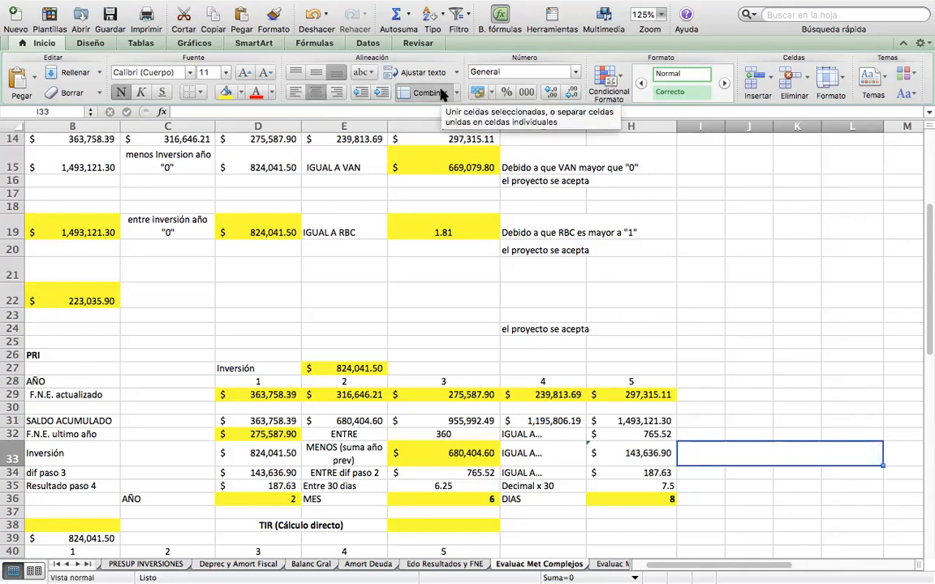
pyautogui.write('DEB')
pyautogui.press('BackSpace')
pyautogui.press('BackSpace')
pyautogui.write('ebido a')
pyautogui.write(' que el proyec')
pyautogui.write('to se recu')
pyautogui.write('pera en ')
pyautogui.write('un pe')
pyautogui.write('i')
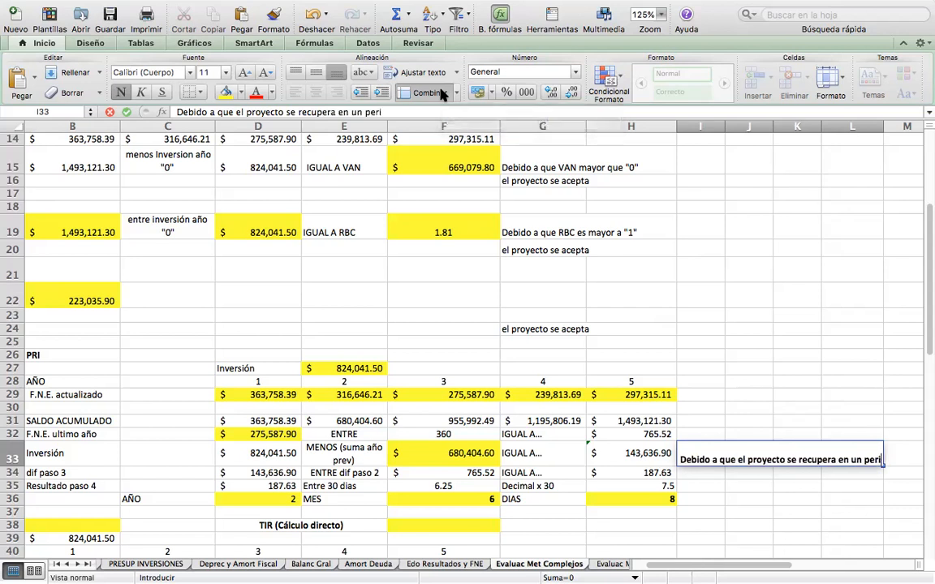
pyautogui.write('odo menos a')
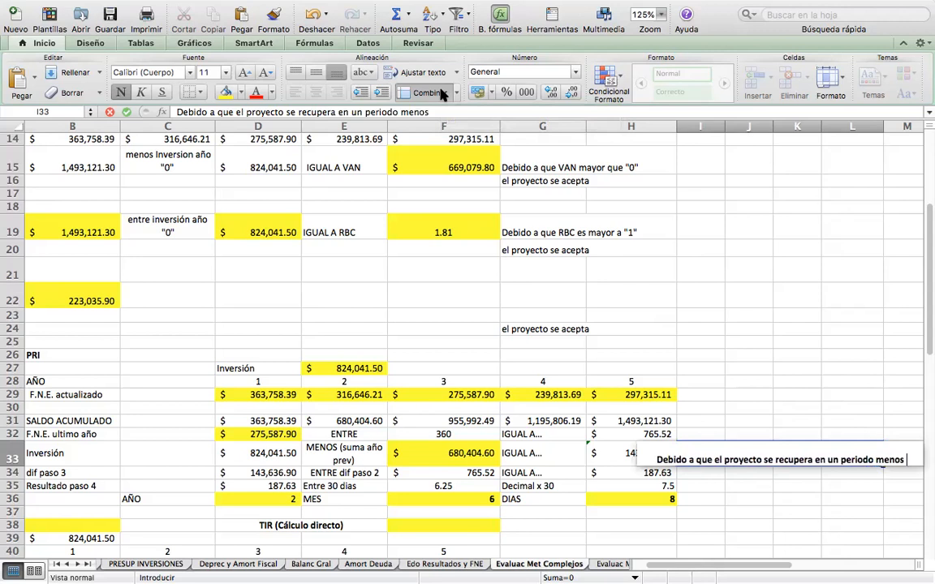
pyautogui.press('BackSpace')
pyautogui.press('BackSpace')
pyautogui.press('BackSpace')
pyautogui.write('r a ')
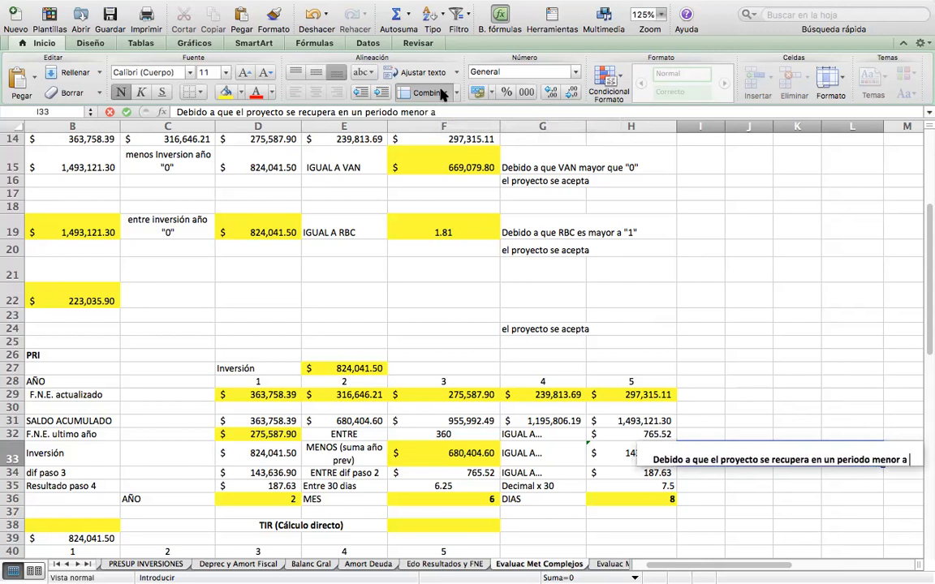
pyautogui.write('5 años')
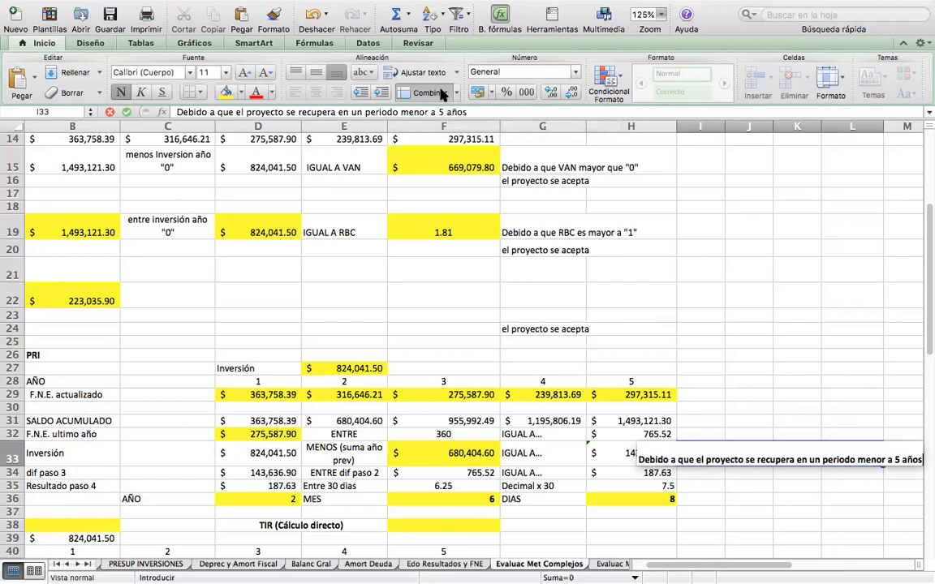
pyautogui.hotkey('ctrl', 'alt', 'Return')
pyautogui.write('(horizo')
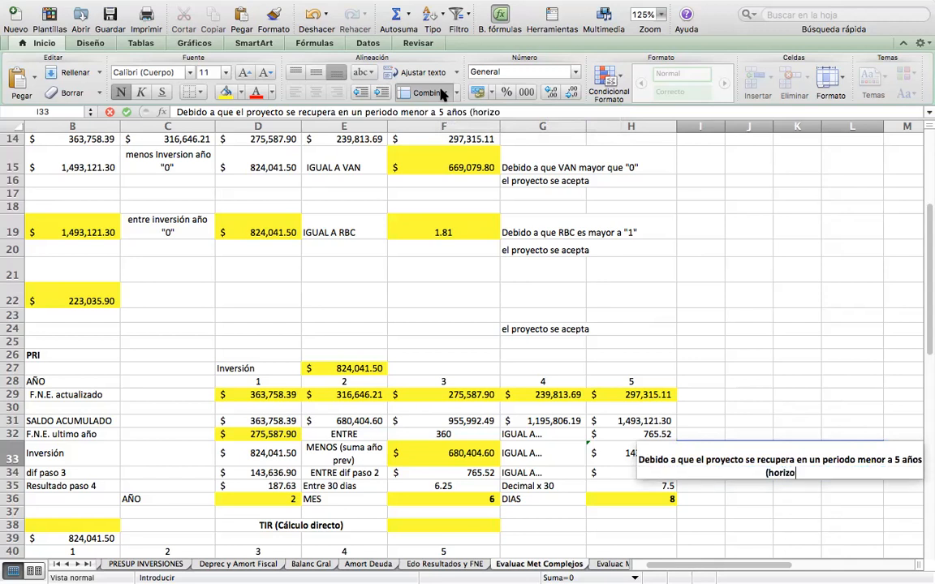
pyautogui.write('nte), el proyecto se acepta')
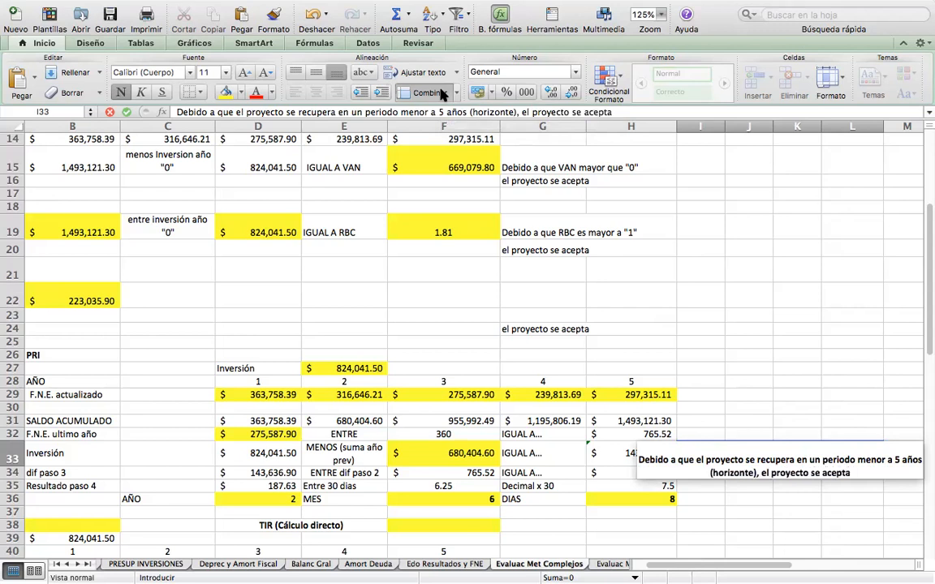
pyautogui.click(442, 94)
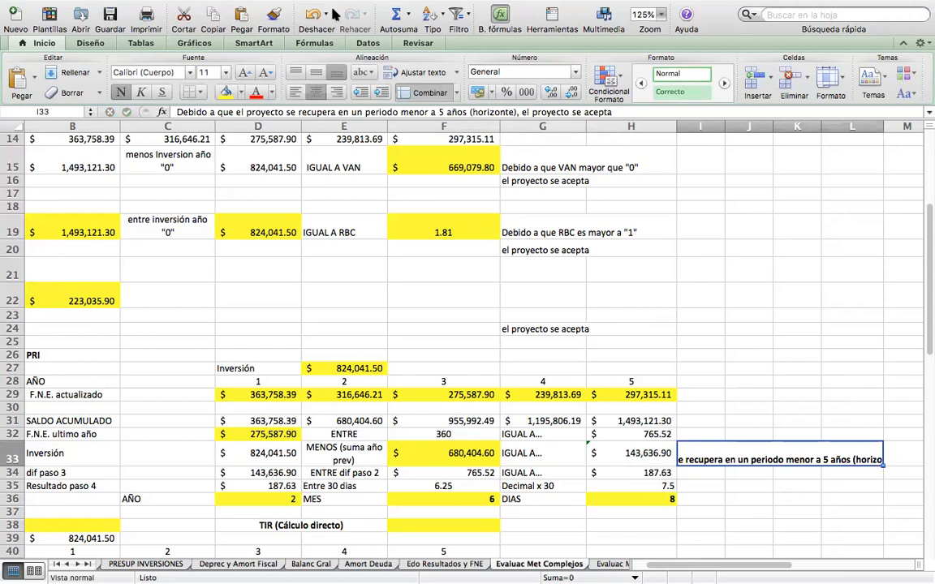
# Wrap the conclusion text within the merged cell I33:L33.
pyautogui.click(436, 75)
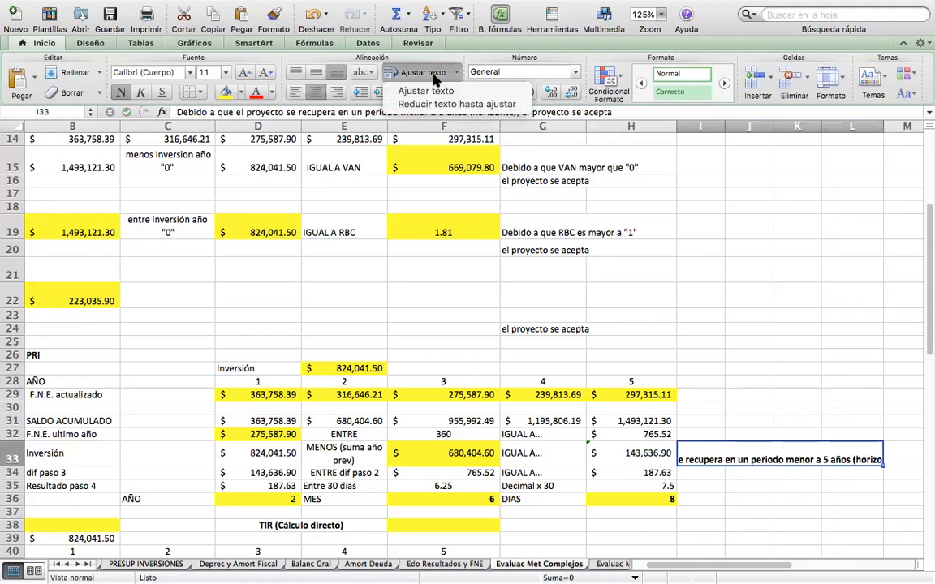
pyautogui.click(425, 91)
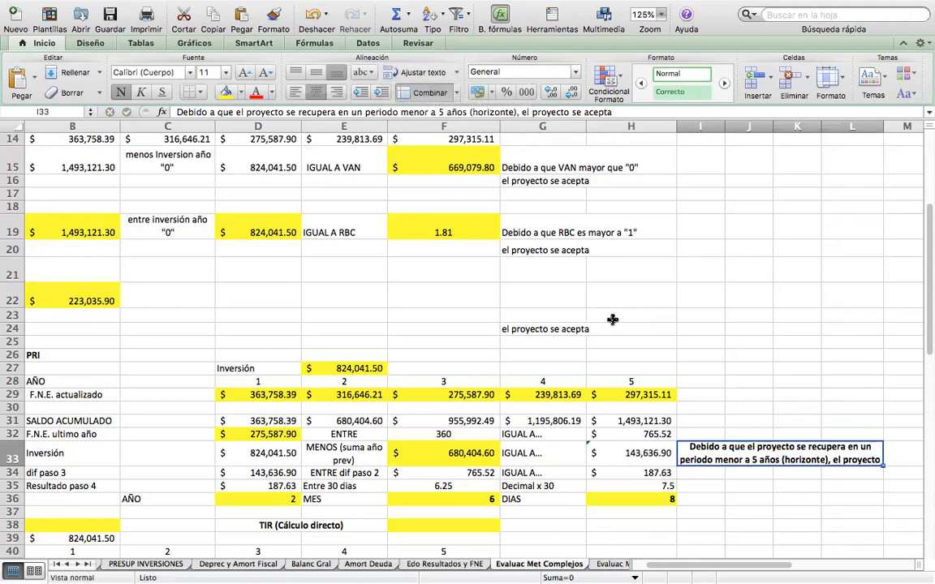
# Review the PRI result in years, months and days in D36, F36 and H36, and the TIR section below it.
pyautogui.click(739, 487)
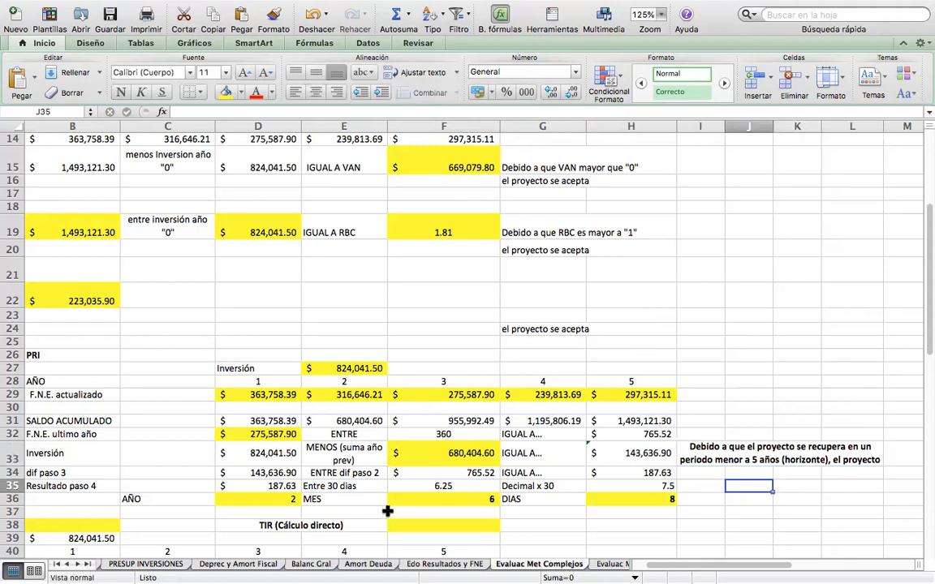
pyautogui.click(258, 499)
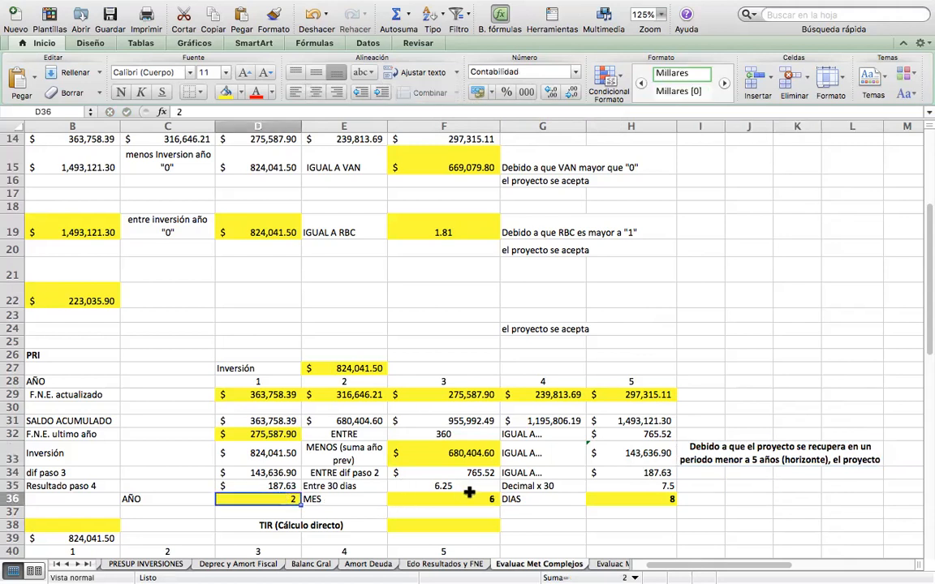
pyautogui.click(430, 497)
pyautogui.click(646, 498)
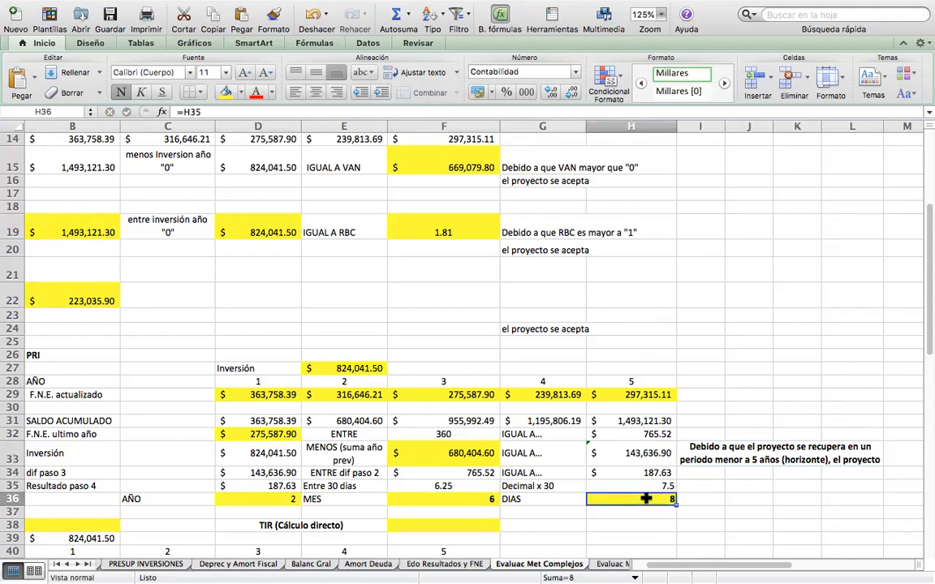
pyautogui.click(714, 507)
pyautogui.press('Down')
pyautogui.press('Down')
pyautogui.press('Down')
pyautogui.press('Down')
pyautogui.press('Down')
pyautogui.press('Down')
pyautogui.press('Down')
pyautogui.press('Down')
pyautogui.press('Down')
pyautogui.press('Down')
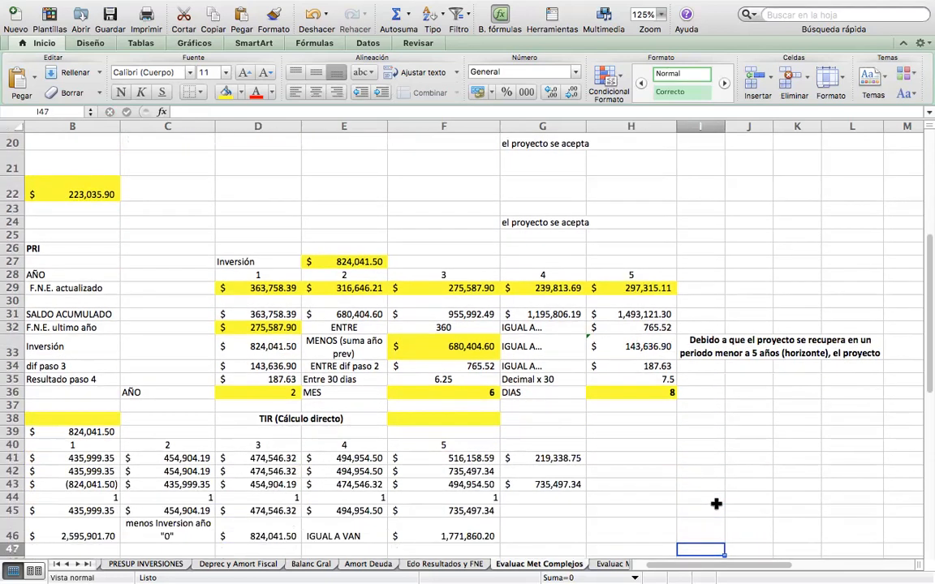
pyautogui.press('Down')
pyautogui.press('Down')
pyautogui.press('Down')
pyautogui.press('Down')
pyautogui.press('Down')
pyautogui.press('Down')
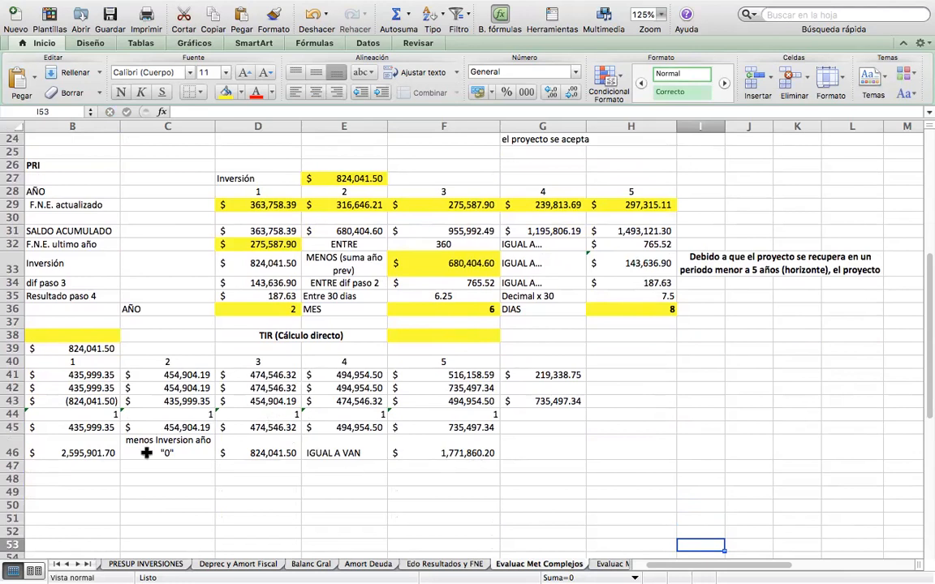
# Enter a trial rate of 25% for the TIR (Metodo a detalle) in B38 and check the VAN in F46.
pyautogui.click(66, 337)
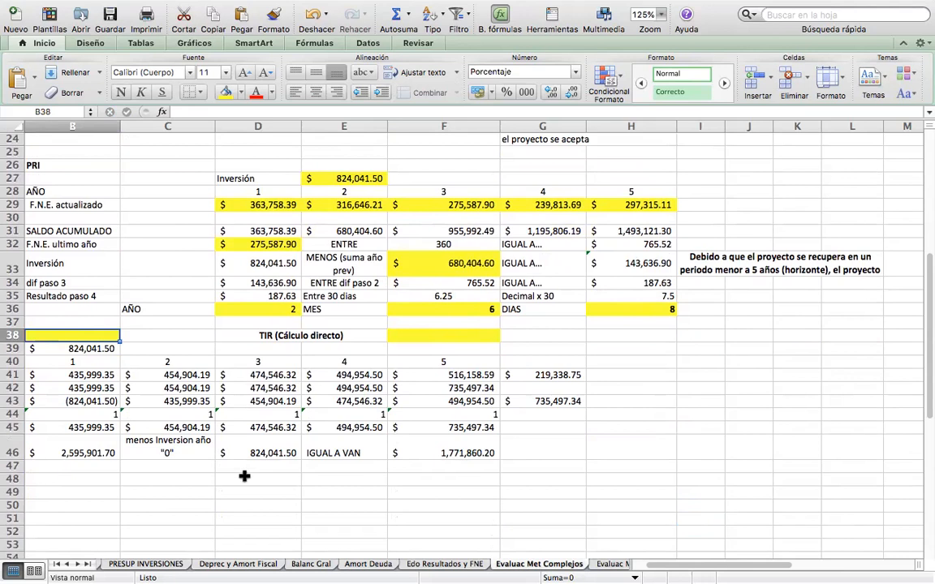
pyautogui.hscroll(-2, 244, 476)
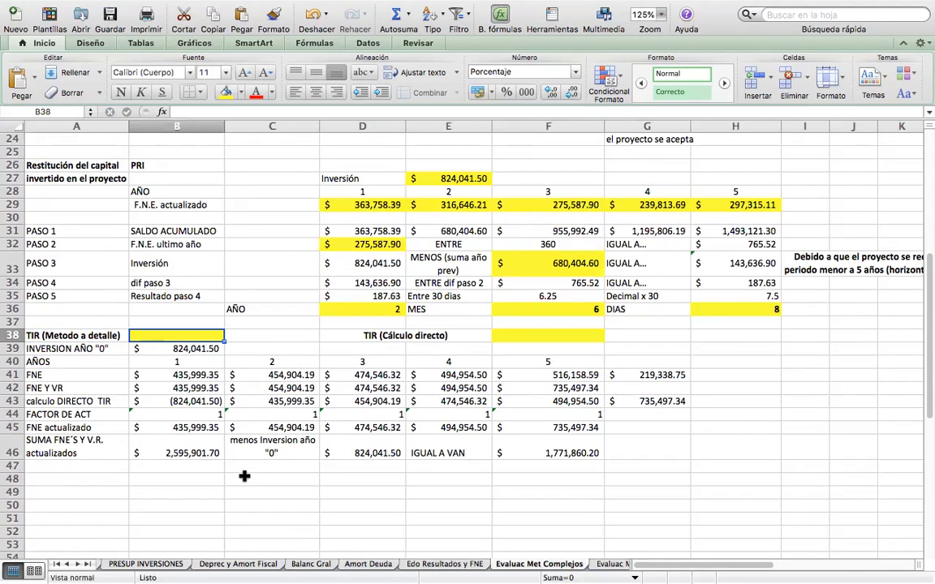
pyautogui.write('25%')
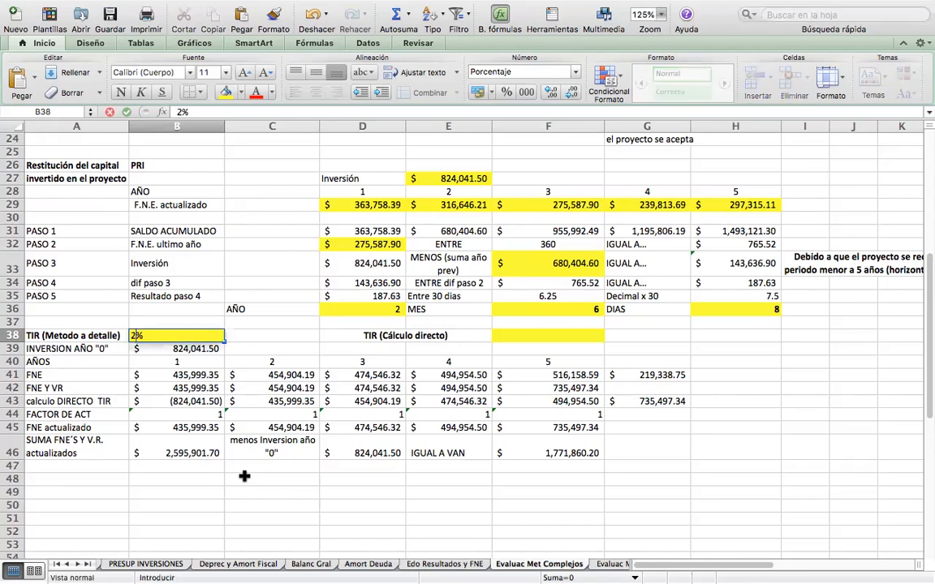
pyautogui.press('Return')
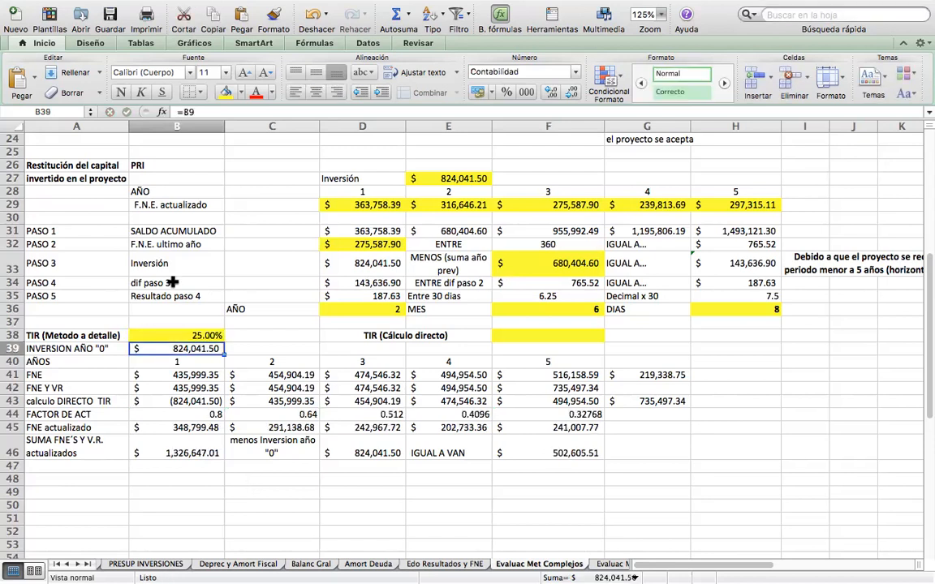
pyautogui.click(563, 453)
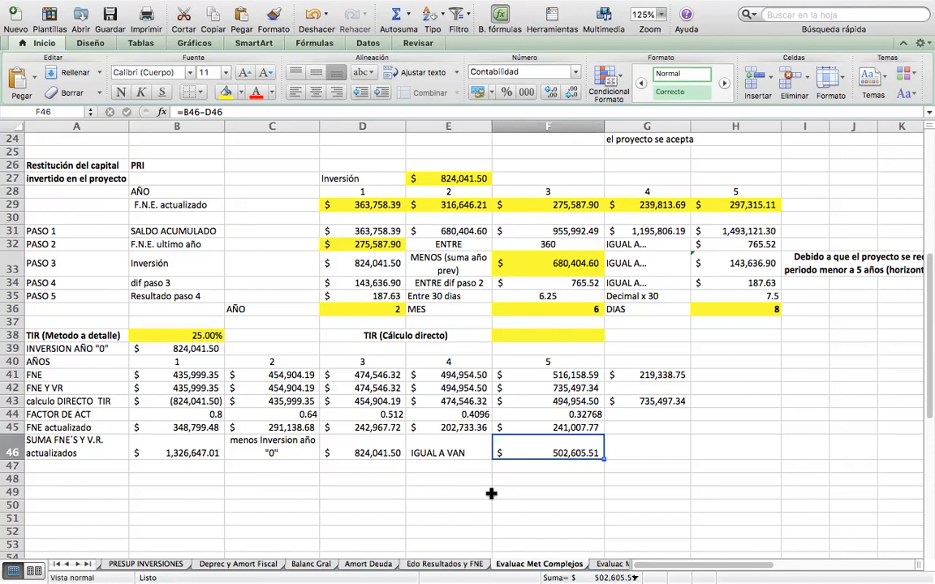
# Set the trial TIR in B38 to 30%.
pyautogui.press('Up')
pyautogui.press('Up')
pyautogui.press('Up')
pyautogui.press('Up')
pyautogui.press('Left')
pyautogui.press('Left')
pyautogui.press('Left')
pyautogui.press('Left')
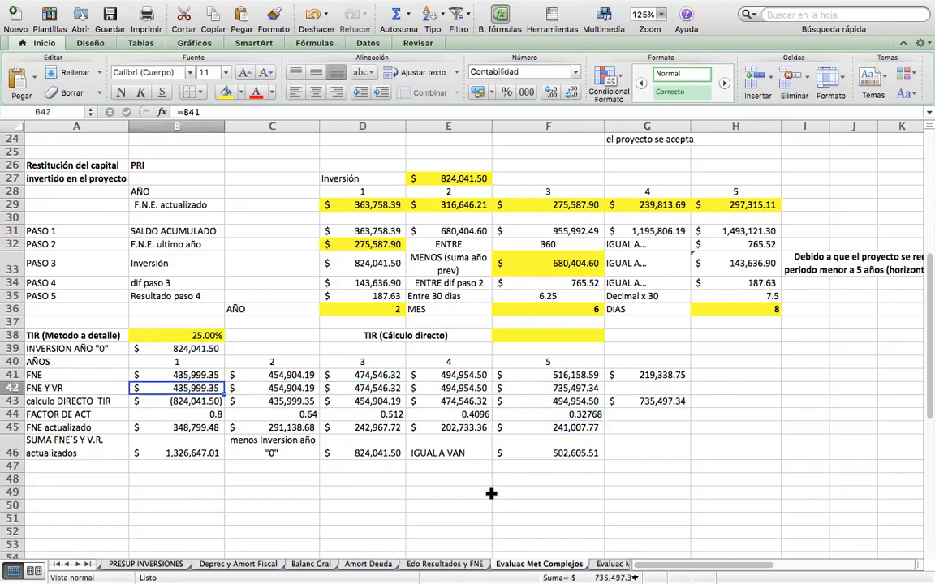
pyautogui.press('Up')
pyautogui.press('Up')
pyautogui.press('Up')
pyautogui.press('Up')
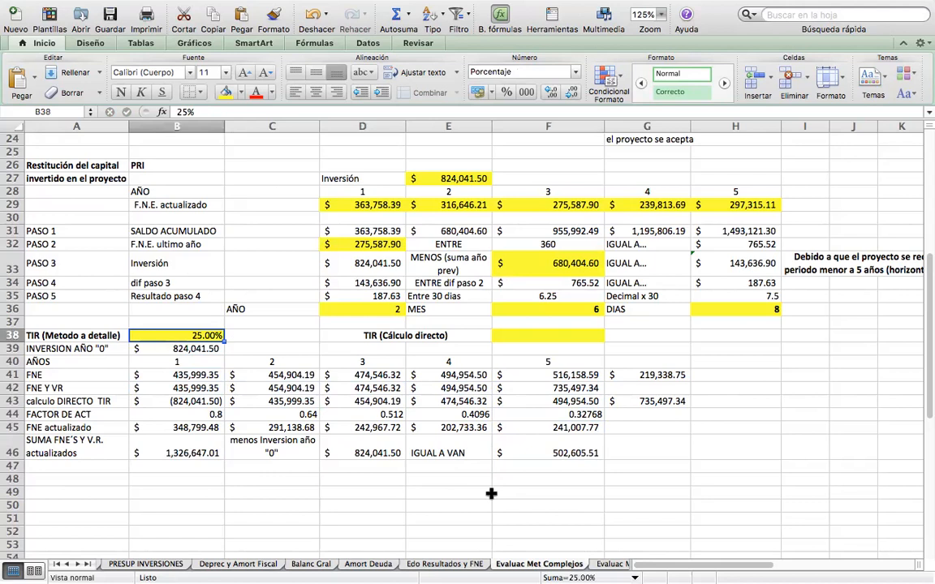
pyautogui.write('30')
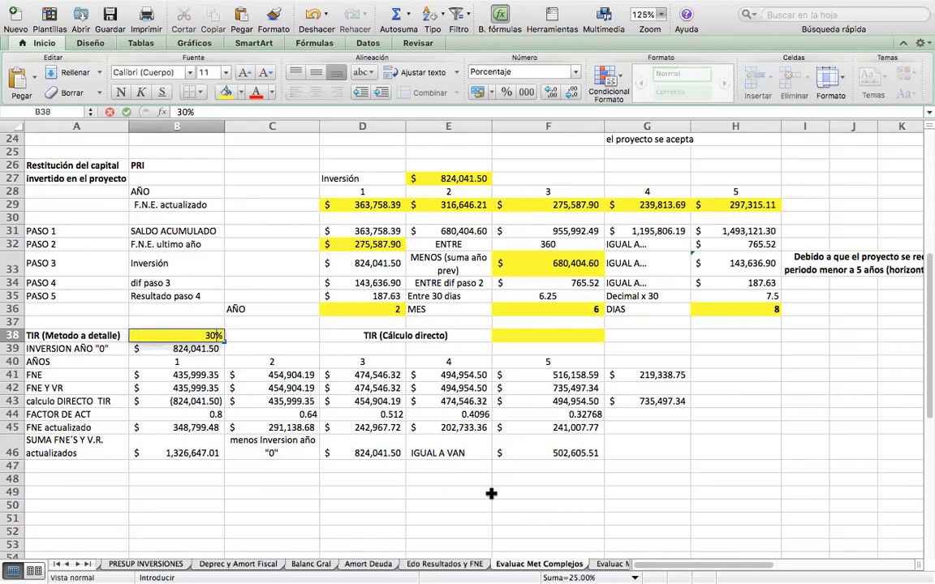
pyautogui.press('Return')
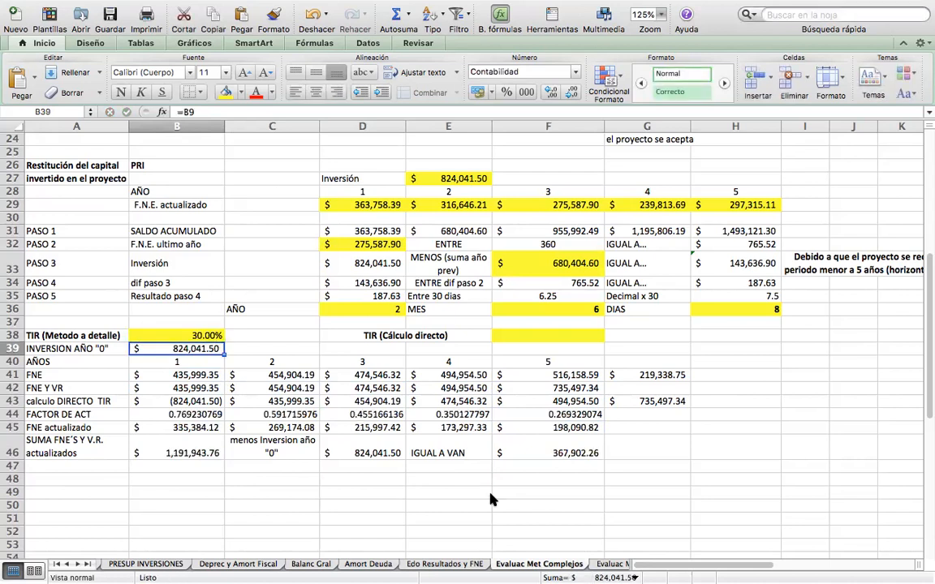
# Raise the trial TIR in B38 to 40% and then to 50% to bring the VAN closer to zero.
pyautogui.press('Up')
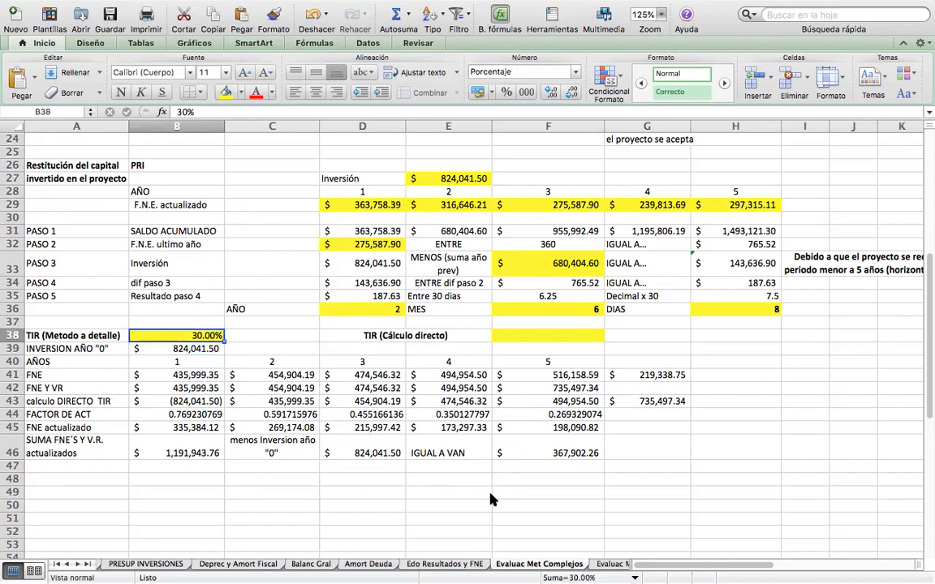
pyautogui.write('40')
pyautogui.press('Return')
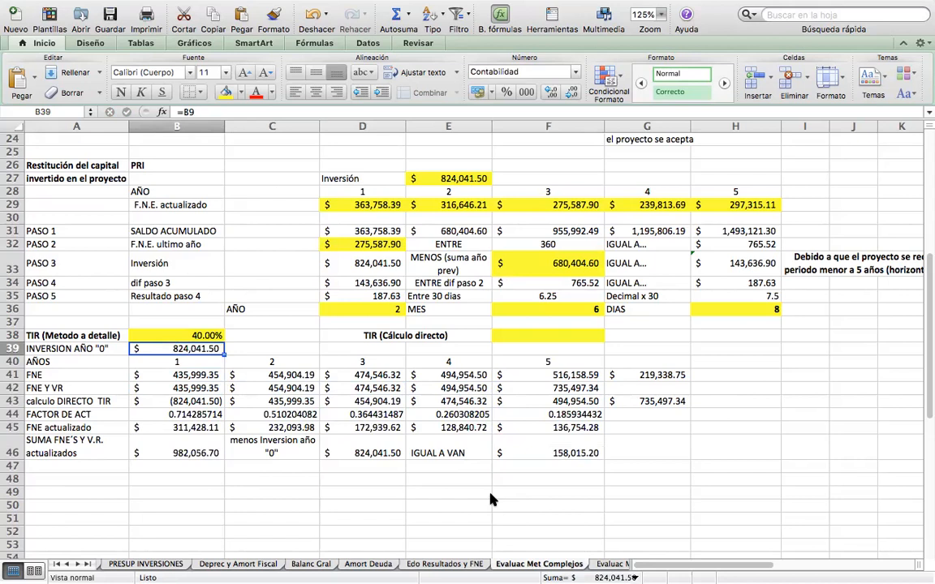
pyautogui.press('Up')
pyautogui.write('50')
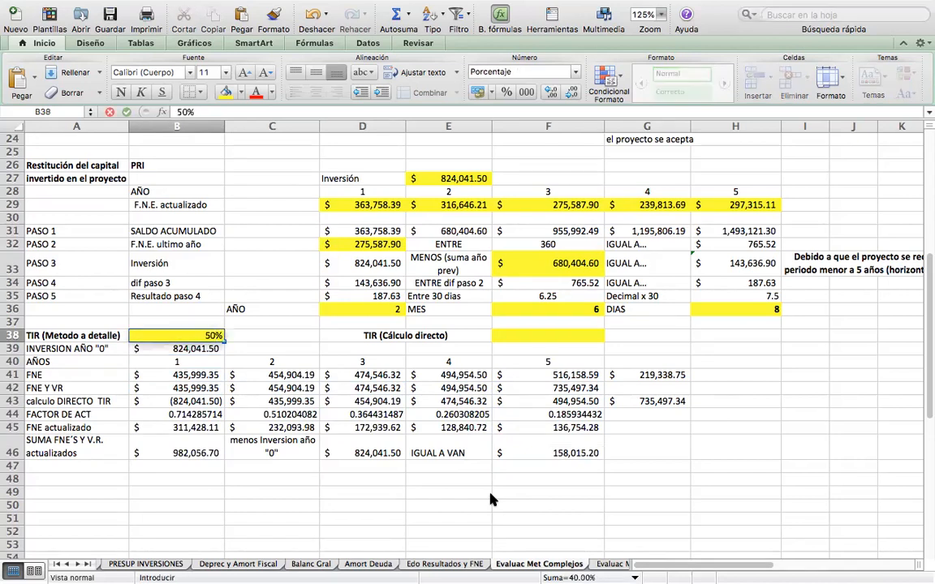
pyautogui.press('Return')
# Try a TIR of 60% in B38, then lower it to 55%.
pyautogui.press('Up')
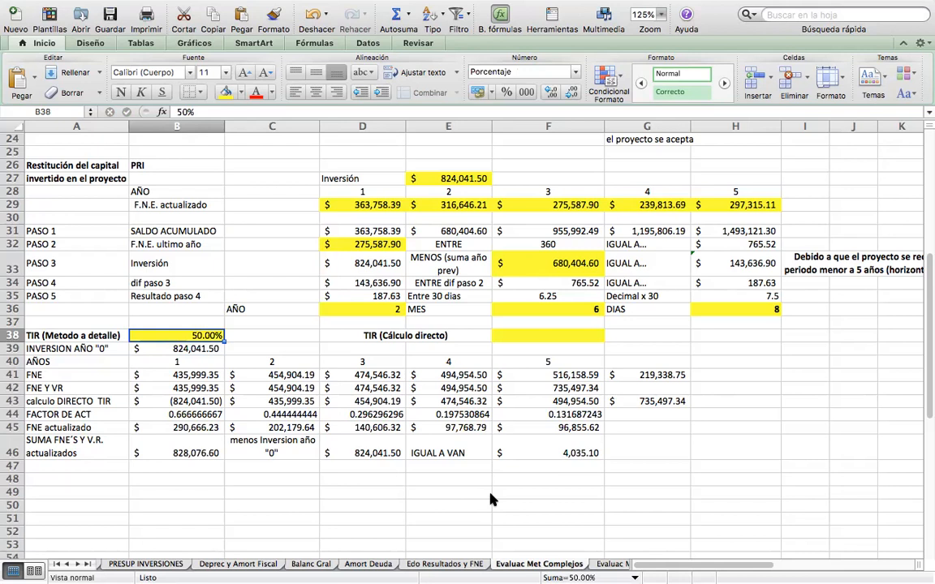
pyautogui.write('60')
pyautogui.press('Return')
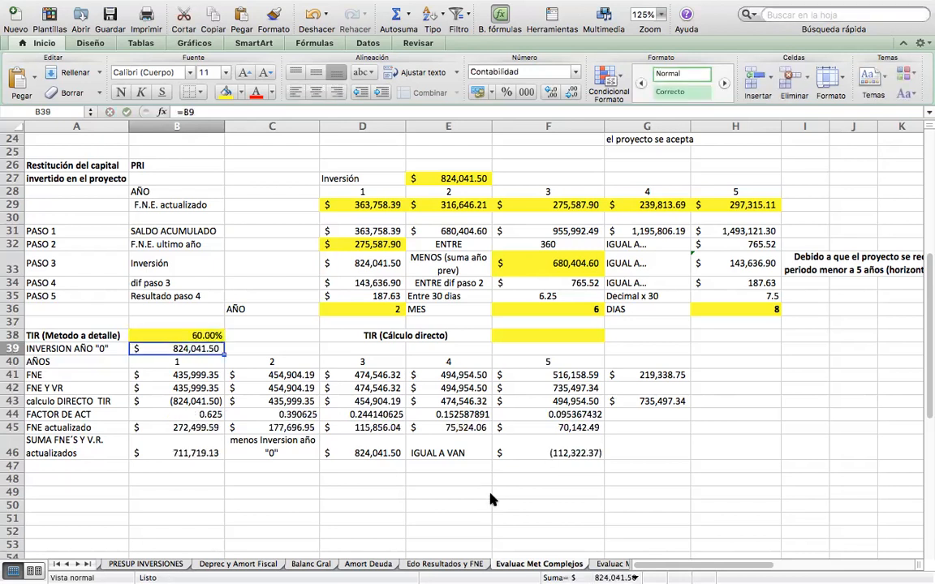
pyautogui.press('Up')
pyautogui.write('55')
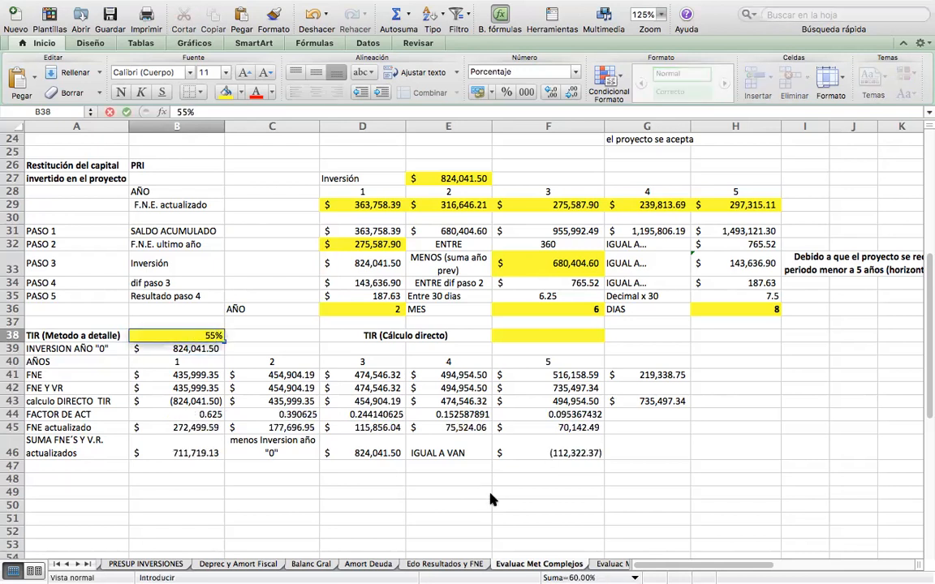
pyautogui.press('Return')
# Lower the trial TIR in B38 to 52% and then to 51%.
pyautogui.press('Up')
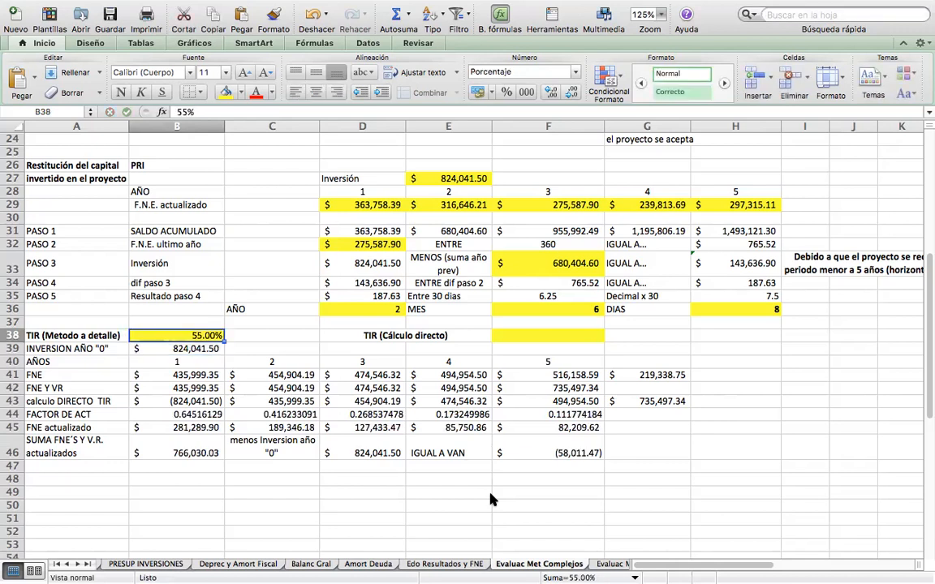
pyautogui.write('52')
pyautogui.press('Return')
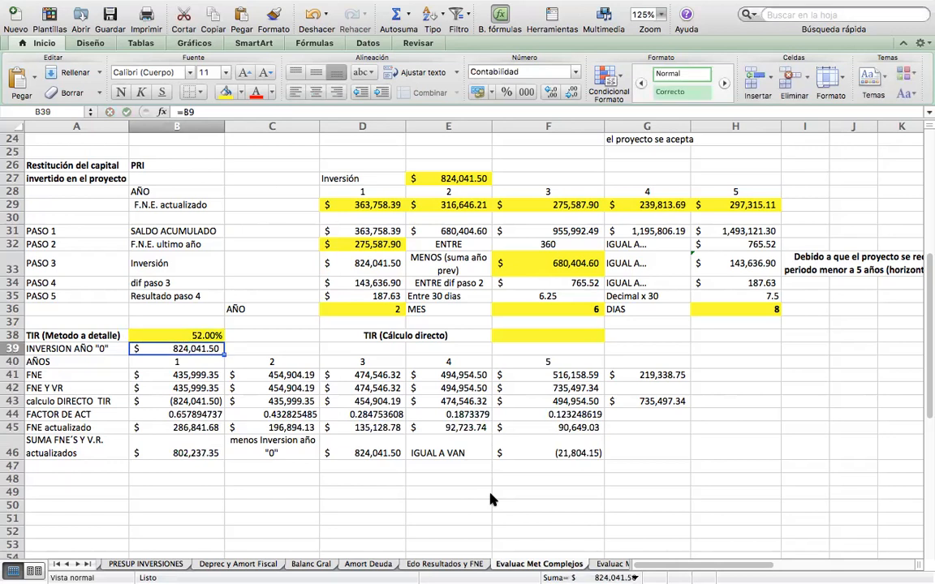
pyautogui.press('Up')
pyautogui.write('51')
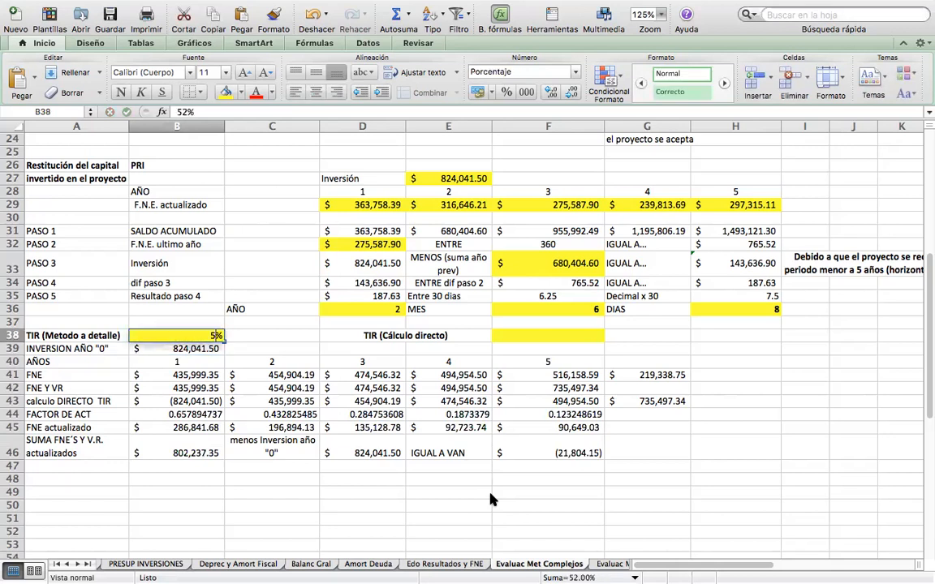
pyautogui.press('Return')
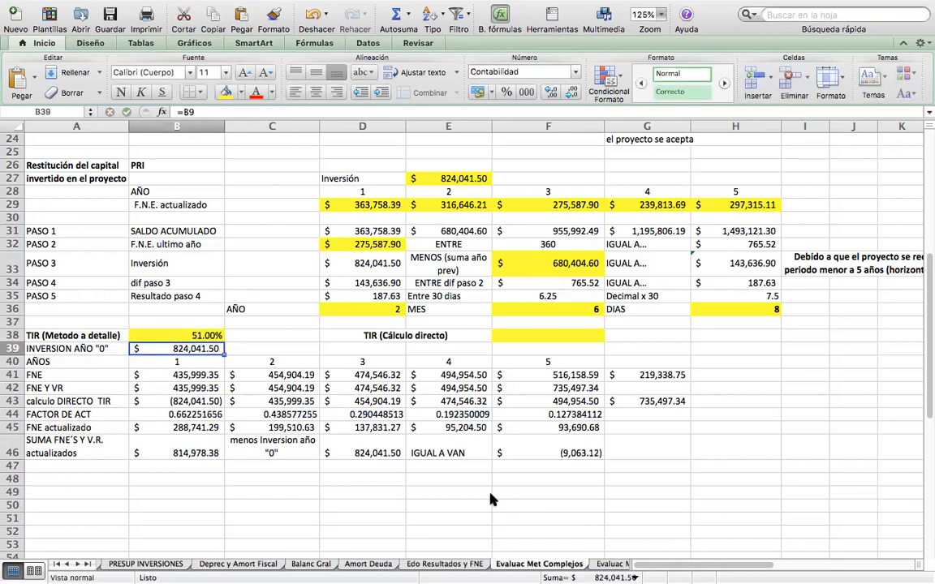
# Refine the trial TIR in B38 to 50.5% and then to 50.2%.
pyautogui.press('Up')
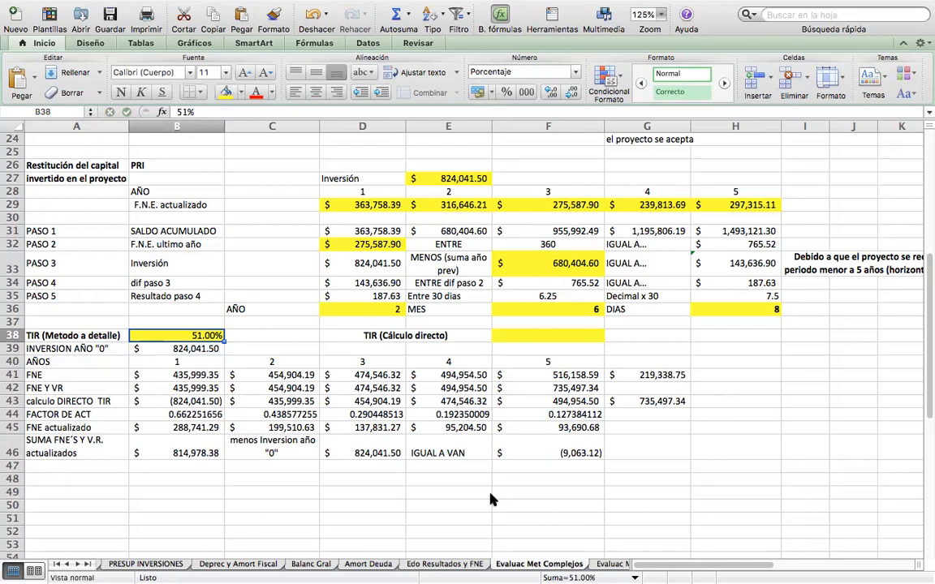
pyautogui.write('50.')
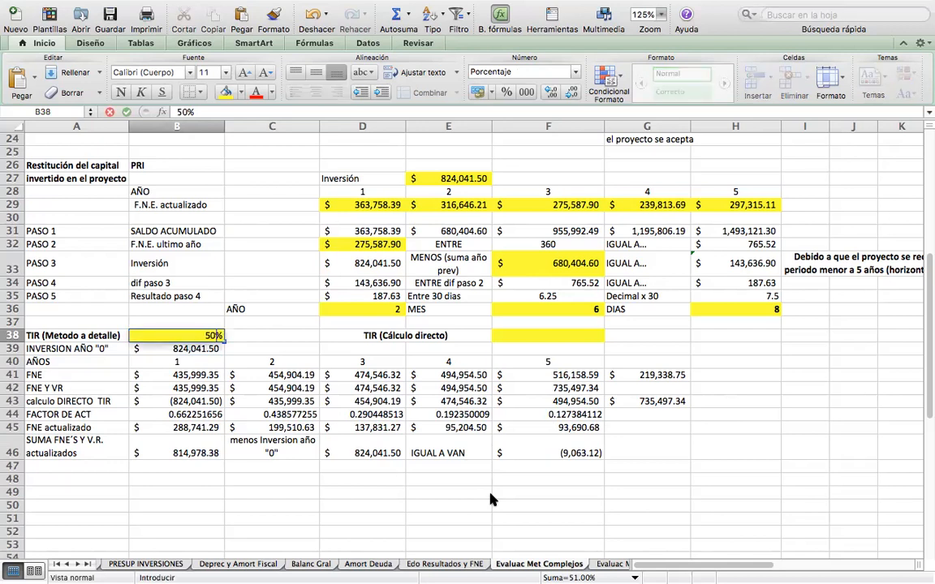
pyautogui.write('5')
pyautogui.press('Return')
pyautogui.press('Up')
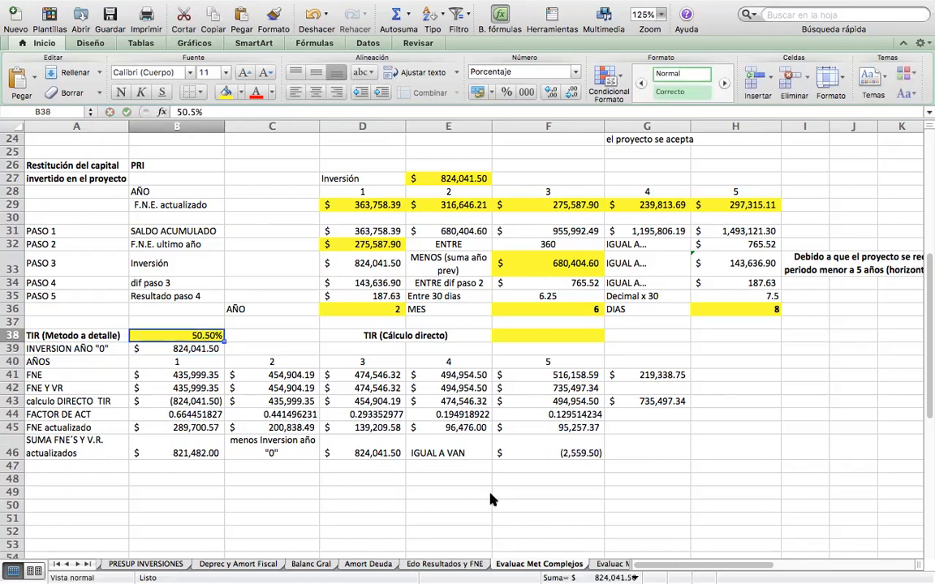
pyautogui.click(189, 111)
pyautogui.press('BackSpace')
pyautogui.write('2')
pyautogui.press('Return')
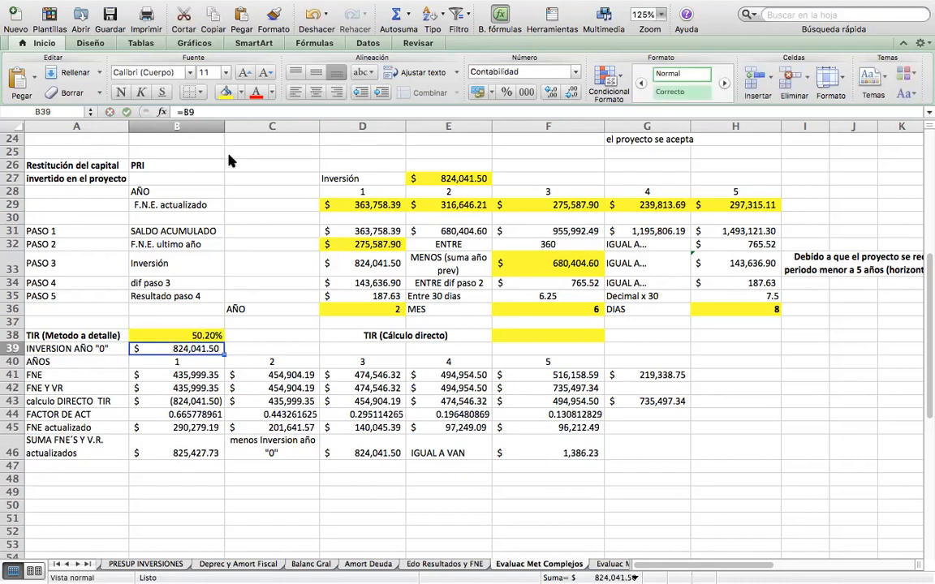
# Adjust the trial TIR in B38 to 50.3% and then to 50.31%.
pyautogui.press('Up')
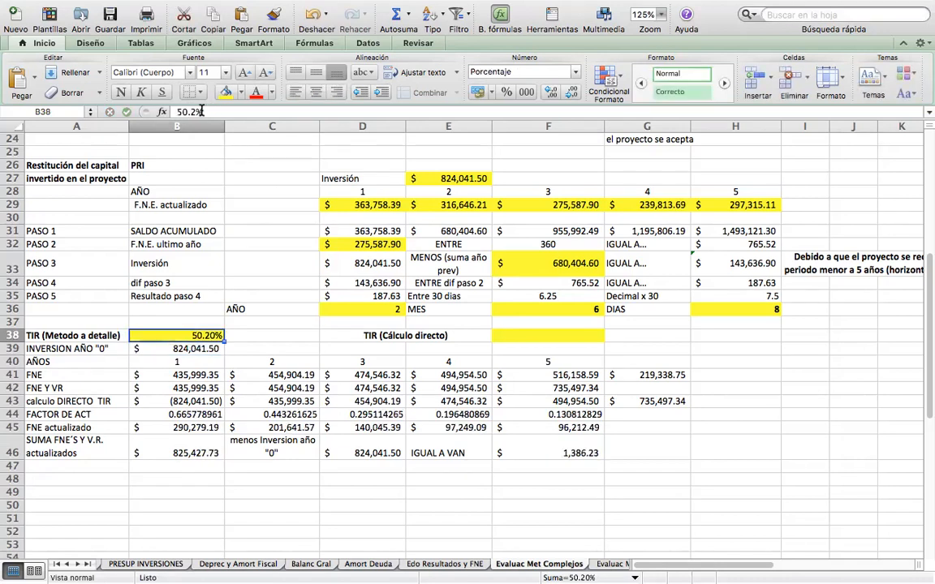
pyautogui.click(193, 111)
pyautogui.press('BackSpace')
pyautogui.write('3')
pyautogui.press('Return')
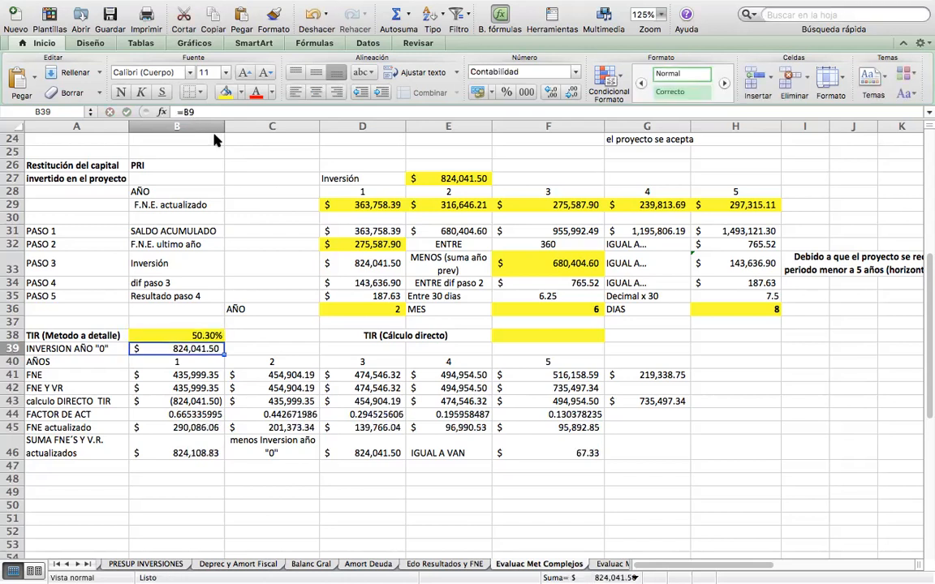
pyautogui.press('Up')
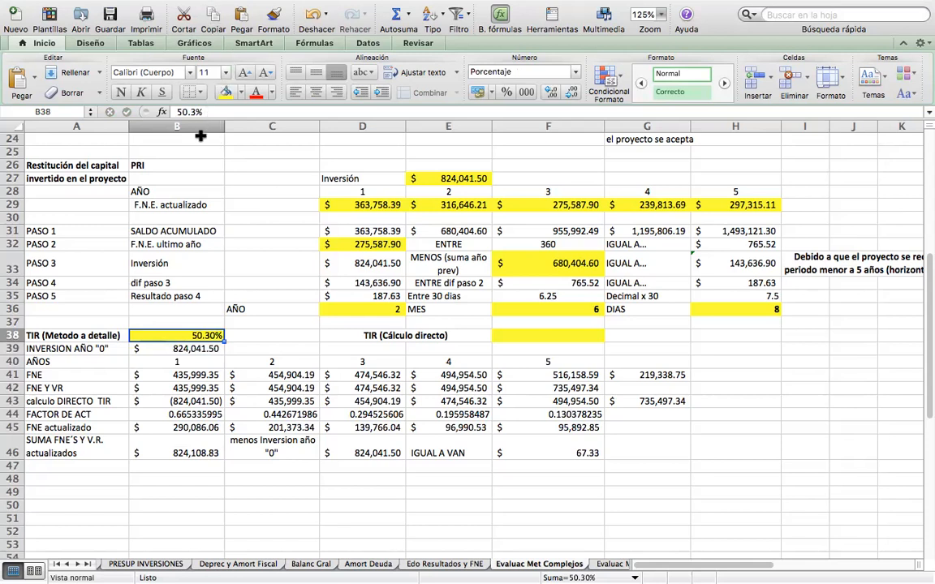
pyautogui.click(196, 111)
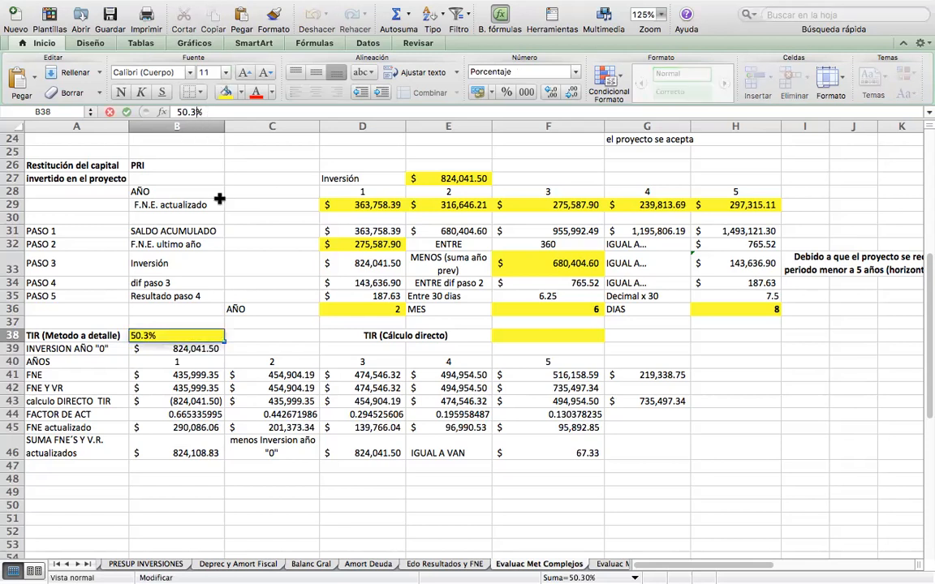
pyautogui.write('1')
pyautogui.press('Return')
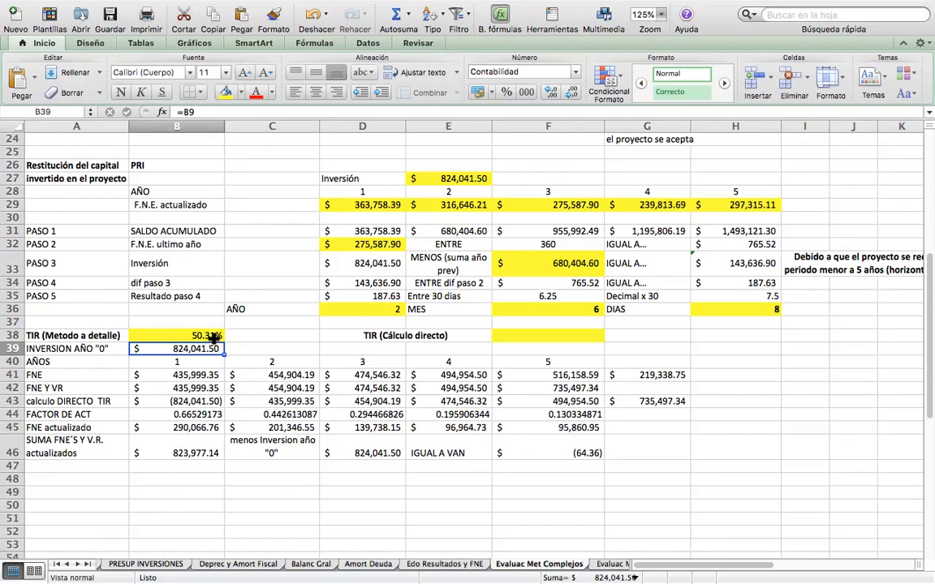
# Try 50.3% as the trial TIR in B38, then put it back to 50.31%.
pyautogui.click(195, 336)
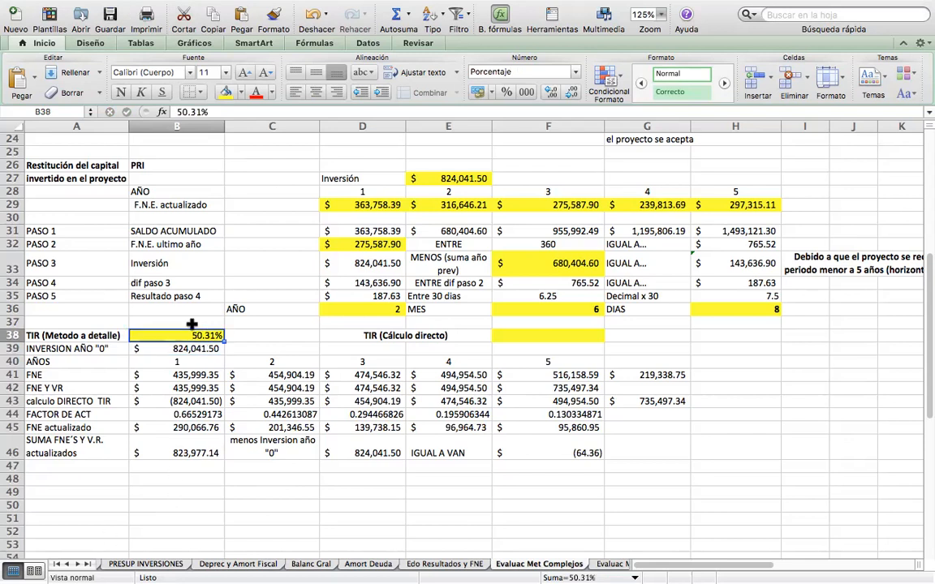
pyautogui.click(200, 113)
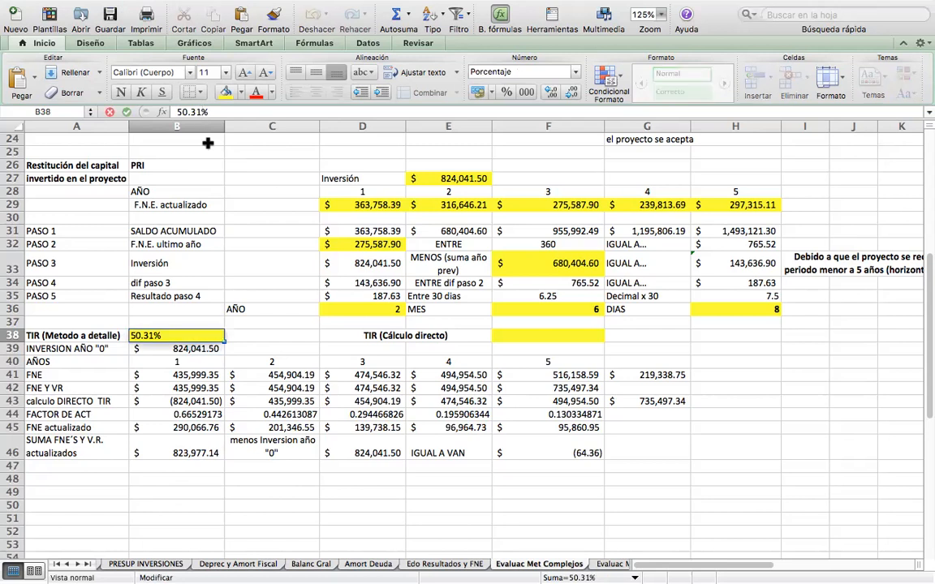
pyautogui.press('BackSpace')
pyautogui.press('Return')
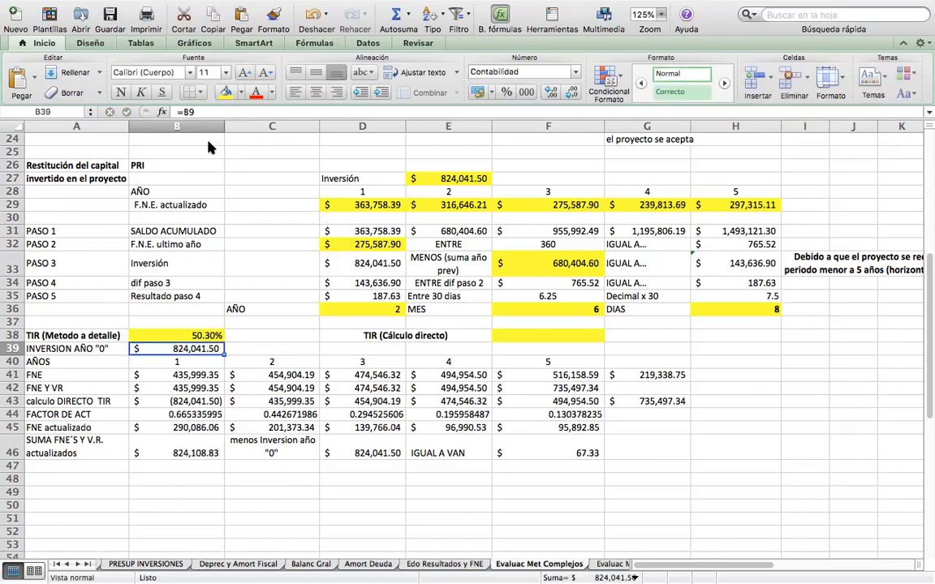
pyautogui.press('Up')
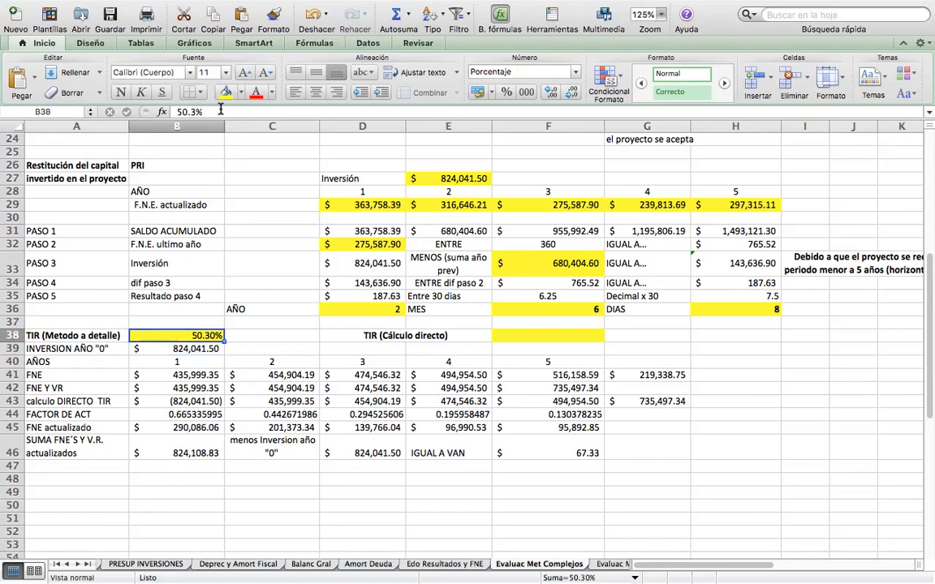
pyautogui.click(196, 111)
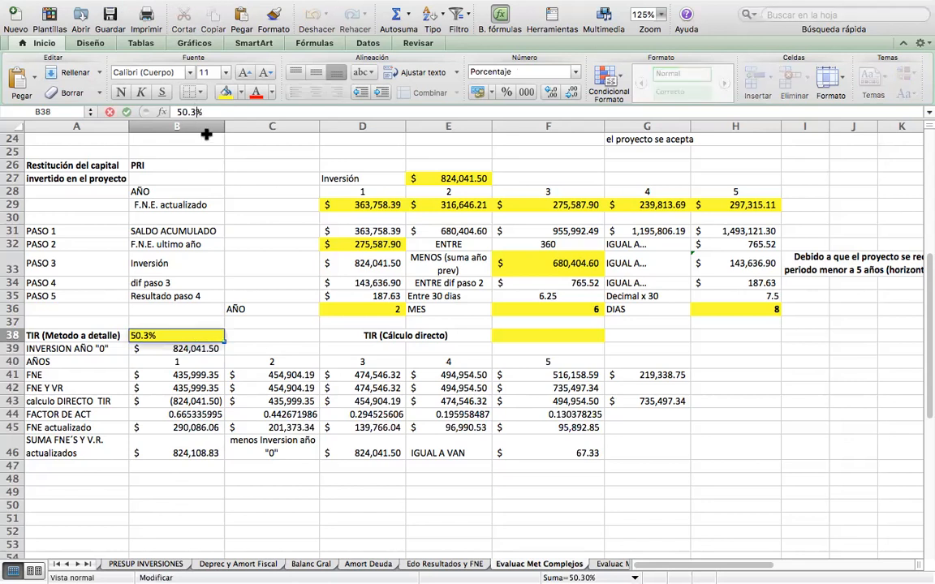
pyautogui.write('1')
pyautogui.press('Return')
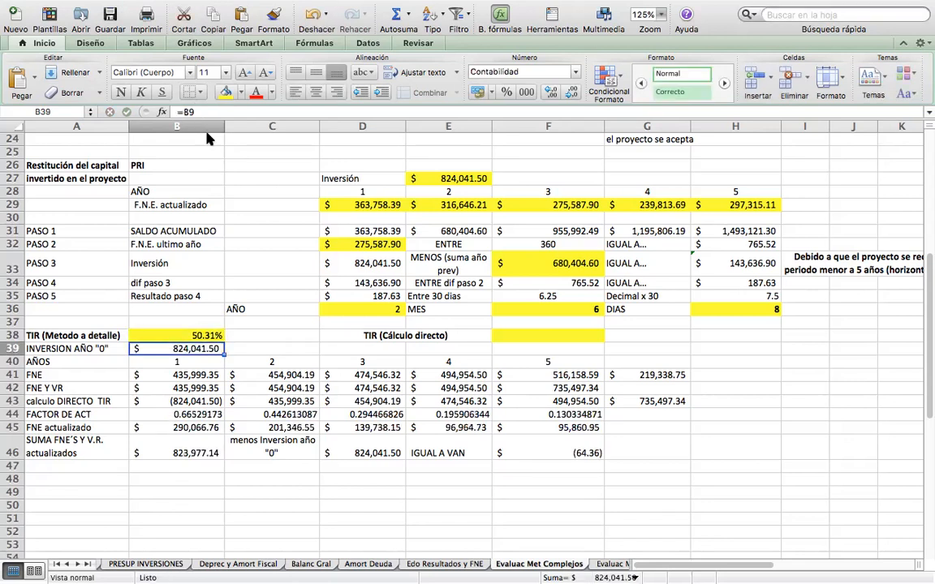
# Set the trial TIR in B38 to 50.30%.
pyautogui.click(174, 335)
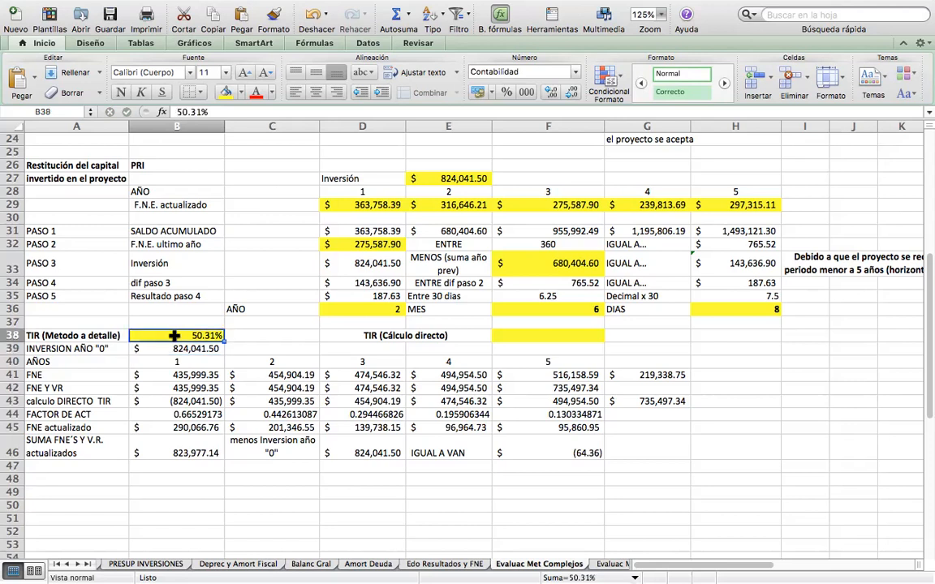
pyautogui.click(203, 112)
pyautogui.press('BackSpace')
pyautogui.write('0')
pyautogui.press('Return')
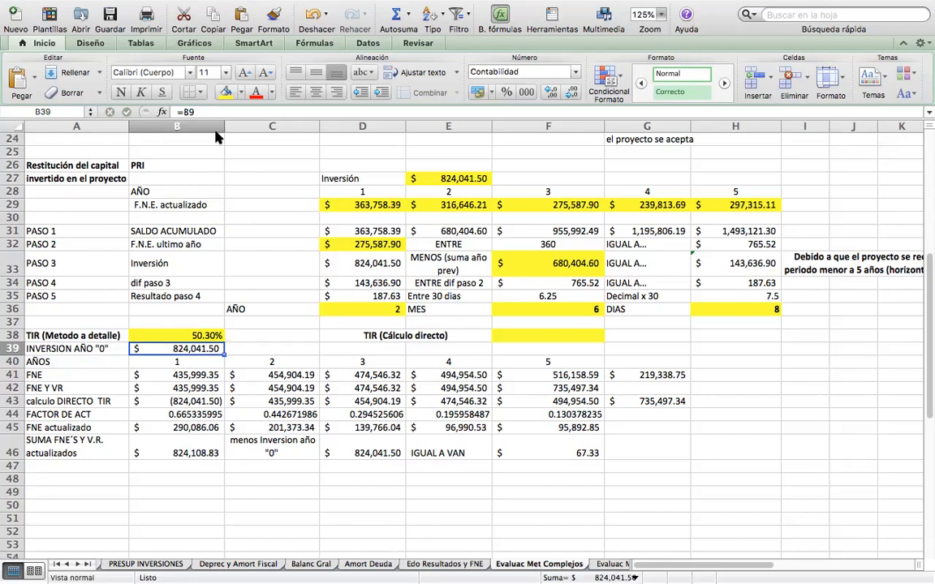
# Compare the trial TIR in B38 with the TREMA result at the start of the sheet.
pyautogui.press('Up')
pyautogui.press('Down')
pyautogui.press('Down')
pyautogui.press('Down')
pyautogui.press('Down')
pyautogui.press('Down')
pyautogui.press('Down')
pyautogui.press('Down')
pyautogui.press('Down')
pyautogui.press('Down')
pyautogui.press('Down')
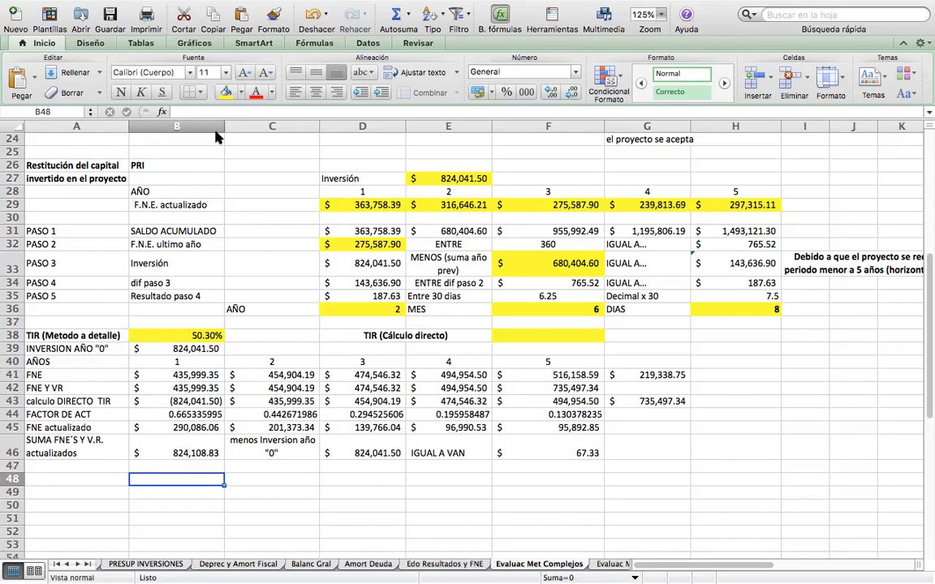
pyautogui.click(201, 334)
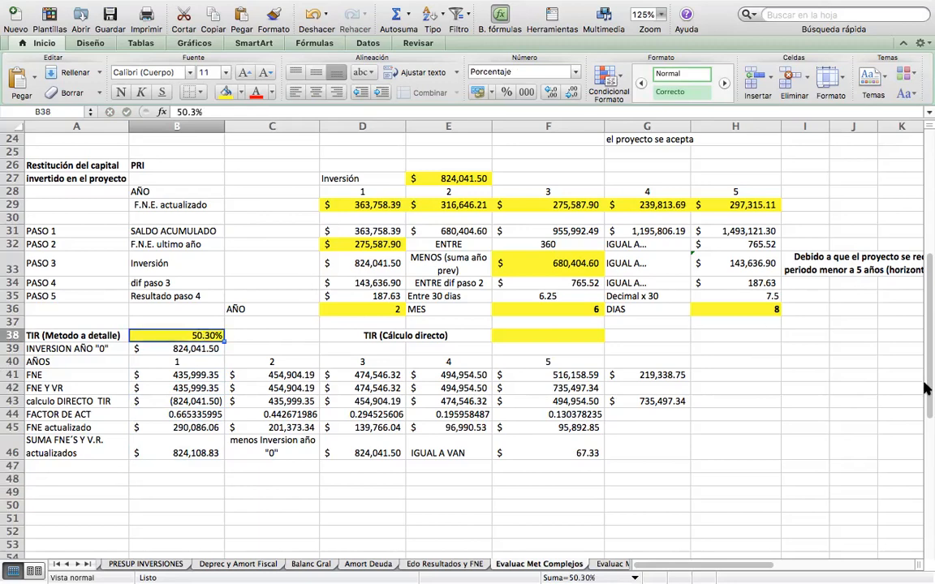
pyautogui.moveTo(925, 389); pyautogui.dragTo(926, 313)
pyautogui.moveTo(925, 292); pyautogui.dragTo(920, 215)
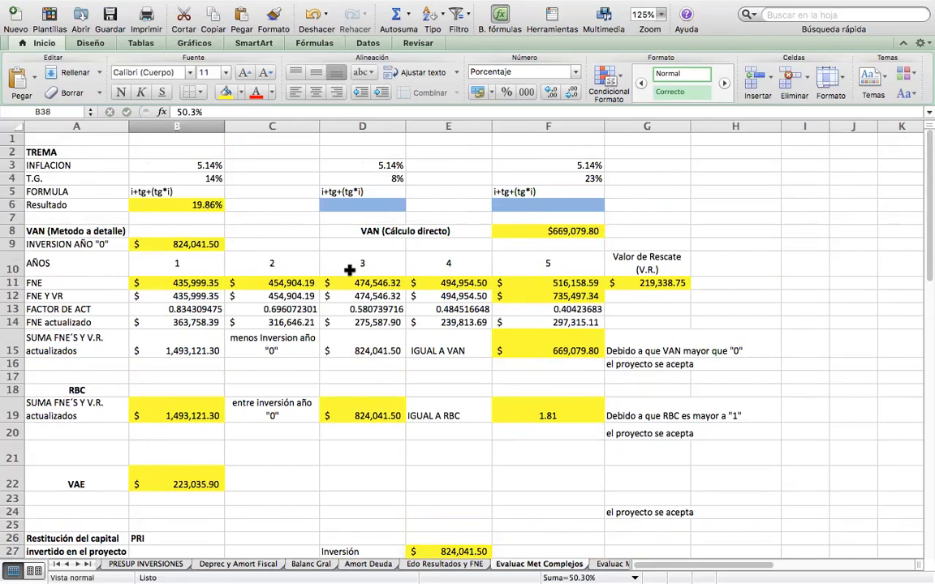
pyautogui.moveTo(926, 223); pyautogui.dragTo(917, 396)
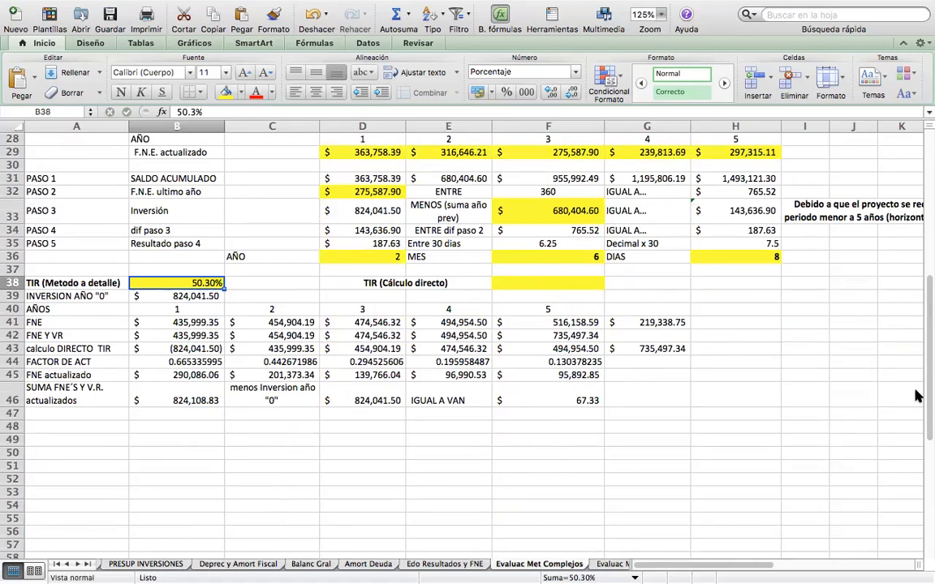
# Fill cell A48 with yellow and enter the label "conclusión" in it.
pyautogui.click(155, 425)
pyautogui.click(112, 426)
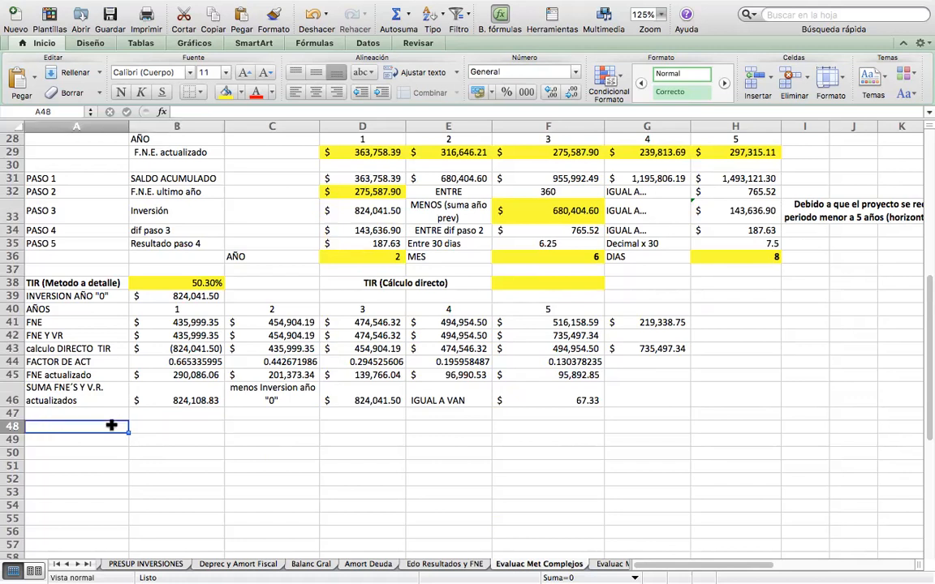
pyautogui.click(226, 93)
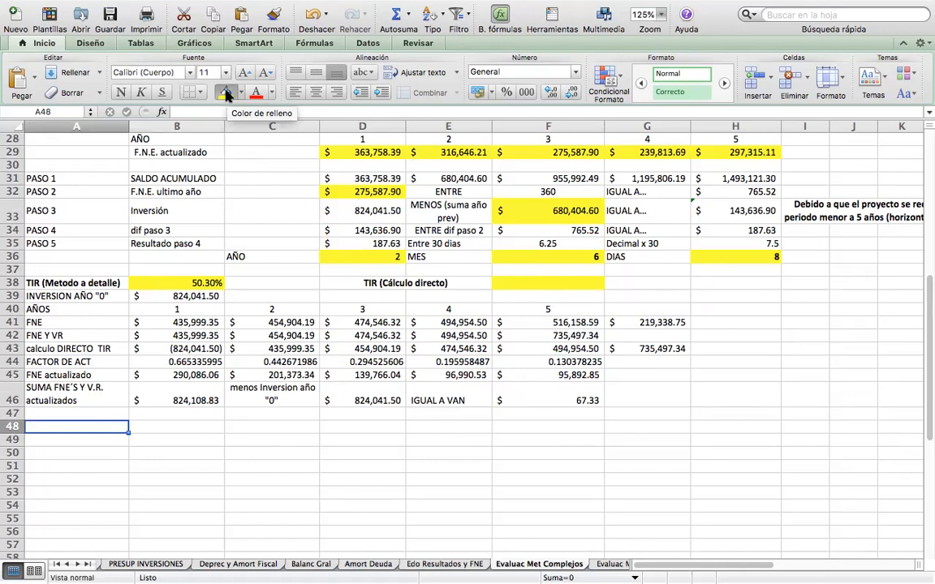
pyautogui.write('conclu')
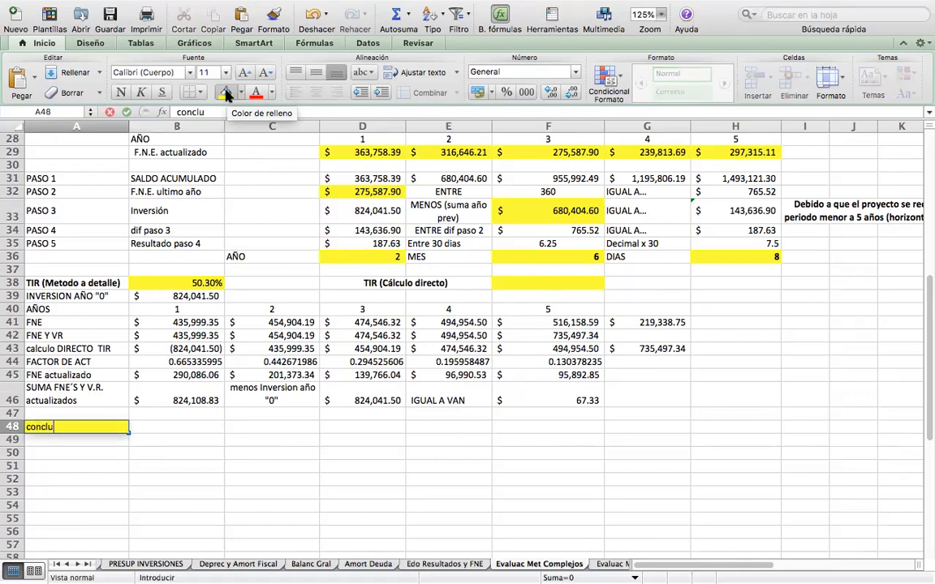
pyautogui.write('si´ón')
pyautogui.press('Tab')
# Enter "Debido a que TIR es mayor que TREMA, el proyecto se acepta" in B48.
pyautogui.write('Deb')
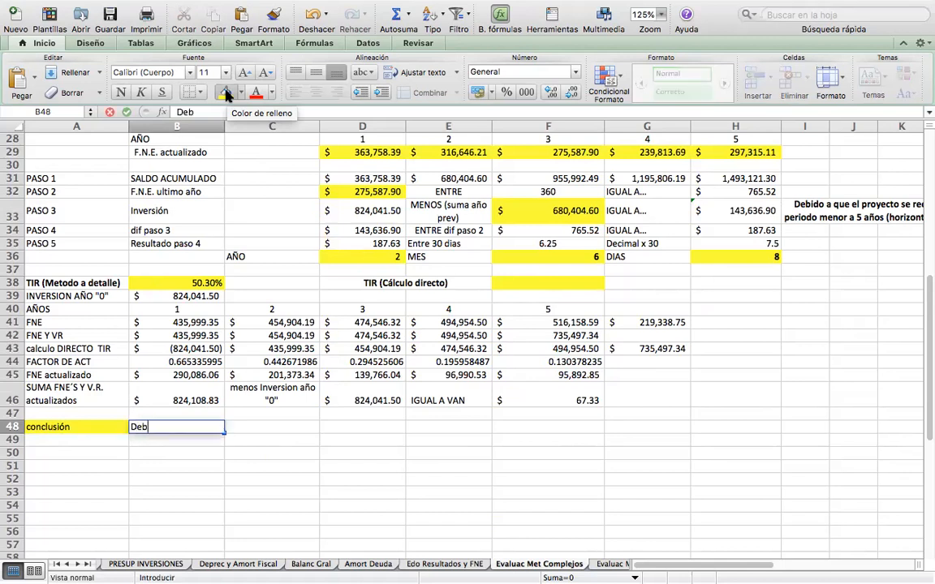
pyautogui.write('ido a que TIR es')
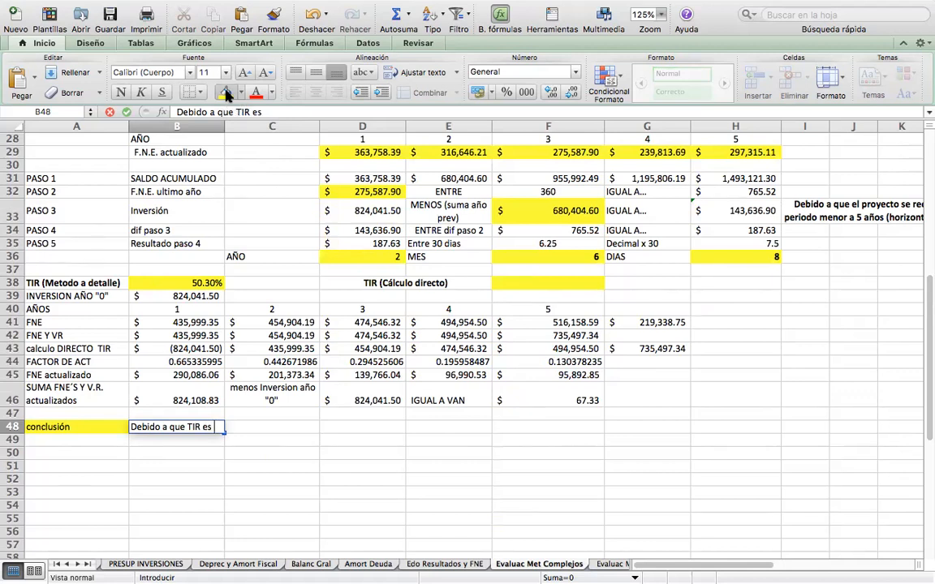
pyautogui.write(' mayor')
pyautogui.write(' que ')
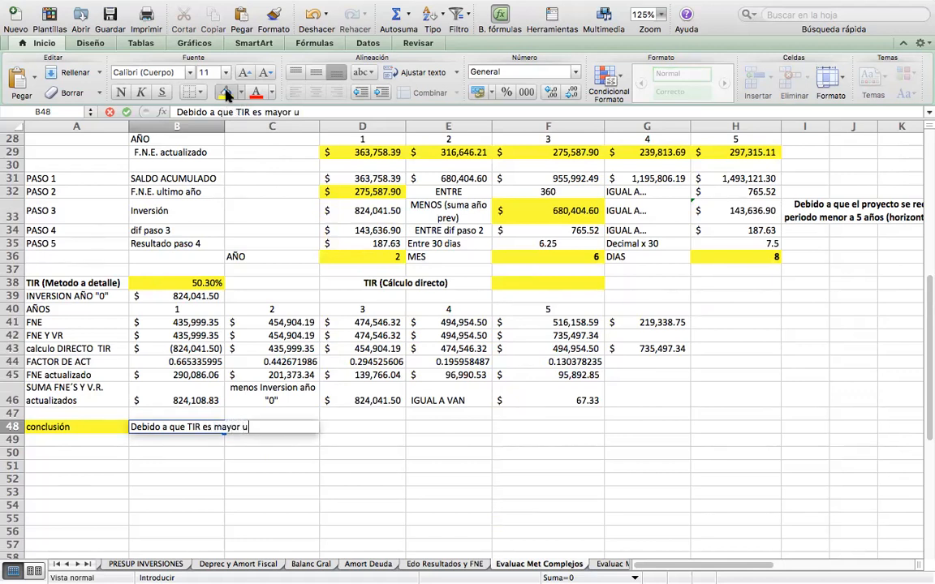
pyautogui.write('TREMA')
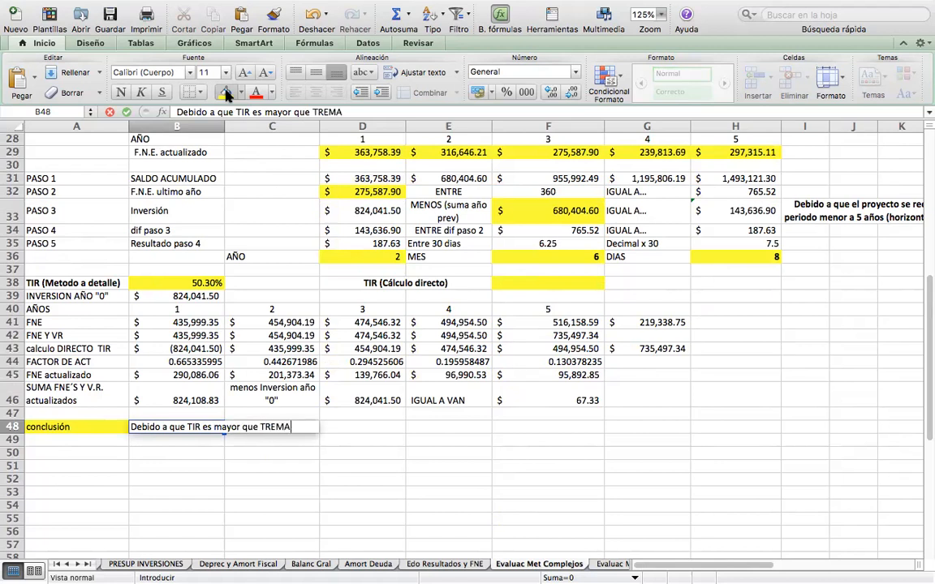
pyautogui.write(', el proyecto se acepta')
pyautogui.press('Return')
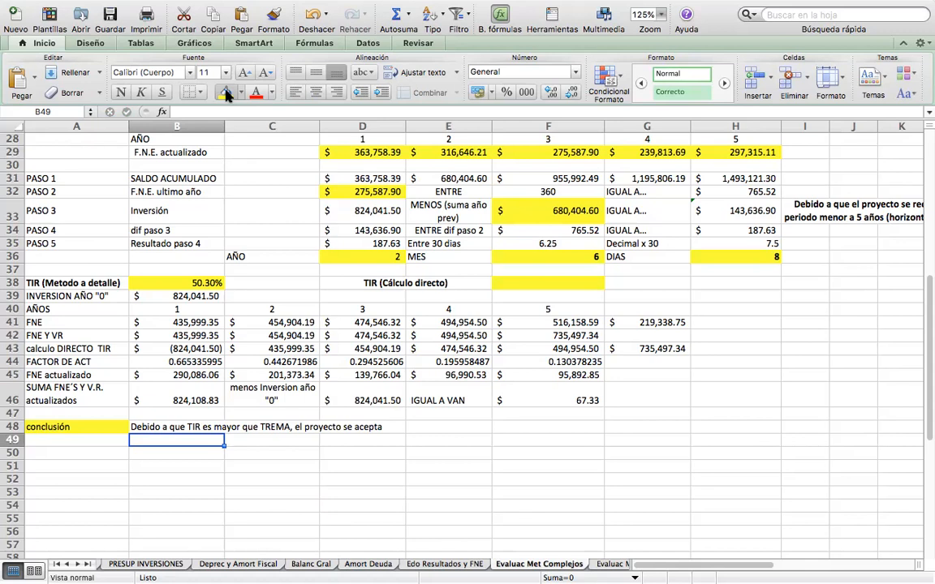
# Calculate the direct TIR in F38 with the formula =TIR(B43:G43).
pyautogui.press('Right')
pyautogui.press('Right')
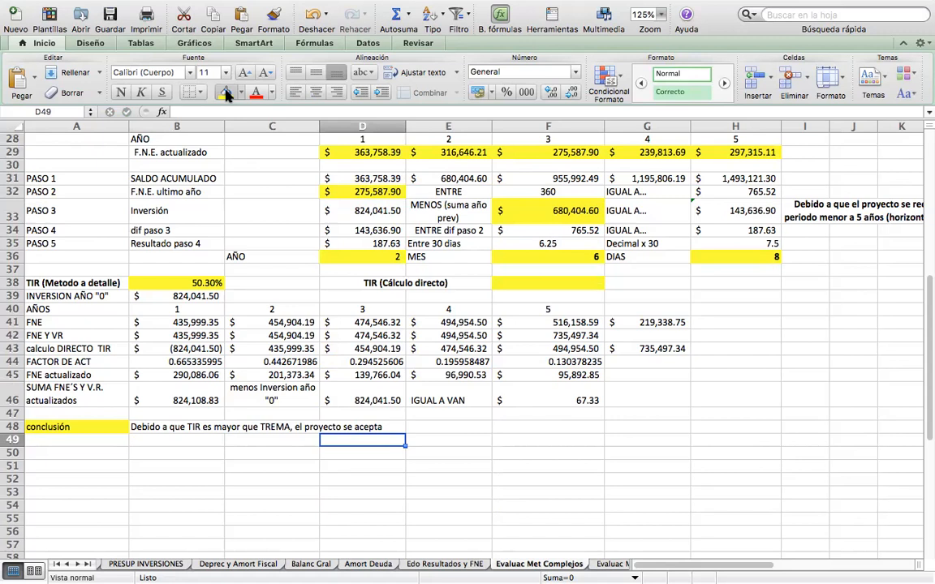
pyautogui.click(535, 283)
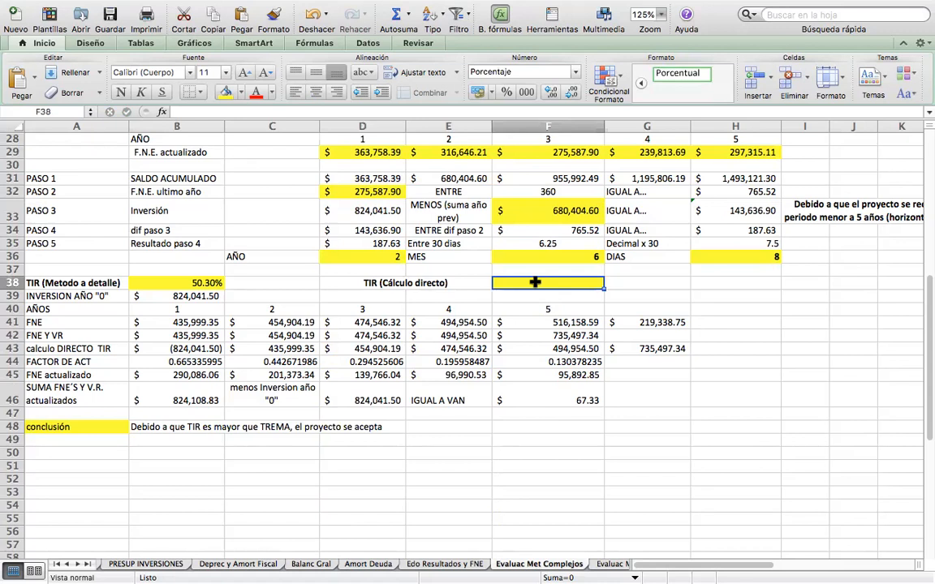
pyautogui.write('=')
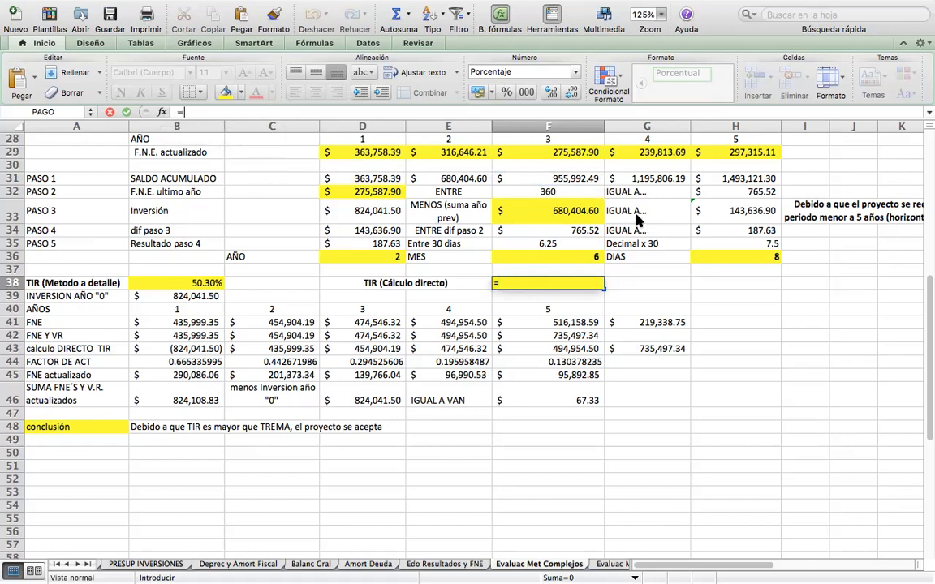
pyautogui.write('TIR()')
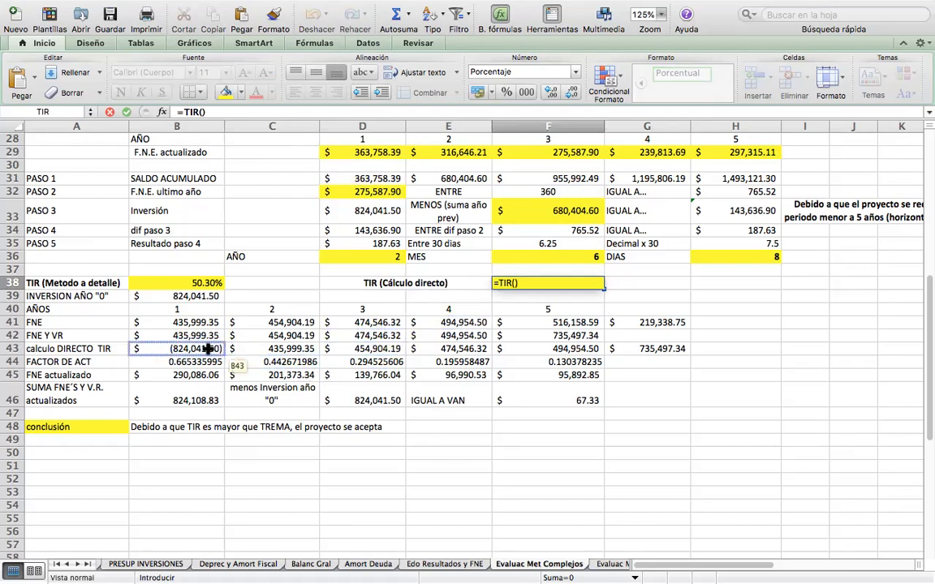
pyautogui.moveTo(209, 348); pyautogui.dragTo(617, 345)
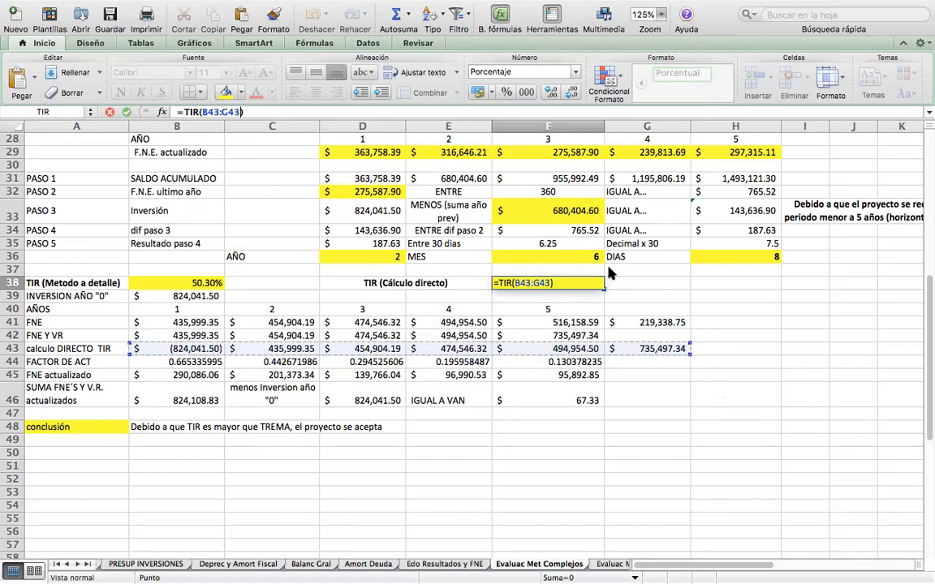
pyautogui.press('Return')
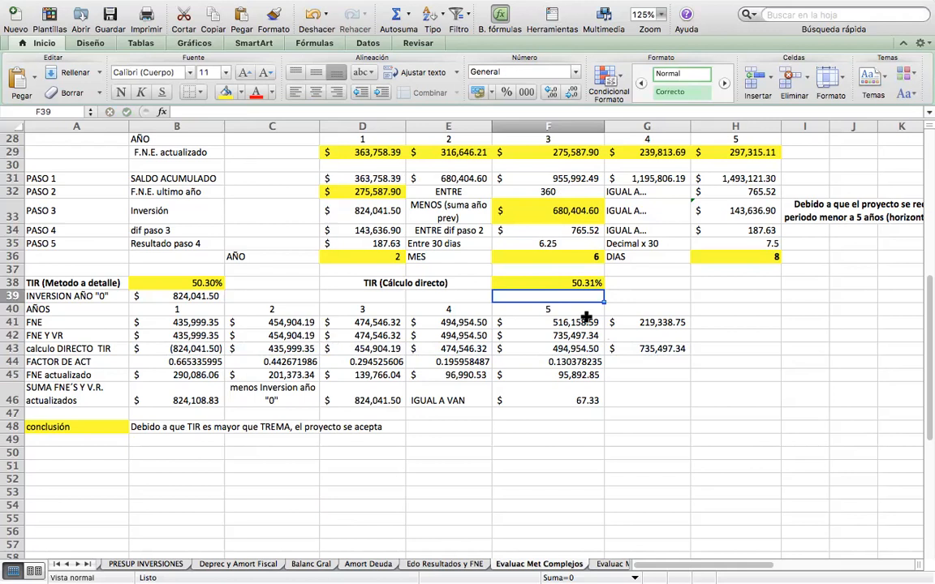
# Compare the TIR results in B38 and F38, showing F38 with five decimals and restoring it to two.
pyautogui.click(567, 282)
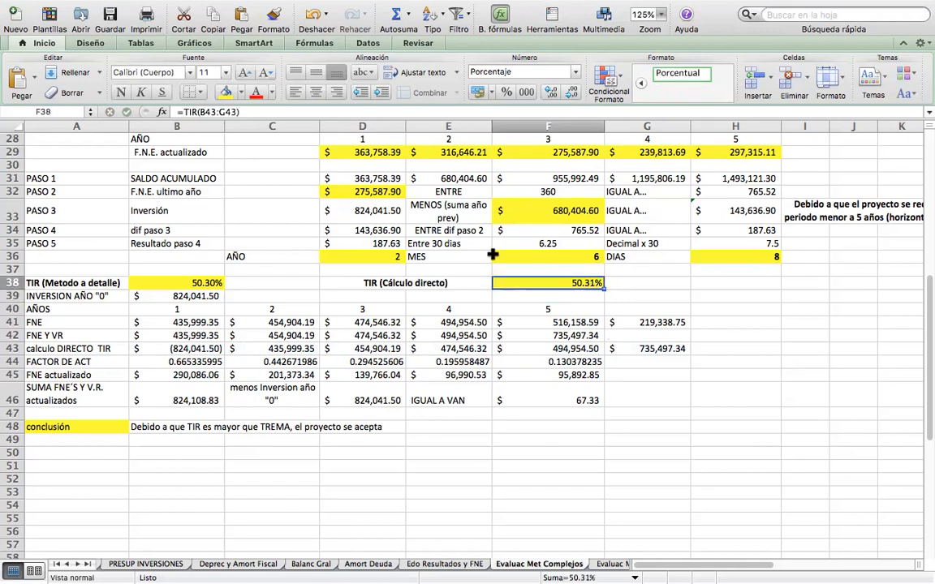
pyautogui.click(179, 284)
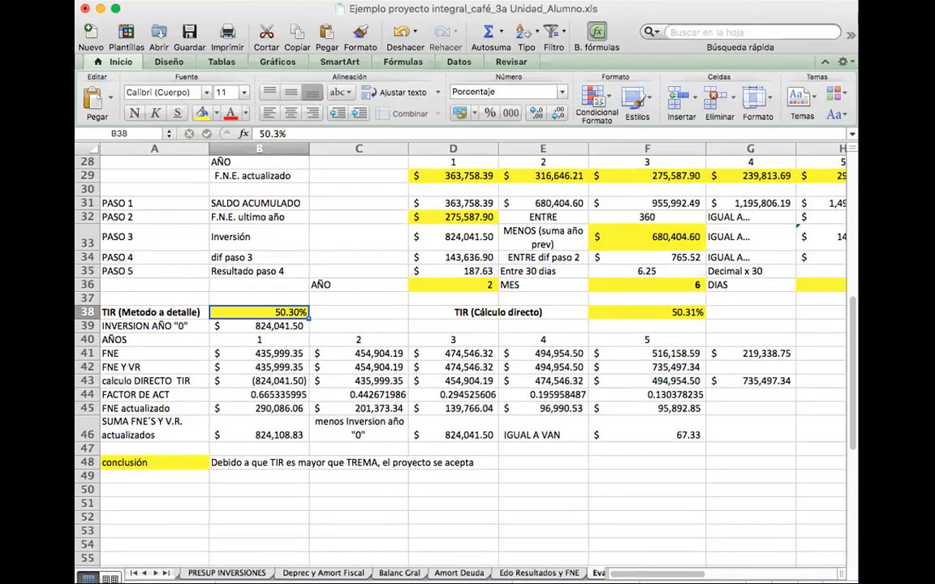
pyautogui.moveTo(858, 365); pyautogui.dragTo(902, 365)
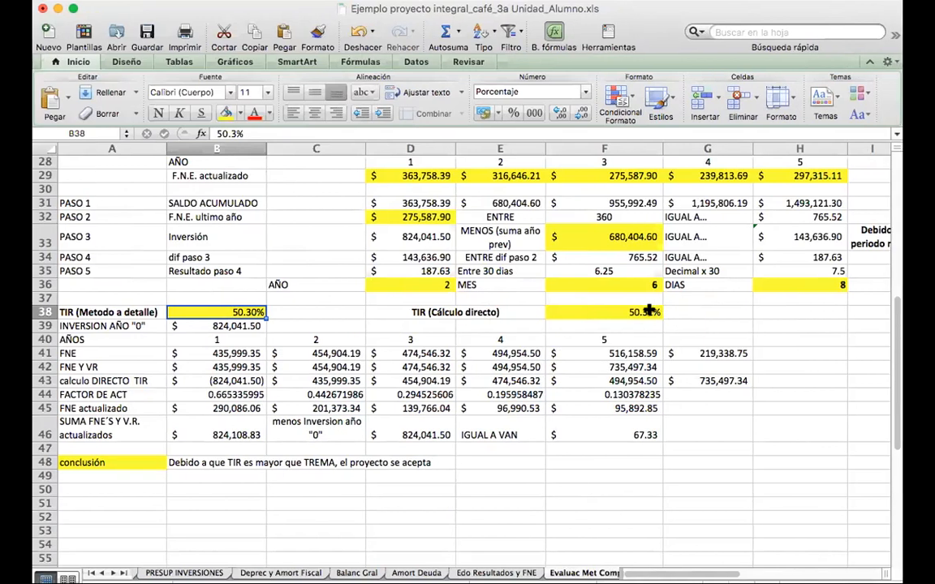
pyautogui.click(588, 312)
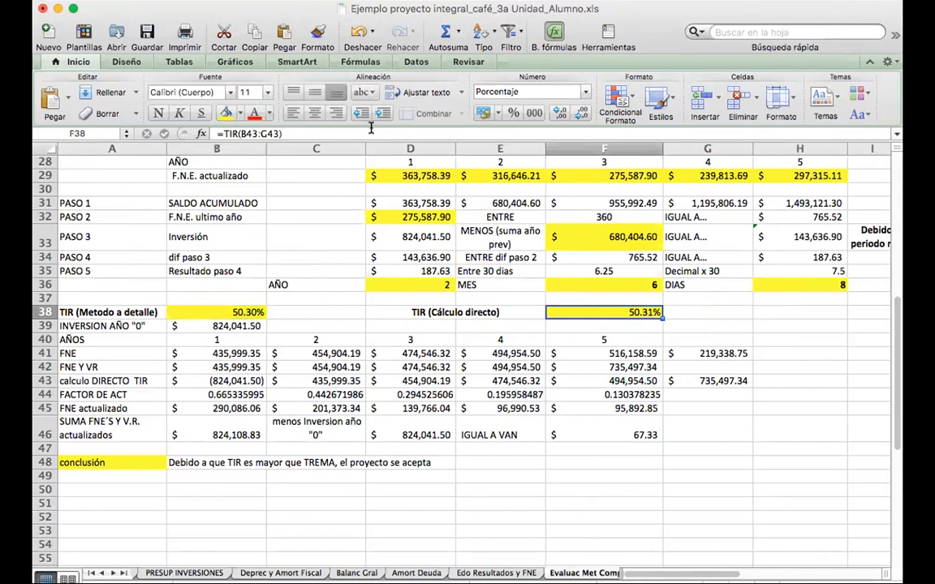
pyautogui.click(558, 115)
pyautogui.click(558, 115)
pyautogui.click(558, 115)
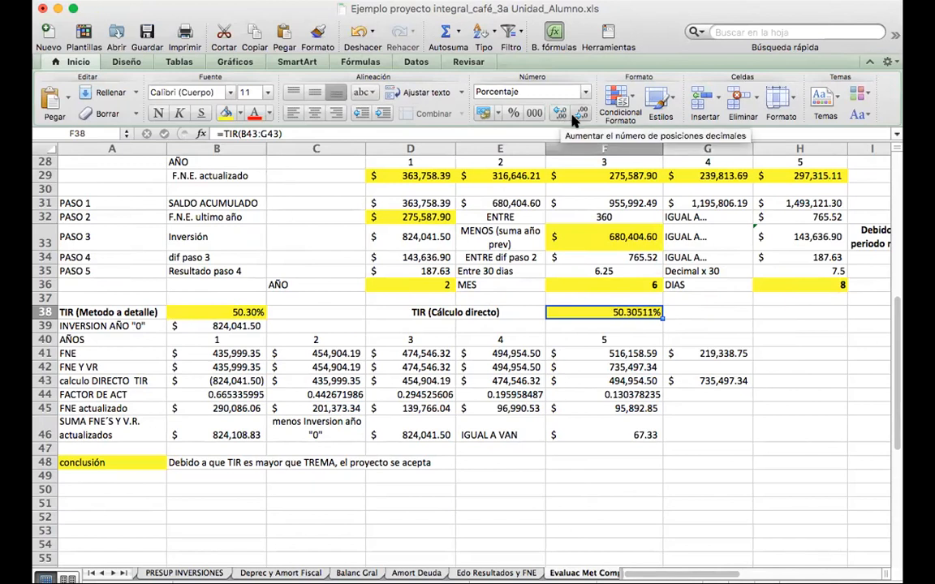
pyautogui.click(581, 115)
pyautogui.click(581, 115)
pyautogui.click(582, 115)
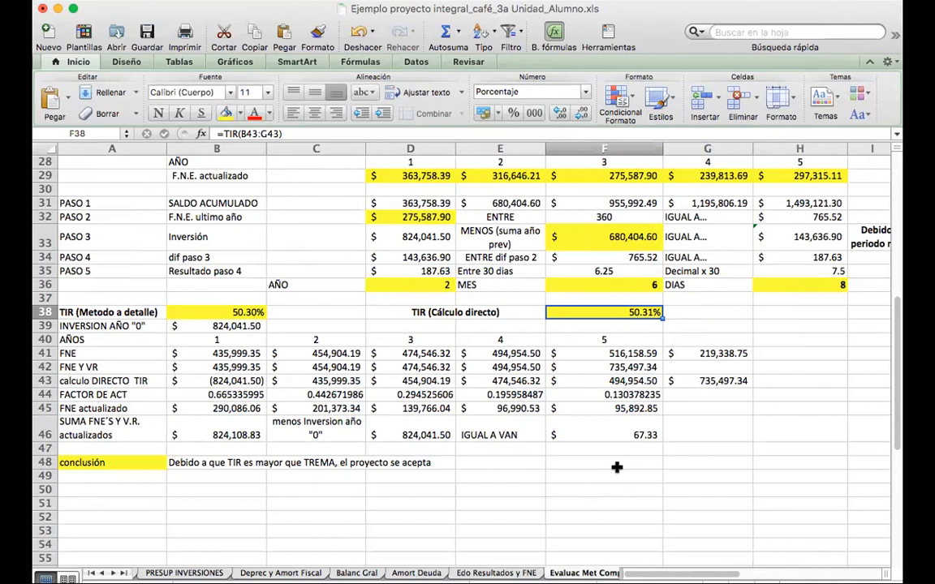
pyautogui.click(604, 489)
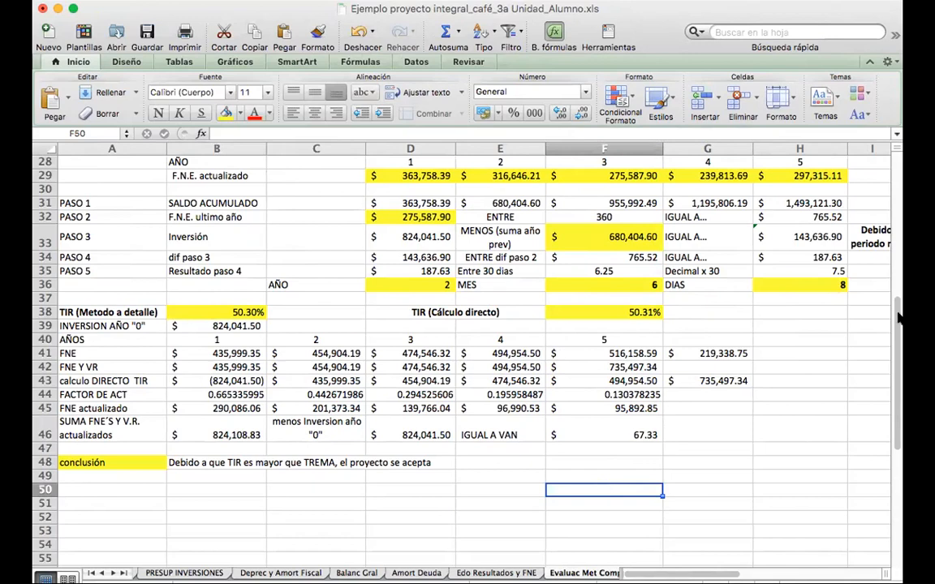
# Look over the TREMA section on the TREMA E INDICADORES DE RENTABIL sheet of the Proyecto integral miel workbook.
pyautogui.scroll(-1, 892, 381)
pyautogui.moveTo(893, 380); pyautogui.dragTo(888, 162)
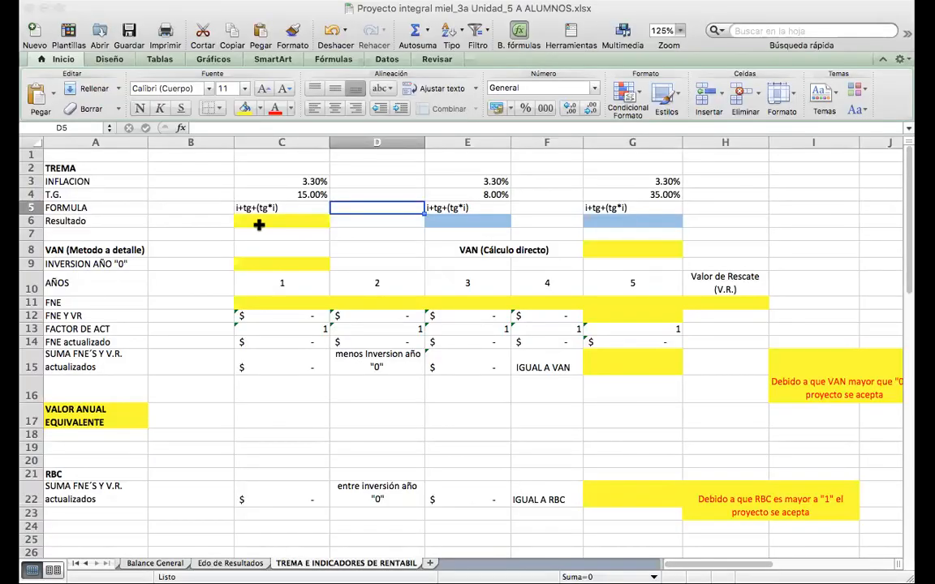
pyautogui.click(208, 180)
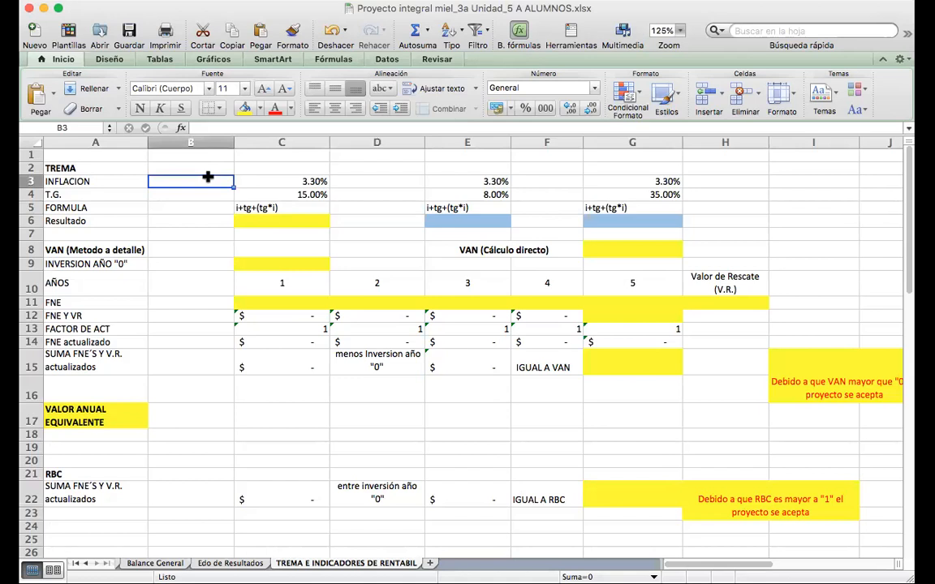
# Review the inflation cells of the three TREMA columns and the Resultado cell C6.
pyautogui.press('Right')
pyautogui.press('Right')
pyautogui.press('Right')
pyautogui.press('Left')
pyautogui.press('Left')
pyautogui.press('Left')
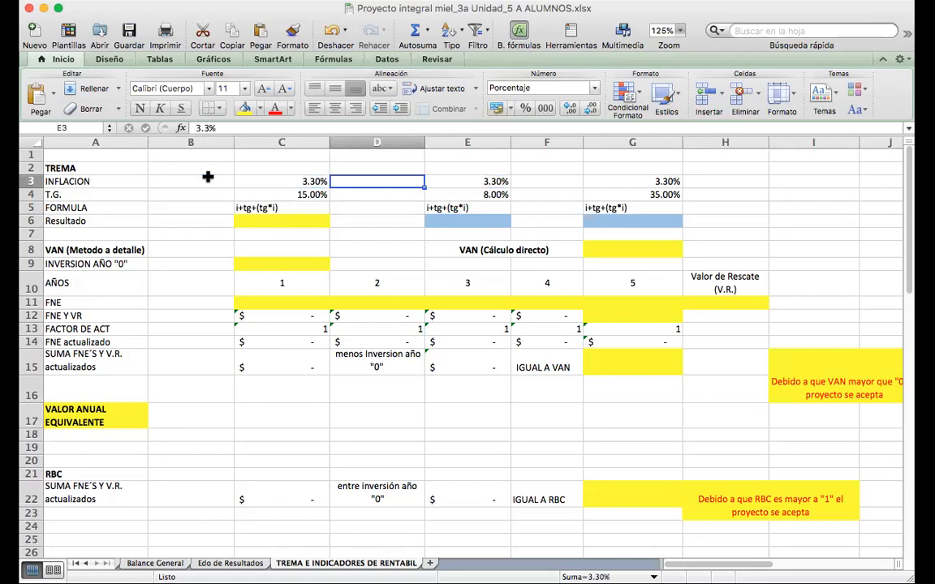
pyautogui.press('Right')
pyautogui.press('Right')
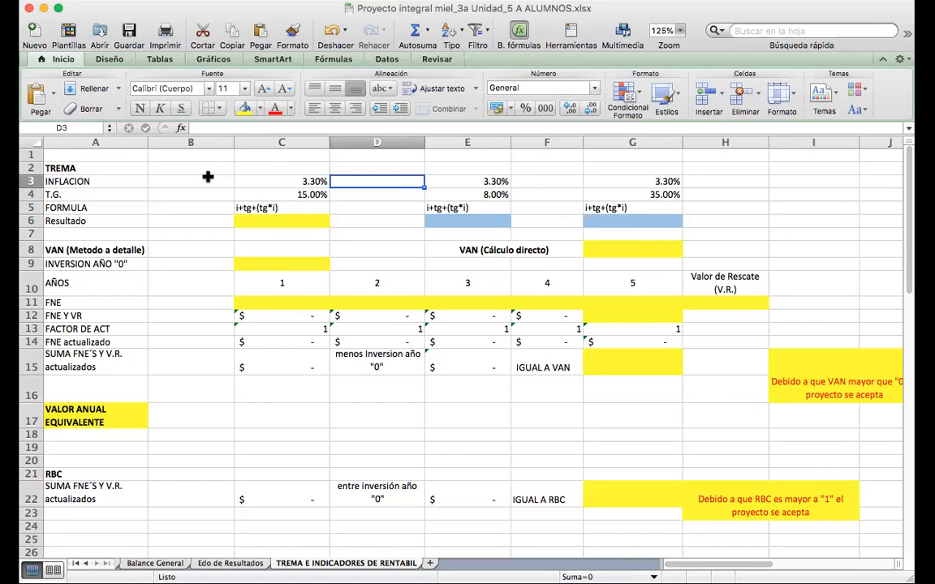
pyautogui.press('Left')
pyautogui.press('Down')
pyautogui.press('Down')
pyautogui.press('Down')
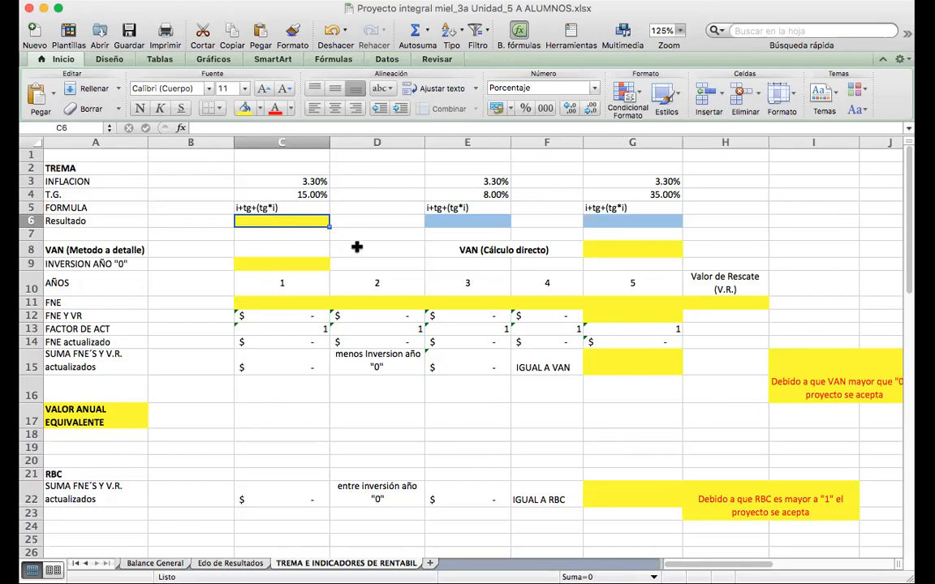
# Examine the VAN section: initial investment C9, FNE row with Valor de Rescate, FNE Y VR in G12, and VAN results G15 and G8.
pyautogui.click(292, 261)
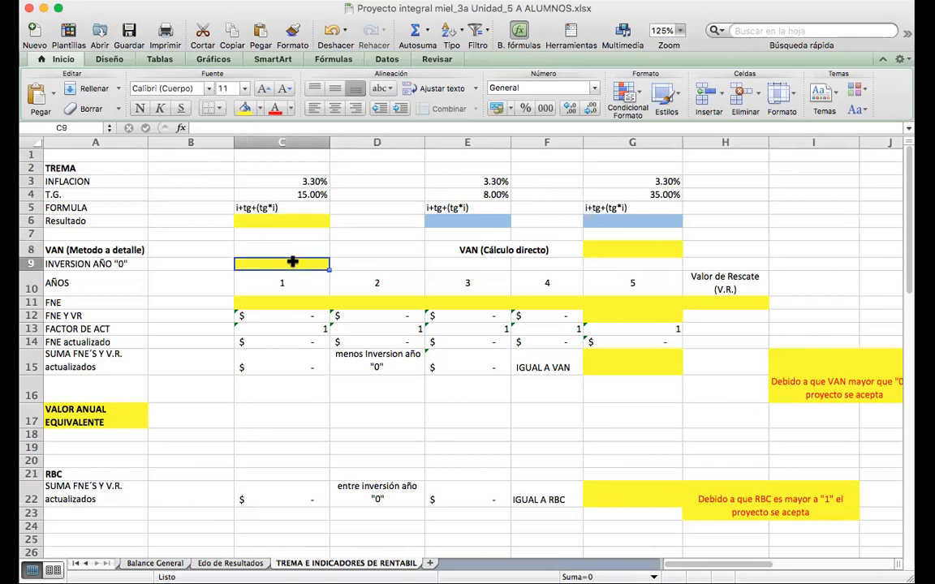
pyautogui.press('Down')
pyautogui.press('Down')
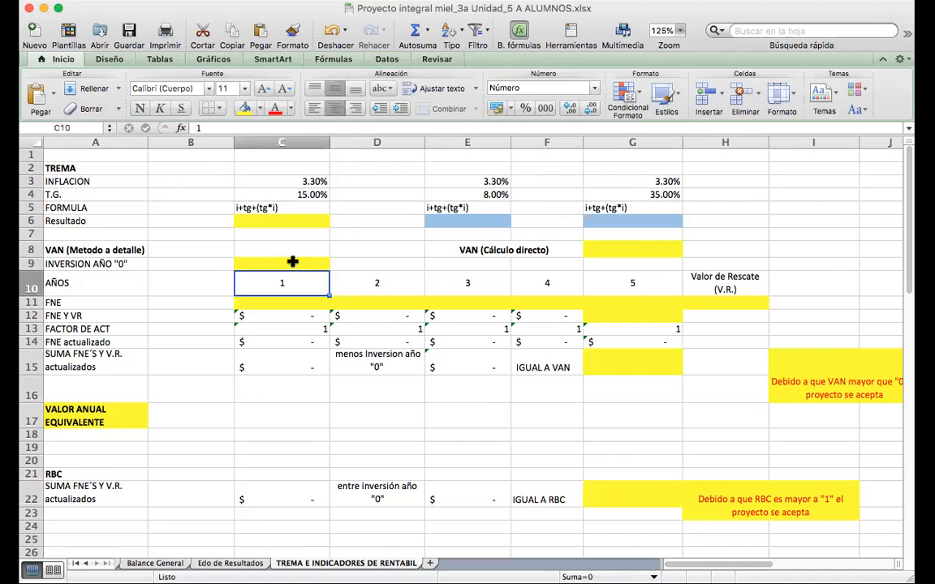
pyautogui.press('Right')
pyautogui.press('Right')
pyautogui.press('Right')
pyautogui.press('Right')
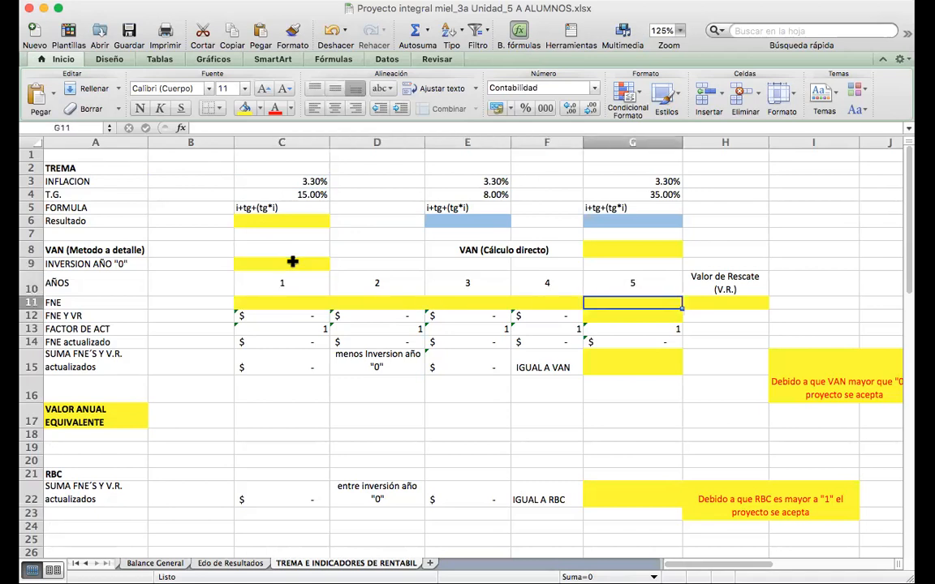
pyautogui.press('Right')
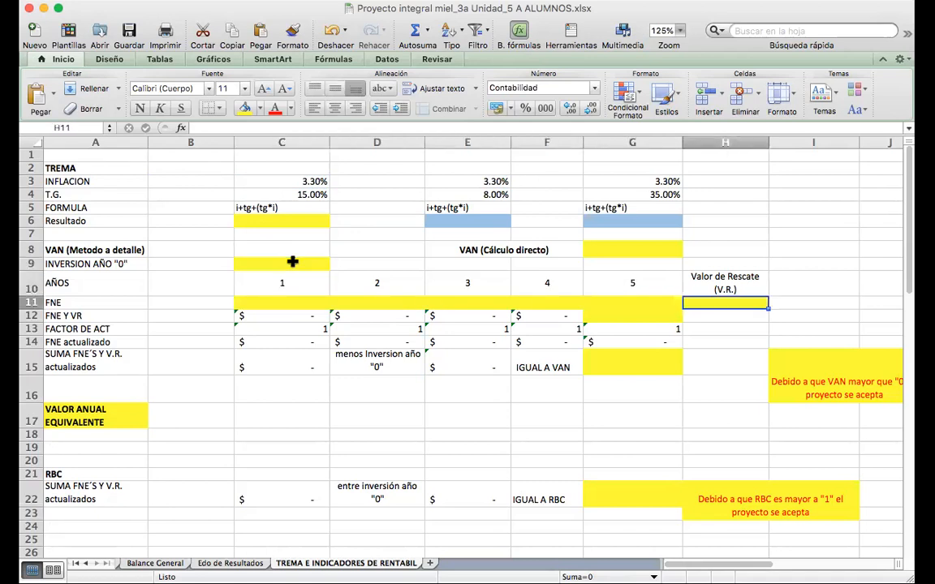
pyautogui.press('Left')
pyautogui.press('Down')
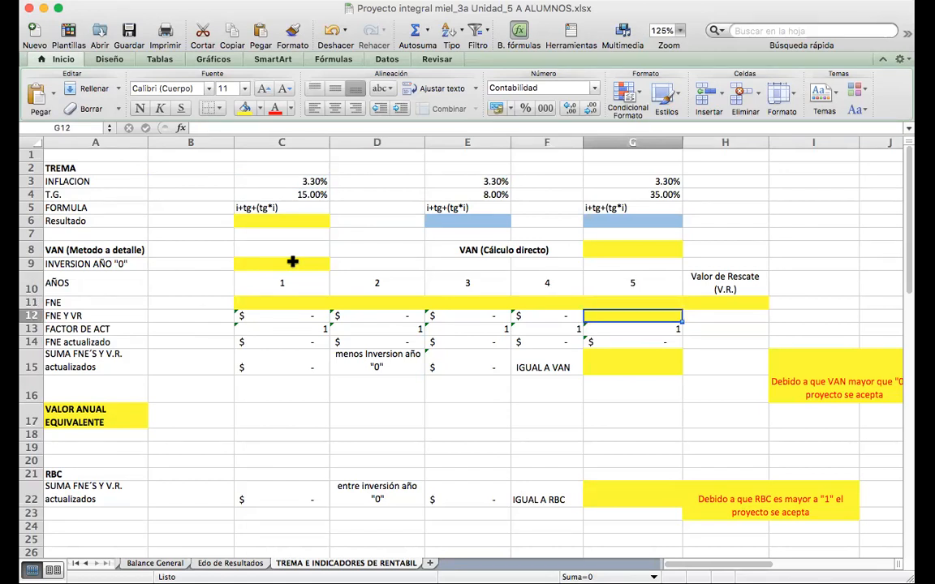
pyautogui.press('Down')
pyautogui.press('Down')
pyautogui.press('Down')
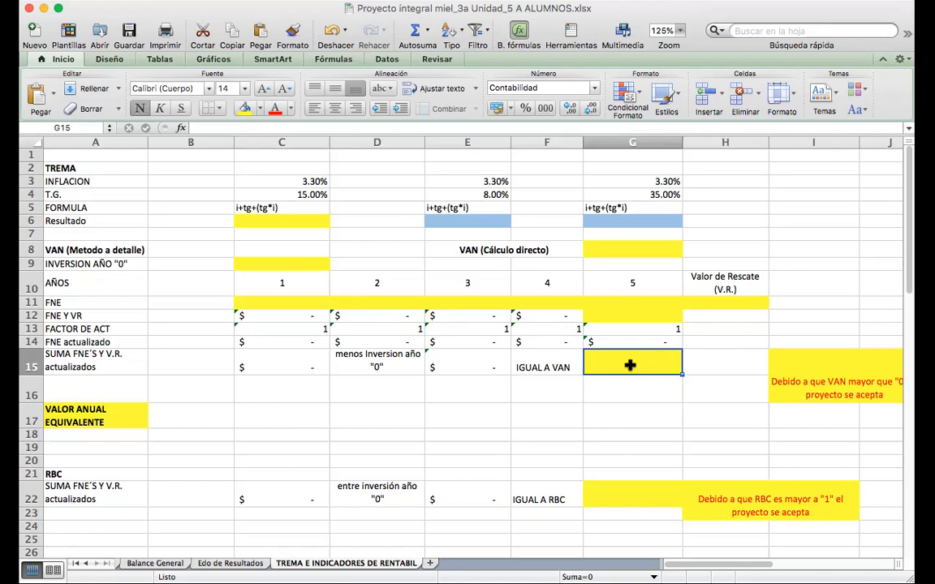
pyautogui.press('Up')
pyautogui.press('Up')
pyautogui.press('Up')
pyautogui.press('Up')
pyautogui.press('Up')
pyautogui.press('Up')
pyautogui.press('Up')
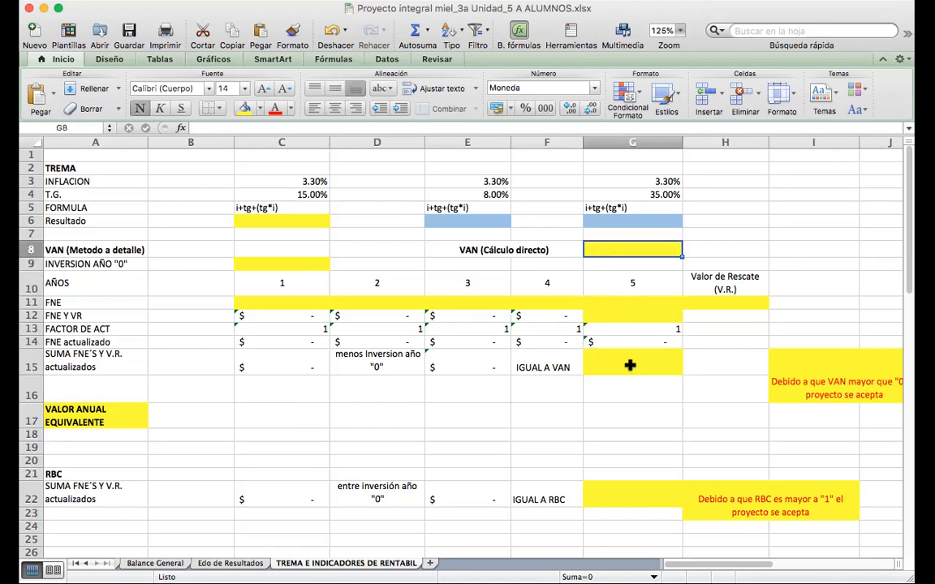
pyautogui.press('Down')
pyautogui.press('Down')
pyautogui.press('Down')
pyautogui.press('Down')
pyautogui.press('Down')
pyautogui.press('Down')
pyautogui.press('Down')
pyautogui.press('Down')
pyautogui.press('Down')
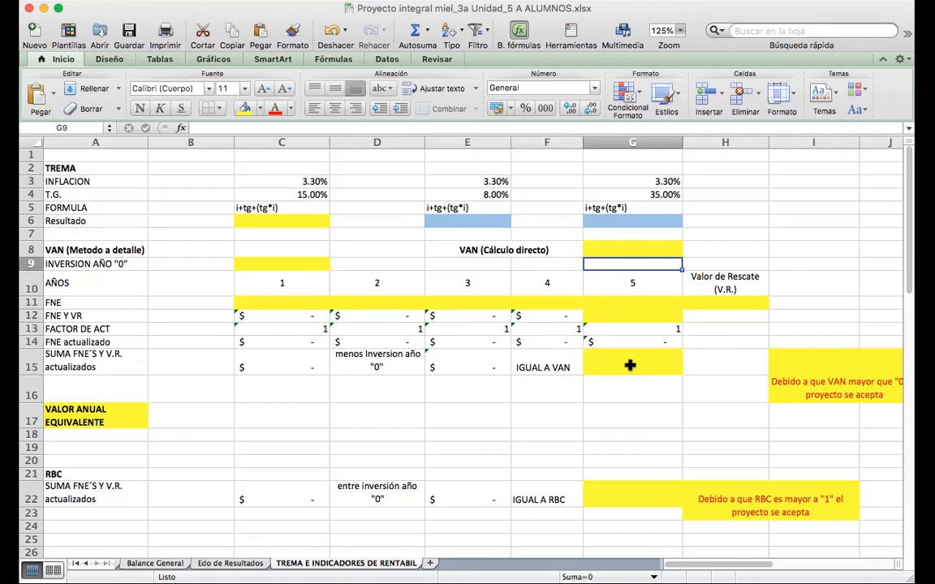
# Fill cell B17, beside the VALOR ANUAL EQUIVALENTE label, with yellow.
pyautogui.press('Left')
pyautogui.press('Left')
pyautogui.press('Left')
pyautogui.press('Left')
pyautogui.press('Left')
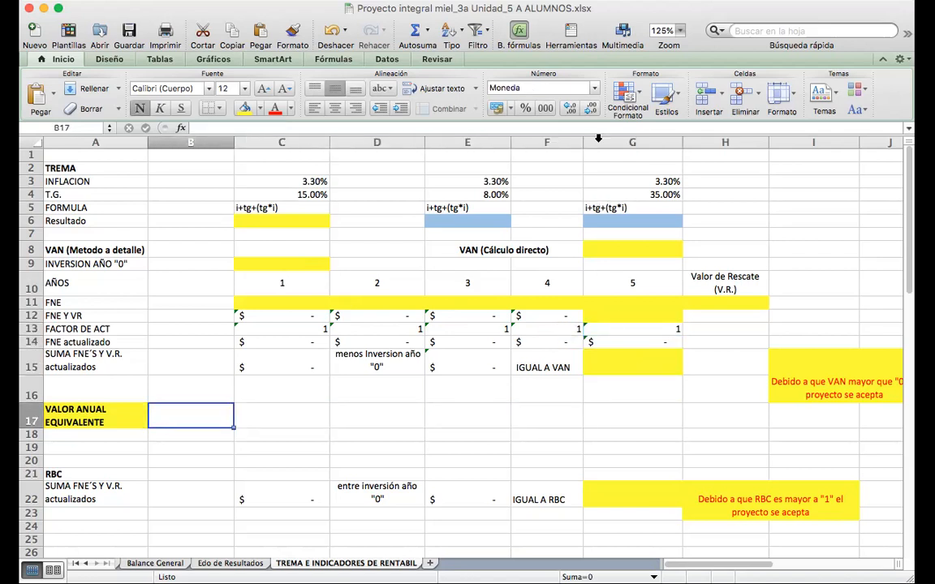
pyautogui.click(244, 109)
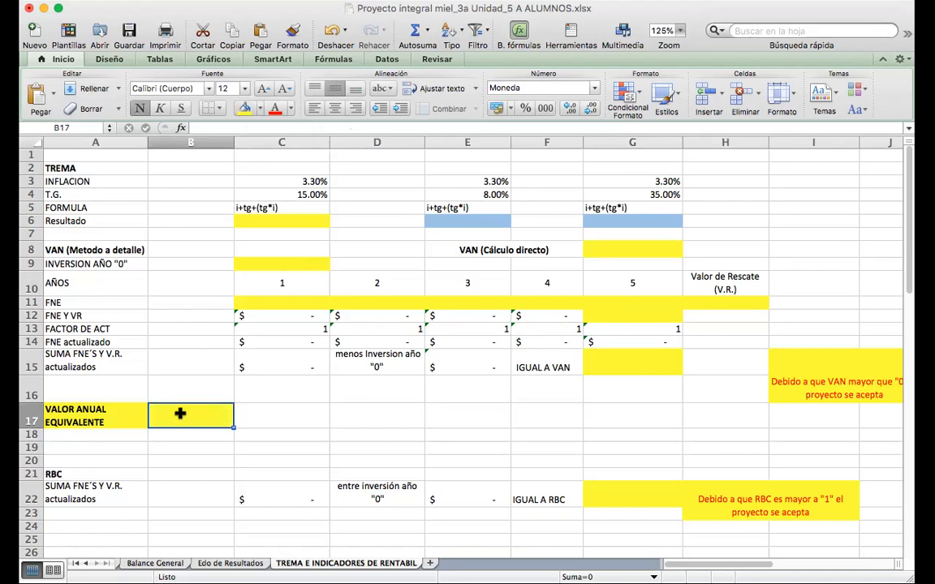
pyautogui.click(250, 417)
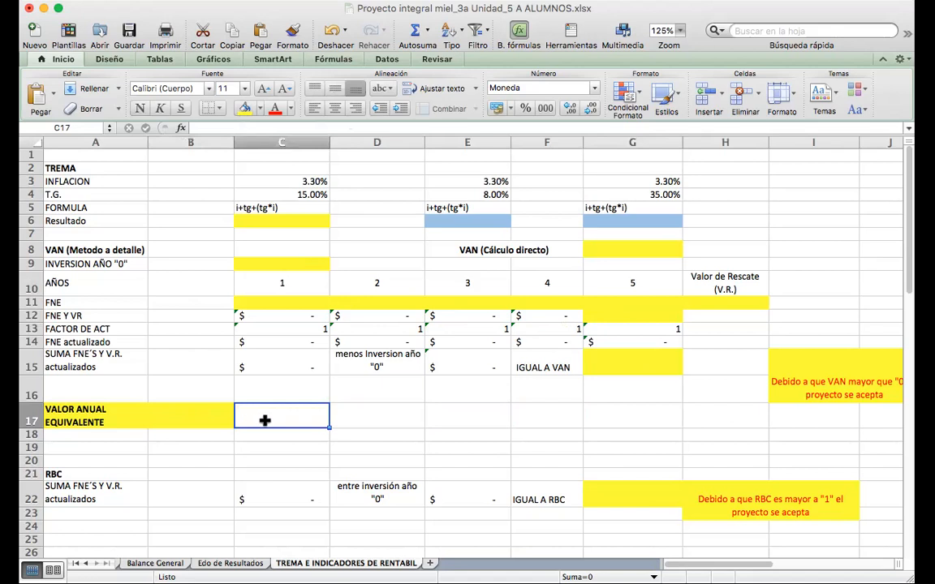
# Review the RBC calculation in row 22, including result cell G22 and the conclusion text in H22.
pyautogui.press('Down')
pyautogui.press('Down')
pyautogui.press('Down')
pyautogui.press('Down')
pyautogui.press('Down')
pyautogui.press('Down')
pyautogui.press('Down')
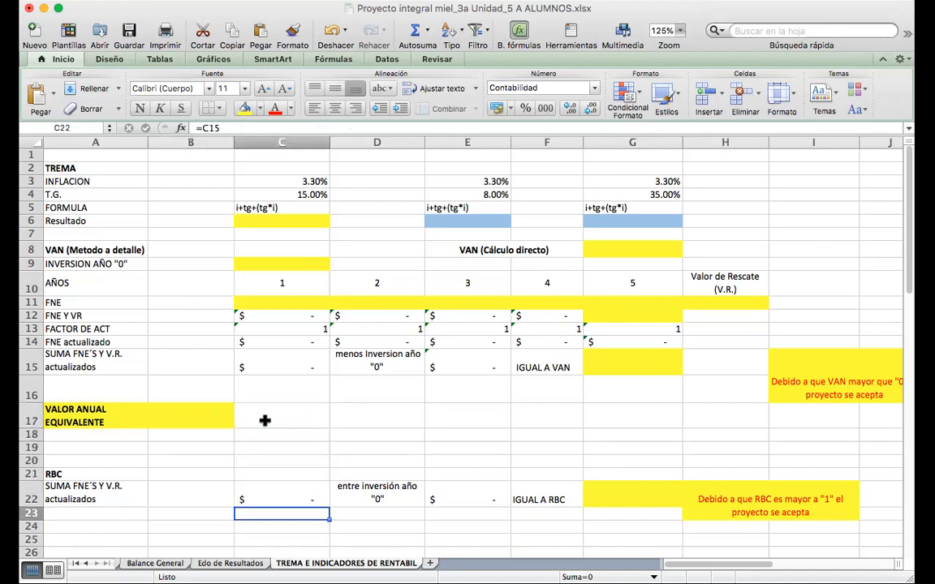
pyautogui.press('Down')
pyautogui.press('Down')
pyautogui.press('Down')
pyautogui.press('Down')
pyautogui.press('Down')
pyautogui.press('Down')
pyautogui.press('Down')
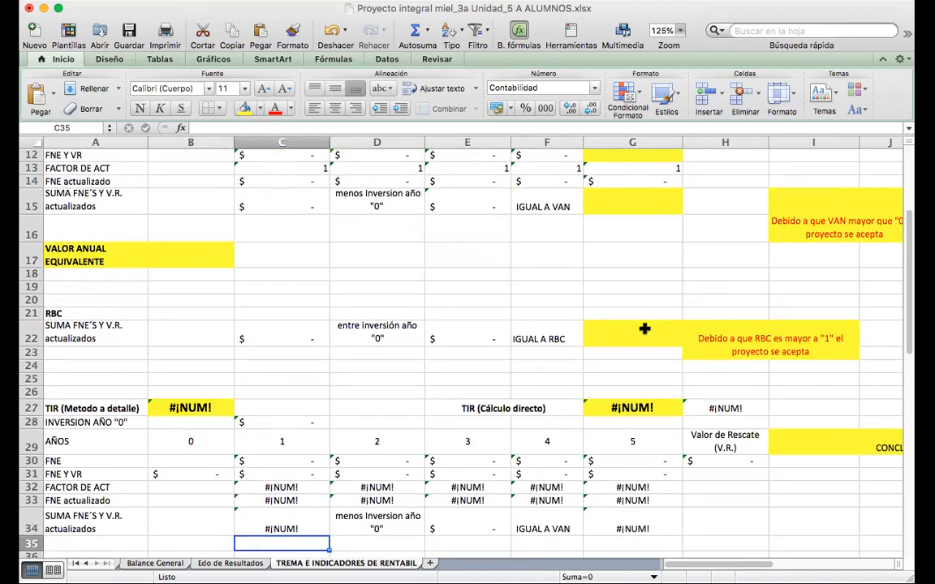
pyautogui.click(645, 328)
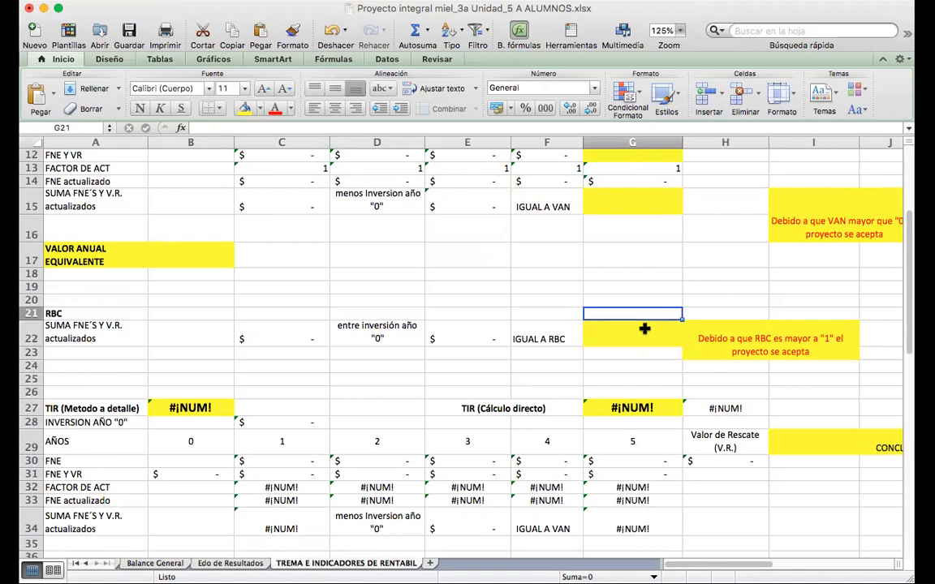
pyautogui.press('Right')
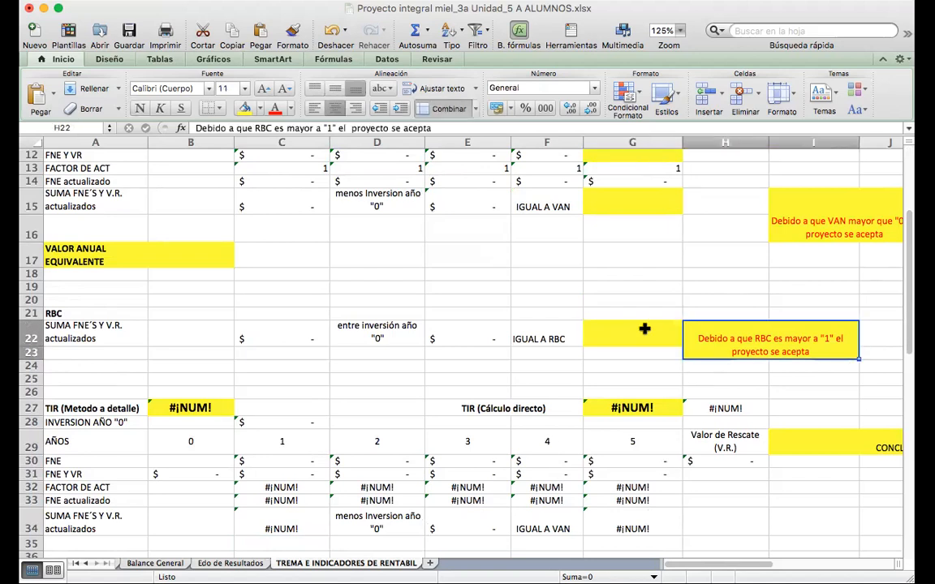
pyautogui.press('Up')
pyautogui.press('Up')
pyautogui.press('Up')
pyautogui.press('Up')
pyautogui.press('Up')
pyautogui.press('Up')
pyautogui.press('Up')
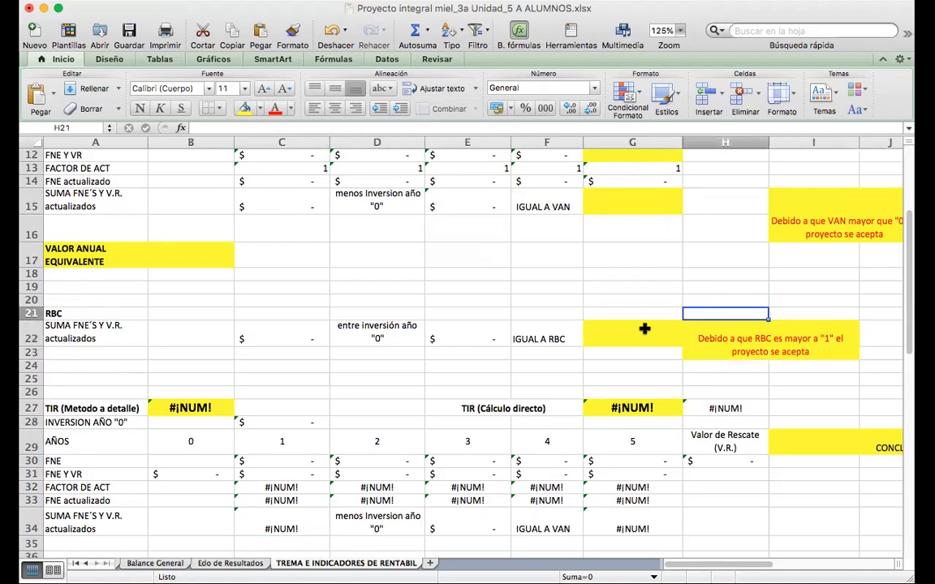
# Check the VAN conclusion text in I15 alongside the VAN calculation rows.
pyautogui.press('Right')
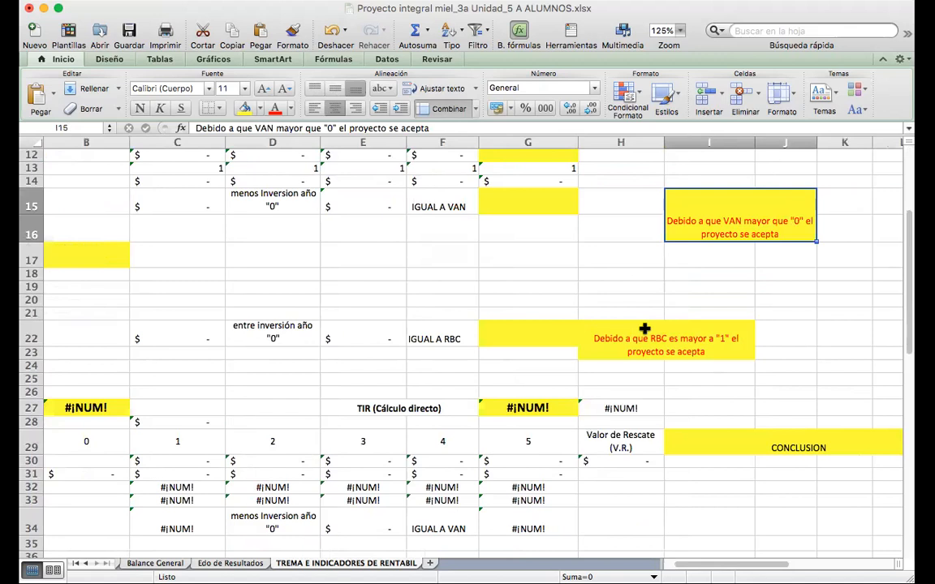
pyautogui.press('Left')
pyautogui.press('Up')
pyautogui.press('Up')
pyautogui.press('Up')
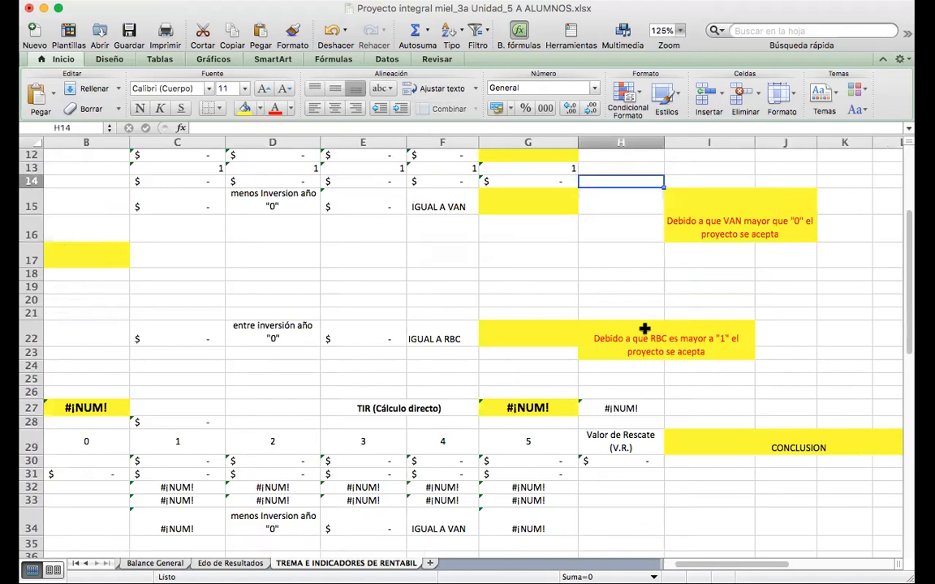
pyautogui.press('Up')
pyautogui.press('Up')
pyautogui.press('Up')
pyautogui.press('Up')
pyautogui.press('Up')
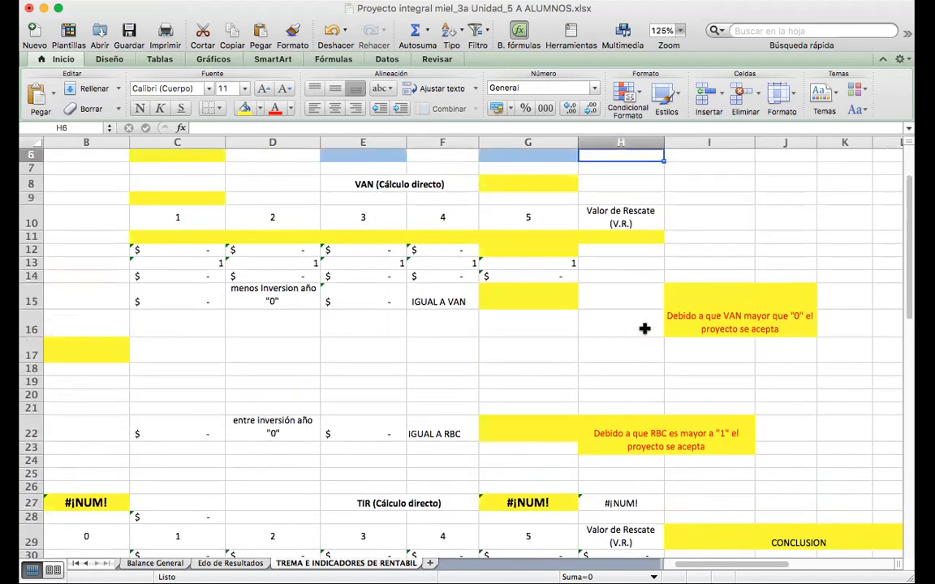
pyautogui.press('Down')
pyautogui.press('Down')
pyautogui.press('Down')
pyautogui.press('Down')
pyautogui.press('Down')
pyautogui.press('Down')
pyautogui.press('Down')
pyautogui.press('Down')
pyautogui.press('Down')
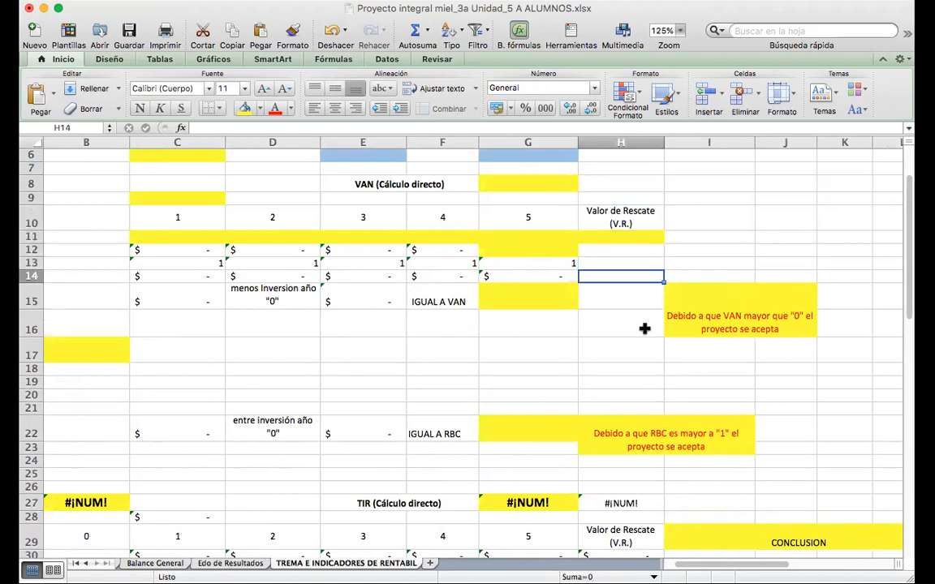
pyautogui.press('Right')
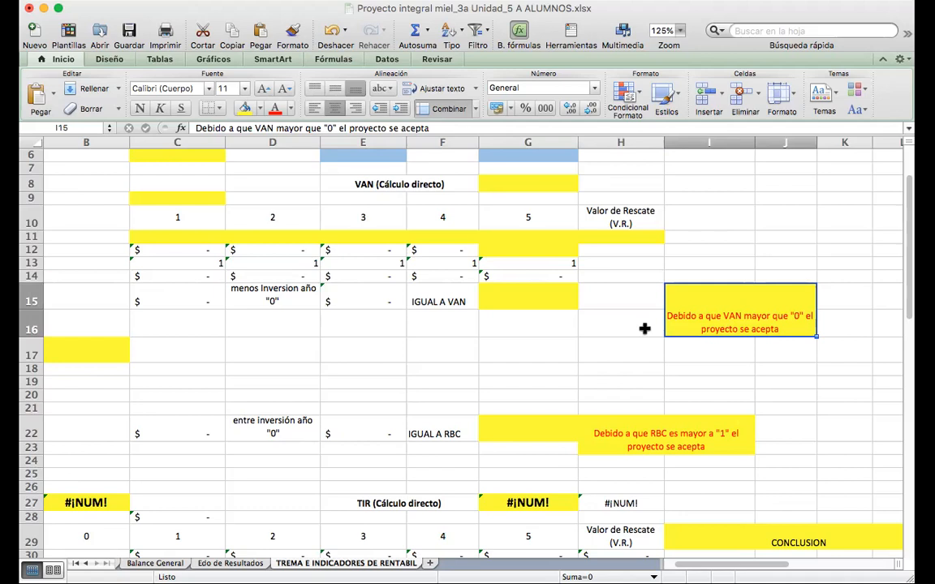
pyautogui.click(644, 329)
# Look through the TIR and P.R.I. sections down to the PASO 2 row.
pyautogui.press('Down')
pyautogui.press('Down')
pyautogui.press('Down')
pyautogui.press('Down')
pyautogui.press('Down')
pyautogui.press('Down')
pyautogui.press('Down')
pyautogui.press('Down')
pyautogui.press('Down')
pyautogui.press('Down')
pyautogui.press('Down')
pyautogui.press('Down')
pyautogui.press('Down')
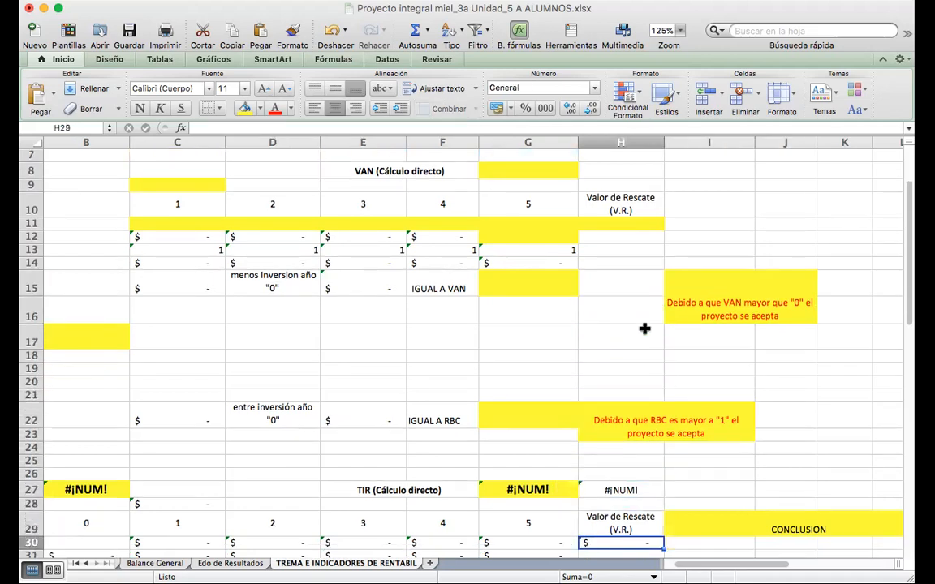
pyautogui.press('Down')
pyautogui.press('Down')
pyautogui.press('Down')
pyautogui.press('Down')
pyautogui.press('Down')
pyautogui.press('Down')
pyautogui.press('Down')
pyautogui.press('Down')
pyautogui.press('Down')
pyautogui.press('Down')
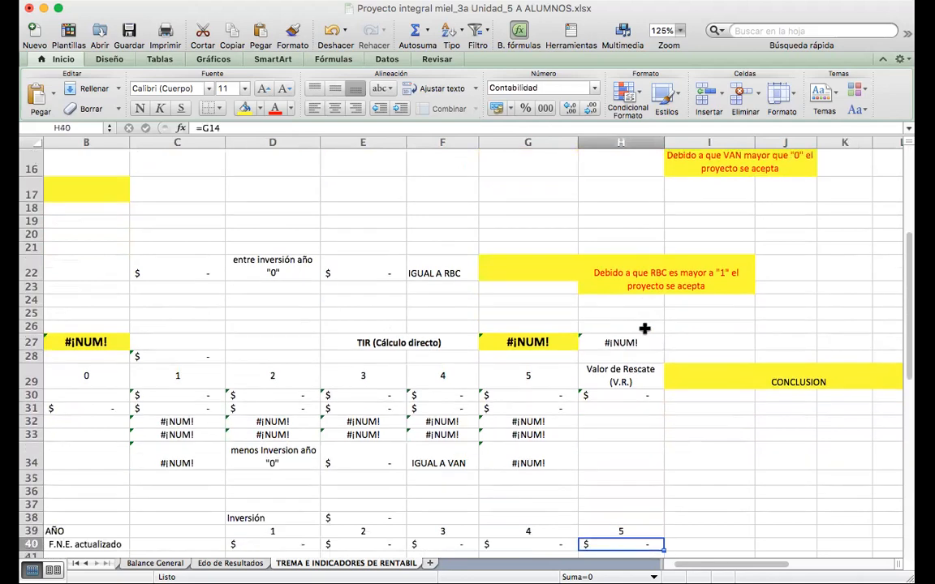
pyautogui.press('Down')
pyautogui.press('Down')
pyautogui.press('Down')
pyautogui.press('Left')
pyautogui.press('Left')
pyautogui.press('Left')
pyautogui.press('Left')
pyautogui.press('Left')
pyautogui.press('Left')
pyautogui.press('Left')
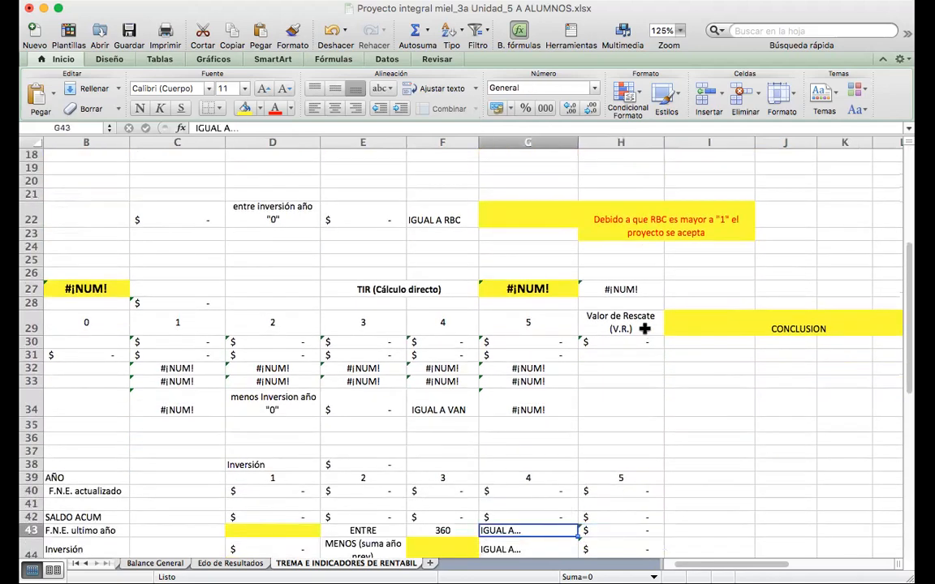
pyautogui.press('Up')
pyautogui.press('Up')
pyautogui.press('Up')
pyautogui.press('Up')
pyautogui.press('Up')
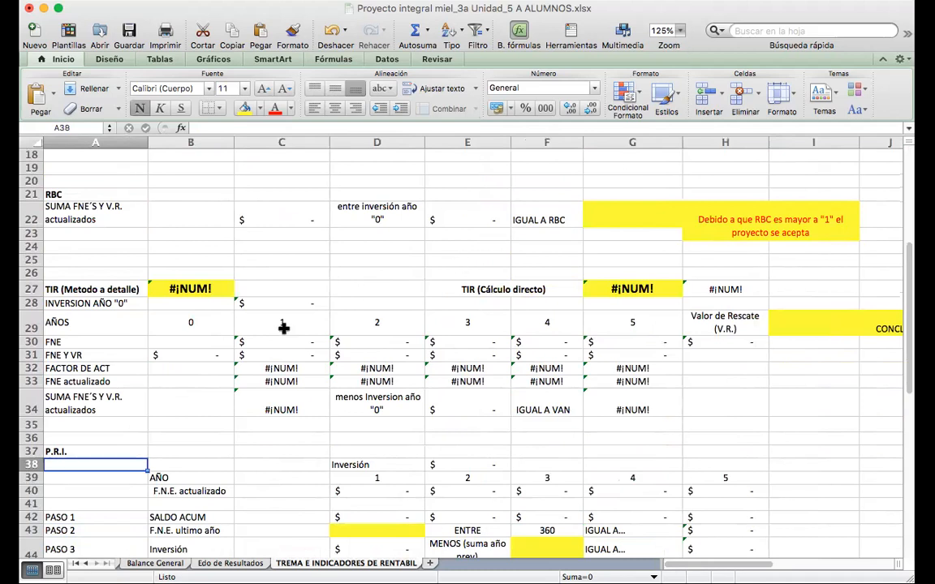
# Delete the TIR formula from the TIR (Cálculo directo) result cell G27.
pyautogui.click(279, 287)
pyautogui.click(217, 290)
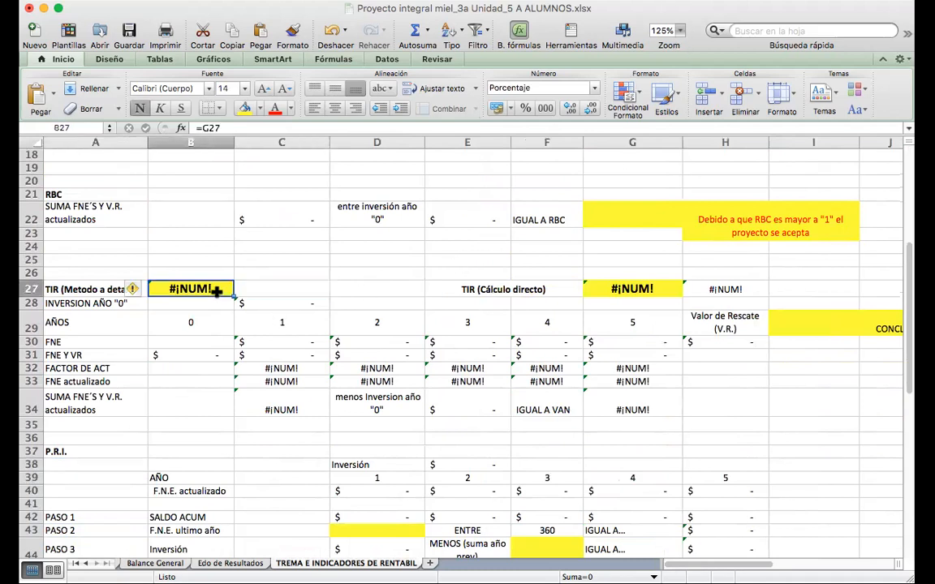
pyautogui.press('Right')
pyautogui.press('Right')
pyautogui.press('Right')
pyautogui.press('Right')
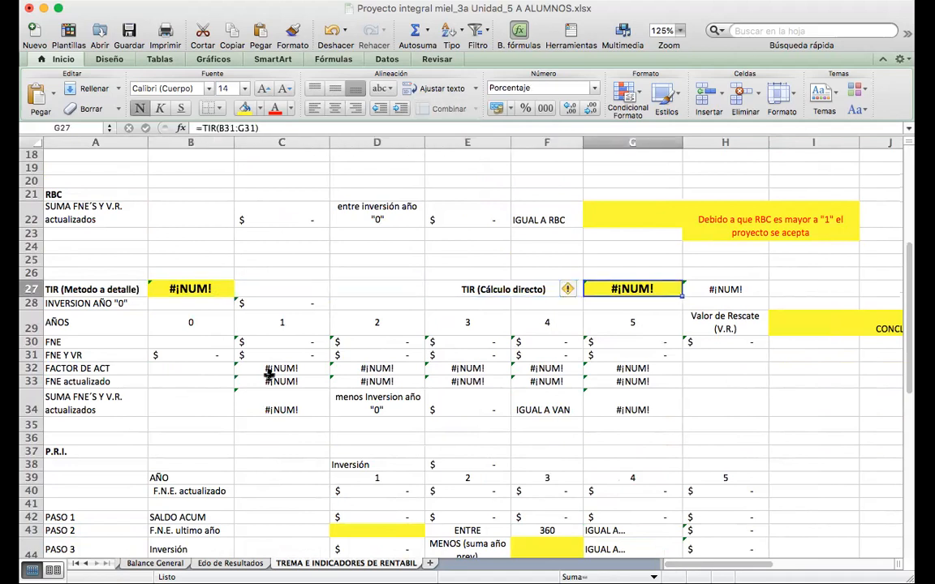
pyautogui.press('BackSpace')
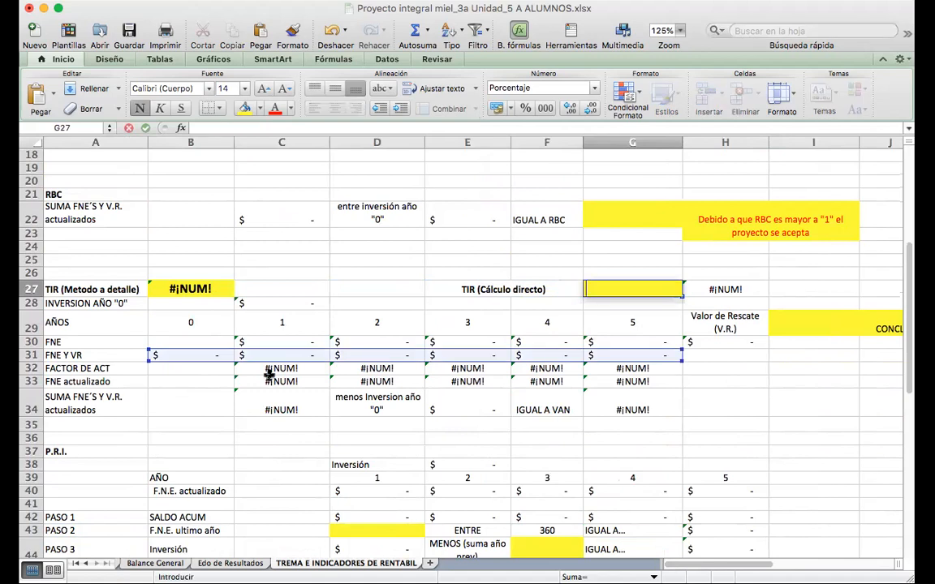
pyautogui.press('Return')
pyautogui.press('Down')
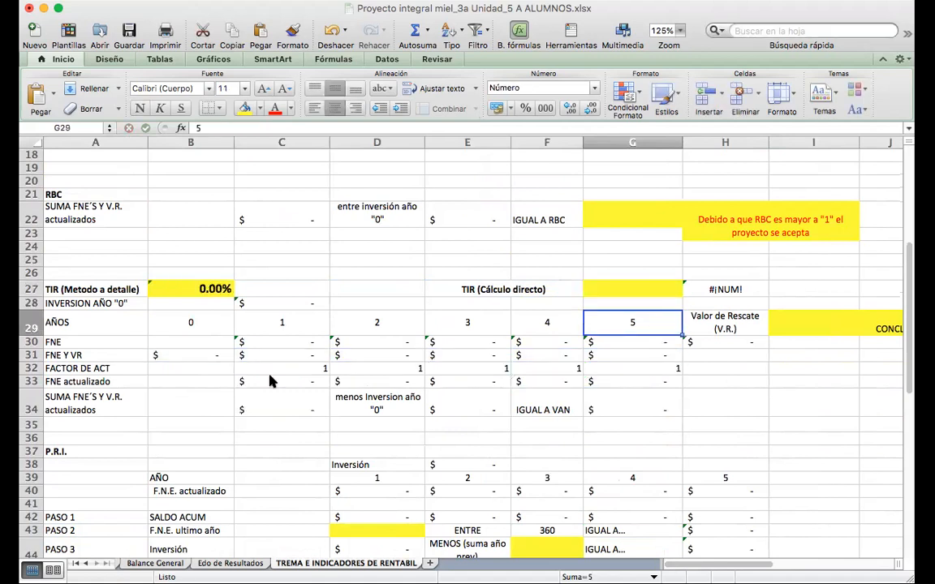
# Examine the TIR detail rows through row 34 and the CONCLUSION cell I29.
pyautogui.press('Down')
pyautogui.press('Down')
pyautogui.press('Down')
pyautogui.press('Down')
pyautogui.press('Down')
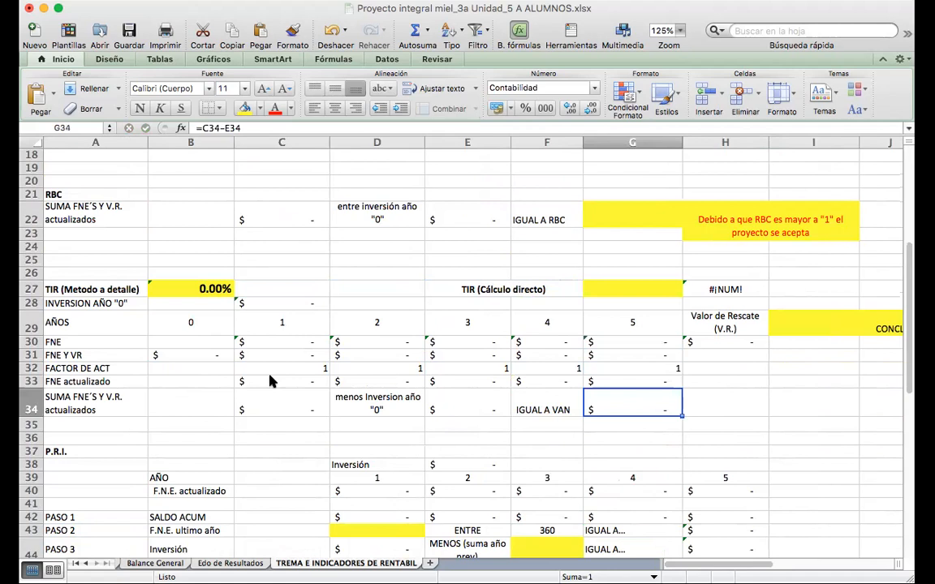
pyautogui.press('Up')
pyautogui.press('Up')
pyautogui.press('Up')
pyautogui.press('Up')
pyautogui.press('Up')
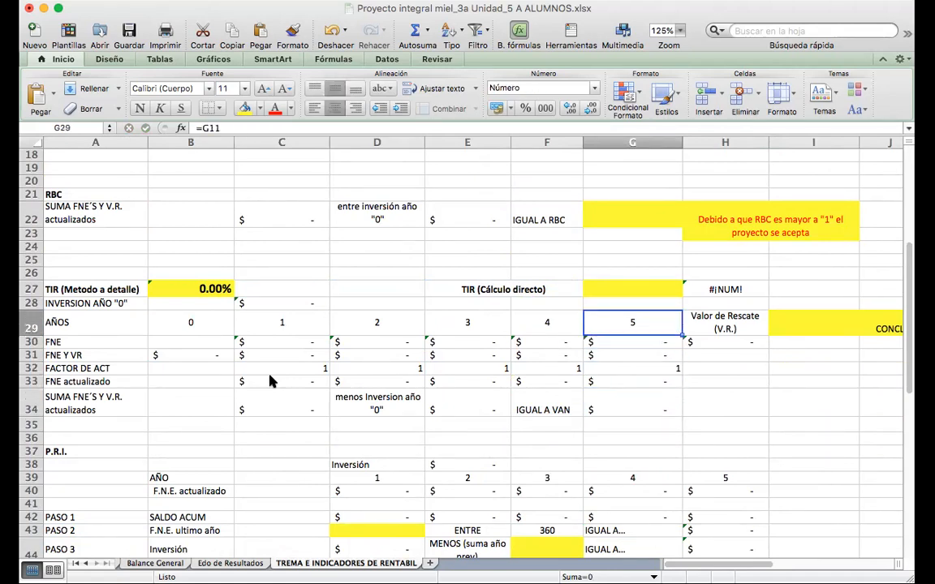
pyautogui.press('Right')
pyautogui.press('Right')
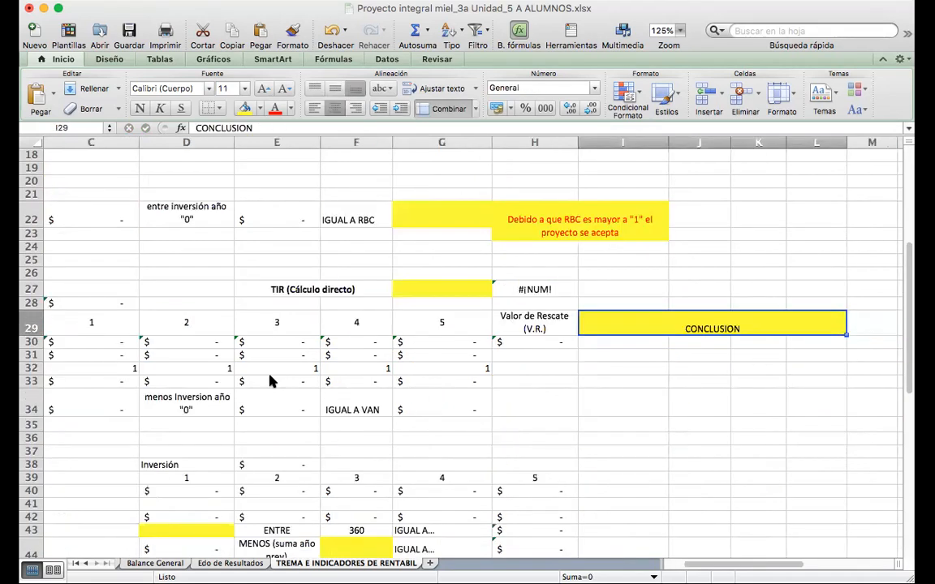
# Look through the TIR detail labels and the whole P.R.I. section down to the empty rows below it.
pyautogui.press('Left')
pyautogui.press('Left')
pyautogui.press('Left')
pyautogui.press('Left')
pyautogui.press('Left')
pyautogui.press('Left')
pyautogui.press('Left')
pyautogui.press('Left')
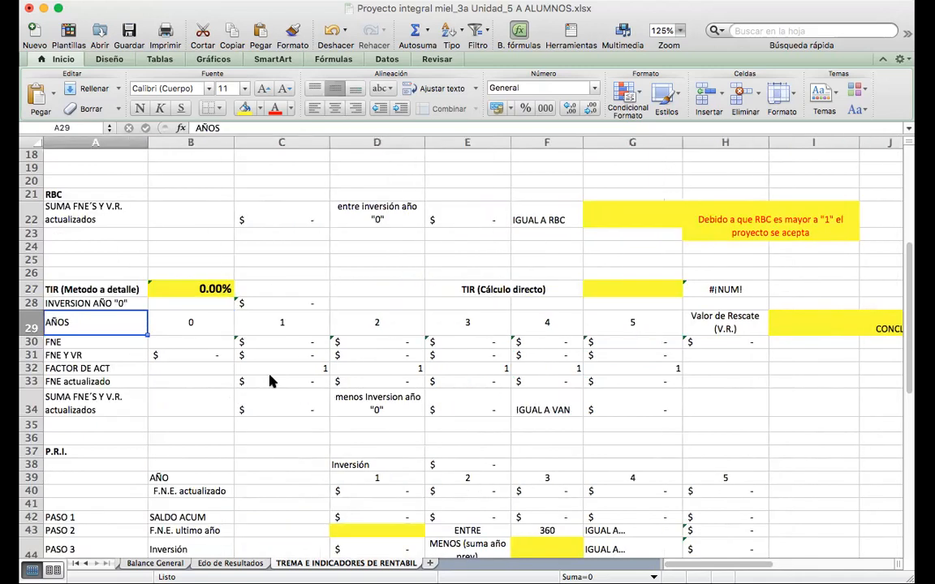
pyautogui.press('Down')
pyautogui.press('Down')
pyautogui.press('Down')
pyautogui.press('Down')
pyautogui.press('Down')
pyautogui.press('Down')
pyautogui.press('Down')
pyautogui.press('Down')
pyautogui.press('Down')
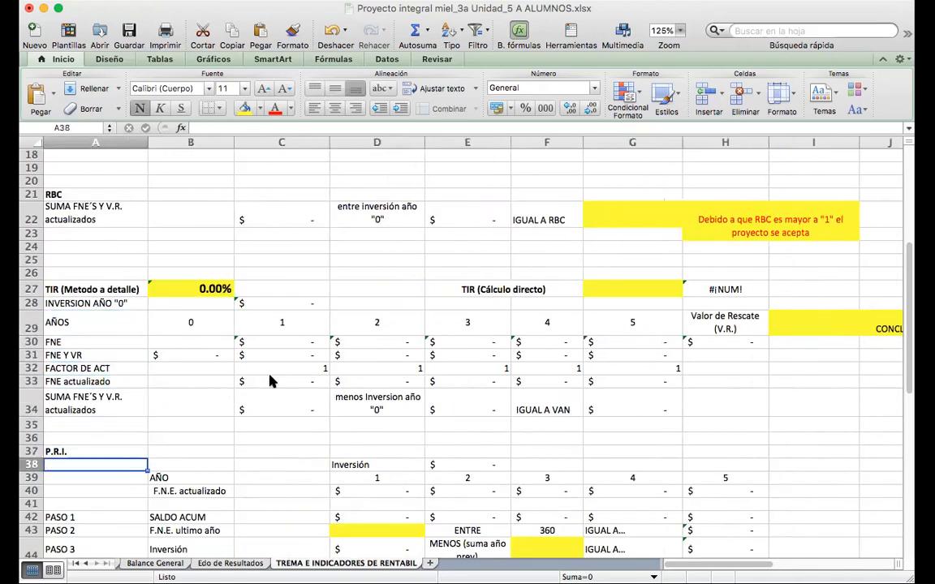
pyautogui.press('Down')
pyautogui.press('Right')
pyautogui.press('Right')
pyautogui.press('Right')
pyautogui.press('Right')
pyautogui.press('Down')
pyautogui.press('Down')
pyautogui.press('Down')
pyautogui.press('Down')
pyautogui.press('Down')
pyautogui.press('Down')
pyautogui.press('Down')
pyautogui.press('Down')
pyautogui.press('Down')
pyautogui.press('Down')
pyautogui.press('Down')
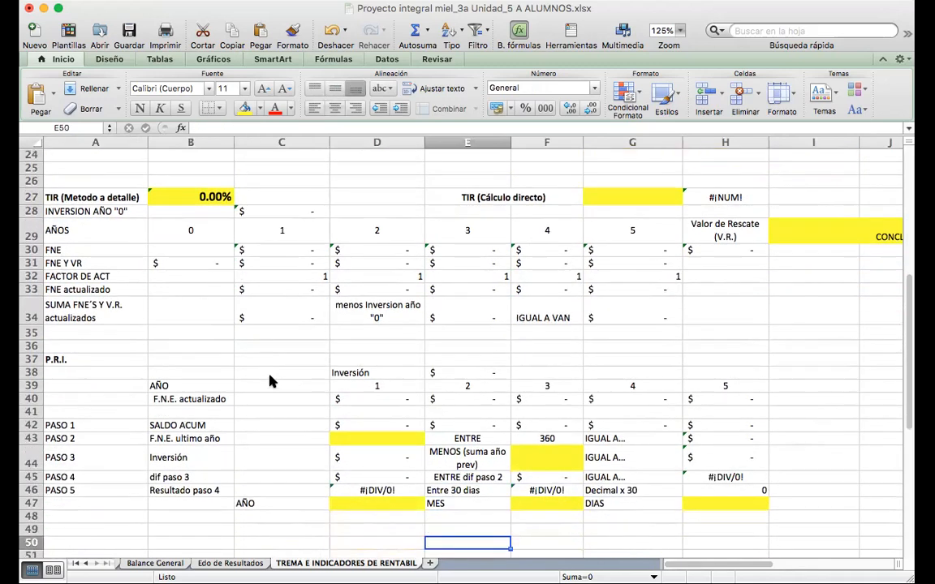
pyautogui.press('Down')
pyautogui.press('Down')
pyautogui.press('Down')
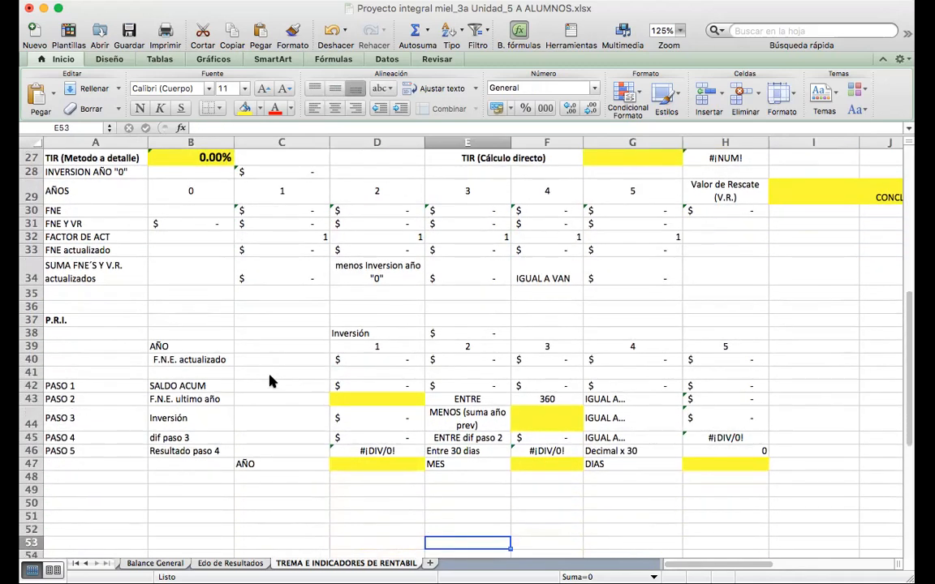
# Examine the P.R.I. F.N.E. actualizado and SALDO ACUM rows together with the highlighted input cells D43, F44 and D47.
pyautogui.click(97, 320)
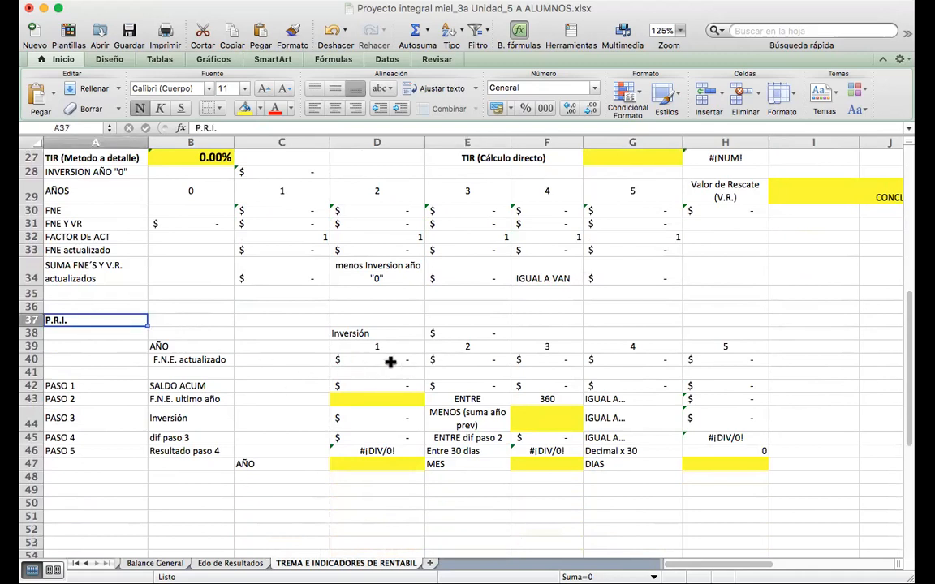
pyautogui.moveTo(401, 358); pyautogui.dragTo(690, 387)
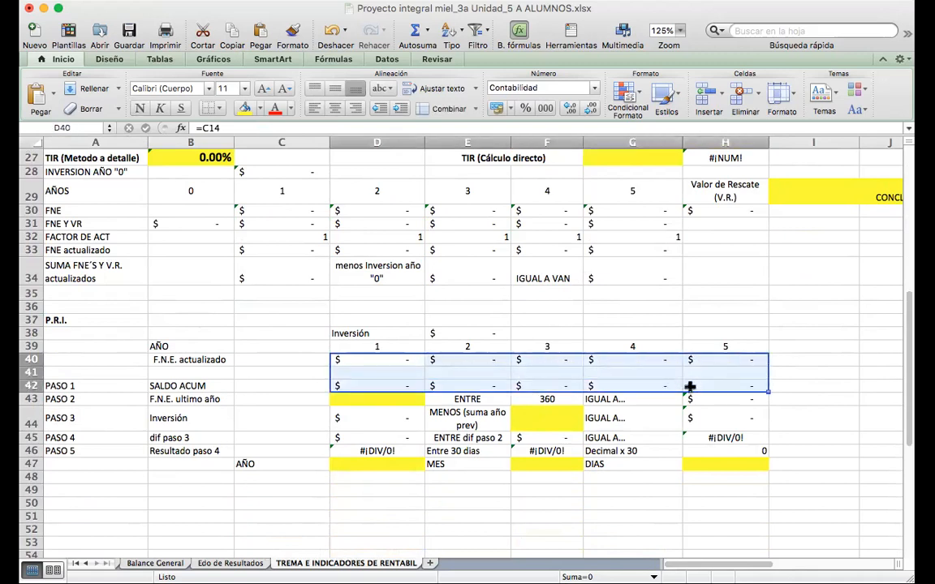
pyautogui.click(348, 398)
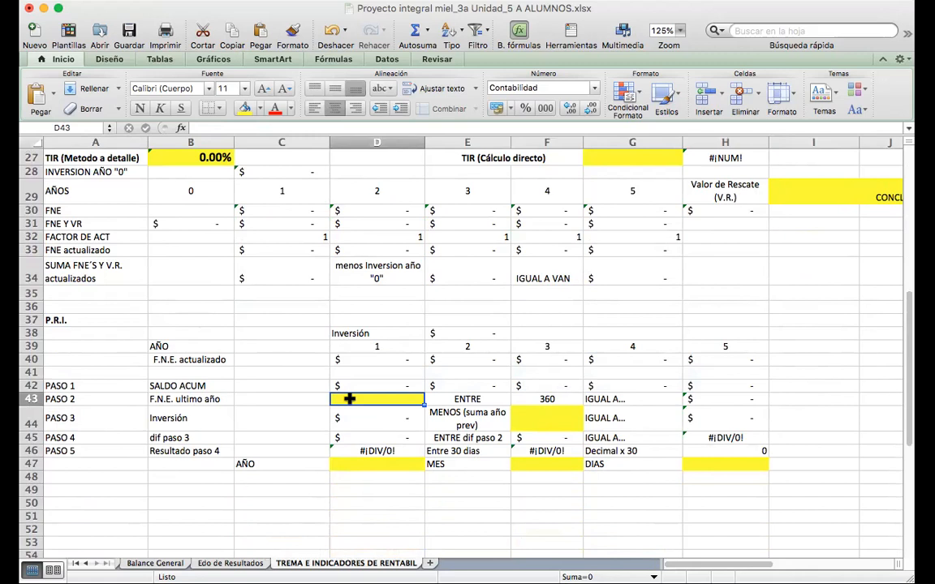
pyautogui.click(398, 360)
pyautogui.moveTo(398, 361); pyautogui.dragTo(698, 364)
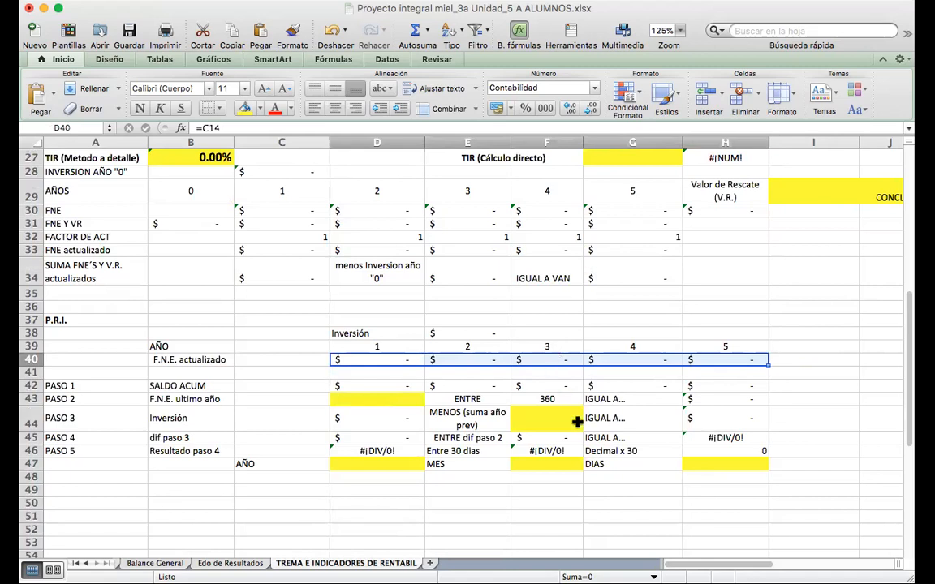
pyautogui.click(556, 418)
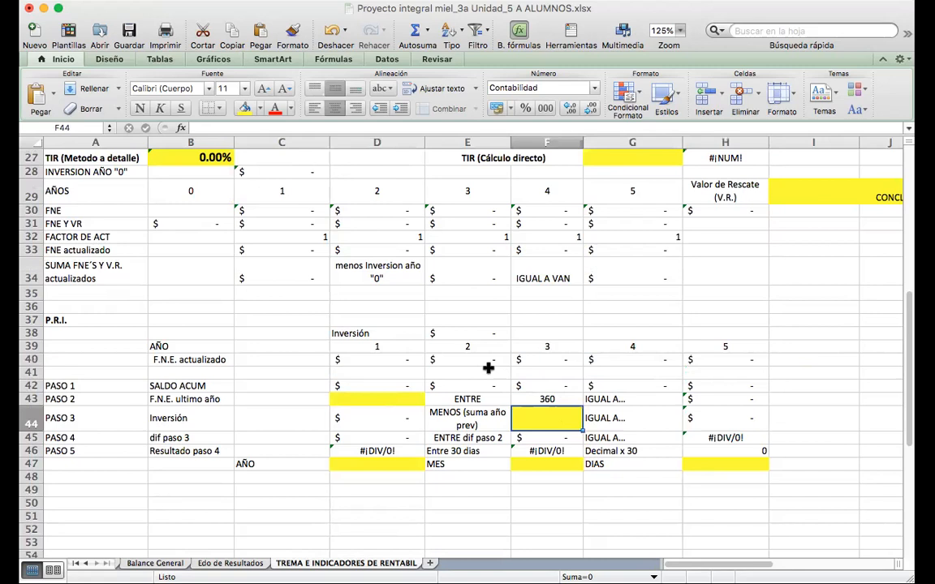
pyautogui.moveTo(386, 358); pyautogui.dragTo(428, 359)
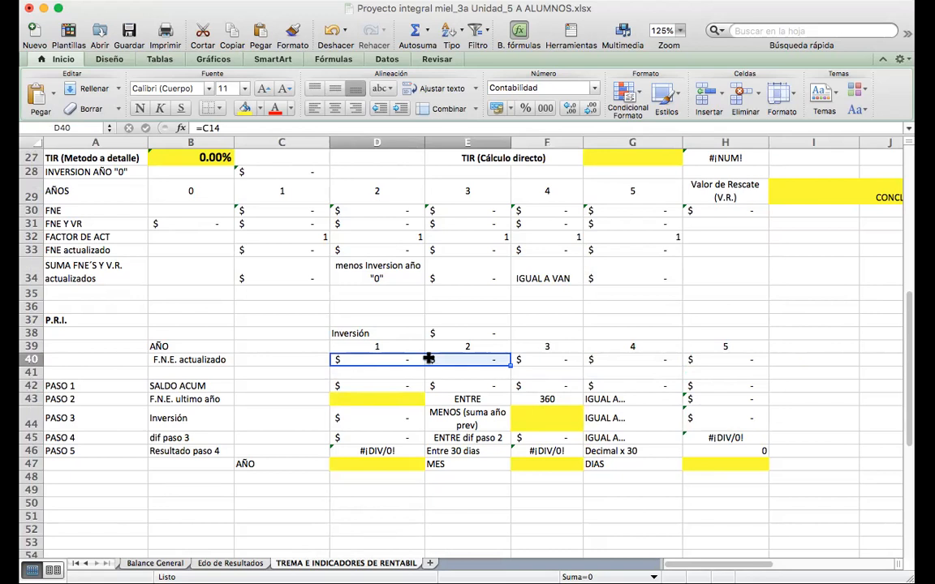
pyautogui.press('Down')
pyautogui.press('Down')
pyautogui.press('Down')
pyautogui.press('Down')
pyautogui.press('Down')
pyautogui.press('Down')
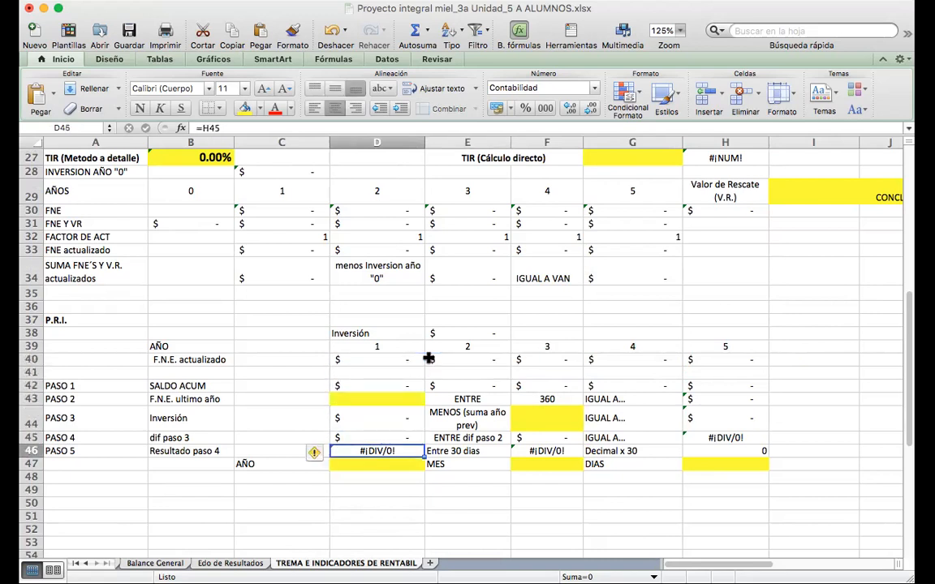
pyautogui.press('Down')
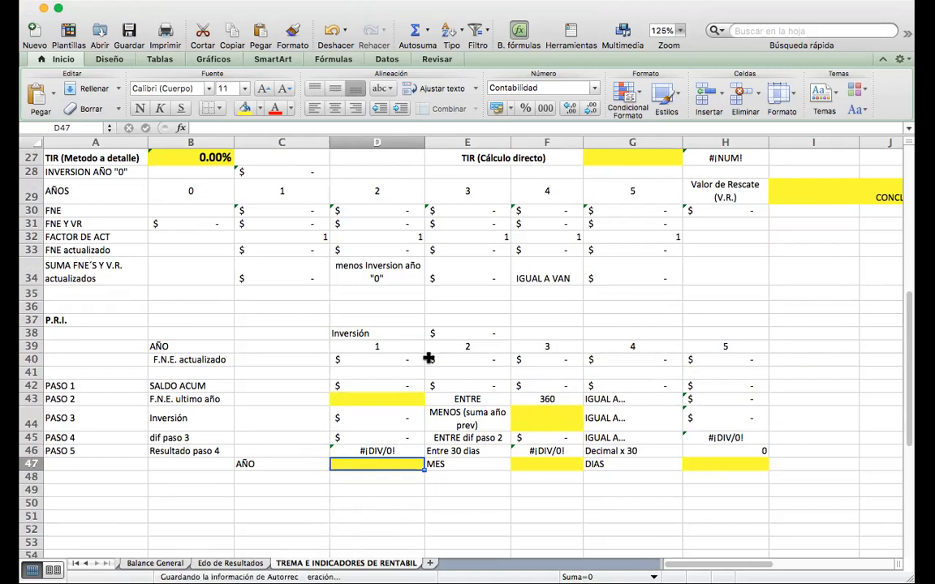
# Highlight the Decimal x 30 result cell H46 in the PASO 5 row with a yellow fill.
pyautogui.click(736, 452)
pyautogui.click(244, 108)
pyautogui.click(728, 491)
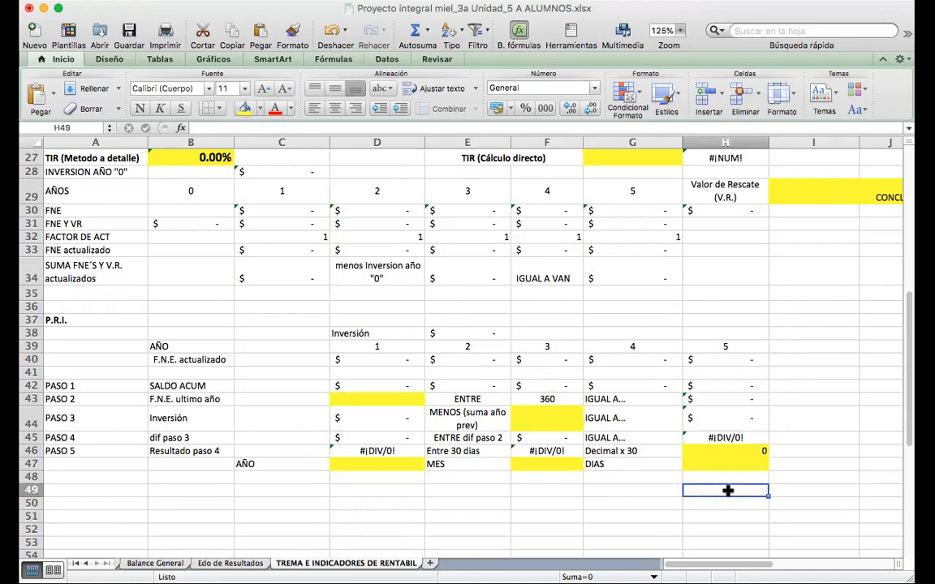
# Check the PASO 5 formulas in D46 and F46 and the AÑO, MES and DIAS result cells in row 47.
pyautogui.click(550, 450)
pyautogui.click(378, 452)
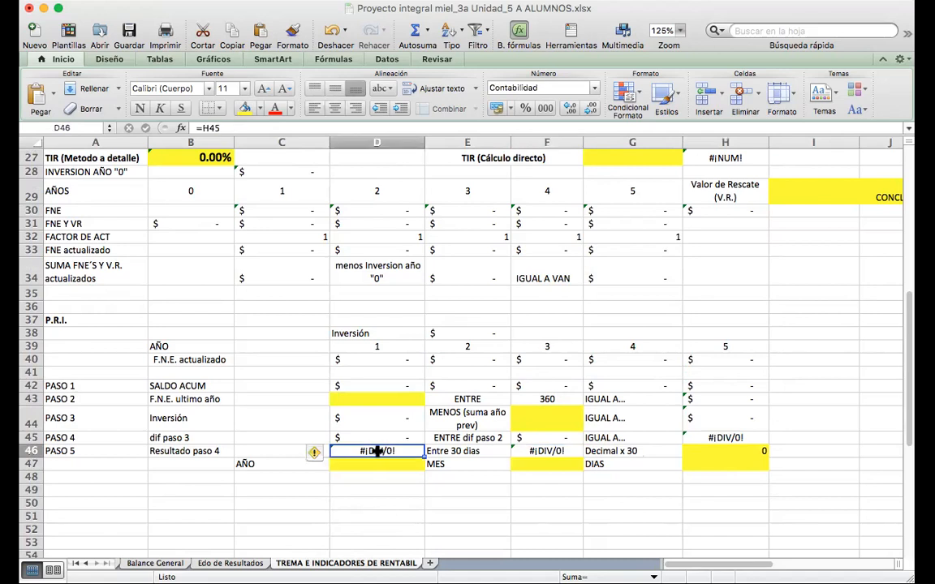
pyautogui.press('Return')
pyautogui.press('Right')
pyautogui.press('Up')
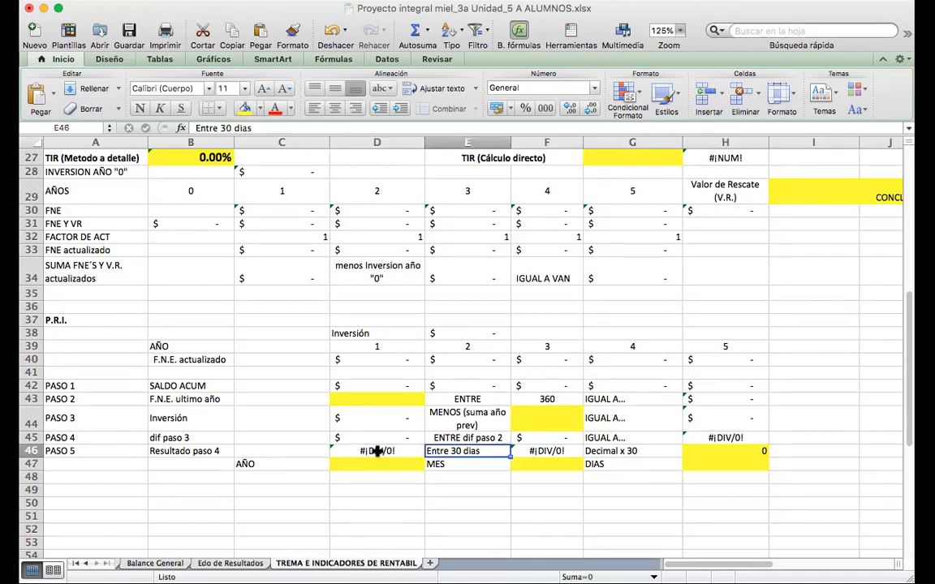
pyautogui.press('Right')
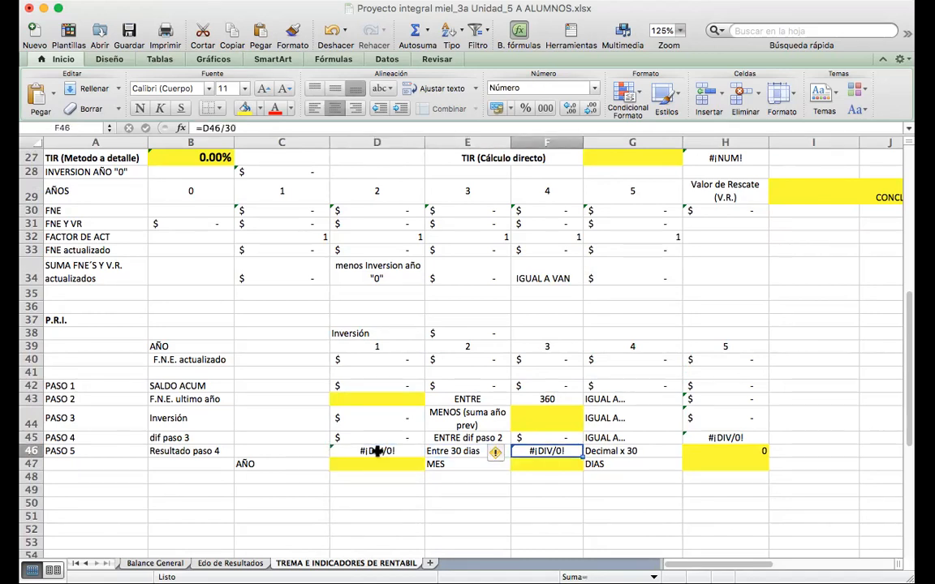
pyautogui.press('Down')
pyautogui.press('Right')
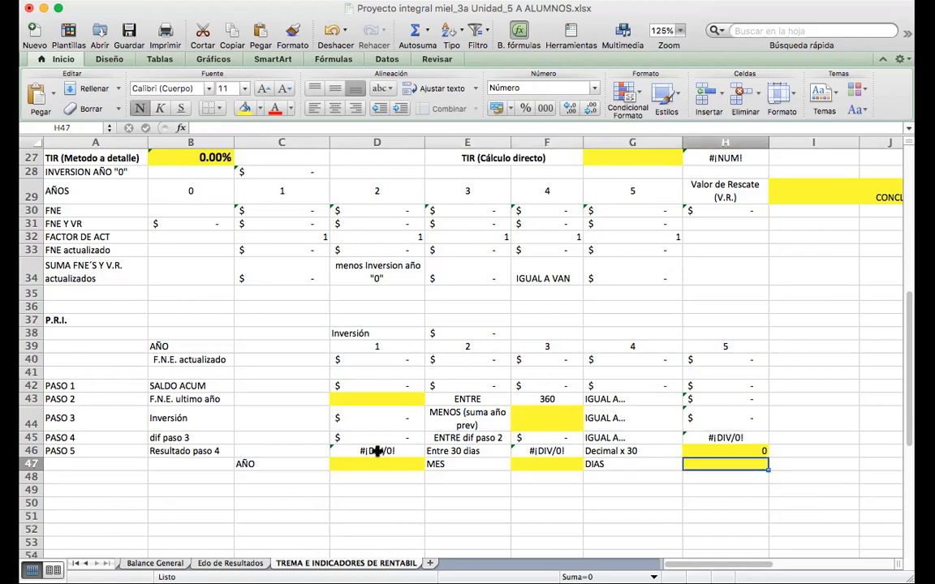
pyautogui.press('Left')
pyautogui.press('Left')
pyautogui.press('Left')
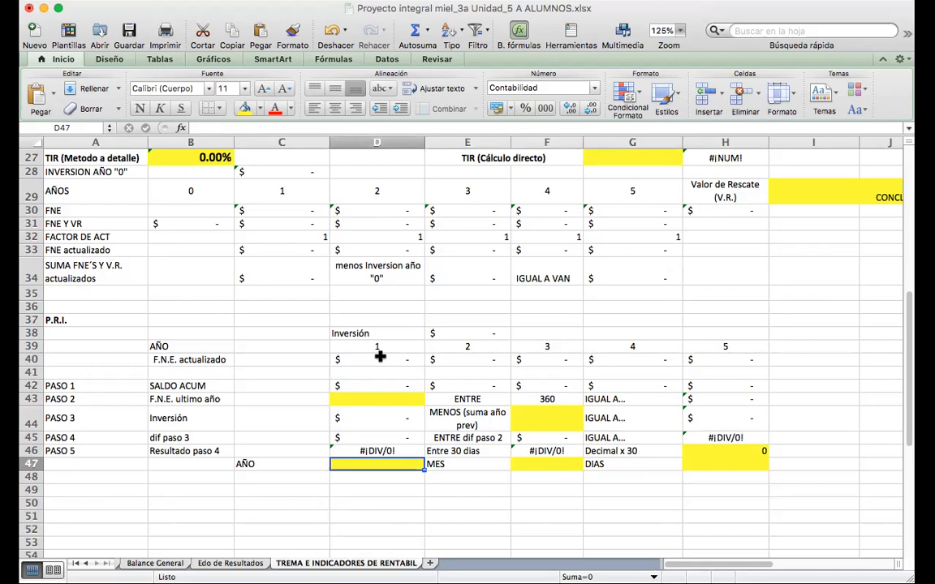
# Review the yearly range D40:H42 against the AÑO, MES and DIAS answer cells D47, F47 and H47.
pyautogui.moveTo(380, 357); pyautogui.dragTo(687, 379)
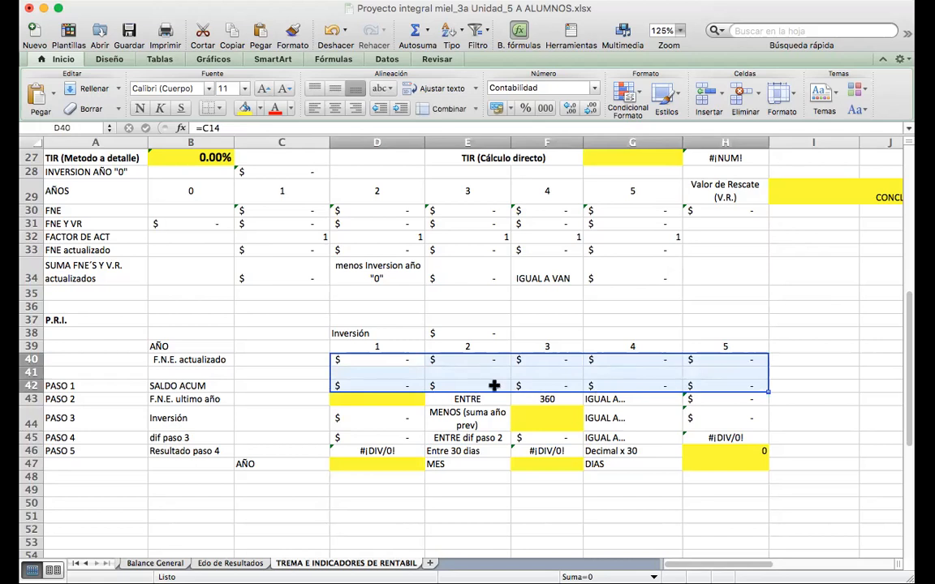
pyautogui.click(383, 464)
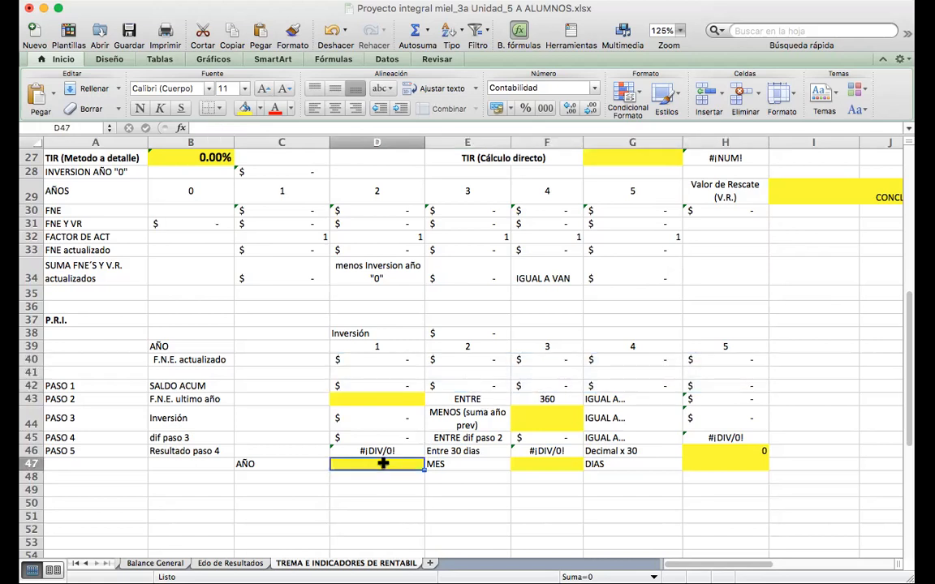
pyautogui.click(546, 463)
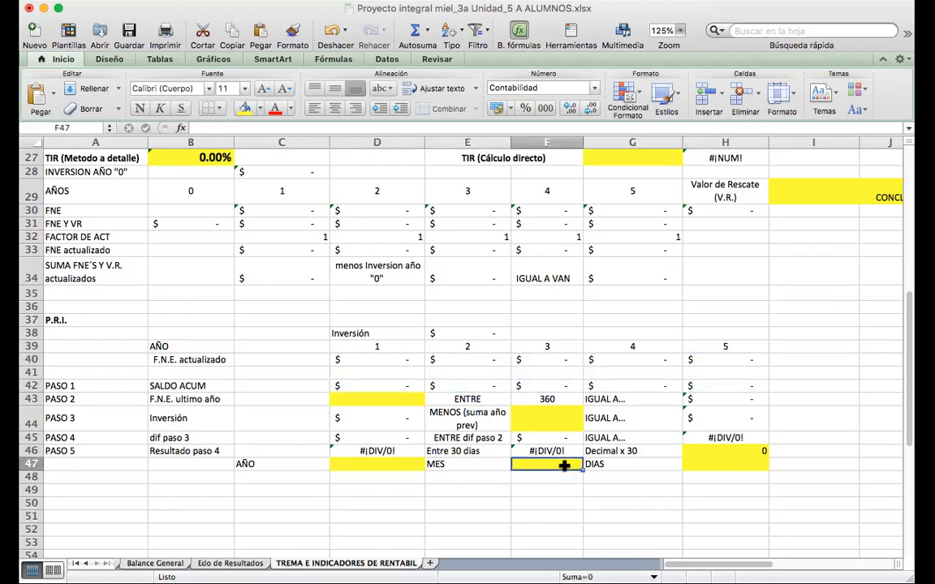
pyautogui.click(743, 465)
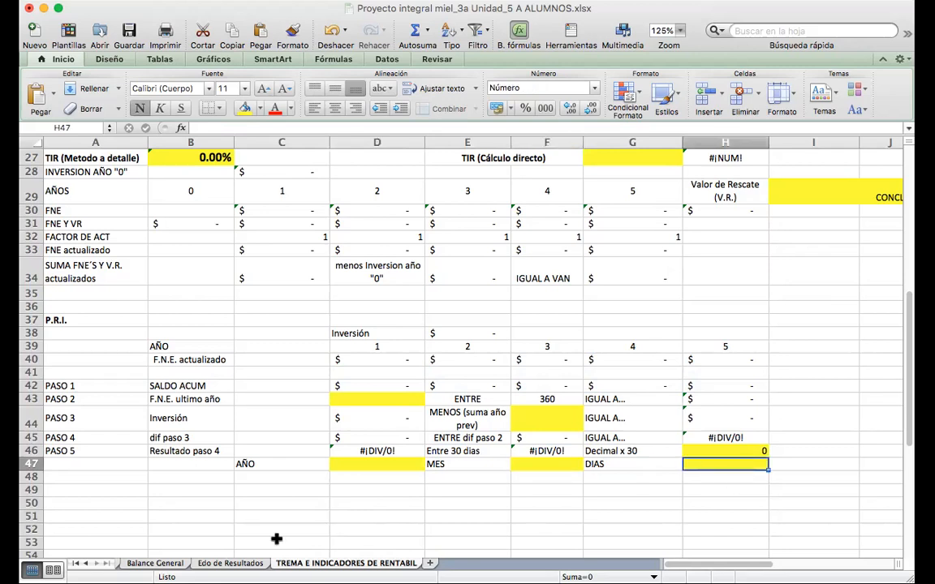
# Save the honey project workbook with its prepared indicator sheet.
pyautogui.click(291, 481)
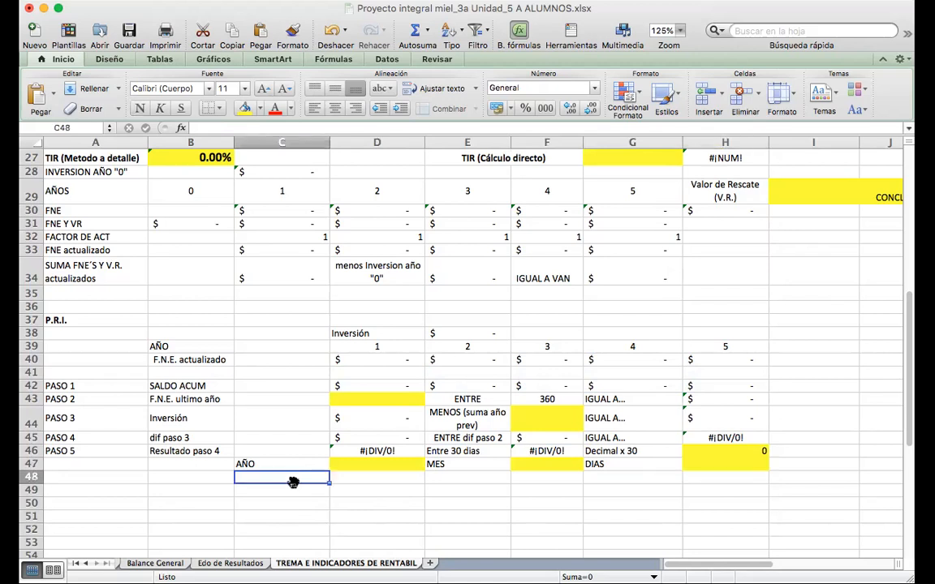
pyautogui.moveTo(909, 411); pyautogui.dragTo(908, 208)
pyautogui.click(120, 36)
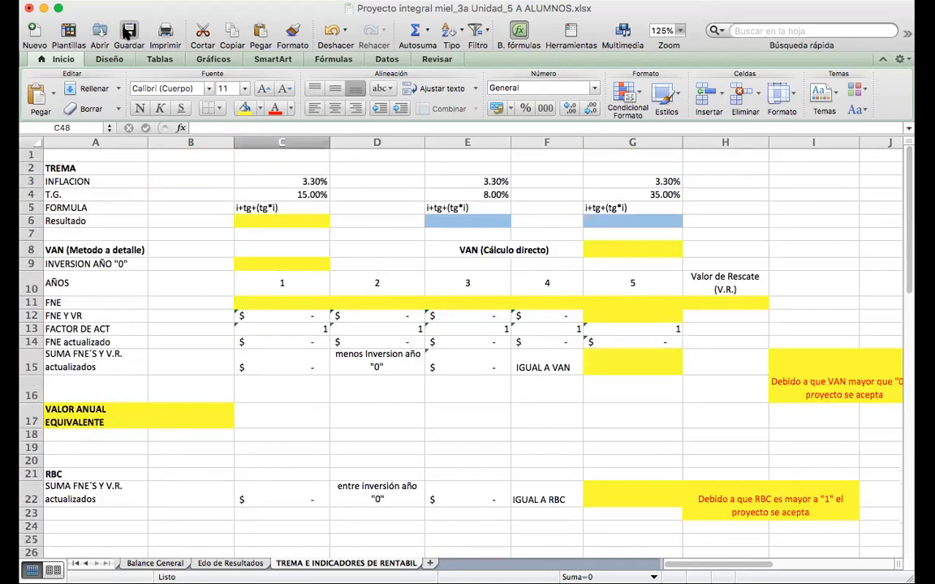